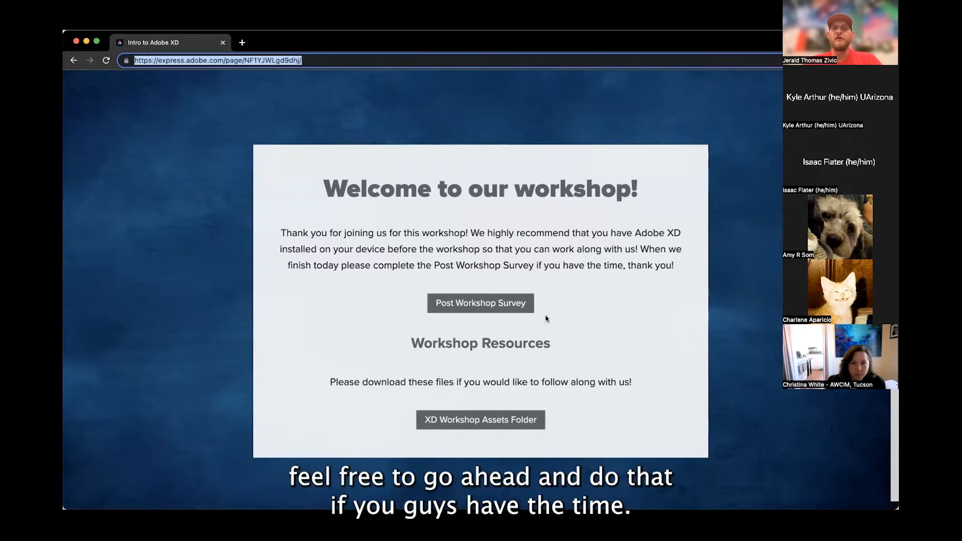
- Look over the workshop page's resources, contents list and labelled diagram of the XD interface
{"action": "scroll", "coordinate": [561, 355], "scroll_direction": "down", "scroll_amount": 5}
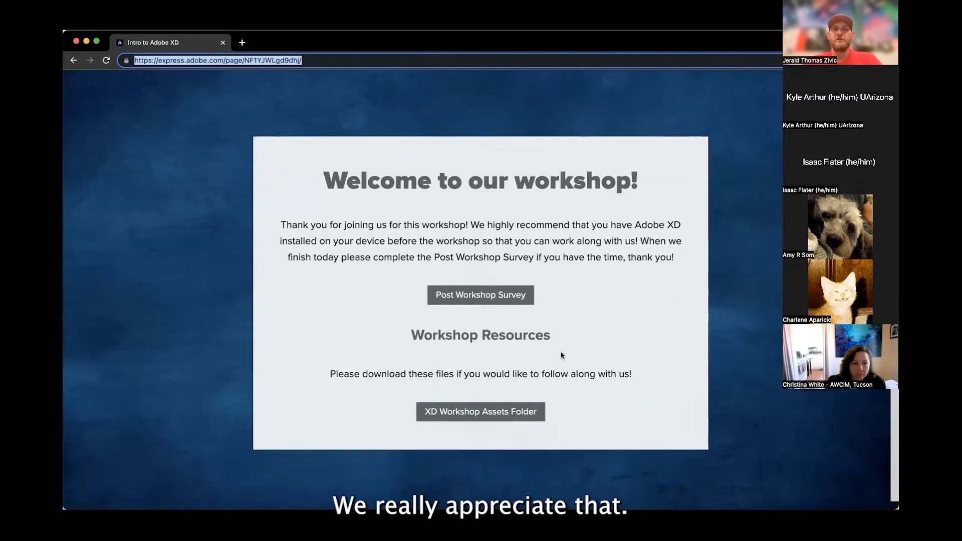
{"action": "scroll", "coordinate": [561, 355], "scroll_direction": "down", "scroll_amount": 10}
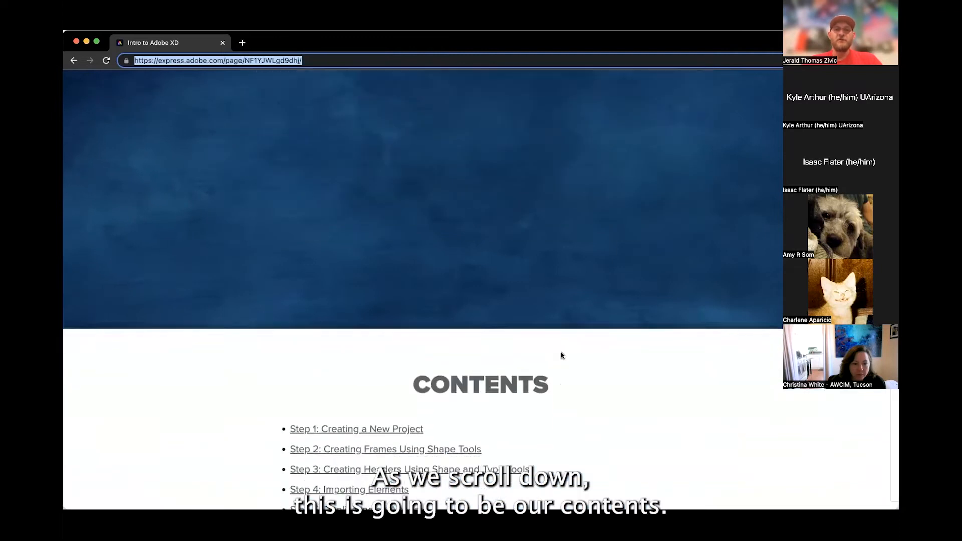
{"action": "scroll", "coordinate": [561, 355], "scroll_direction": "down", "scroll_amount": 2}
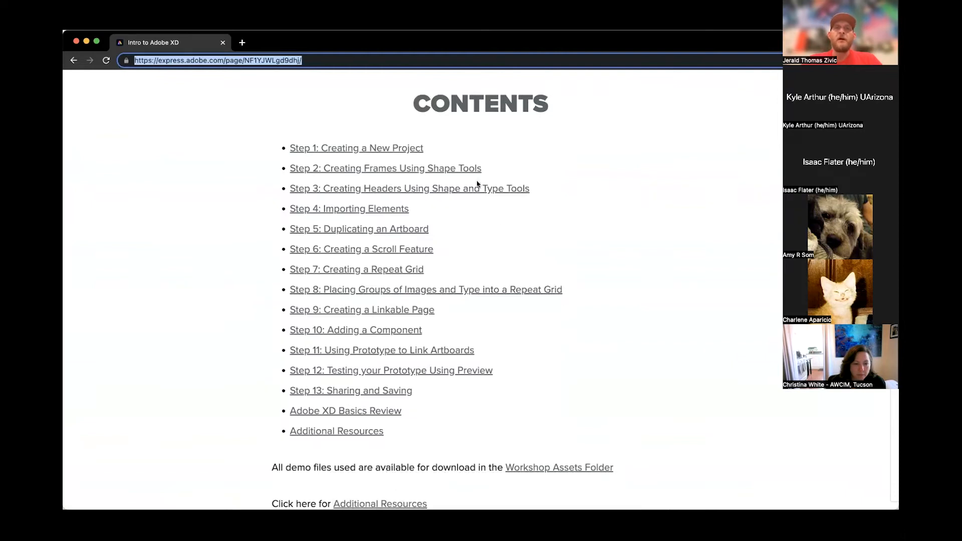
{"action": "scroll", "coordinate": [502, 241], "scroll_direction": "down", "scroll_amount": 13}
{"action": "scroll", "coordinate": [502, 241], "scroll_direction": "down", "scroll_amount": 2}
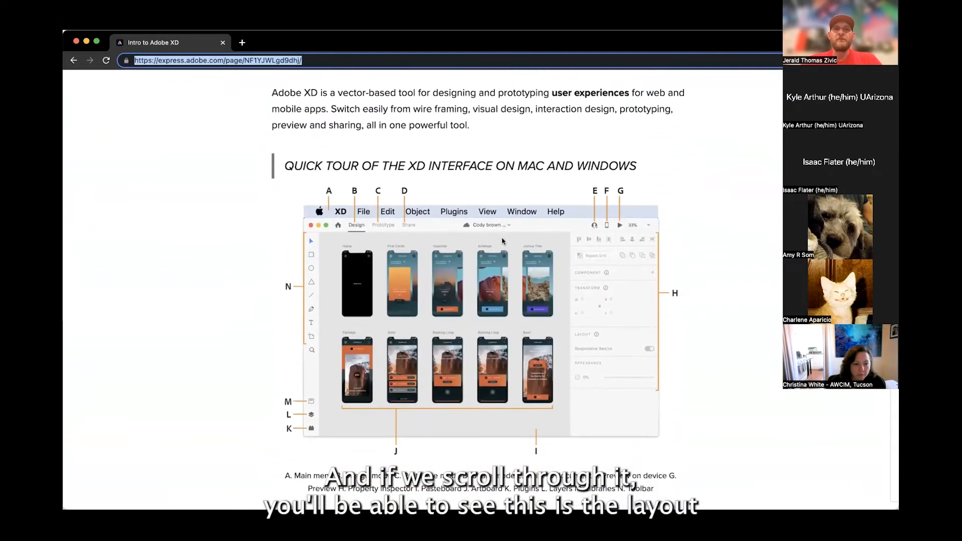
{"action": "scroll", "coordinate": [502, 240], "scroll_direction": "down", "scroll_amount": 1}
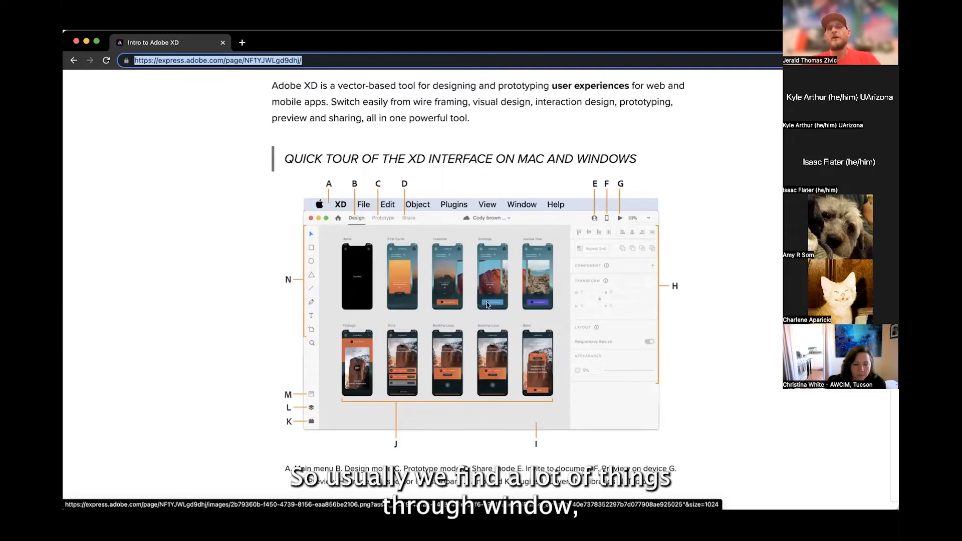
- Read the Step 1 instructions on creating a new project and return to the page's title
{"action": "scroll", "coordinate": [512, 304], "scroll_direction": "down", "scroll_amount": 2}
{"action": "scroll", "coordinate": [511, 304], "scroll_direction": "down", "scroll_amount": 10}
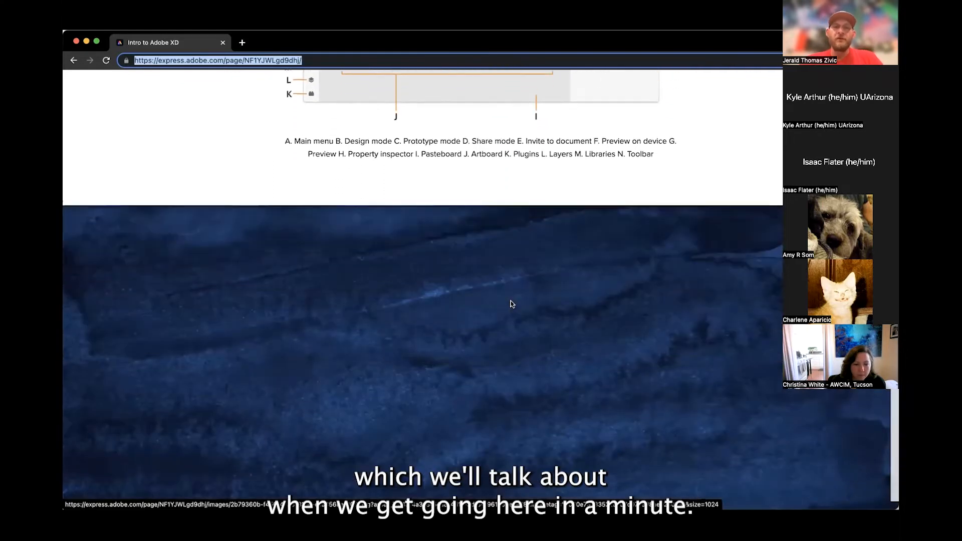
{"action": "scroll", "coordinate": [512, 304], "scroll_direction": "down", "scroll_amount": 5}
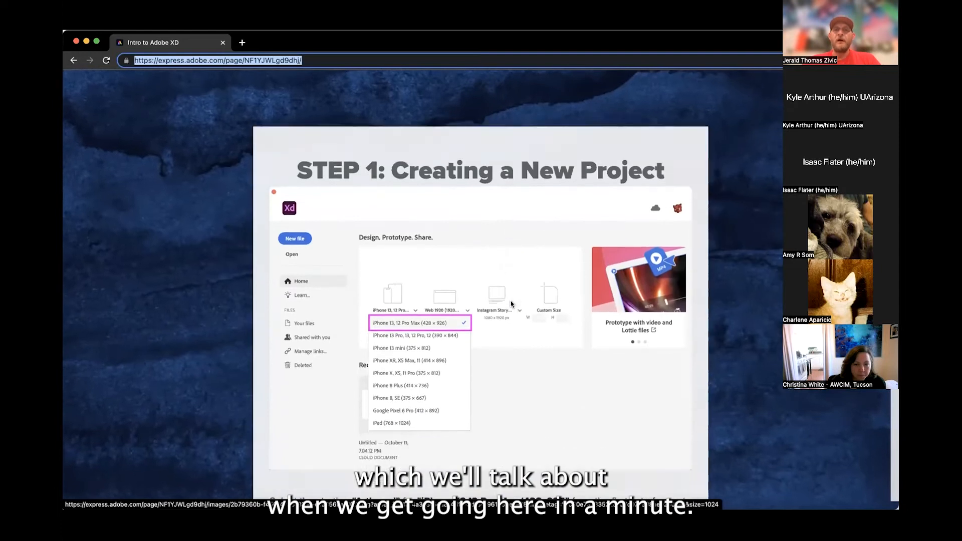
{"action": "scroll", "coordinate": [511, 304], "scroll_direction": "down", "scroll_amount": 8}
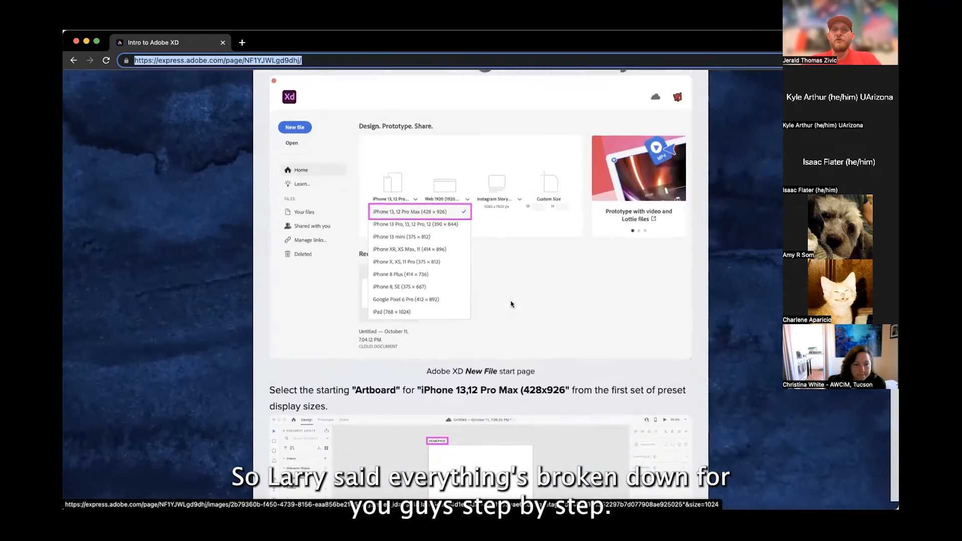
{"action": "scroll", "coordinate": [511, 304], "scroll_direction": "down", "scroll_amount": 1}
{"action": "scroll", "coordinate": [511, 304], "scroll_direction": "down", "scroll_amount": 5}
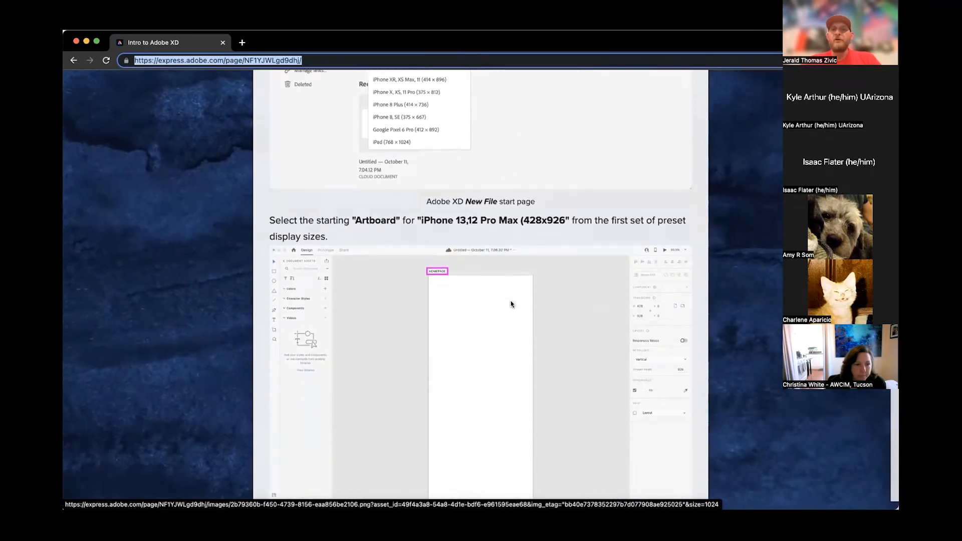
{"action": "scroll", "coordinate": [512, 304], "scroll_direction": "down", "scroll_amount": 7}
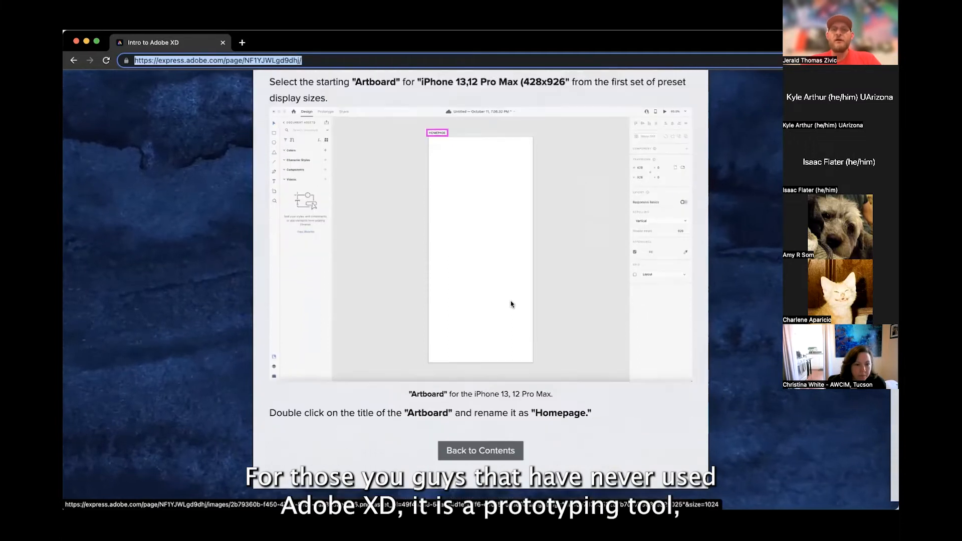
{"action": "left_click", "coordinate": [511, 303]}
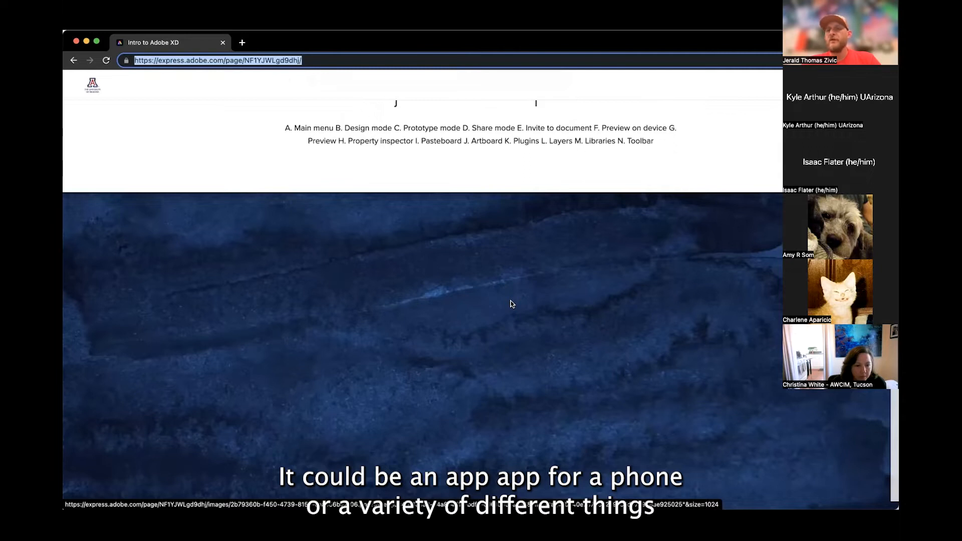
{"action": "scroll", "coordinate": [511, 304], "scroll_direction": "up", "scroll_amount": 3}
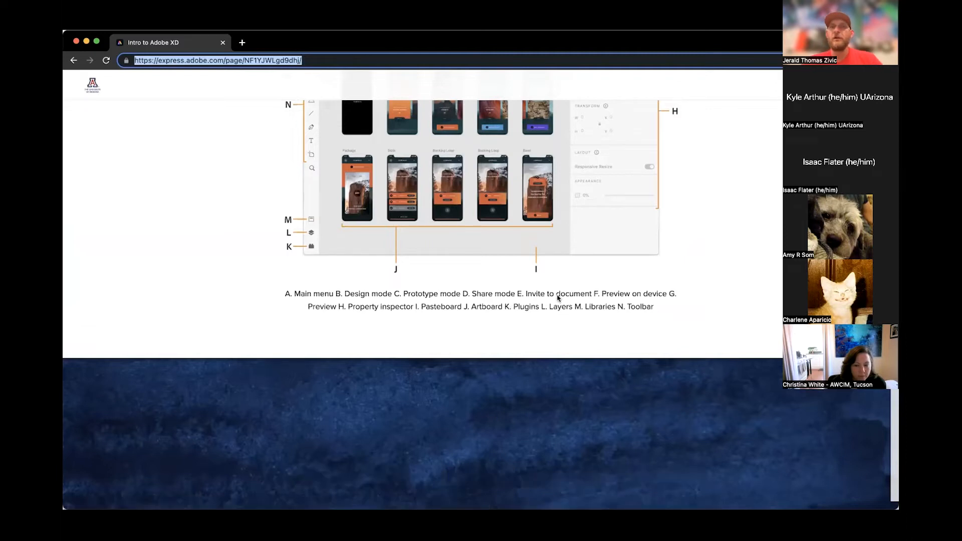
{"action": "scroll", "coordinate": [468, 276], "scroll_direction": "up", "scroll_amount": 5}
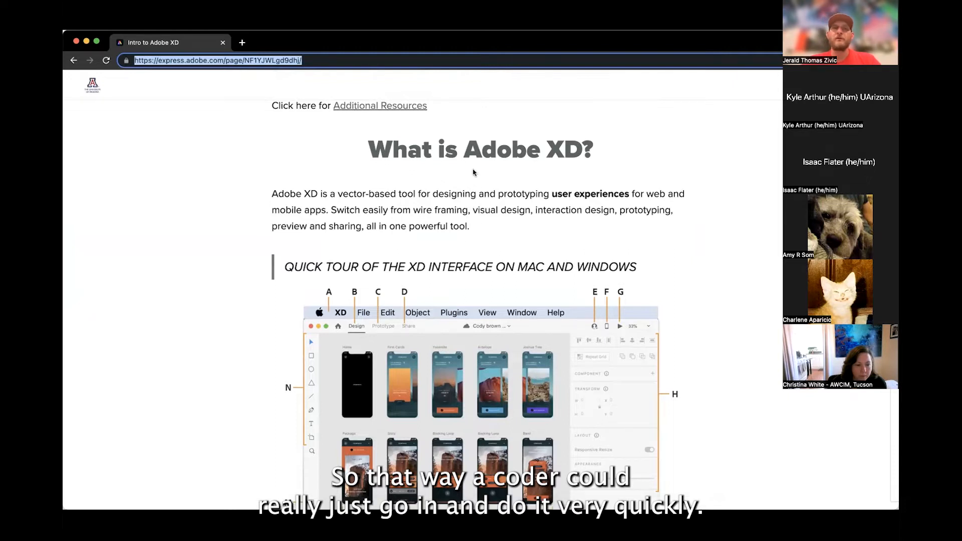
{"action": "scroll", "coordinate": [463, 180], "scroll_direction": "up", "scroll_amount": 15}
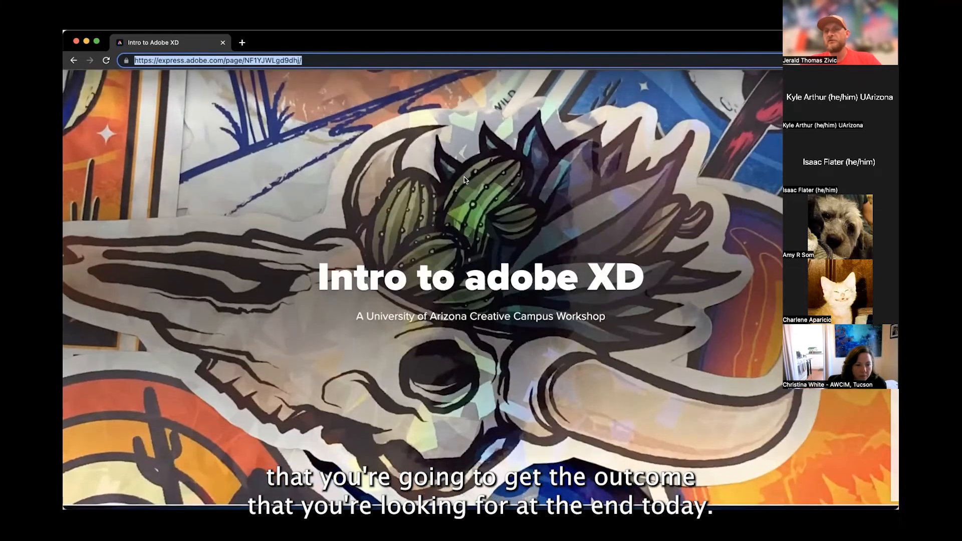
- Examine the workshop page's later steps on linking artboards, previewing the Sticker Stack prototype and testing the heart component
{"action": "scroll", "coordinate": [463, 176], "scroll_direction": "down", "scroll_amount": 20}
{"action": "scroll", "coordinate": [463, 181], "scroll_direction": "down", "scroll_amount": 20}
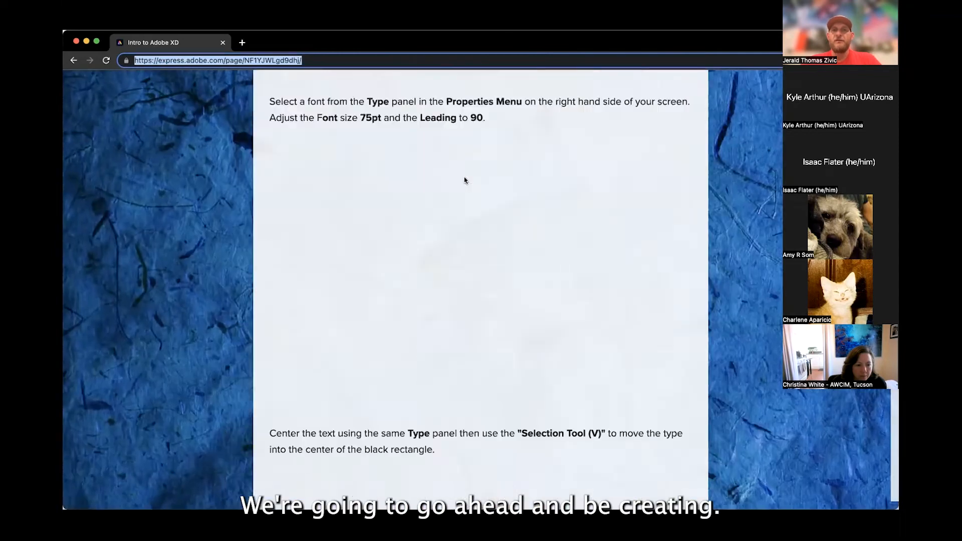
{"action": "scroll", "coordinate": [464, 180], "scroll_direction": "down", "scroll_amount": 20}
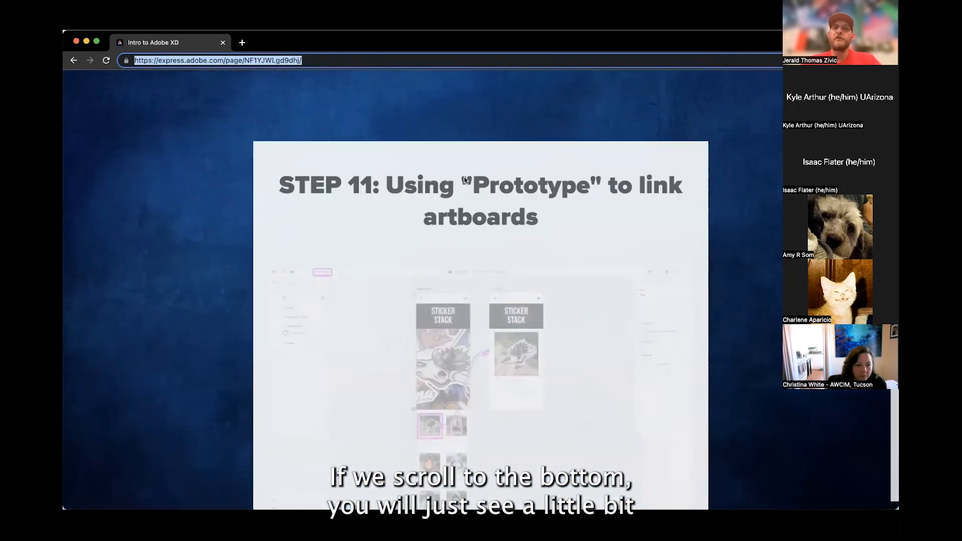
{"action": "scroll", "coordinate": [464, 180], "scroll_direction": "down", "scroll_amount": 20}
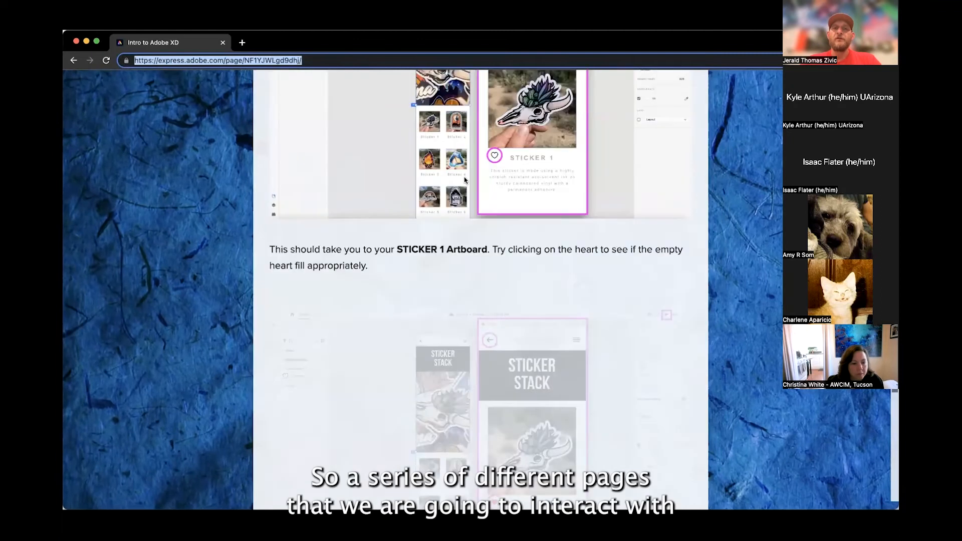
{"action": "scroll", "coordinate": [464, 181], "scroll_direction": "up", "scroll_amount": 4}
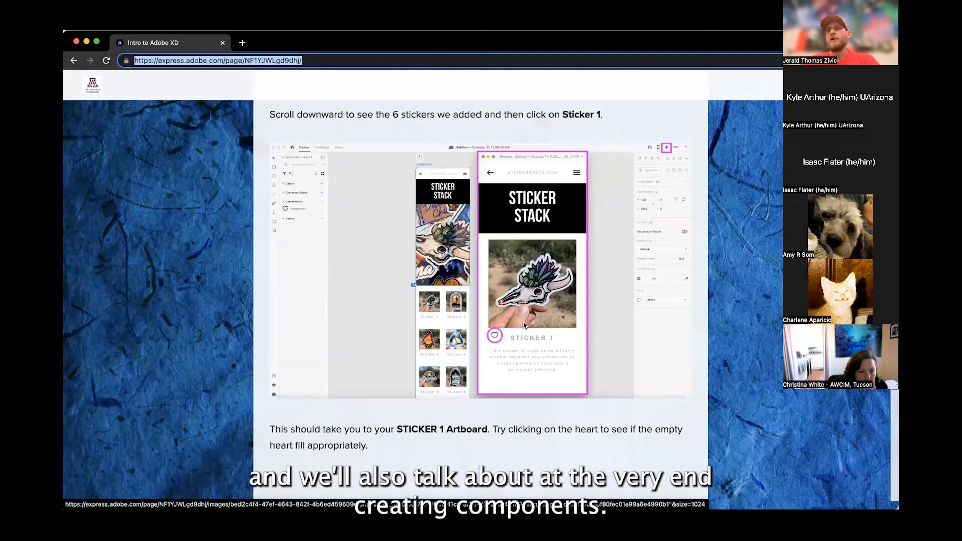
{"action": "scroll", "coordinate": [576, 341], "scroll_direction": "down", "scroll_amount": 5}
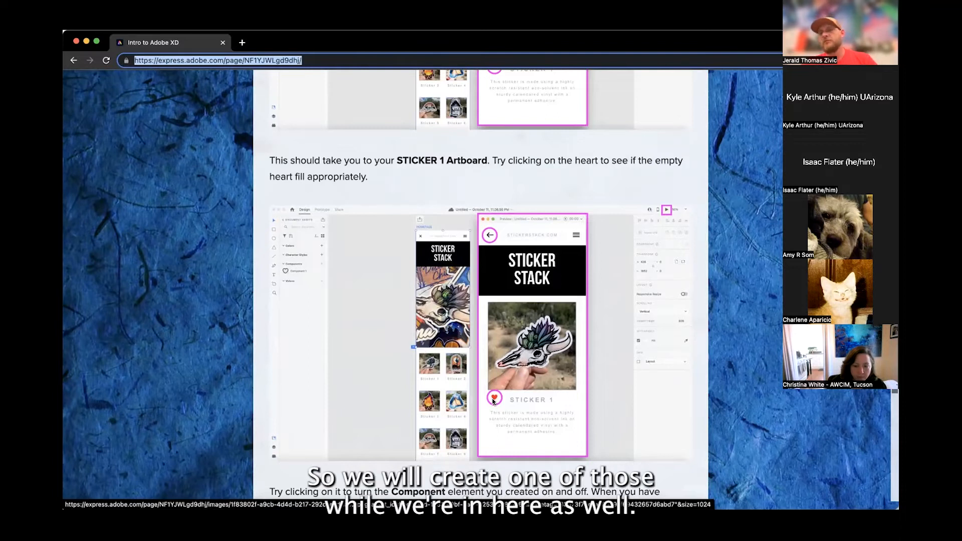
{"action": "scroll", "coordinate": [493, 402], "scroll_direction": "down", "scroll_amount": 1}
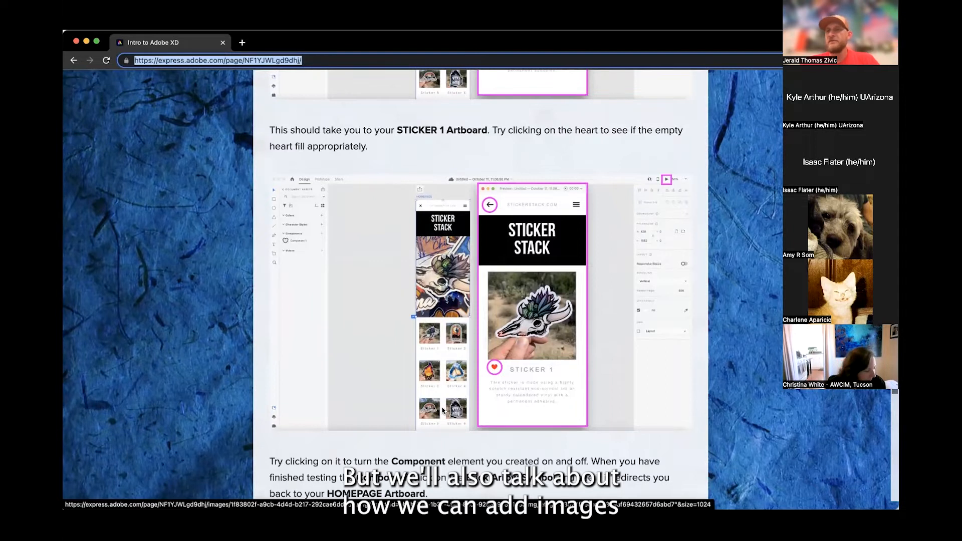
{"action": "scroll", "coordinate": [506, 368], "scroll_direction": "down", "scroll_amount": 1}
{"action": "scroll", "coordinate": [505, 368], "scroll_direction": "down", "scroll_amount": 1}
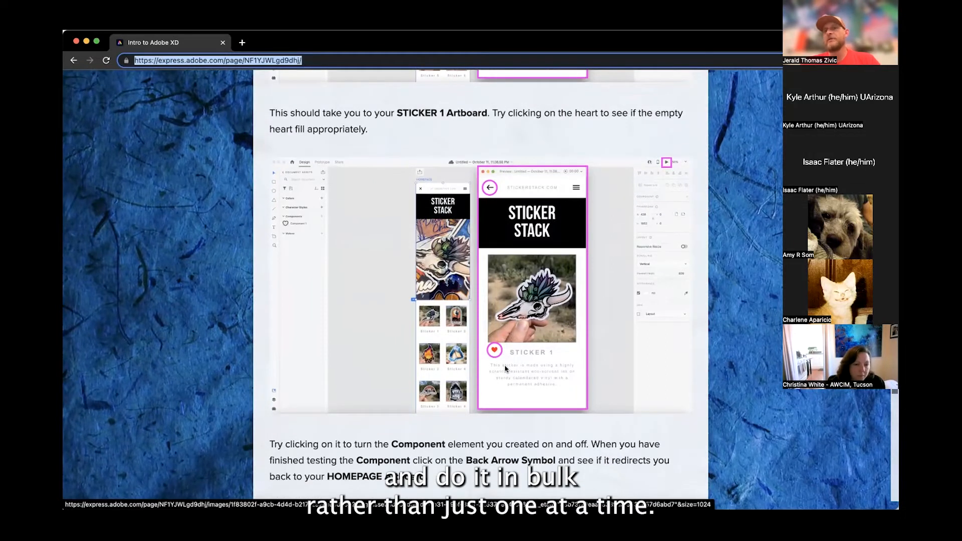
{"action": "scroll", "coordinate": [505, 369], "scroll_direction": "down", "scroll_amount": 8}
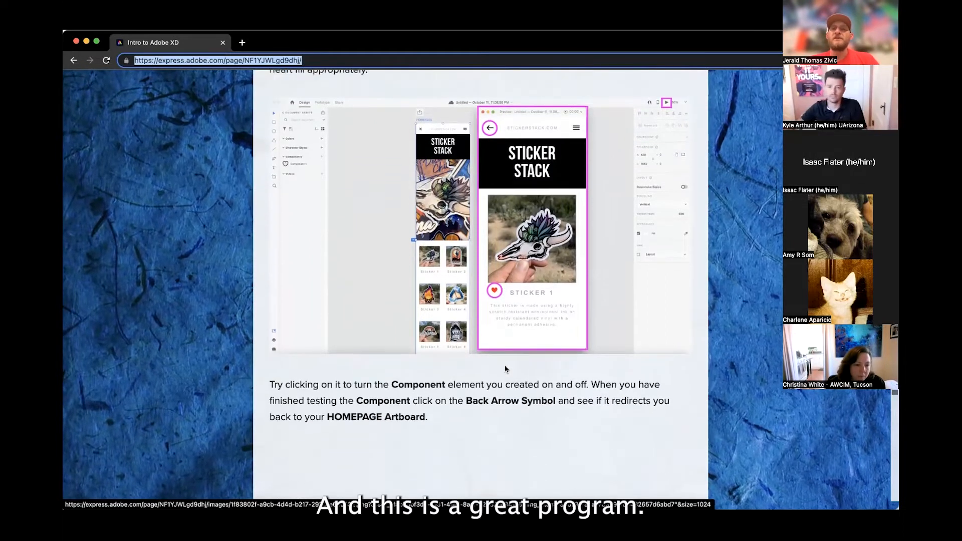
{"action": "scroll", "coordinate": [505, 369], "scroll_direction": "down", "scroll_amount": 2}
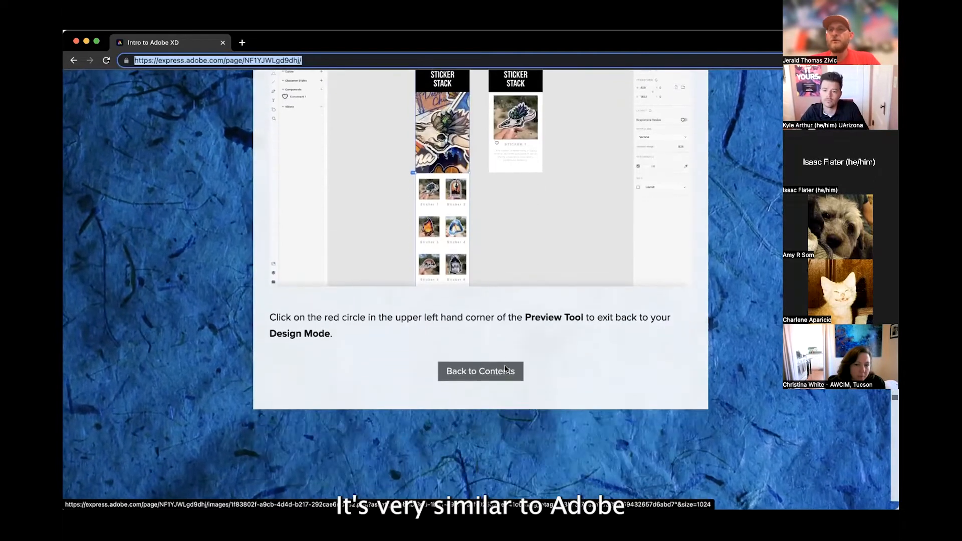
{"action": "scroll", "coordinate": [505, 369], "scroll_direction": "down", "scroll_amount": 1}
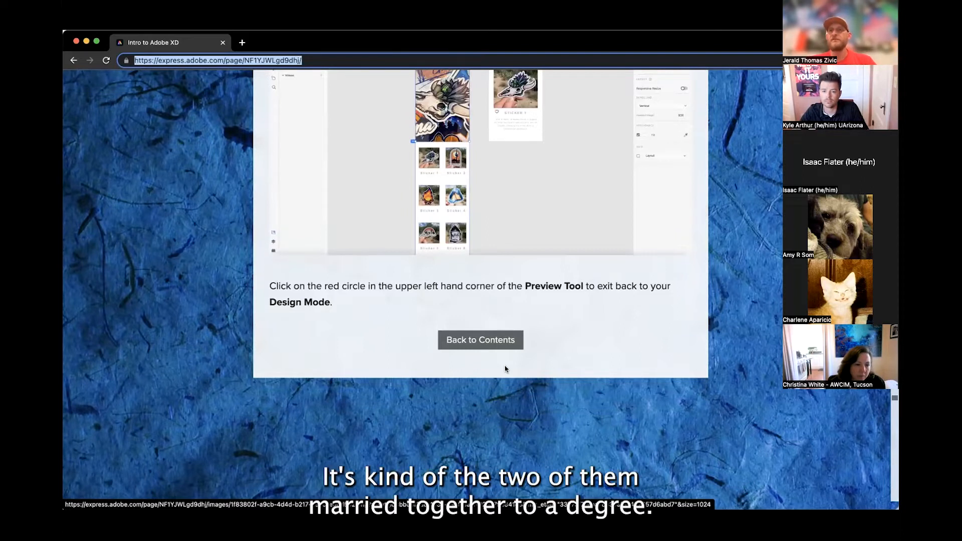
{"action": "scroll", "coordinate": [511, 360], "scroll_direction": "down", "scroll_amount": 15}
{"action": "scroll", "coordinate": [514, 362], "scroll_direction": "up", "scroll_amount": 20}
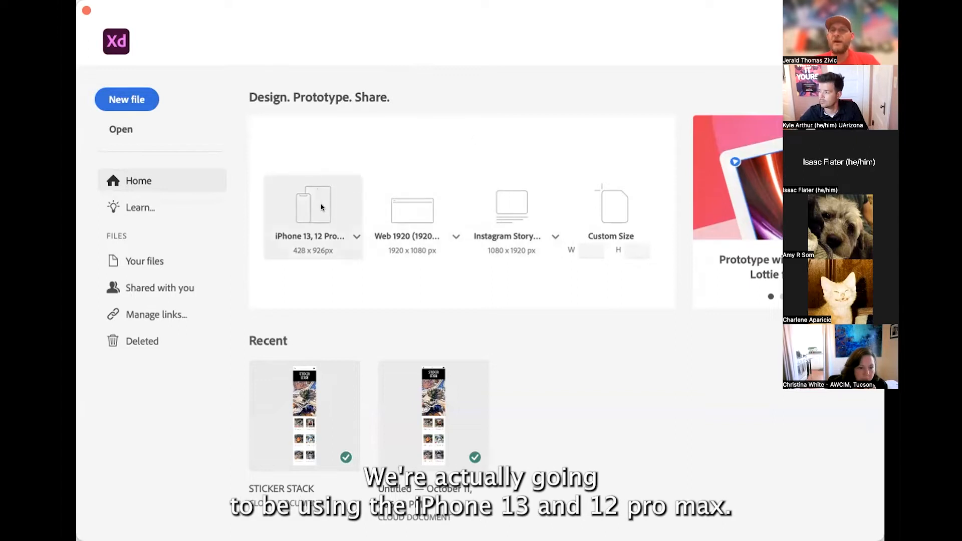
- Switch to Adobe XD, create a document from the iPhone 13, 12 Pro Max (428 x 926) preset and dismiss the desktop preview tip
{"action": "left_click", "coordinate": [350, 234]}
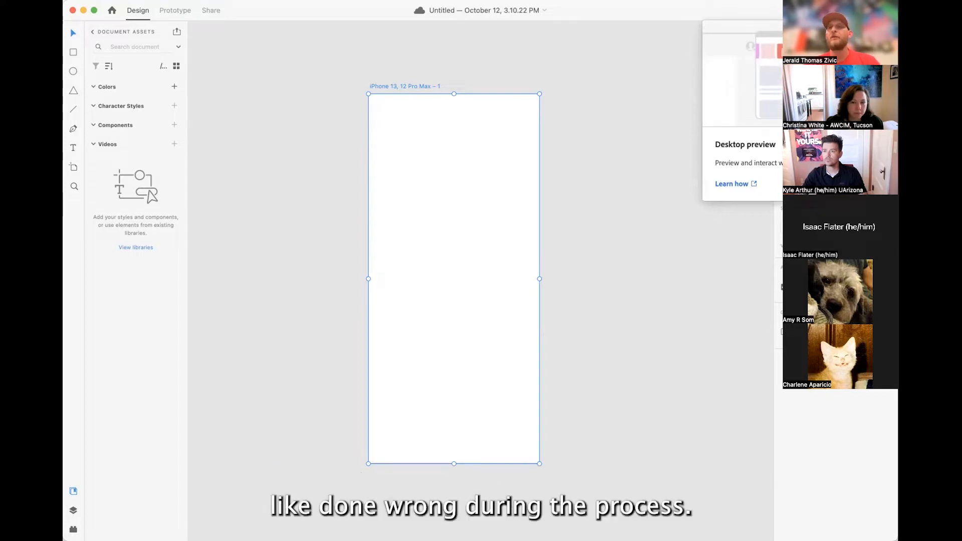
{"action": "left_click", "coordinate": [654, 159]}
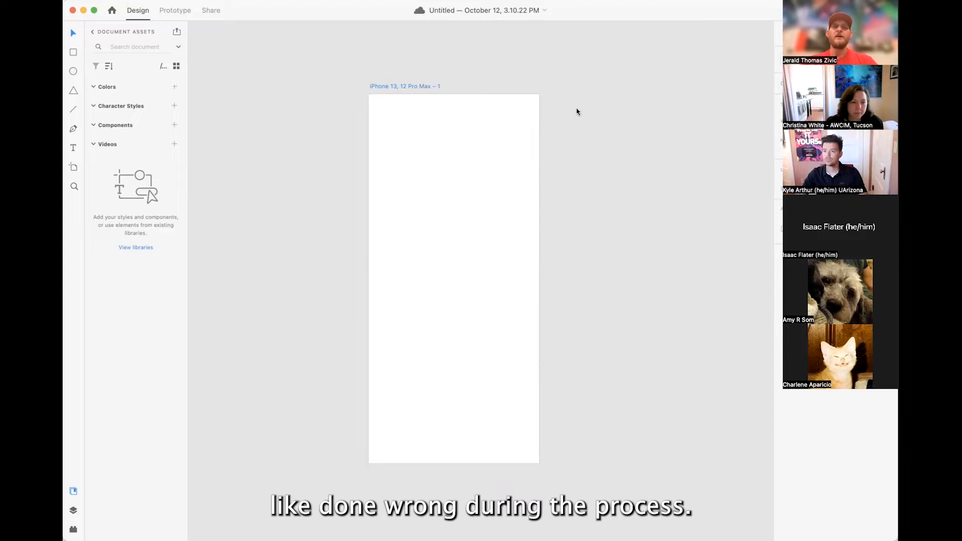
- Rename the iPhone artboard as HOMEPAGE
{"action": "left_click", "coordinate": [463, 122]}
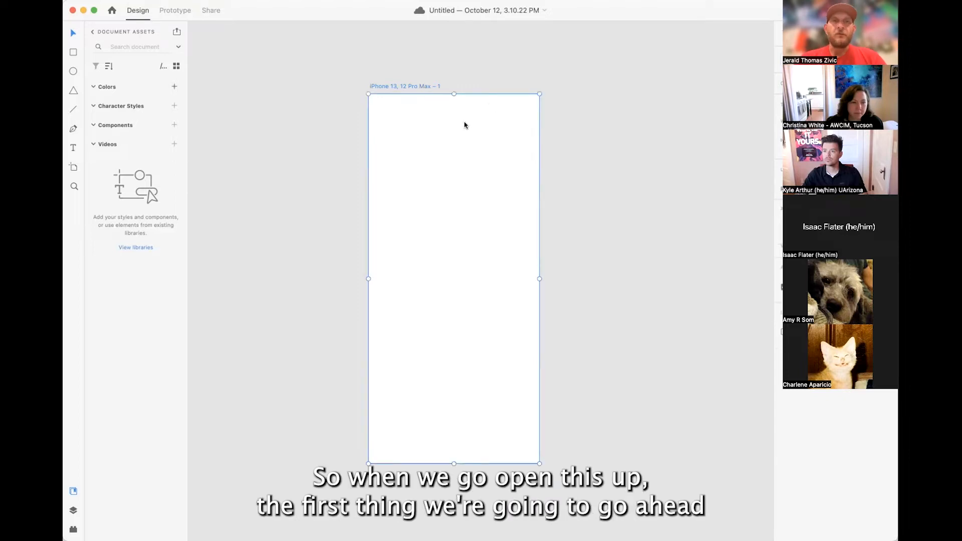
{"action": "double_click", "coordinate": [407, 88]}
{"action": "key", "text": "BackSpace"}
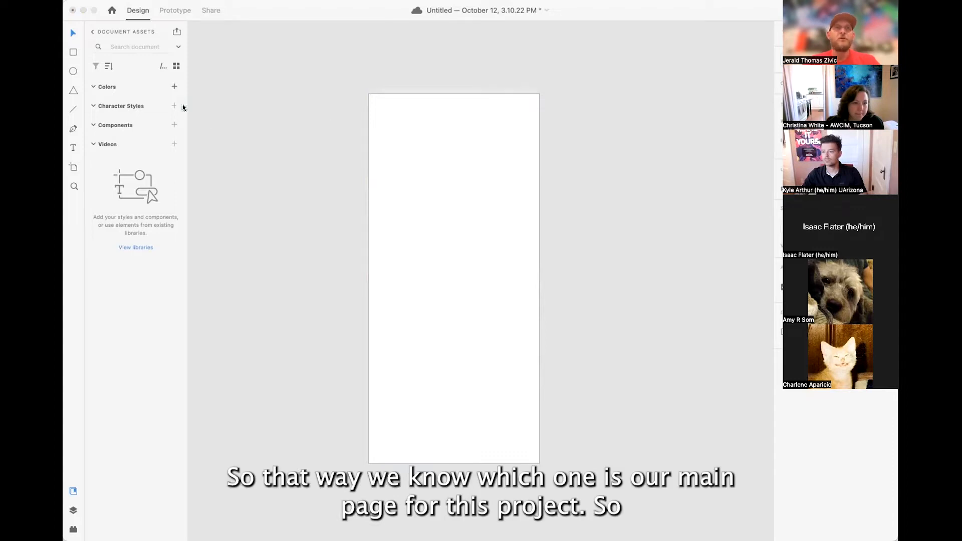
{"action": "left_click", "coordinate": [73, 35]}
{"action": "scroll", "coordinate": [408, 222], "scroll_direction": "down", "scroll_amount": 1}
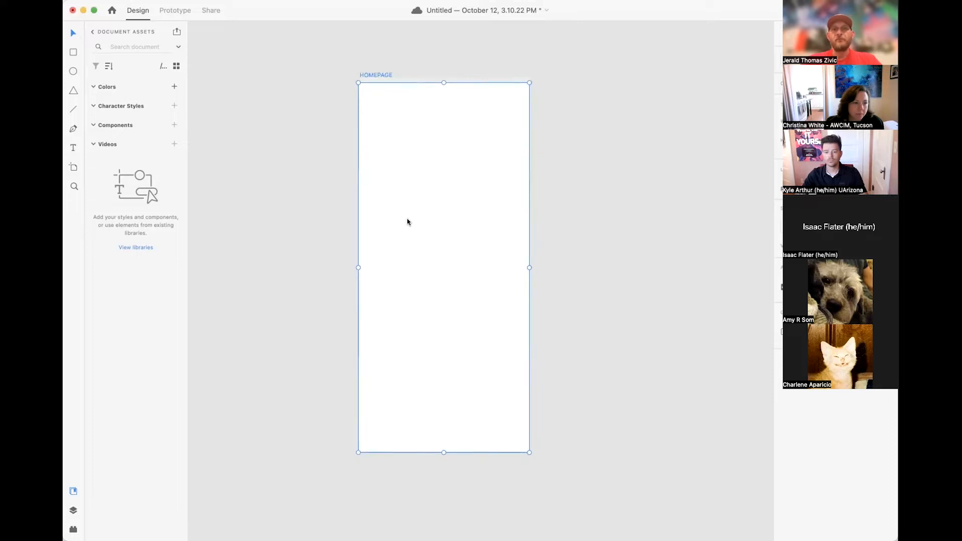
{"action": "scroll", "coordinate": [408, 222], "scroll_direction": "right", "scroll_amount": 1}
{"action": "scroll", "coordinate": [408, 222], "scroll_direction": "up", "scroll_amount": 1}
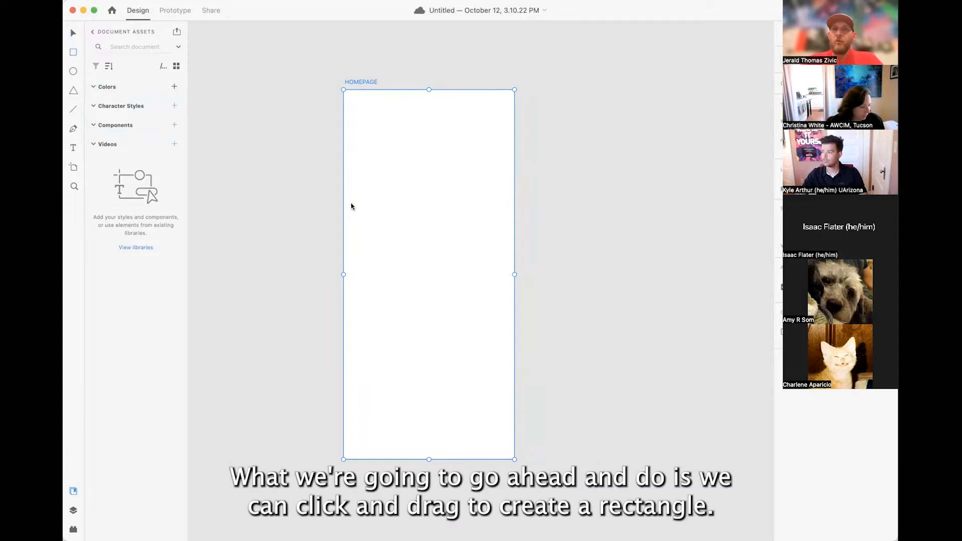
- Draw a full-width rectangle covering about the lower 70% of the HOMEPAGE artboard and turn off its border
{"action": "key", "text": "r"}
{"action": "left_click_drag", "start_coordinate": [344, 199], "coordinate": [370, 210]}
{"action": "mouse_move", "coordinate": [404, 239]}
{"action": "left_mouse_down"}
{"action": "mouse_move", "coordinate": [500, 339]}
{"action": "mouse_move", "coordinate": [513, 366]}
{"action": "mouse_move", "coordinate": [512, 457]}
{"action": "left_mouse_up"}
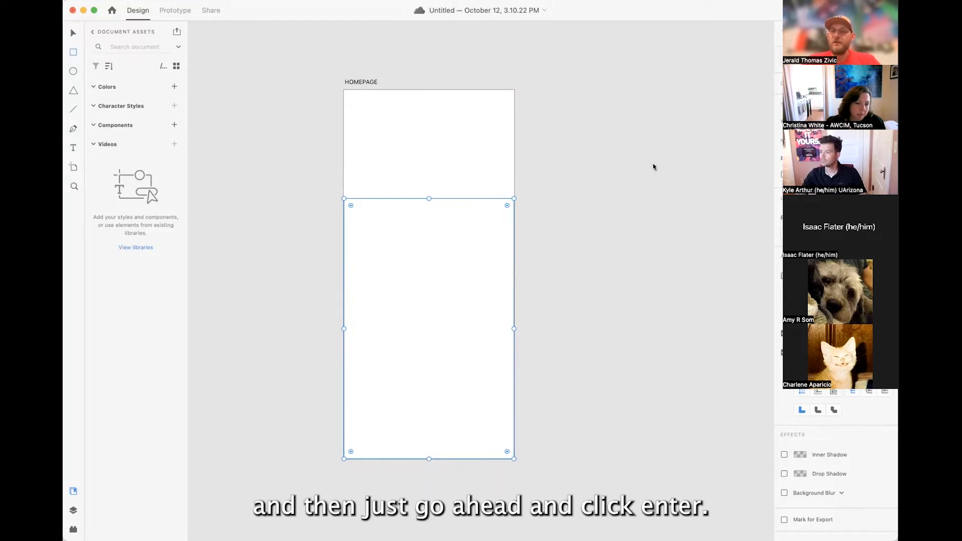
{"action": "key", "text": "Return"}
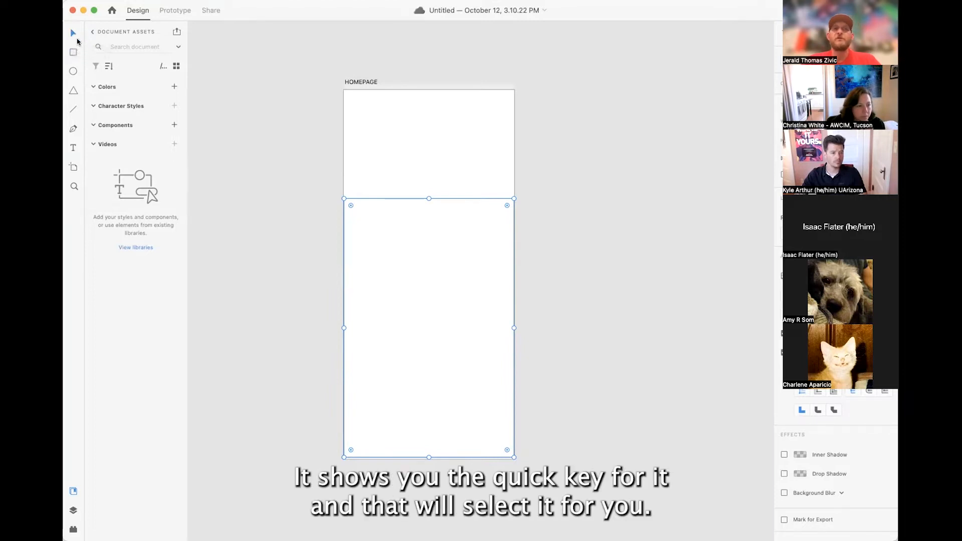
{"action": "mouse_move", "coordinate": [396, 201]}
{"action": "left_mouse_down"}
{"action": "mouse_move", "coordinate": [408, 196]}
{"action": "mouse_move", "coordinate": [397, 202]}
{"action": "left_mouse_up"}
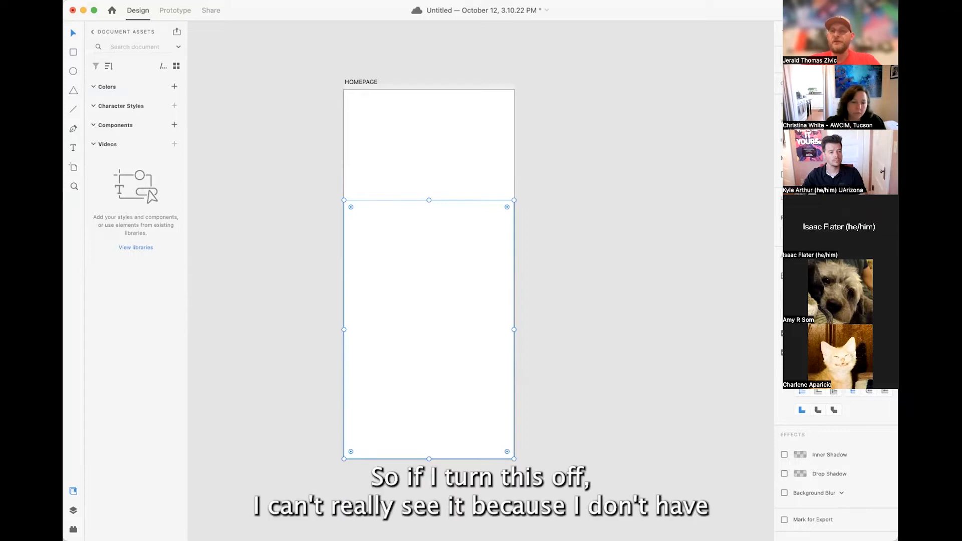
{"action": "left_click", "coordinate": [784, 352]}
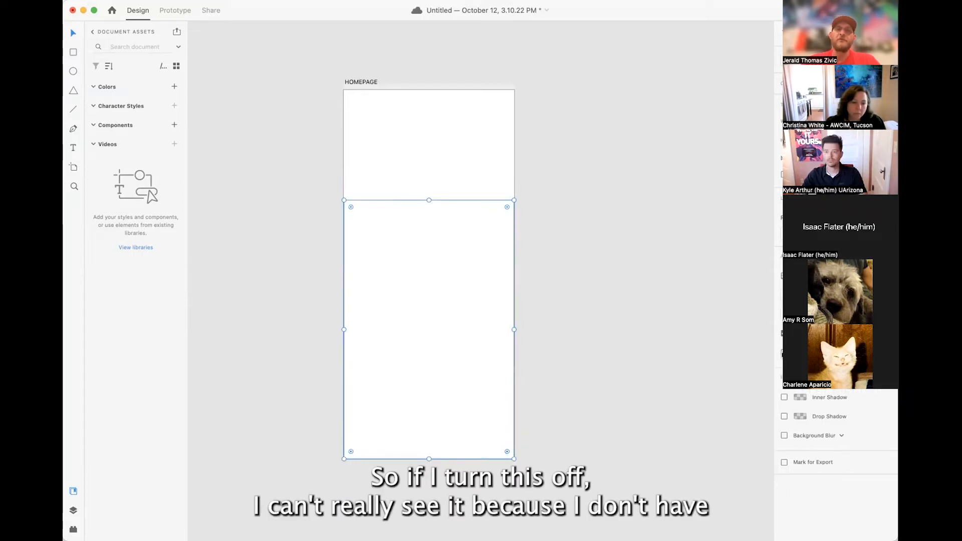
- Deselect and reselect the lower rectangle on the HOMEPAGE artboard, and turn its border back on
{"action": "left_click", "coordinate": [675, 338]}
{"action": "left_click", "coordinate": [431, 326]}
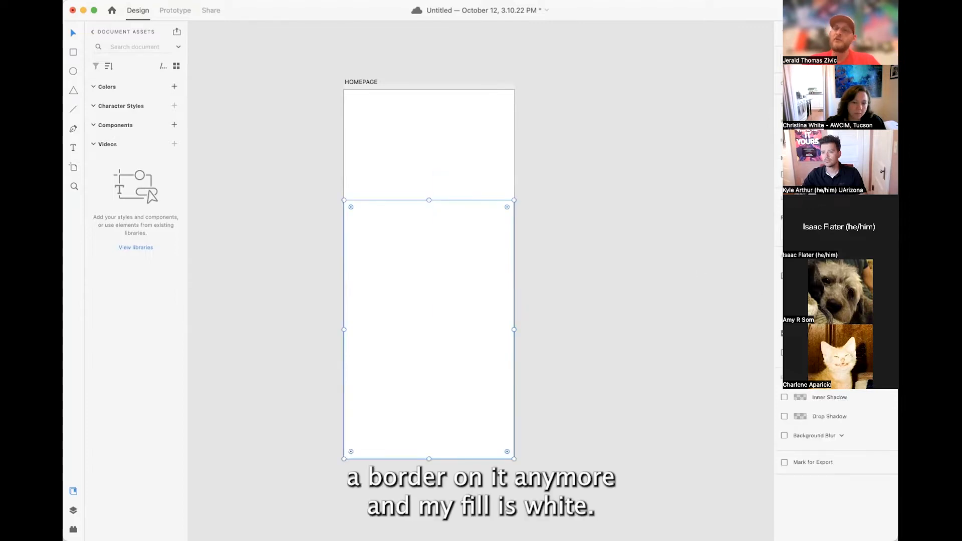
{"action": "left_click", "coordinate": [783, 352]}
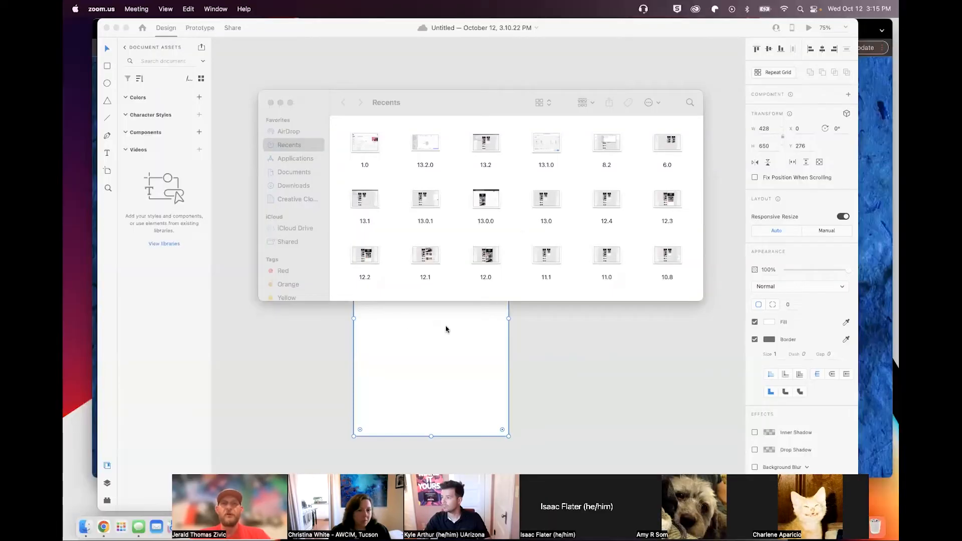
- In Finder, go to Documents, University of Arizona, BOOKSTORE WORKSHOPS and open the Adobe XD folder that holds the image files
{"action": "left_click_drag", "start_coordinate": [496, 106], "coordinate": [444, 156]}
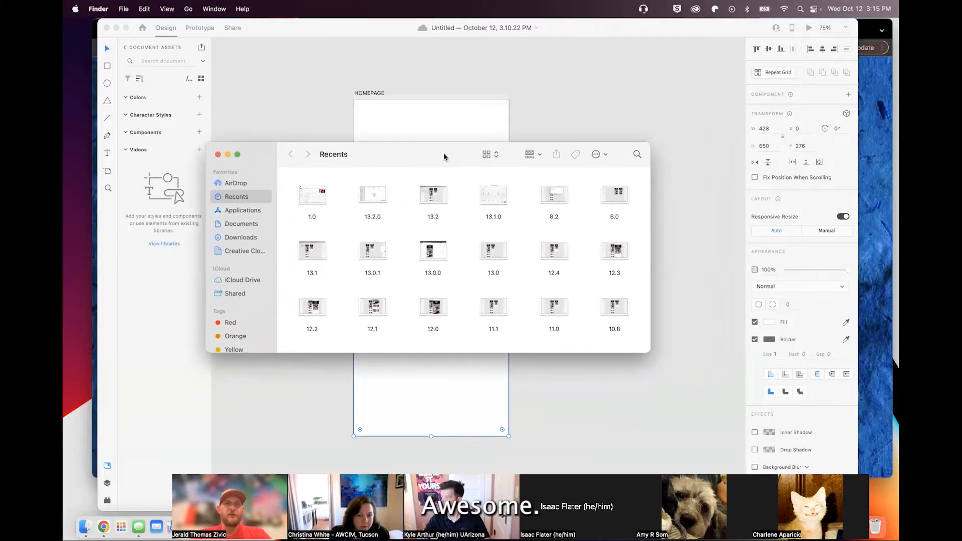
{"action": "scroll", "coordinate": [345, 292], "scroll_direction": "down", "scroll_amount": 10}
{"action": "scroll", "coordinate": [345, 292], "scroll_direction": "up", "scroll_amount": 10}
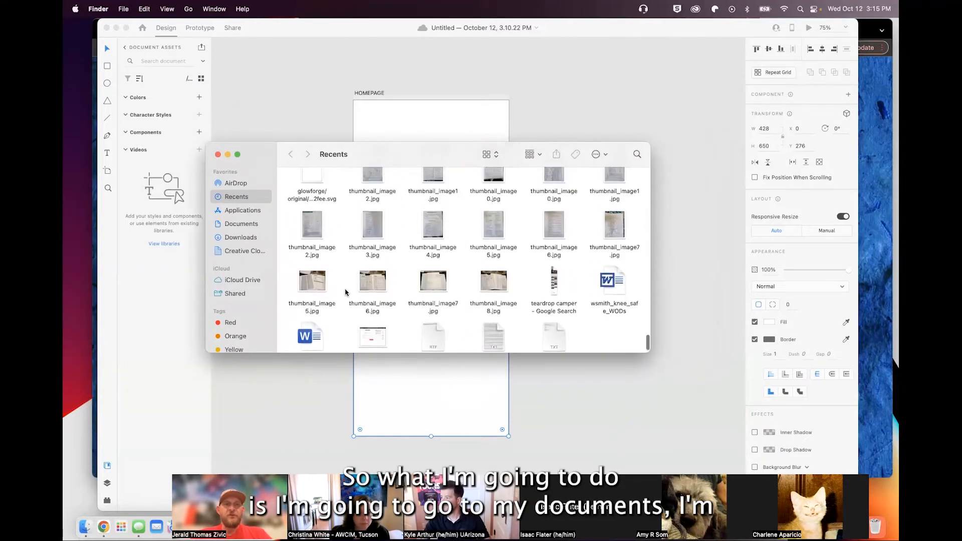
{"action": "left_click", "coordinate": [240, 224]}
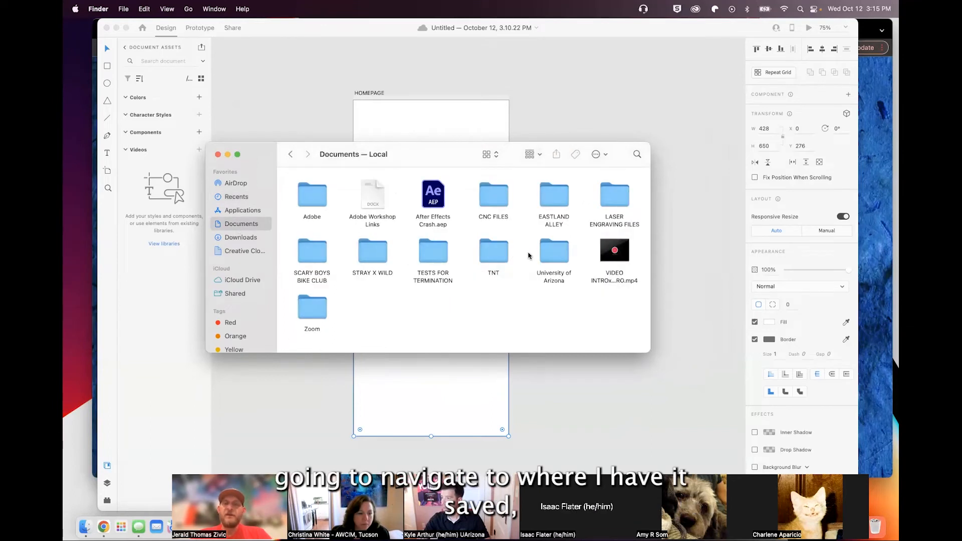
{"action": "double_click", "coordinate": [550, 253]}
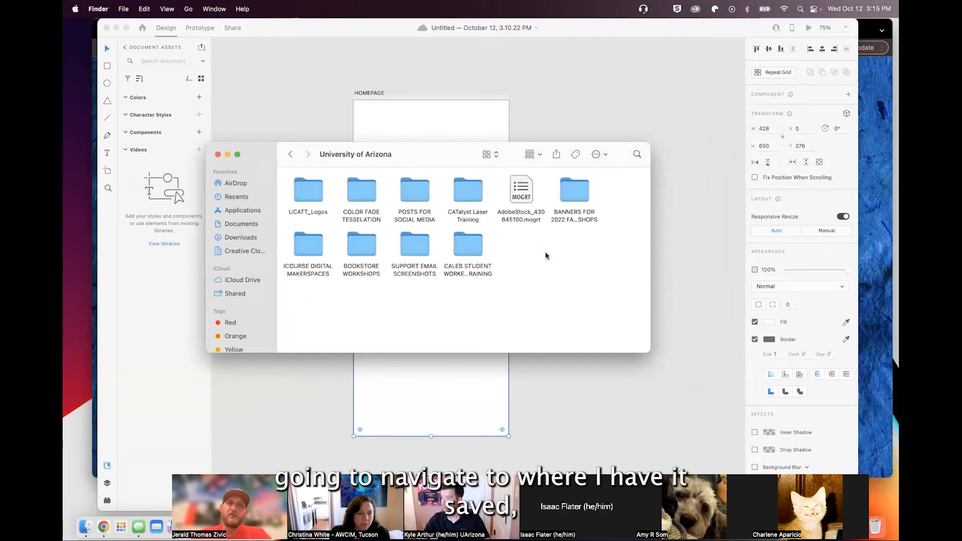
{"action": "double_click", "coordinate": [361, 243]}
{"action": "double_click", "coordinate": [359, 197]}
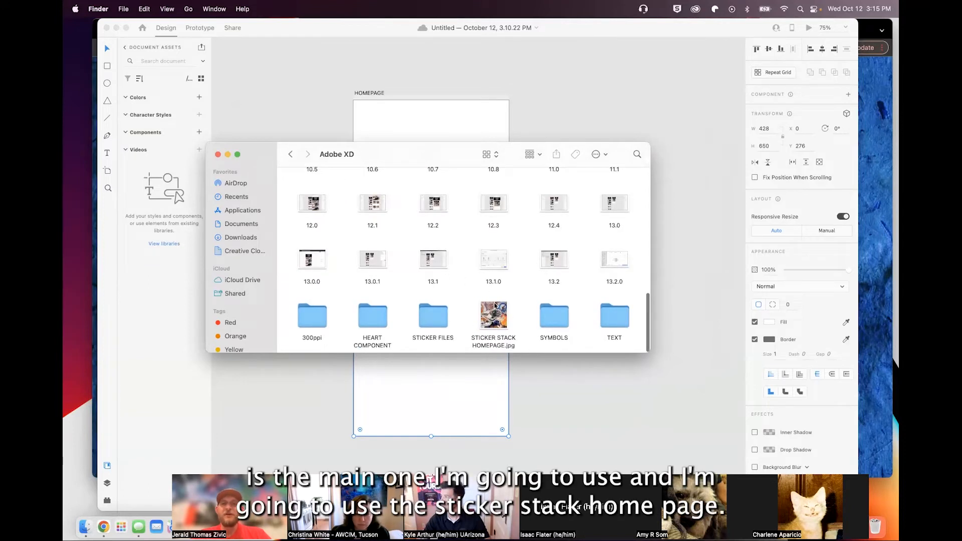
- Place STICKER STACK HOMEPAGE.jpg from Finder into the lower rectangle of the HOMEPAGE artboard and return to Adobe XD
{"action": "left_click_drag", "start_coordinate": [451, 157], "coordinate": [424, 75]}
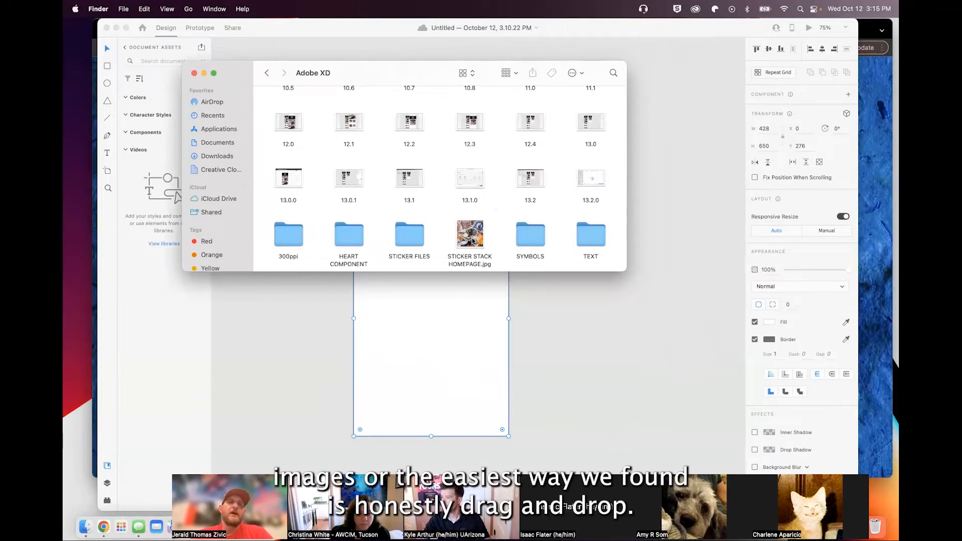
{"action": "left_click_drag", "start_coordinate": [472, 241], "coordinate": [472, 318]}
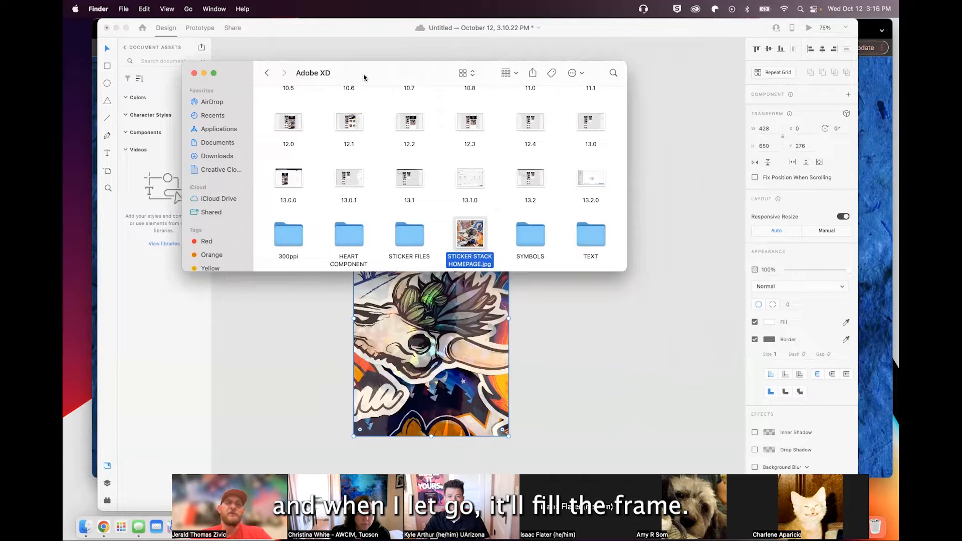
{"action": "left_click", "coordinate": [311, 337]}
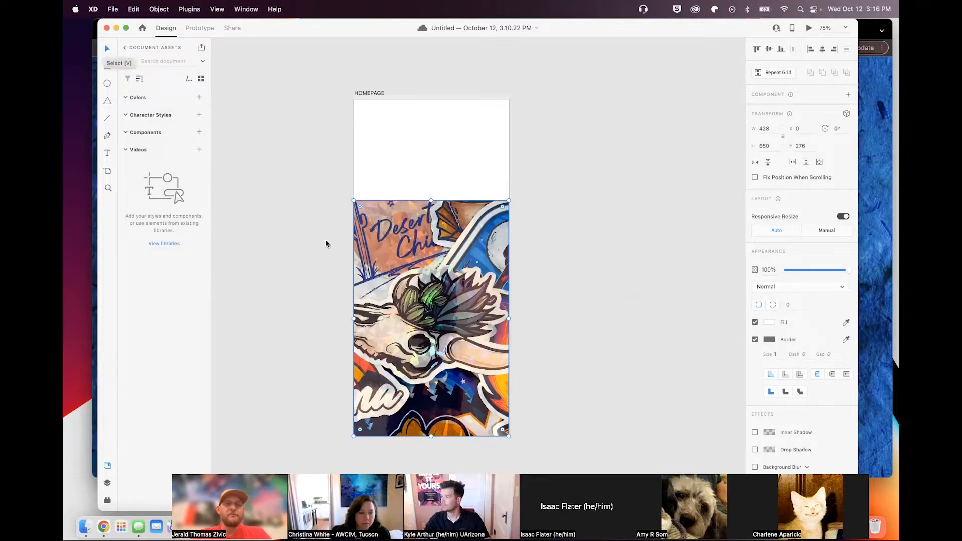
- Enlarge the sticker image inside its rectangle and reposition it roughly centred, with its lower edge on the artboard's bottom edge
{"action": "double_click", "coordinate": [451, 281]}
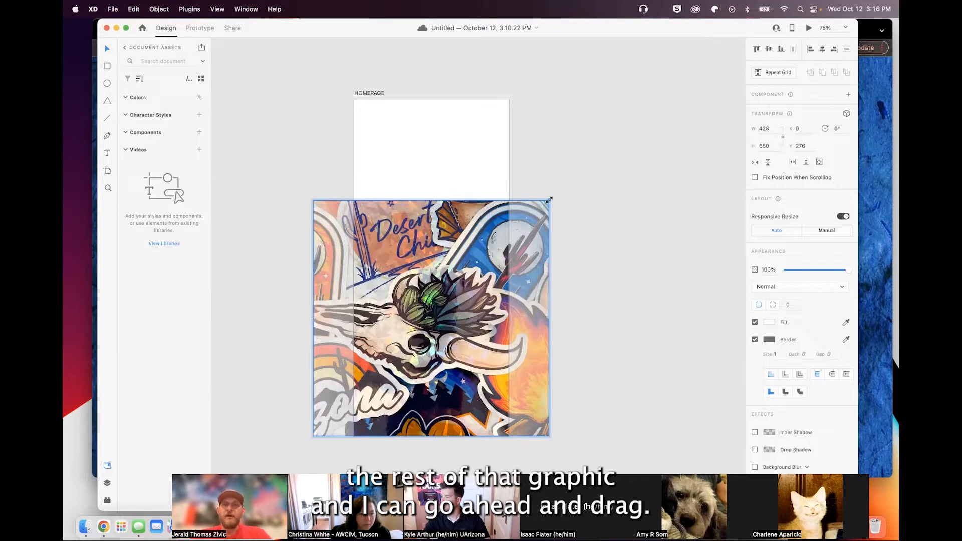
{"action": "left_click_drag", "start_coordinate": [555, 199], "coordinate": [576, 172]}
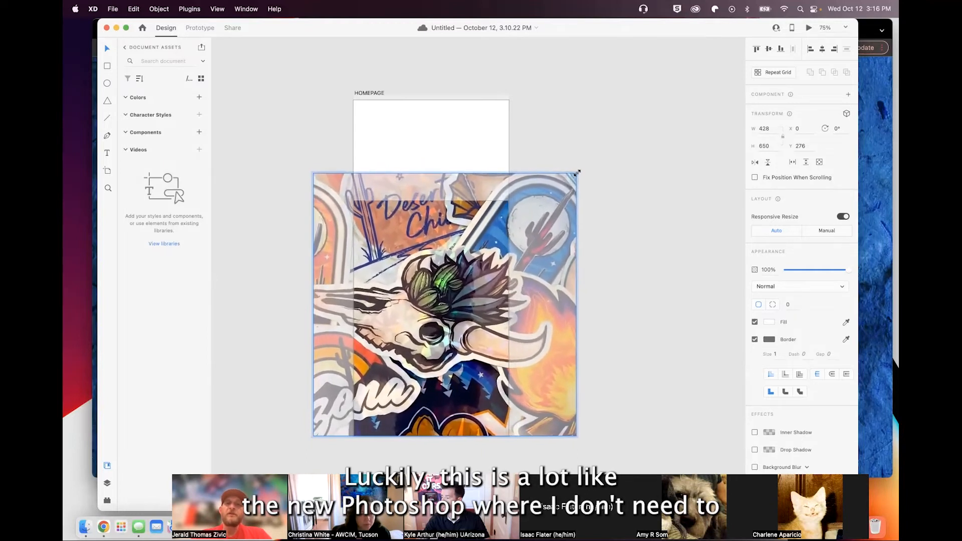
{"action": "left_click_drag", "start_coordinate": [554, 203], "coordinate": [542, 218]}
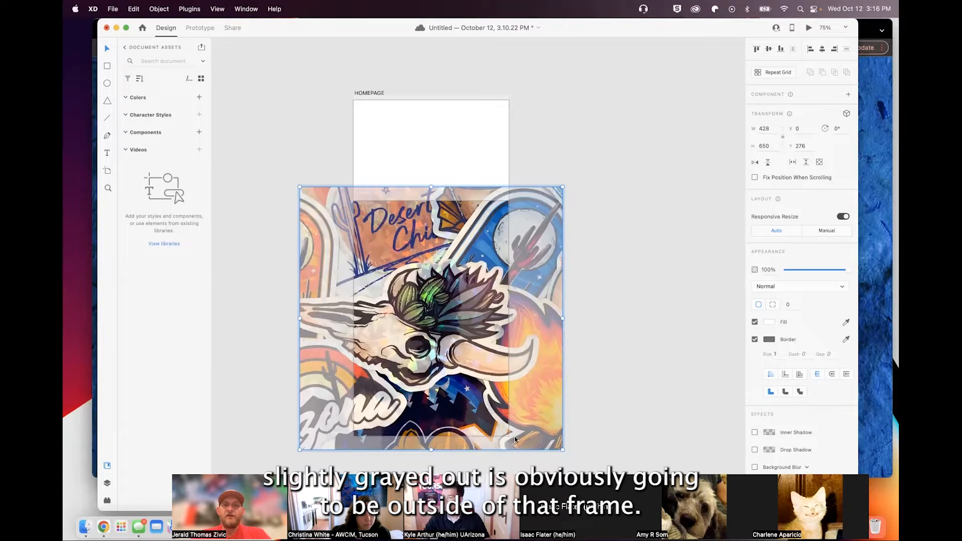
{"action": "left_click_drag", "start_coordinate": [435, 343], "coordinate": [448, 339]}
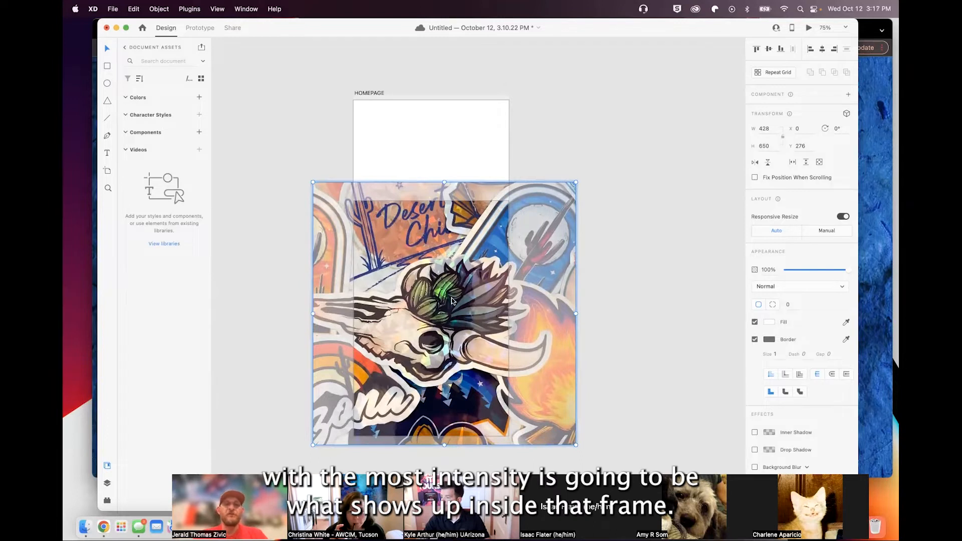
{"action": "left_click_drag", "start_coordinate": [429, 269], "coordinate": [419, 262]}
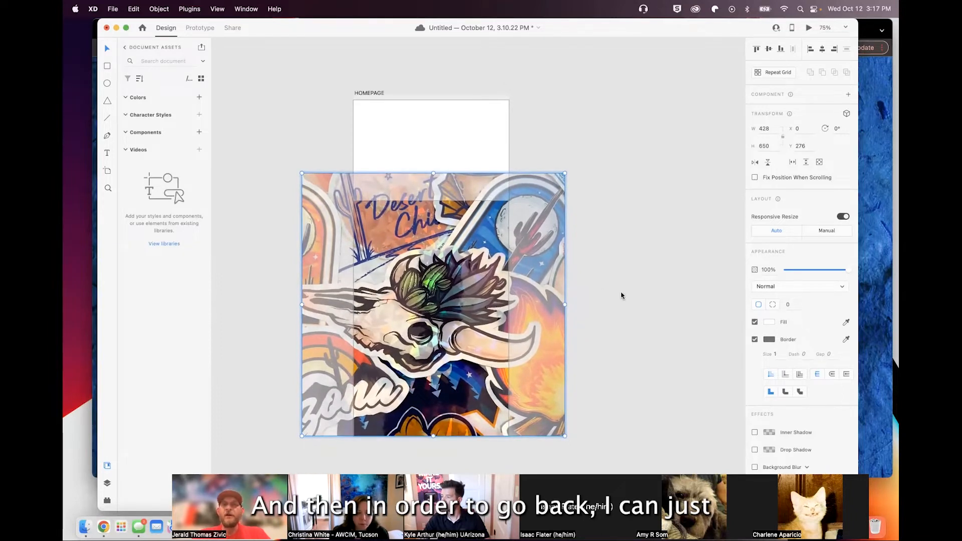
{"action": "double_click", "coordinate": [612, 301]}
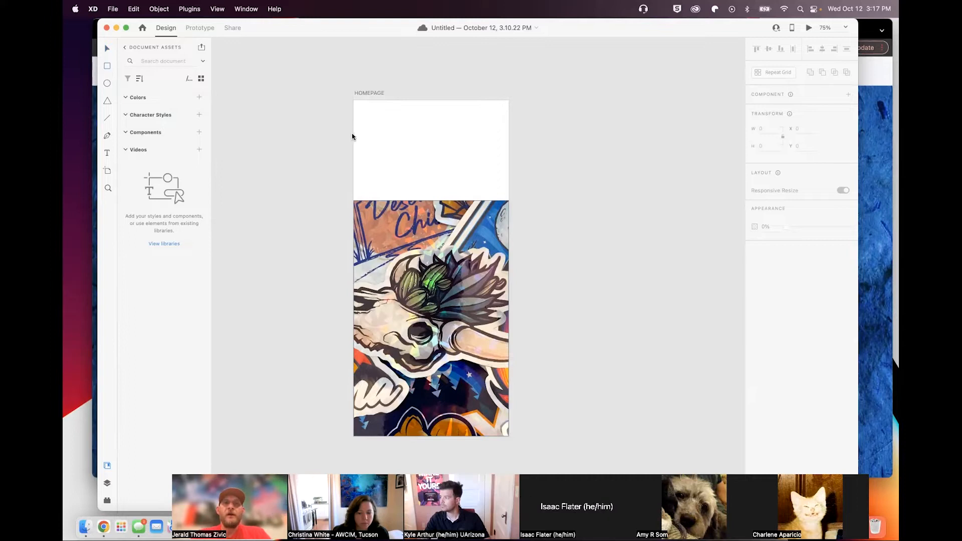
- Draw a full-width rectangle of 428 x 200 on the artboard and move it directly above the sticker artwork, at Y 76
{"action": "mouse_move", "coordinate": [354, 133]}
{"action": "left_mouse_down"}
{"action": "mouse_move", "coordinate": [479, 180]}
{"action": "mouse_move", "coordinate": [510, 205]}
{"action": "left_mouse_up"}
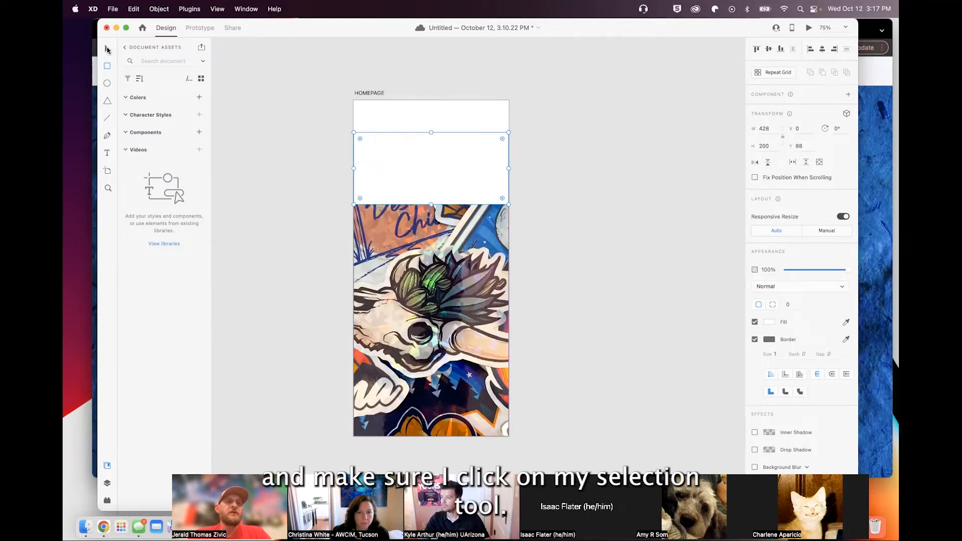
{"action": "key", "text": "v"}
{"action": "mouse_move", "coordinate": [404, 175]}
{"action": "left_mouse_down"}
{"action": "mouse_move", "coordinate": [407, 166]}
{"action": "mouse_move", "coordinate": [407, 173]}
{"action": "left_mouse_up"}
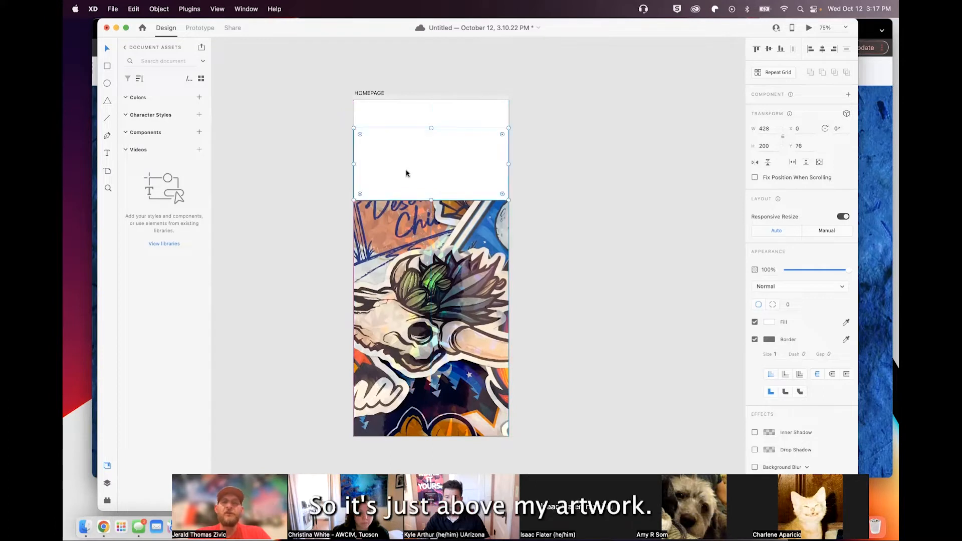
- Turn off the border of the rectangle above the artwork and fill it with black, #000000
{"action": "left_click", "coordinate": [754, 339]}
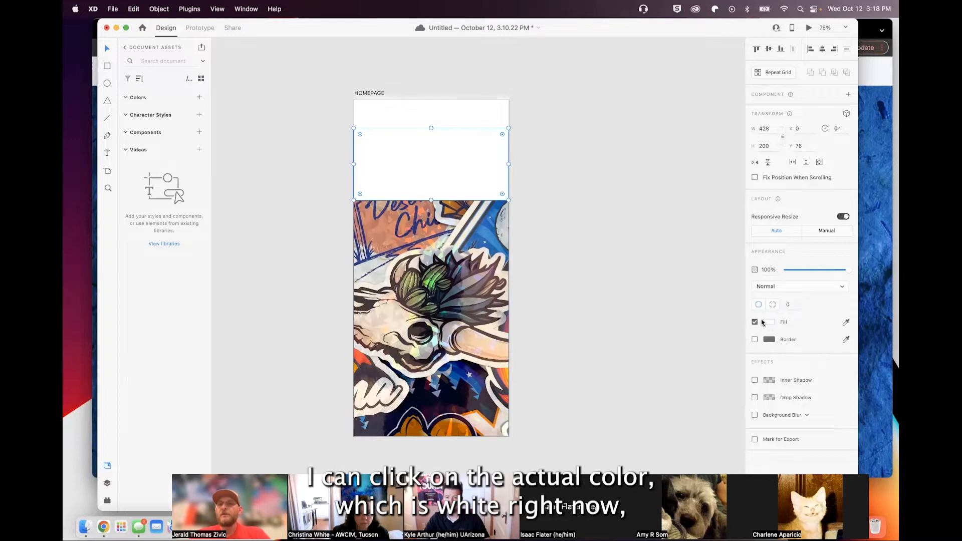
{"action": "left_click", "coordinate": [770, 323]}
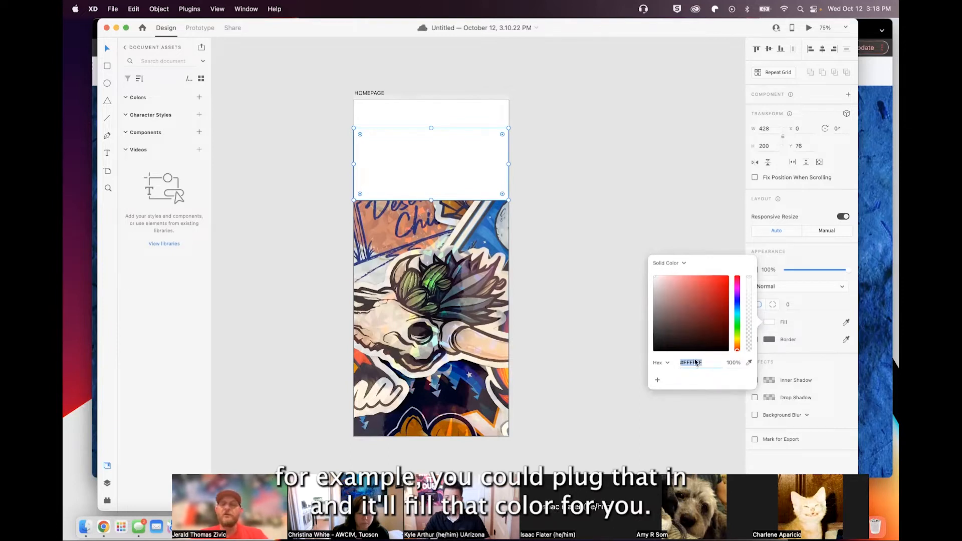
{"action": "left_click_drag", "start_coordinate": [676, 325], "coordinate": [654, 351]}
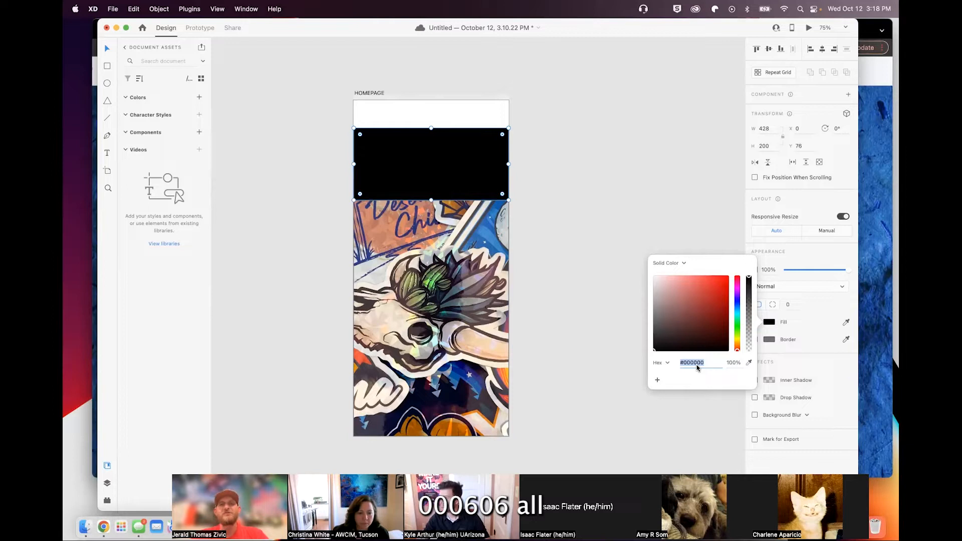
{"action": "key", "text": "Return"}
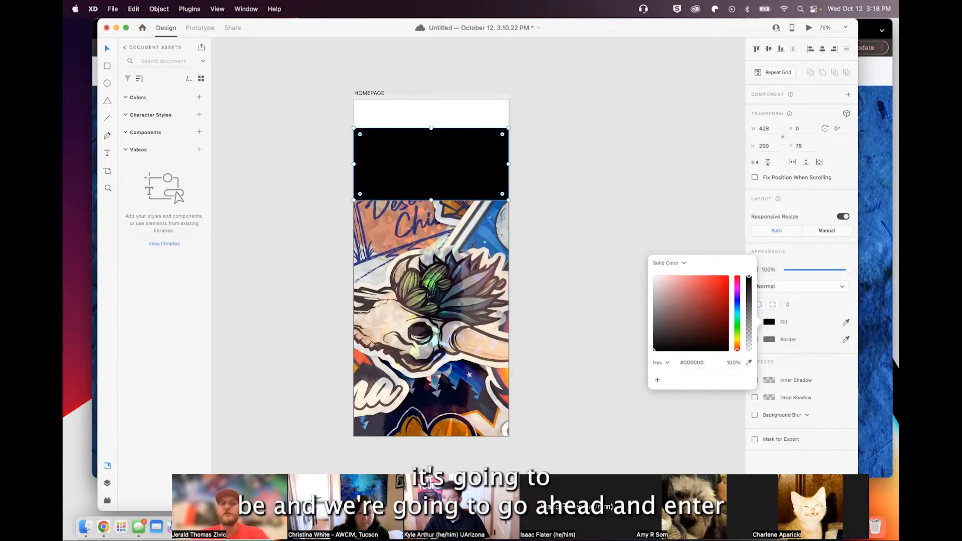
{"action": "left_click", "coordinate": [581, 231]}
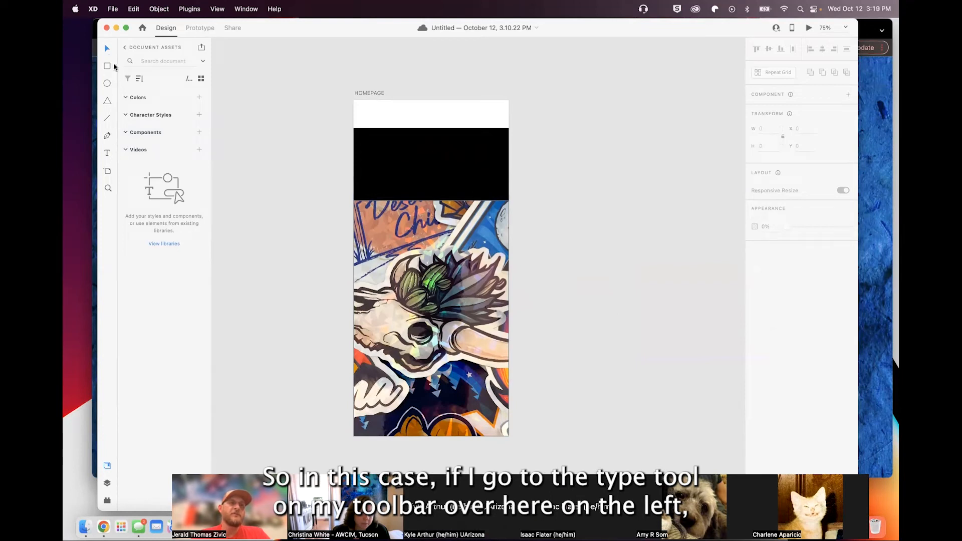
- Add a text object reading STICKER STACK on two lines over the black rectangle
{"action": "left_click", "coordinate": [106, 152]}
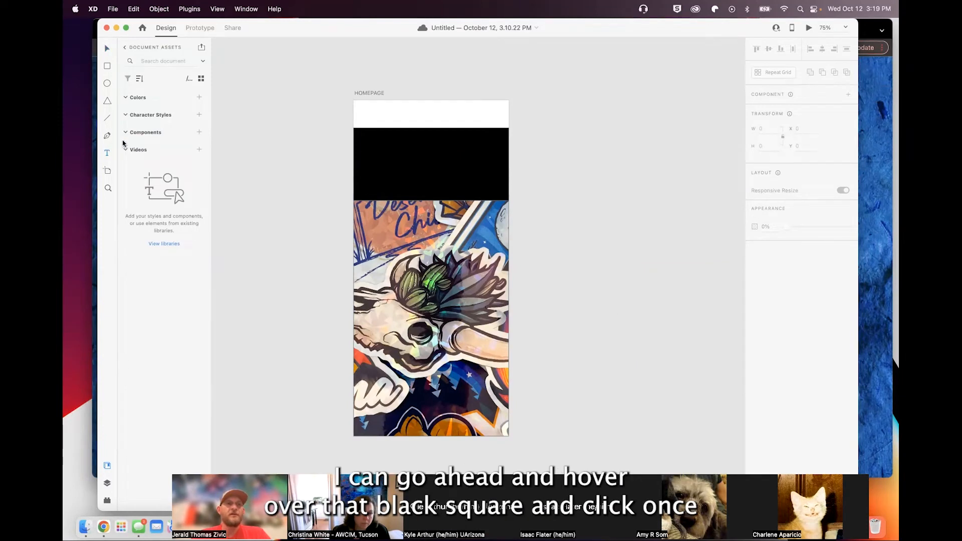
{"action": "left_click", "coordinate": [380, 161]}
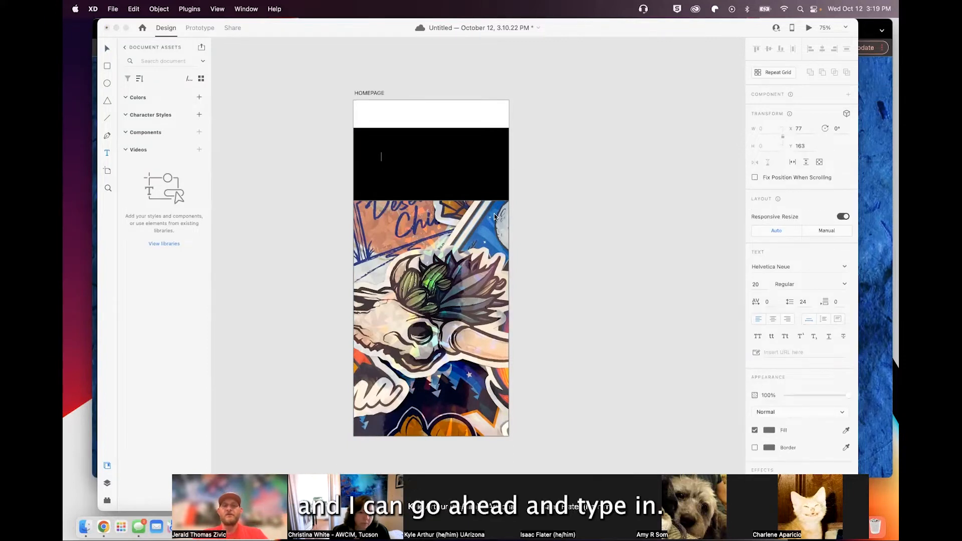
{"action": "type", "text": "STICKER "}
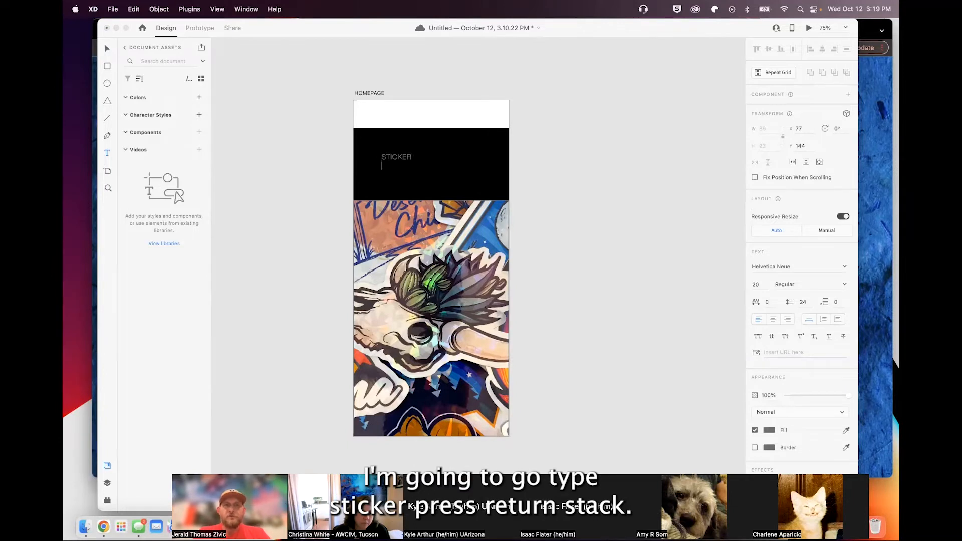
{"action": "type", "text": "STACK"}
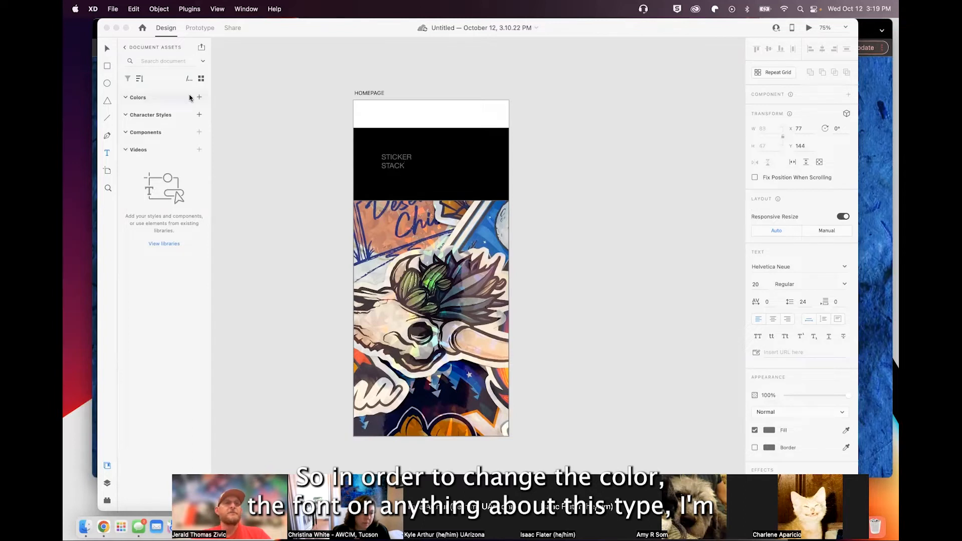
- Select the STICKER STACK text object and change its font to Bebas Neue
{"action": "left_click", "coordinate": [106, 50]}
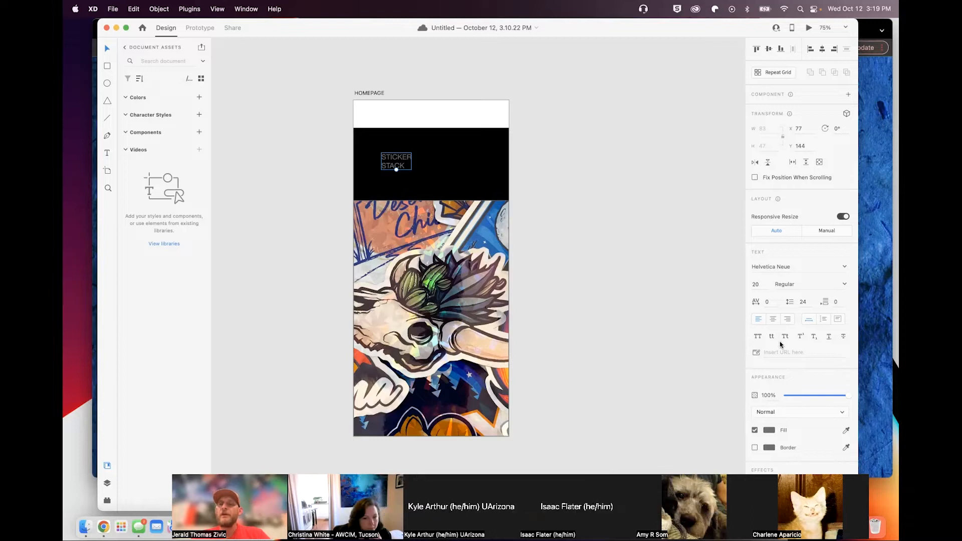
{"action": "left_click", "coordinate": [842, 268]}
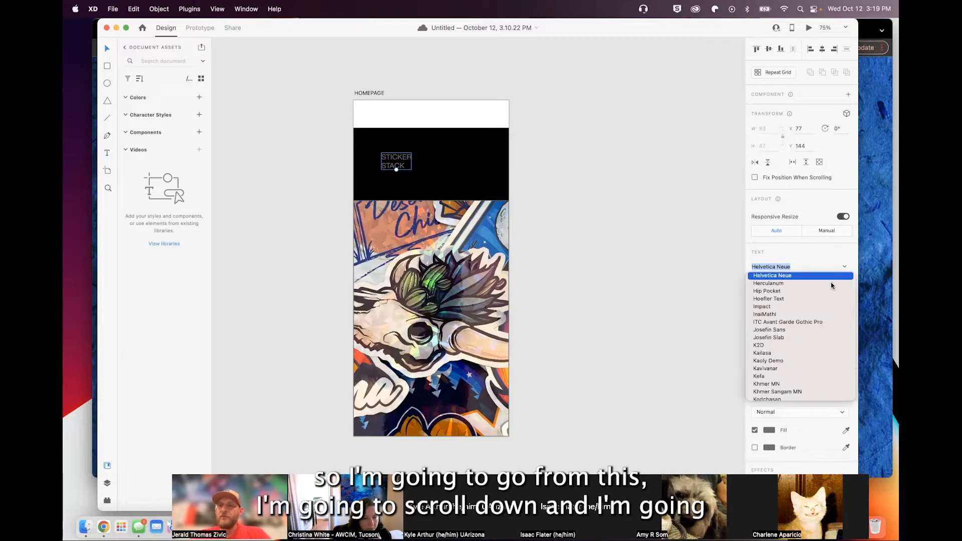
{"action": "scroll", "coordinate": [800, 348], "scroll_direction": "down", "scroll_amount": 3}
{"action": "scroll", "coordinate": [800, 347], "scroll_direction": "down", "scroll_amount": 10}
{"action": "scroll", "coordinate": [800, 347], "scroll_direction": "up", "scroll_amount": 15}
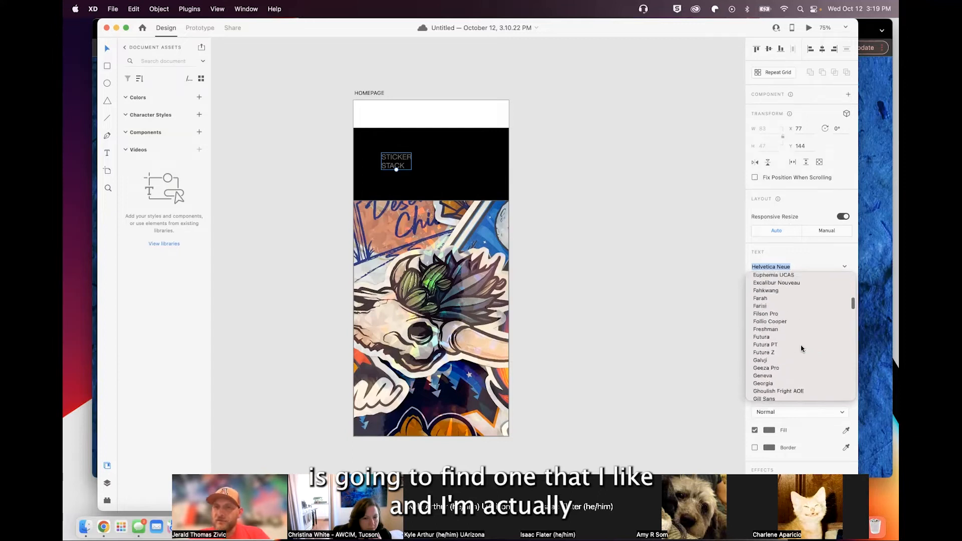
{"action": "scroll", "coordinate": [801, 347], "scroll_direction": "up", "scroll_amount": 15}
{"action": "scroll", "coordinate": [800, 347], "scroll_direction": "up", "scroll_amount": 3}
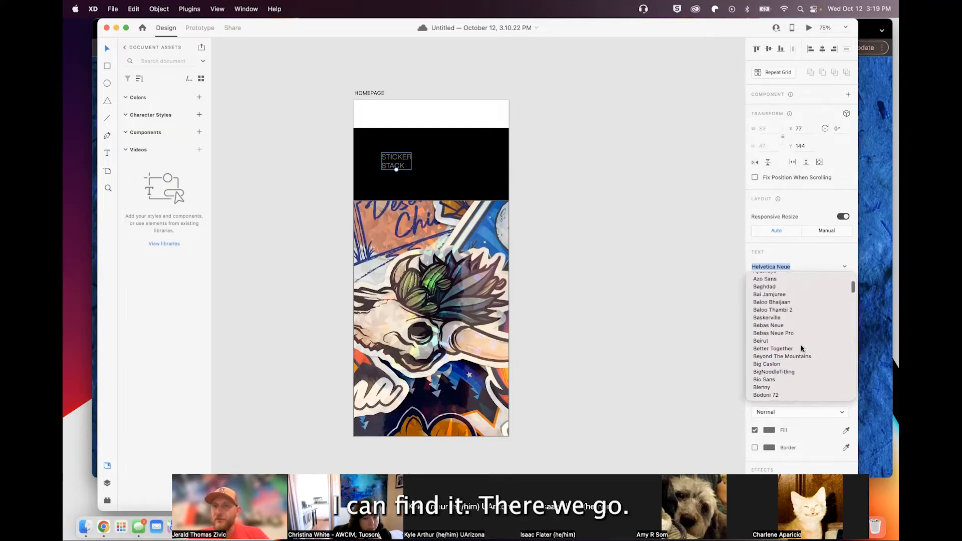
{"action": "left_click", "coordinate": [779, 327]}
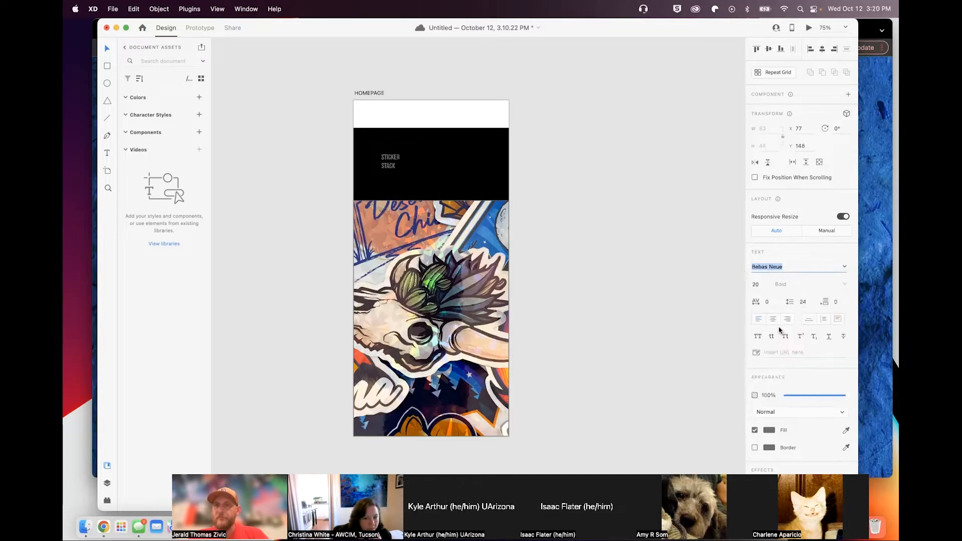
- Set the STICKER STACK text's font size to 75 and its character spacing to 200
{"action": "left_click", "coordinate": [756, 285]}
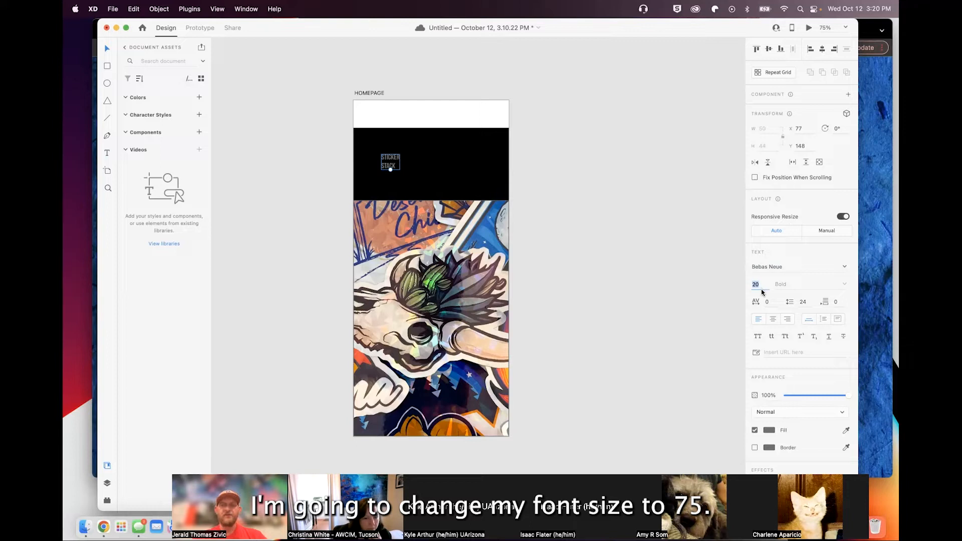
{"action": "type", "text": "75"}
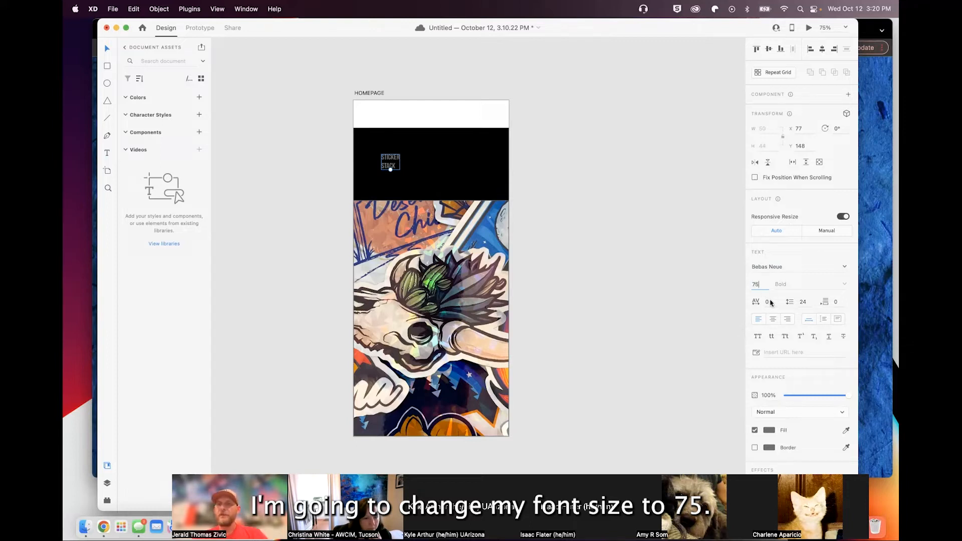
{"action": "key", "text": "Return"}
{"action": "left_click", "coordinate": [766, 302]}
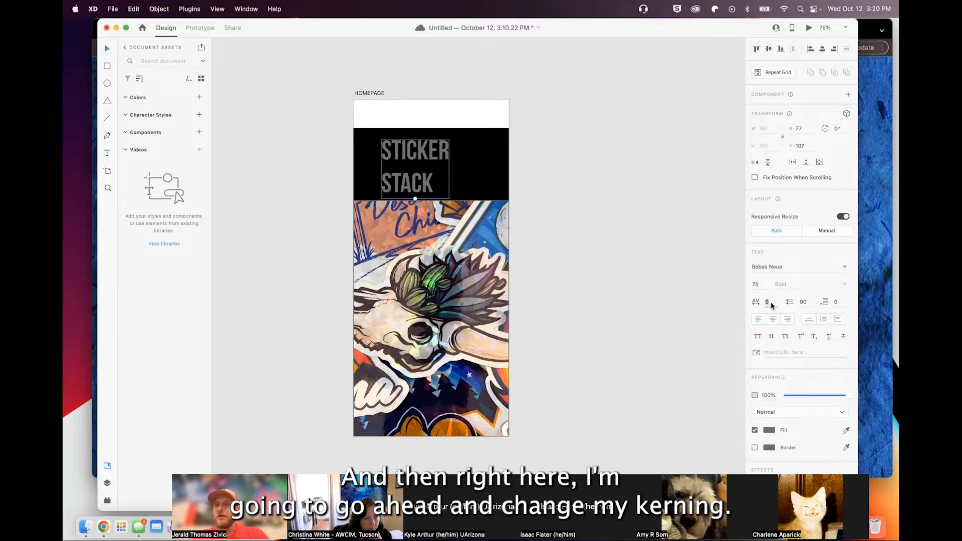
{"action": "type", "text": "200"}
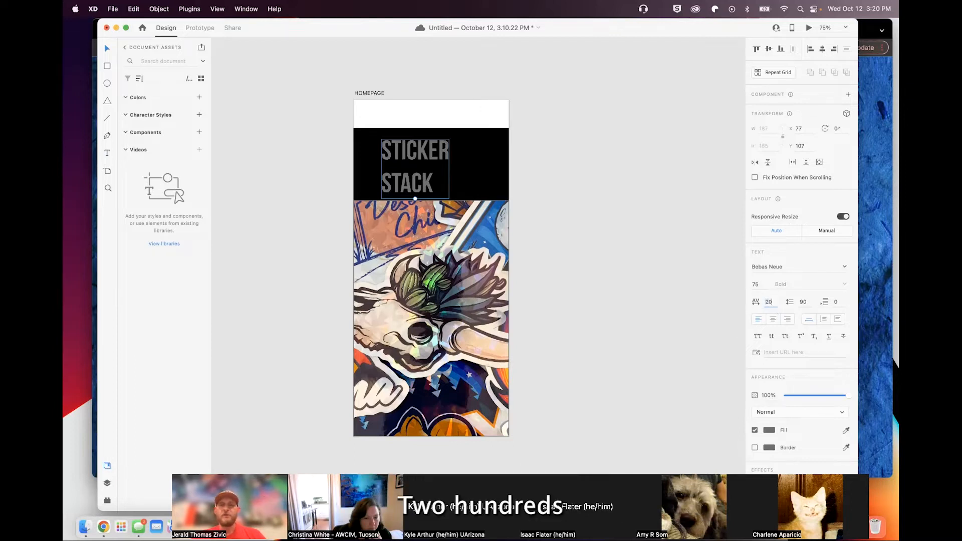
{"action": "key", "text": "Return"}
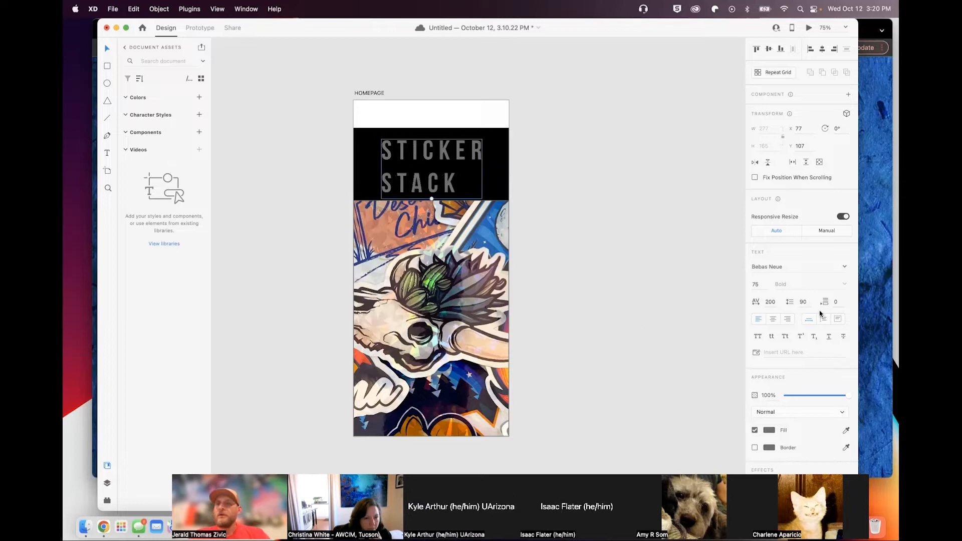
- Center-align the two lines of the STICKER STACK text and set their line spacing to 75
{"action": "left_click", "coordinate": [773, 319]}
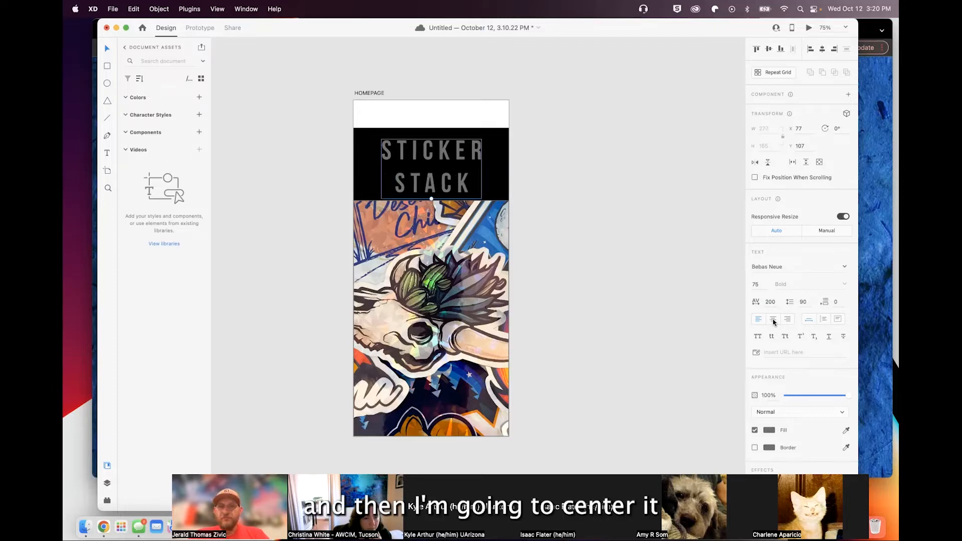
{"action": "left_click", "coordinate": [804, 302]}
{"action": "type", "text": "75"}
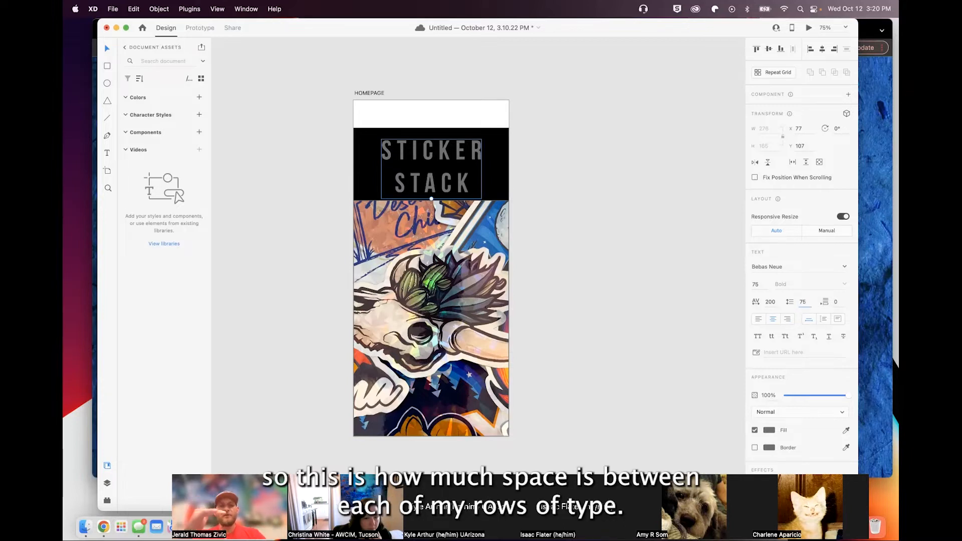
{"action": "key", "text": "Return"}
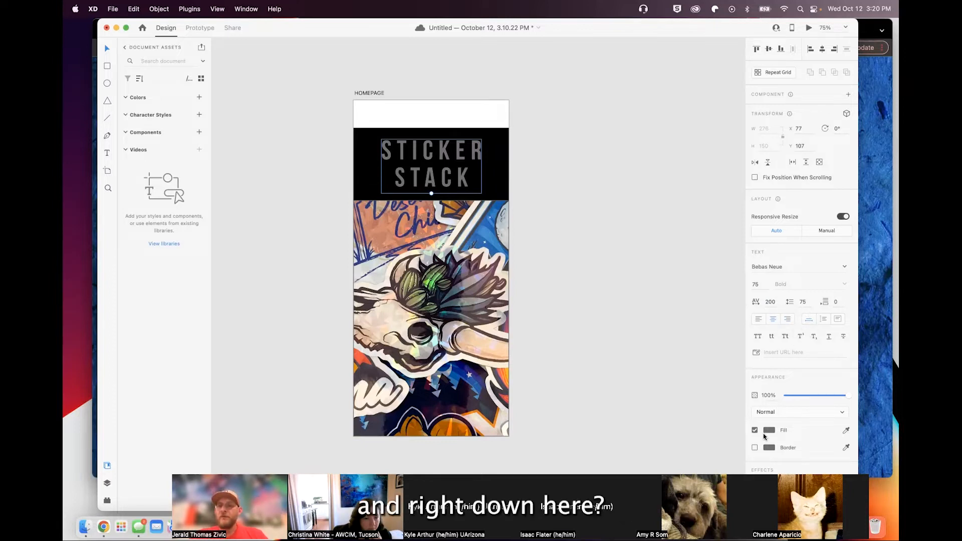
- Change the STICKER STACK text's fill to white, #FFFFFF, and deselect it
{"action": "scroll", "coordinate": [769, 435], "scroll_direction": "down", "scroll_amount": 2}
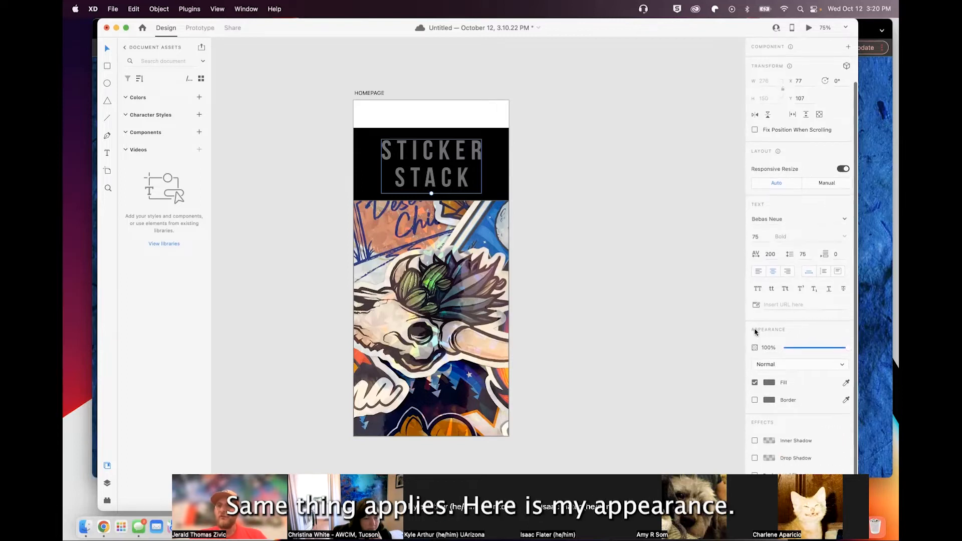
{"action": "left_click", "coordinate": [770, 384]}
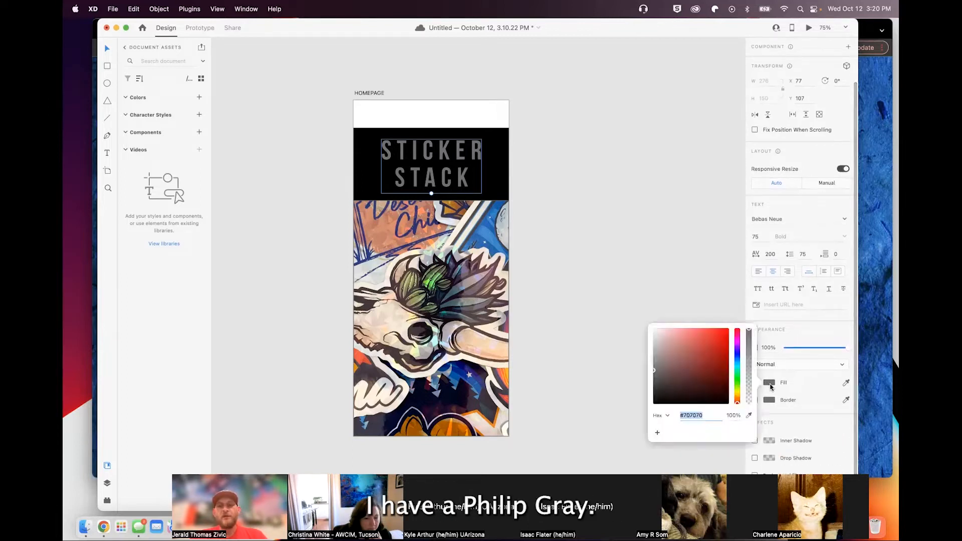
{"action": "left_click", "coordinate": [651, 329]}
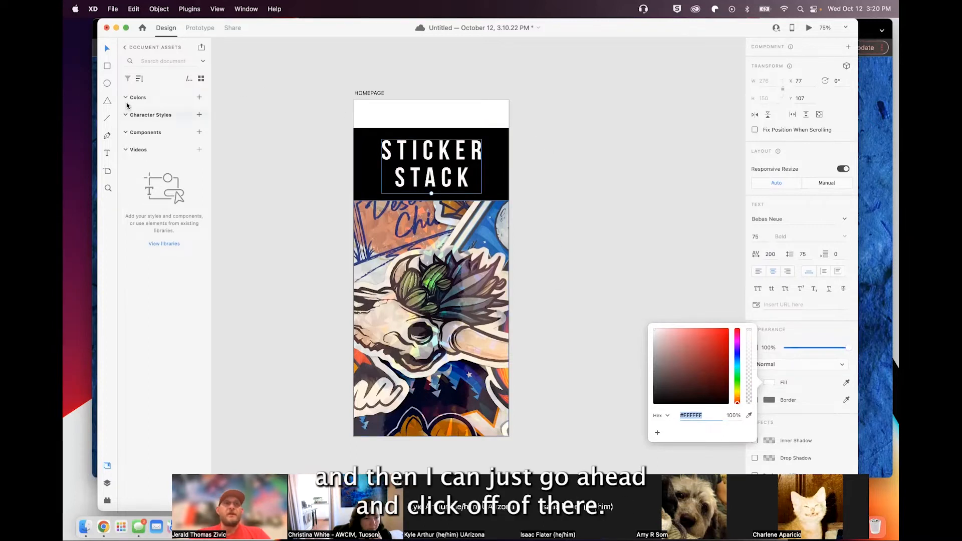
{"action": "left_click", "coordinate": [524, 103]}
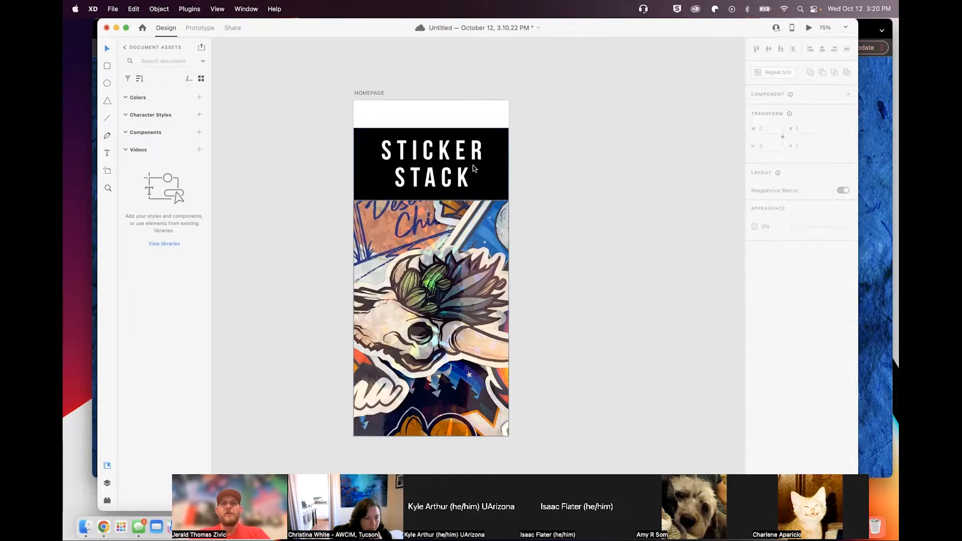
- Center the STICKER STACK title within the black rectangle at X 76, Y 101, and deselect it
{"action": "mouse_move", "coordinate": [453, 157]}
{"action": "left_mouse_down"}
{"action": "mouse_move", "coordinate": [475, 153]}
{"action": "mouse_move", "coordinate": [445, 155]}
{"action": "mouse_move", "coordinate": [472, 155]}
{"action": "mouse_move", "coordinate": [453, 156]}
{"action": "left_mouse_up"}
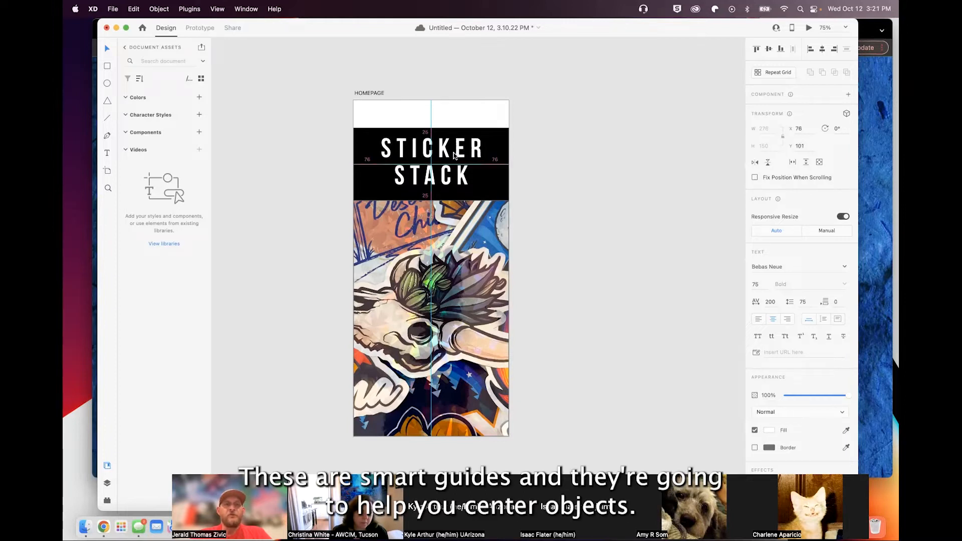
{"action": "left_click_drag", "start_coordinate": [454, 156], "coordinate": [453, 156]}
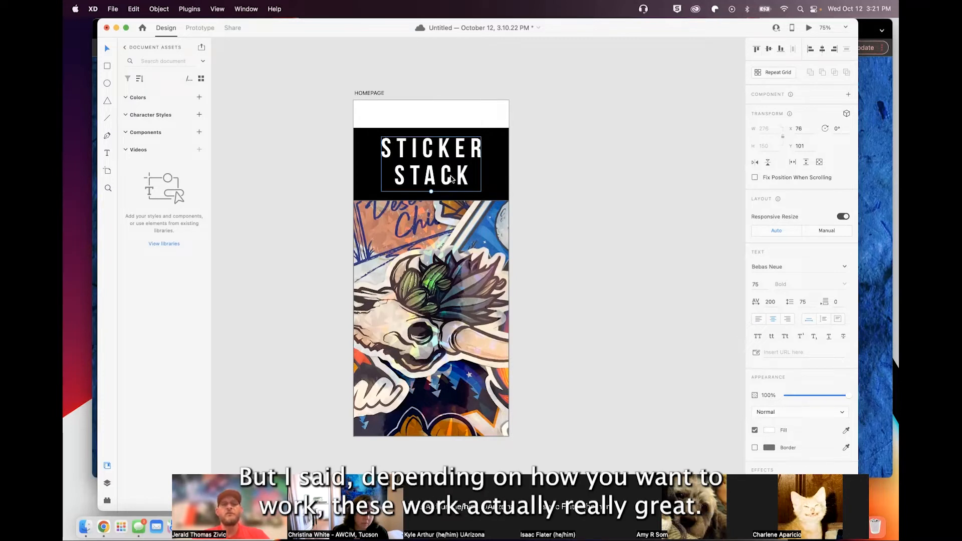
{"action": "left_click_drag", "start_coordinate": [445, 177], "coordinate": [443, 178]}
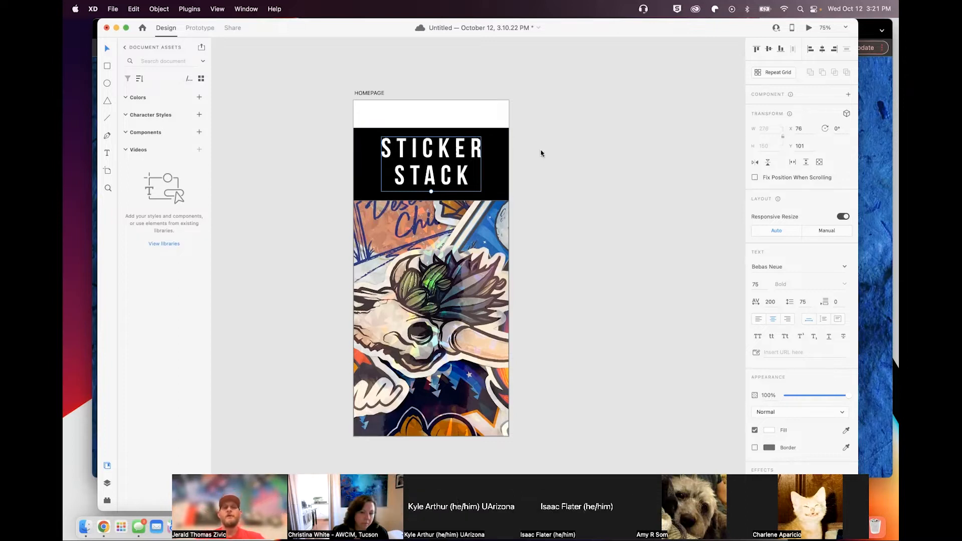
{"action": "left_click", "coordinate": [569, 128]}
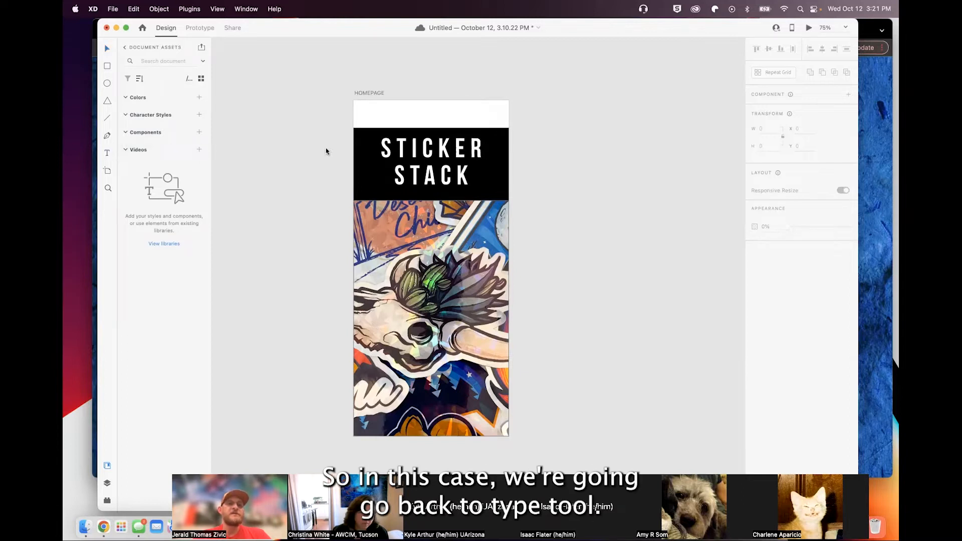
- Add a text object reading STICKERSTACK.COM in the white strip above the black rectangle
{"action": "left_click", "coordinate": [391, 117]}
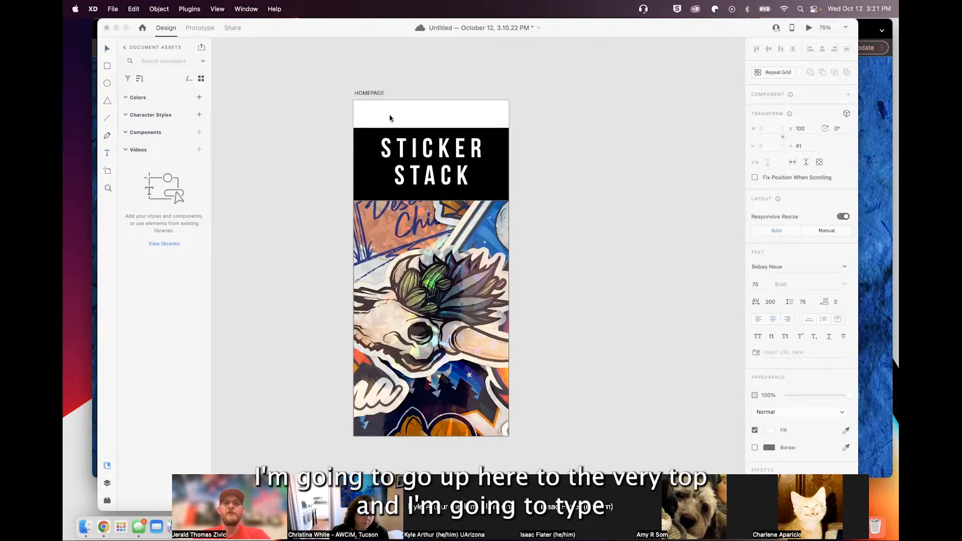
{"action": "type", "text": "stickersta"}
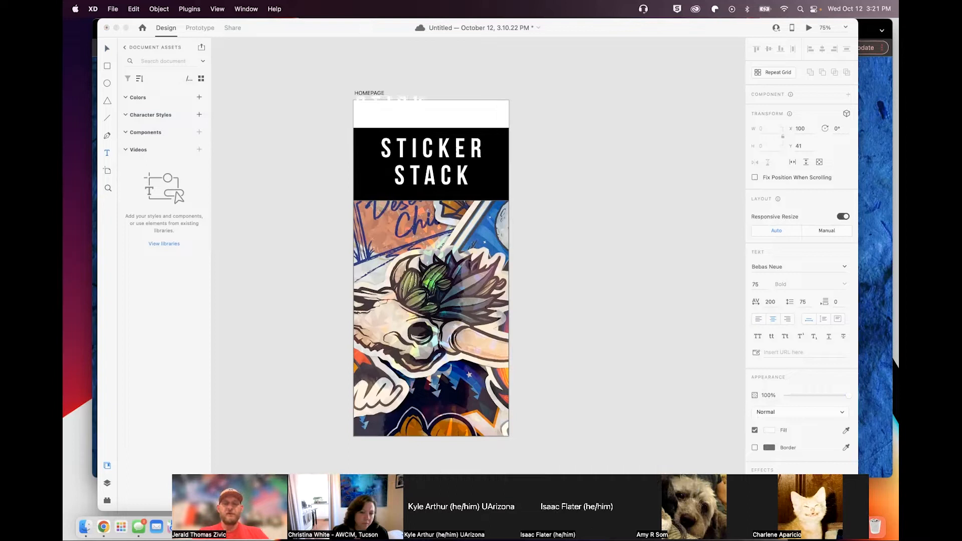
{"action": "type", "text": "ck.com"}
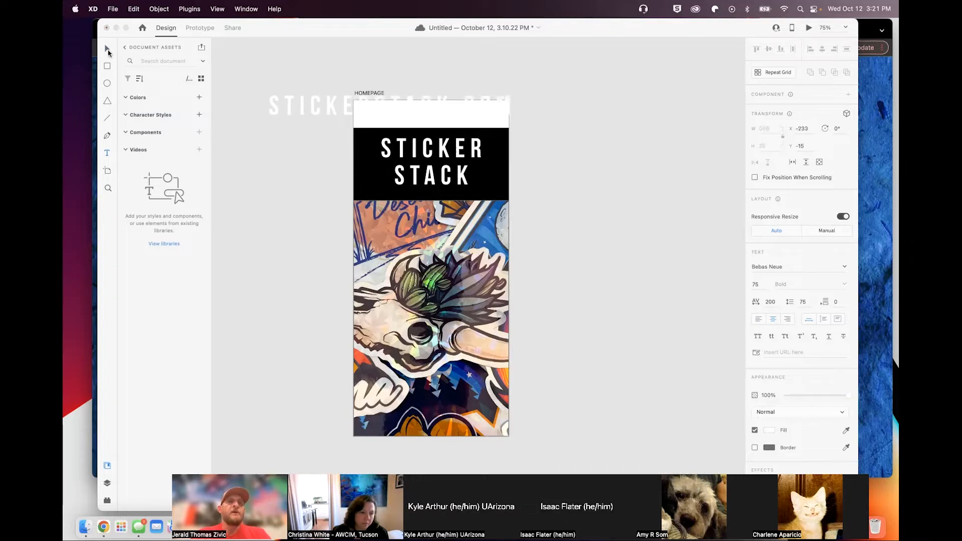
{"action": "left_click", "coordinate": [106, 49]}
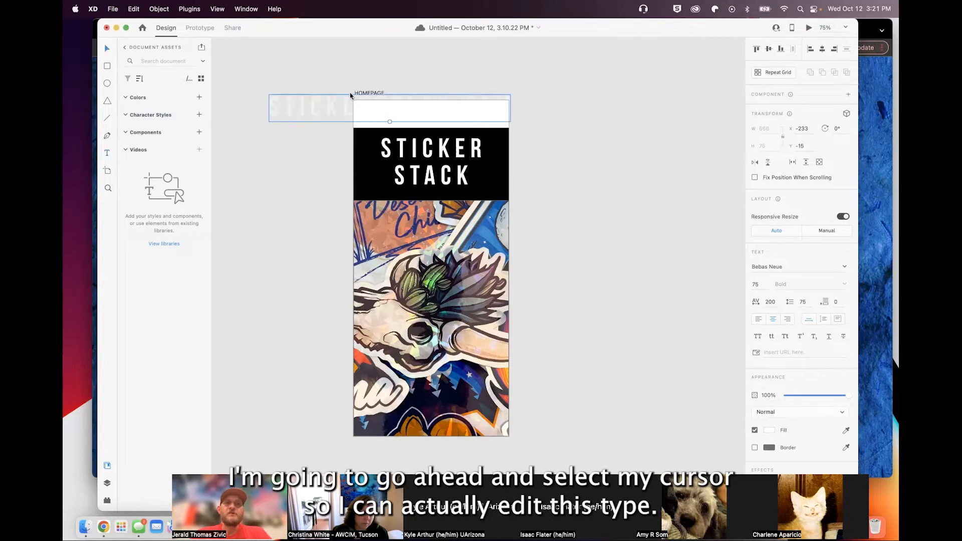
- Move the STICKERSTACK.COM text slightly down and change its fill to a mid grey
{"action": "mouse_move", "coordinate": [315, 108]}
{"action": "left_mouse_down"}
{"action": "mouse_move", "coordinate": [321, 116]}
{"action": "mouse_move", "coordinate": [292, 118]}
{"action": "mouse_move", "coordinate": [303, 119]}
{"action": "left_mouse_up"}
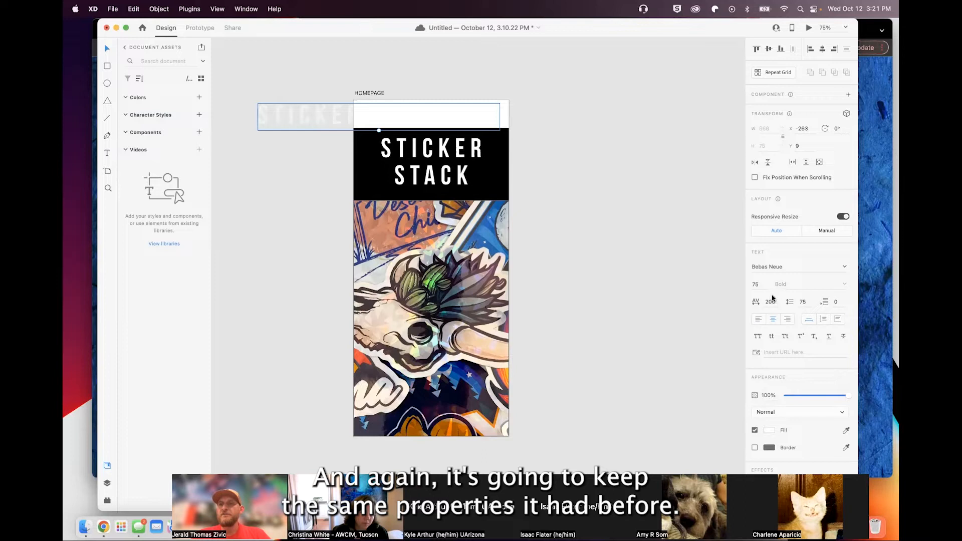
{"action": "left_click", "coordinate": [770, 431]}
{"action": "left_click_drag", "start_coordinate": [684, 414], "coordinate": [644, 410]}
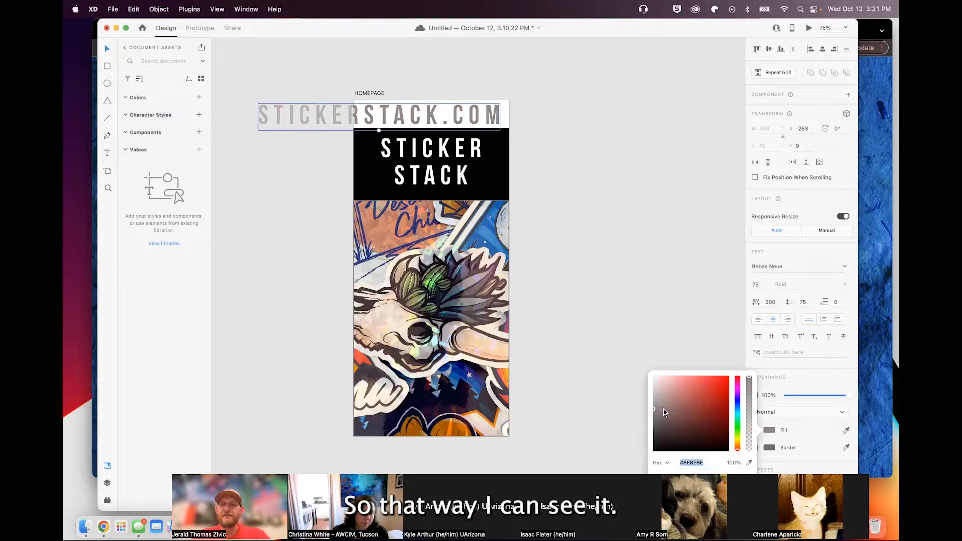
- Change the STICKERSTACK.COM text's font to Arial with the Regular weight
{"action": "left_click", "coordinate": [804, 270]}
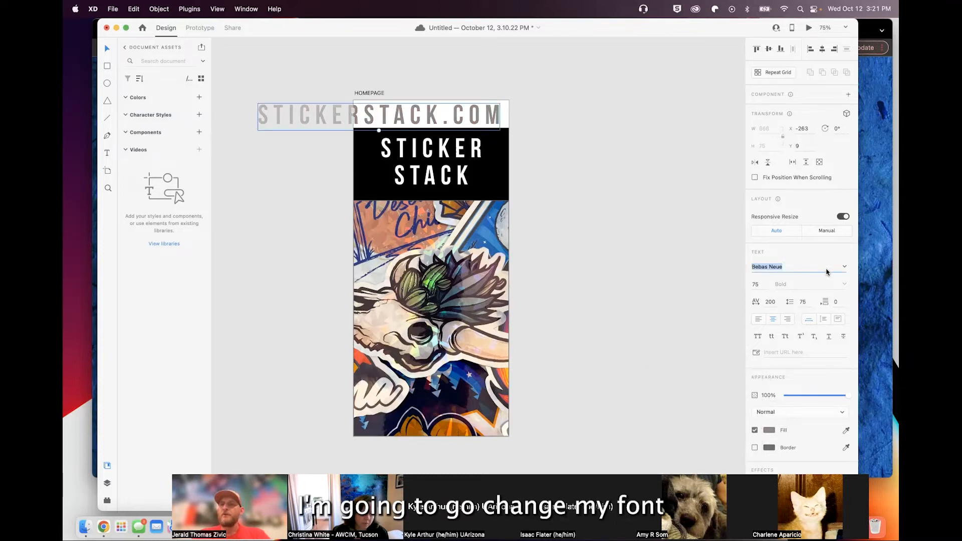
{"action": "left_click", "coordinate": [844, 268]}
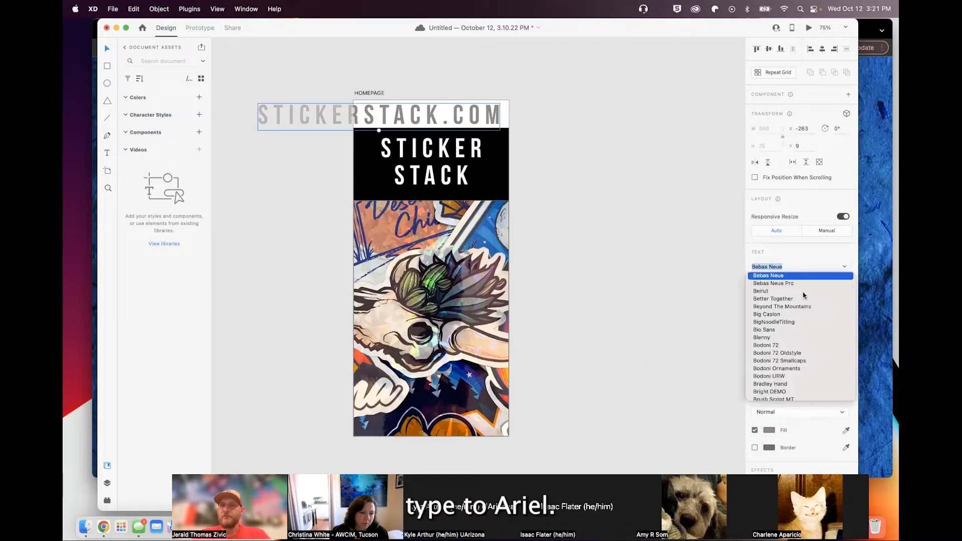
{"action": "scroll", "coordinate": [802, 295], "scroll_direction": "up", "scroll_amount": 5}
{"action": "left_click", "coordinate": [768, 300]}
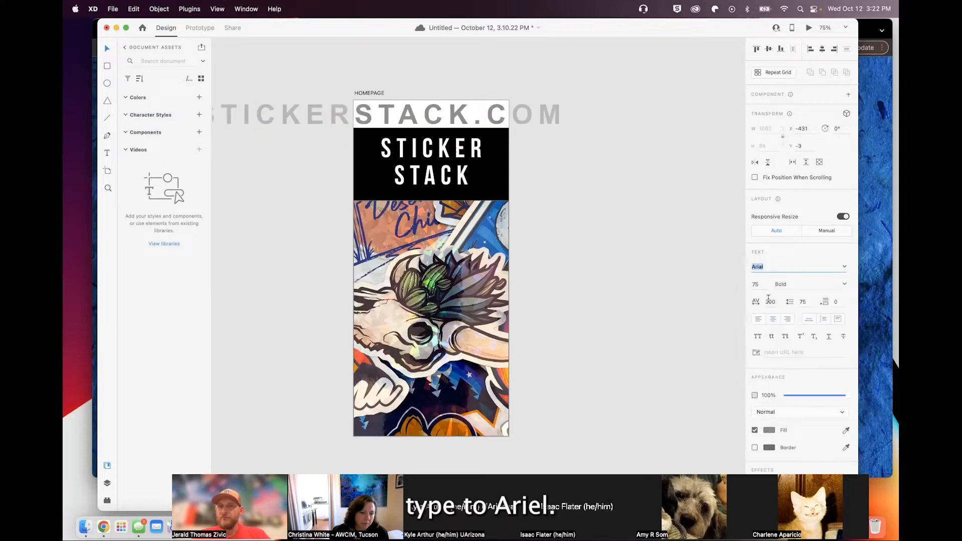
{"action": "left_click", "coordinate": [840, 284]}
{"action": "left_click", "coordinate": [843, 285]}
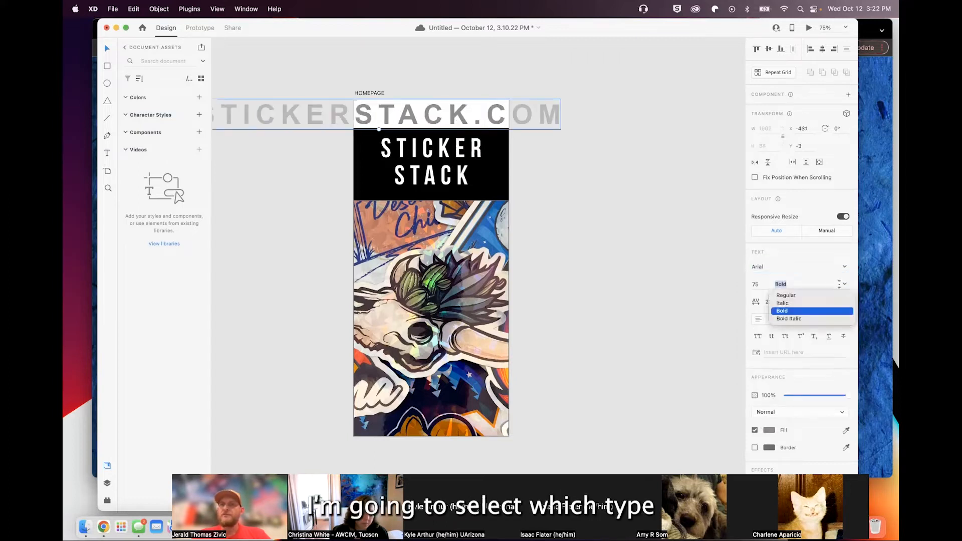
{"action": "left_click", "coordinate": [803, 296]}
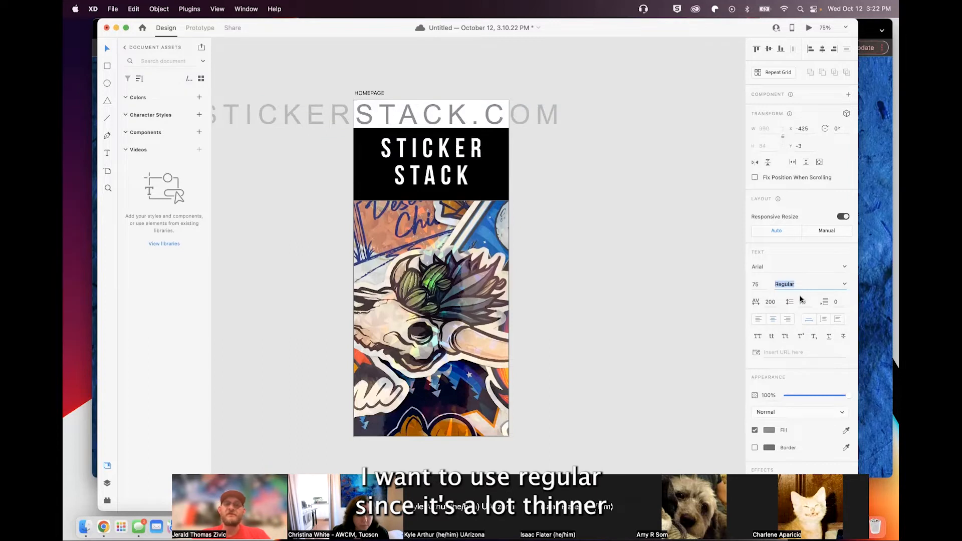
- Set the STICKERSTACK.COM text's size to 25 and move it into the white strip above the black rectangle
{"action": "left_click", "coordinate": [763, 287]}
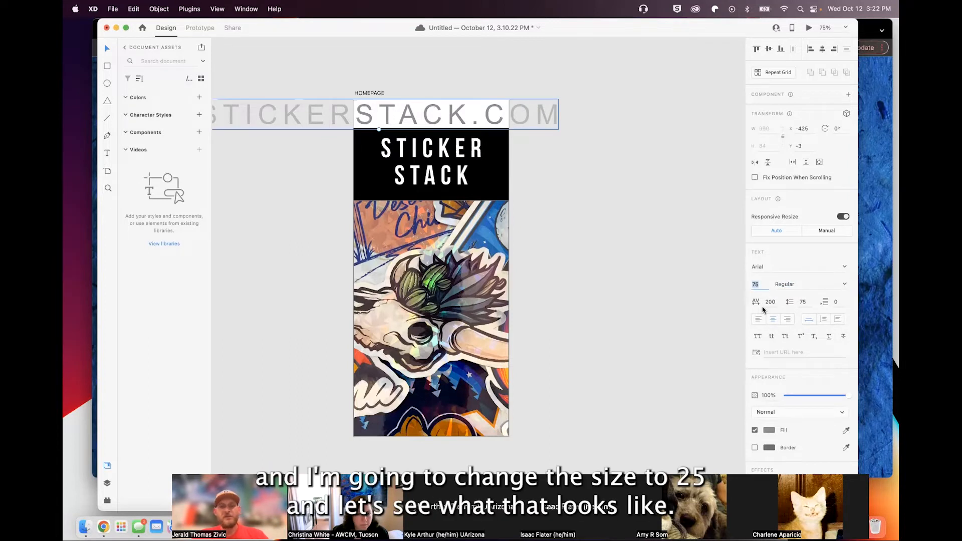
{"action": "key", "text": "BackSpace"}
{"action": "key", "text": "BackSpace"}
{"action": "type", "text": "25"}
{"action": "key", "text": "Return"}
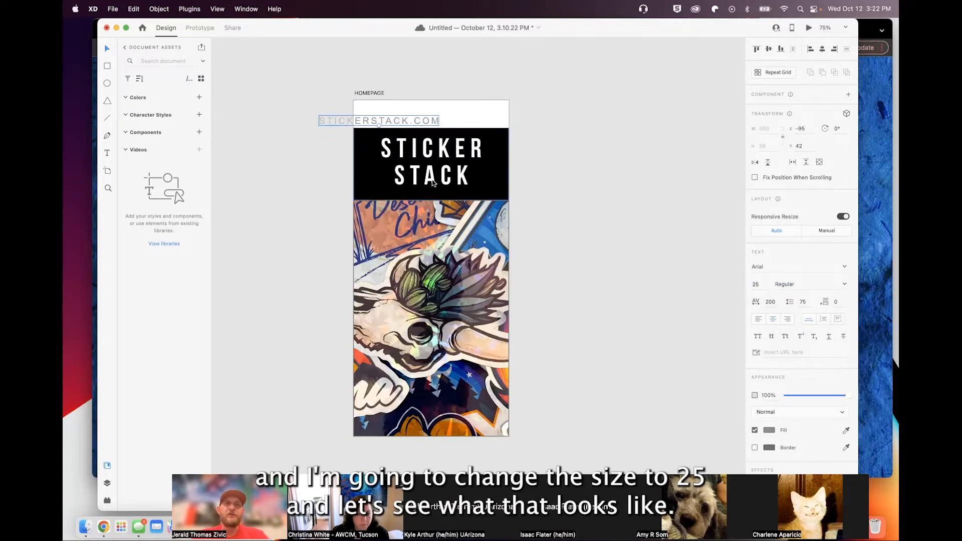
{"action": "left_click_drag", "start_coordinate": [396, 125], "coordinate": [449, 116]}
- Set the STICKERSTACK.COM text's size to 15, center it in the white strip, and deselect it
{"action": "left_click", "coordinate": [762, 288]}
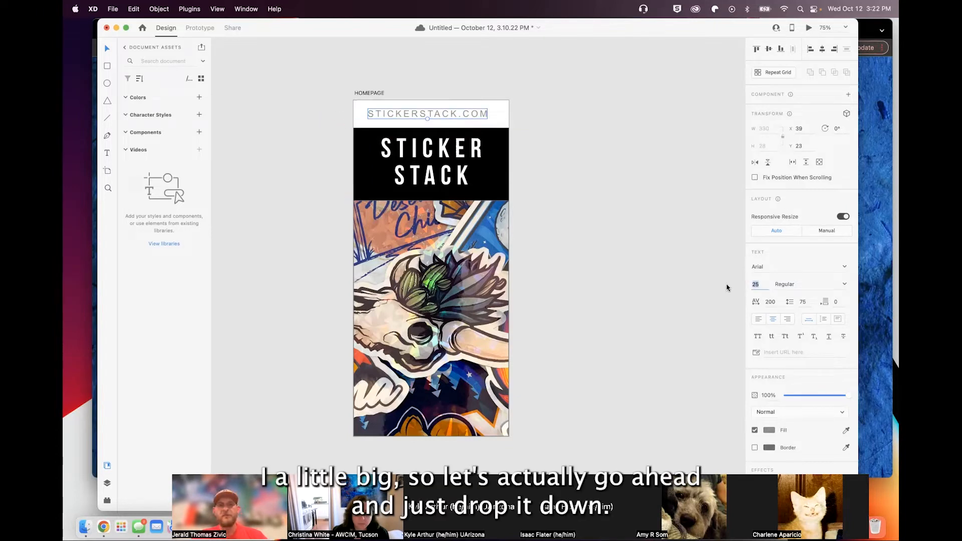
{"action": "type", "text": "15"}
{"action": "key", "text": "Return"}
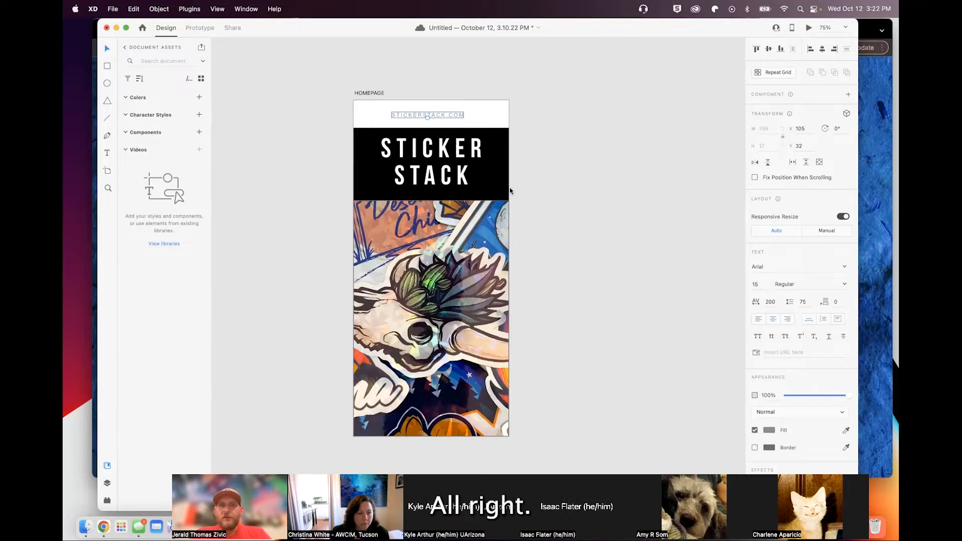
{"action": "left_click_drag", "start_coordinate": [435, 113], "coordinate": [439, 116]}
{"action": "left_click", "coordinate": [575, 127]}
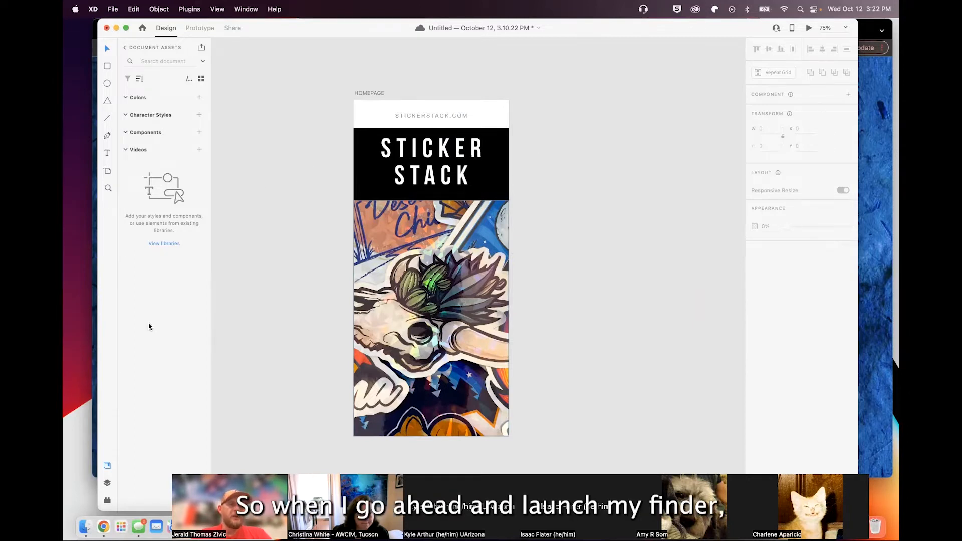
- Switch to Finder, look through the symbol files in the Adobe XD folder's SYMBOLS subfolder, and return to Adobe XD
{"action": "left_click", "coordinate": [84, 526]}
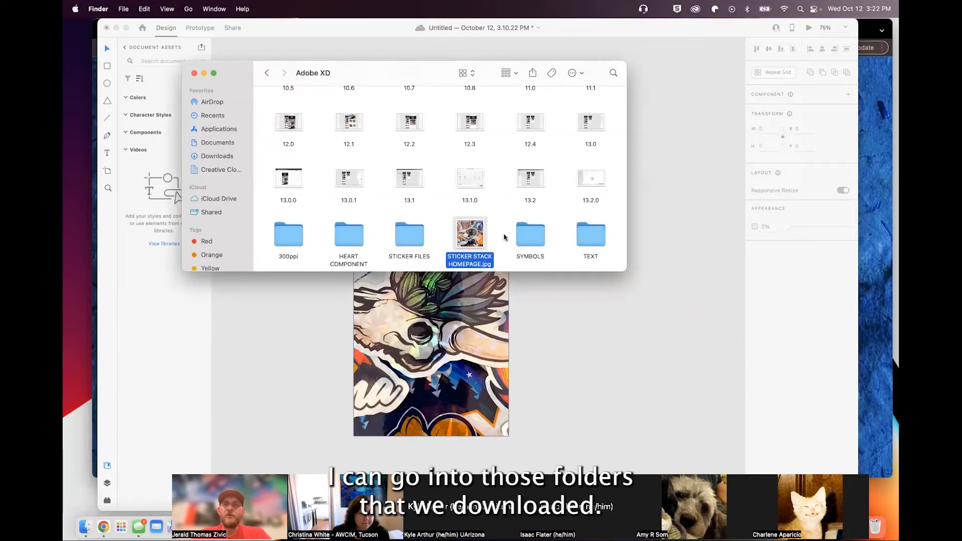
{"action": "left_click", "coordinate": [533, 244]}
{"action": "double_click", "coordinate": [534, 244]}
{"action": "left_click_drag", "start_coordinate": [375, 79], "coordinate": [427, 228]}
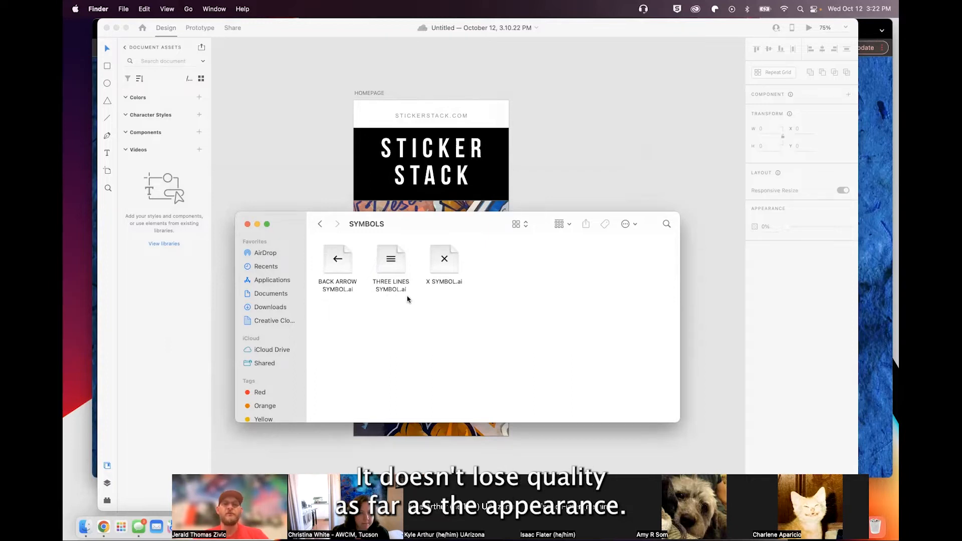
{"action": "left_click", "coordinate": [442, 266]}
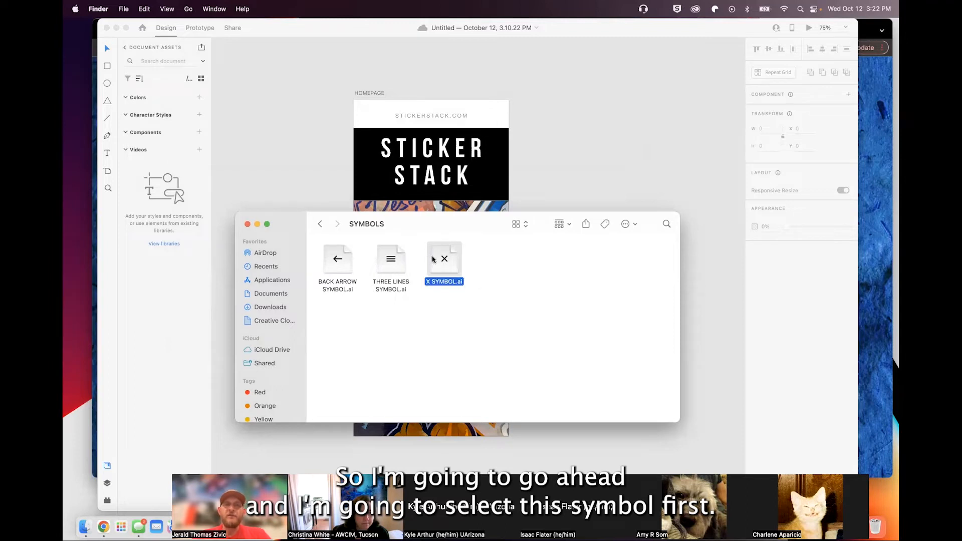
{"action": "left_click", "coordinate": [264, 152]}
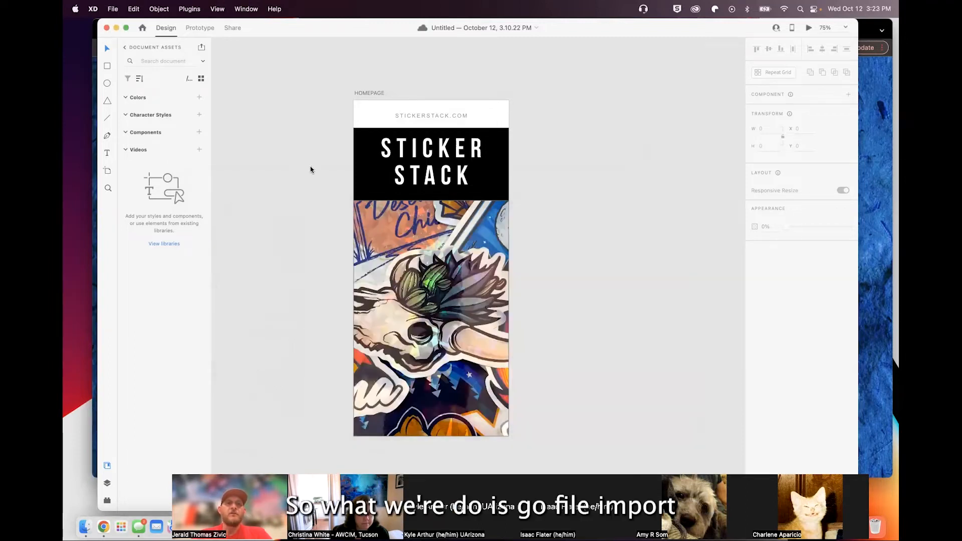
- Start a file import and browse from Documents through University of Arizona to the BOOKSTORE WORKSHOPS folder
{"action": "left_click", "coordinate": [133, 7]}
{"action": "mouse_move", "coordinate": [113, 8]}
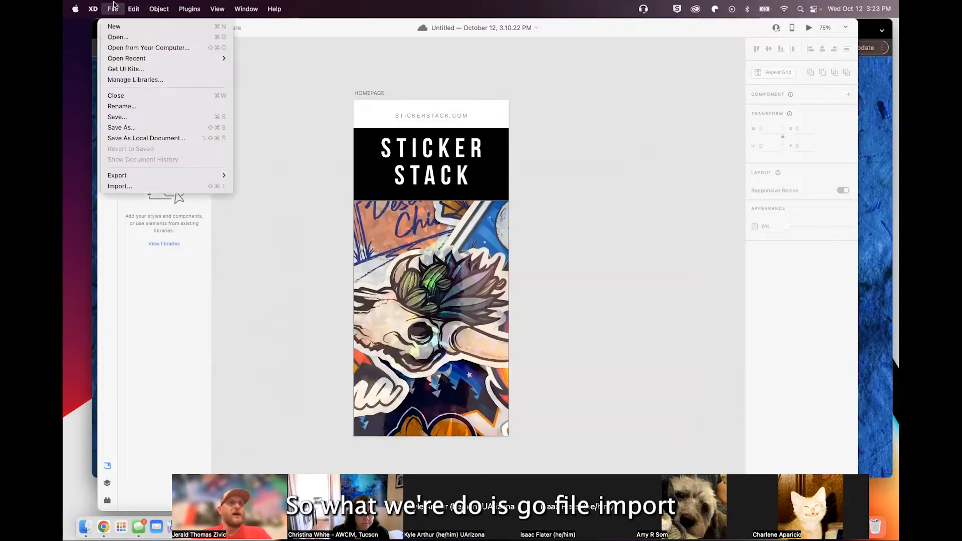
{"action": "left_click", "coordinate": [134, 185]}
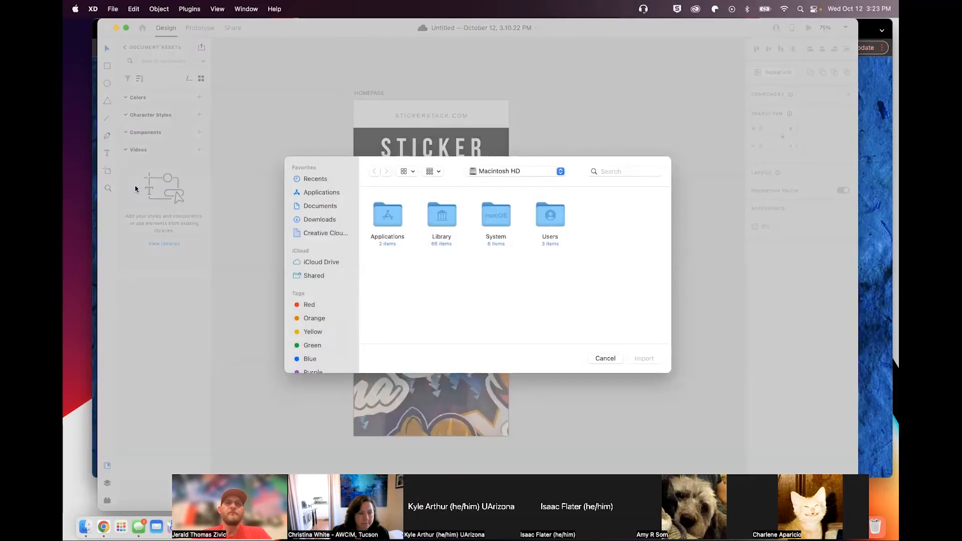
{"action": "left_click", "coordinate": [319, 224]}
{"action": "left_click", "coordinate": [313, 210]}
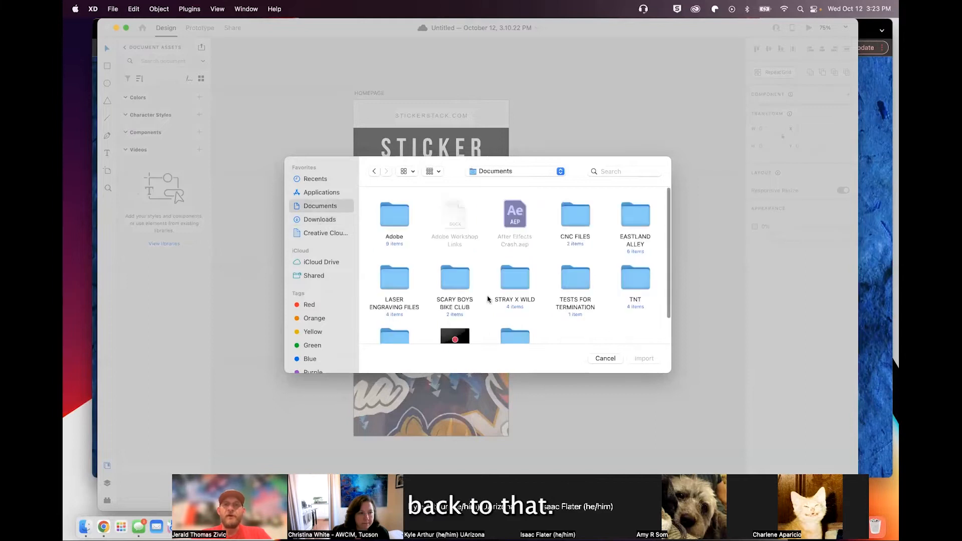
{"action": "scroll", "coordinate": [491, 256], "scroll_direction": "down", "scroll_amount": 3}
{"action": "double_click", "coordinate": [395, 300]}
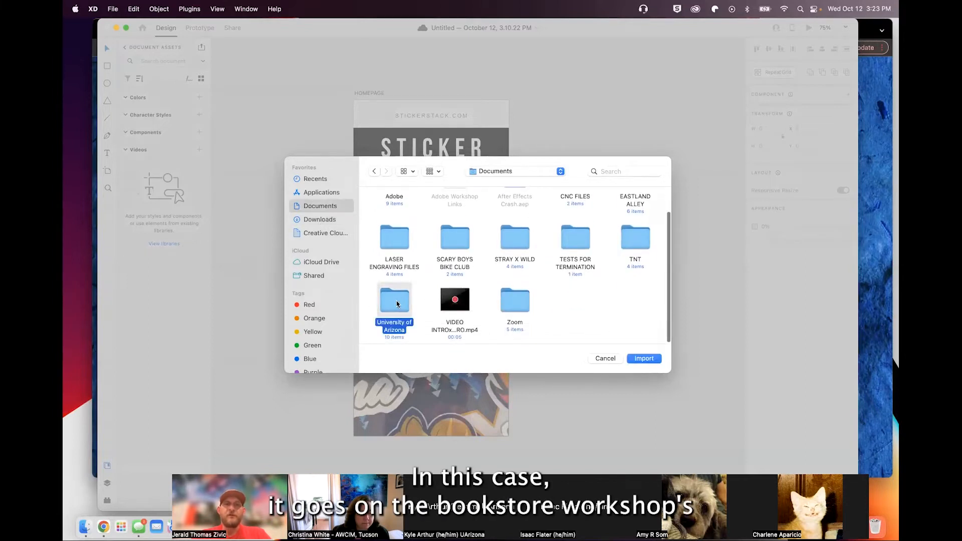
{"action": "double_click", "coordinate": [519, 230]}
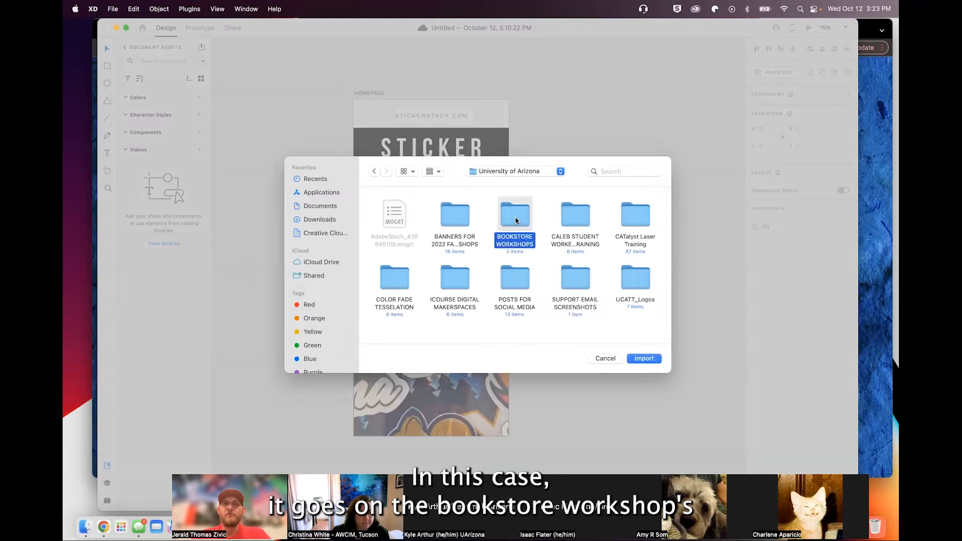
- Import X SYMBOL.ai from the SYMBOLS folder inside the Adobe XD folder
{"action": "left_click", "coordinate": [393, 219]}
{"action": "scroll", "coordinate": [480, 275], "scroll_direction": "down", "scroll_amount": 10}
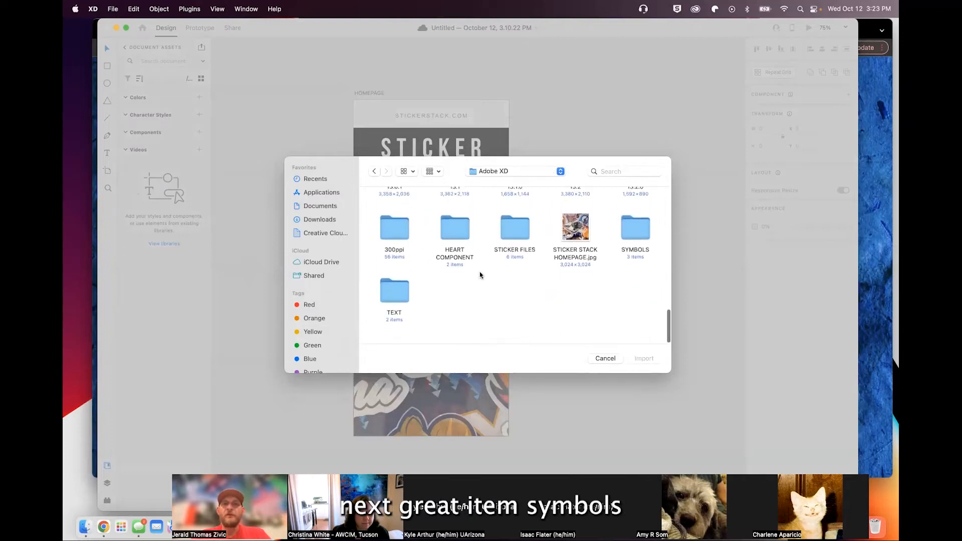
{"action": "double_click", "coordinate": [634, 229]}
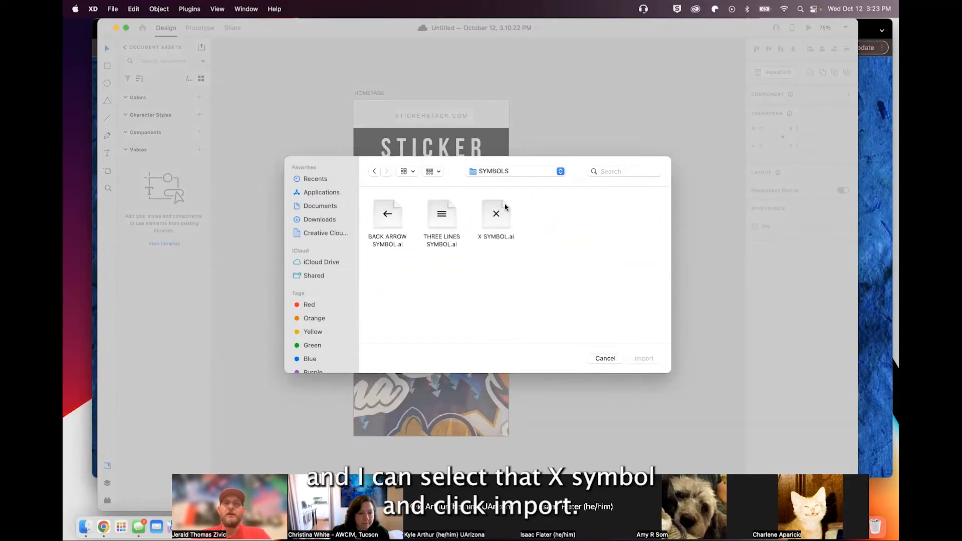
{"action": "left_click", "coordinate": [499, 221]}
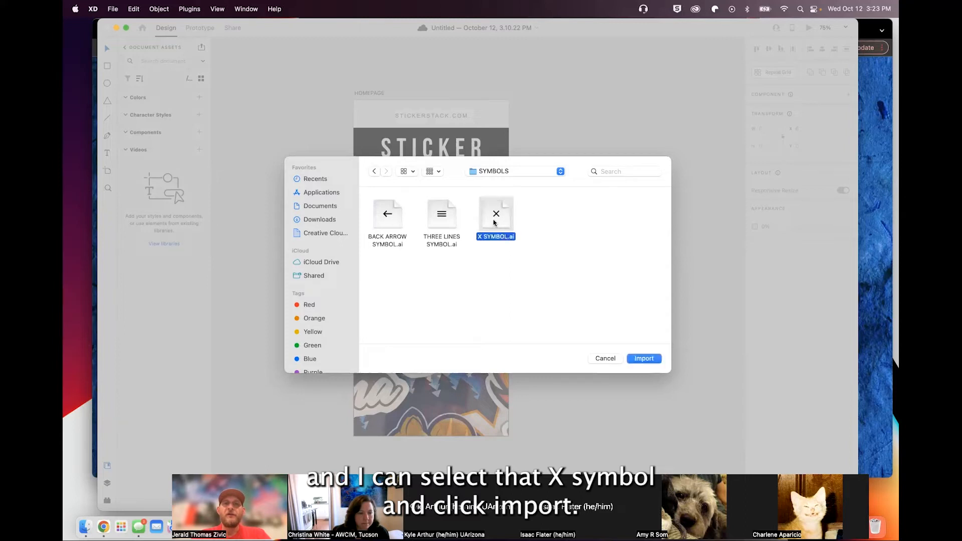
{"action": "left_click", "coordinate": [644, 358]}
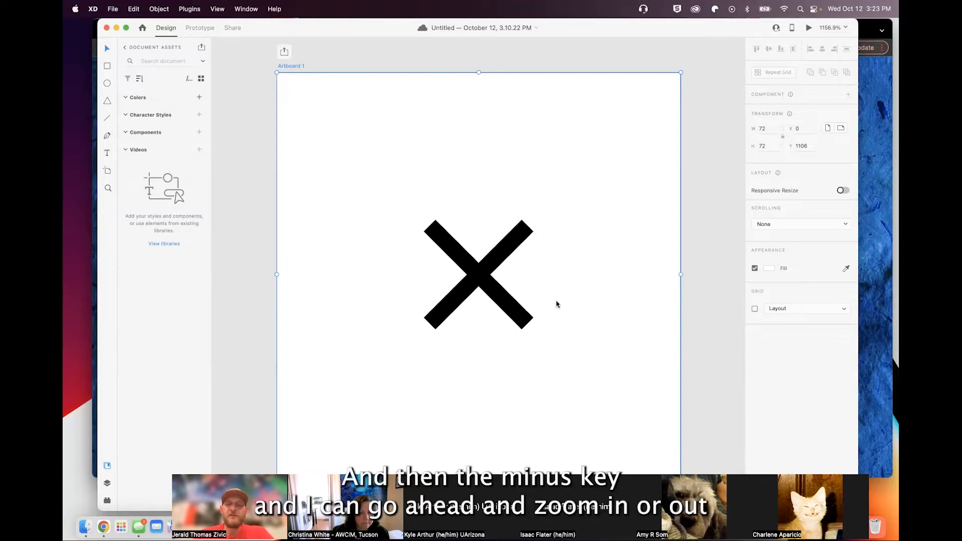
- Zoom out to 50% to show the HOMEPAGE artboard together with the imported X symbol artboard
{"action": "key", "text": "super+minus"}
{"action": "key", "text": "super+minus"}
{"action": "key", "text": "super+minus"}
{"action": "key", "text": "super+minus"}
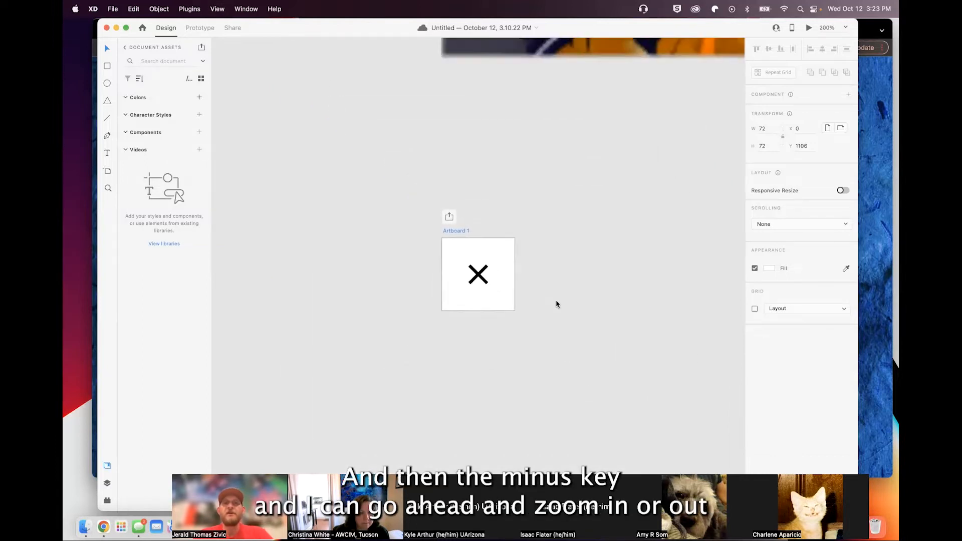
{"action": "key", "text": "super+minus"}
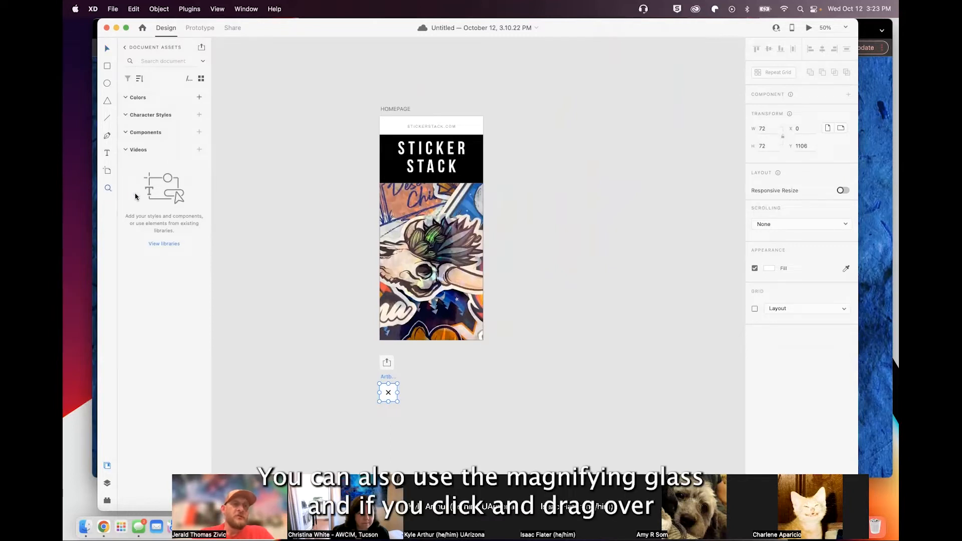
- Try the Zoom tool on an area beside the X symbol artboard, and return to a 50% view of both artboards
{"action": "left_click_drag", "start_coordinate": [407, 366], "coordinate": [453, 412]}
{"action": "key", "text": "super+minus"}
{"action": "key", "text": "super+minus"}
{"action": "key", "text": "super+minus"}
{"action": "key", "text": "super+minus"}
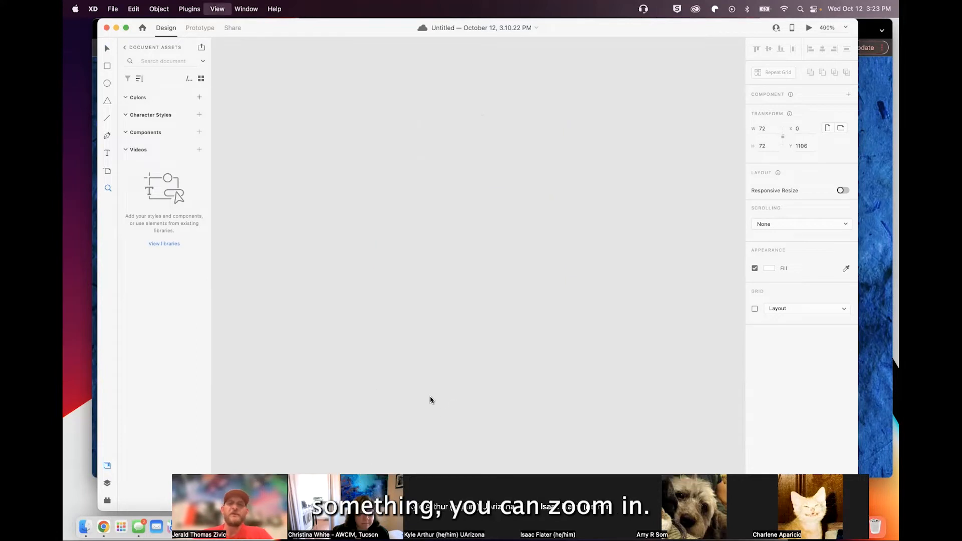
{"action": "key", "text": "super+minus"}
{"action": "key", "text": "super+minus"}
{"action": "key", "text": "super+minus"}
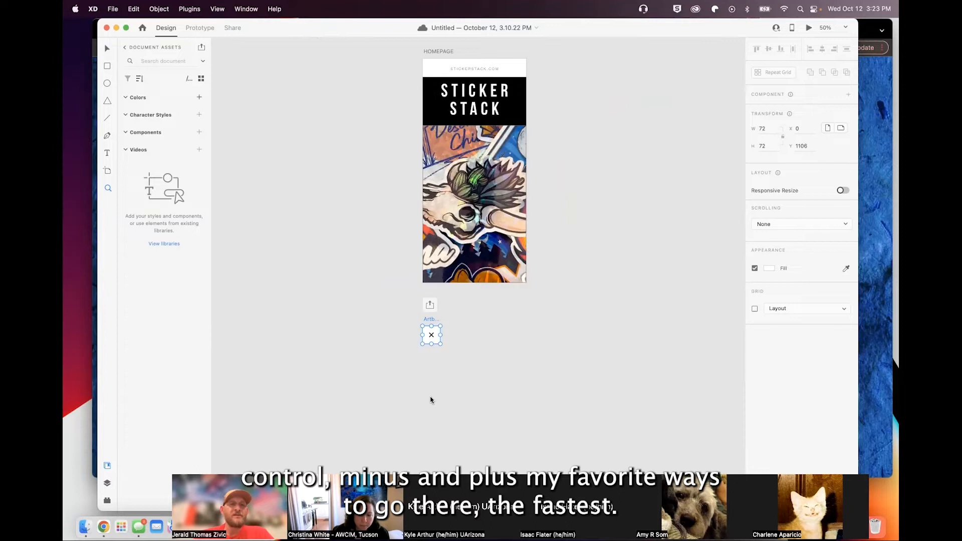
{"action": "scroll", "coordinate": [401, 315], "scroll_direction": "up", "scroll_amount": 3}
{"action": "scroll", "coordinate": [401, 316], "scroll_direction": "right", "scroll_amount": 2}
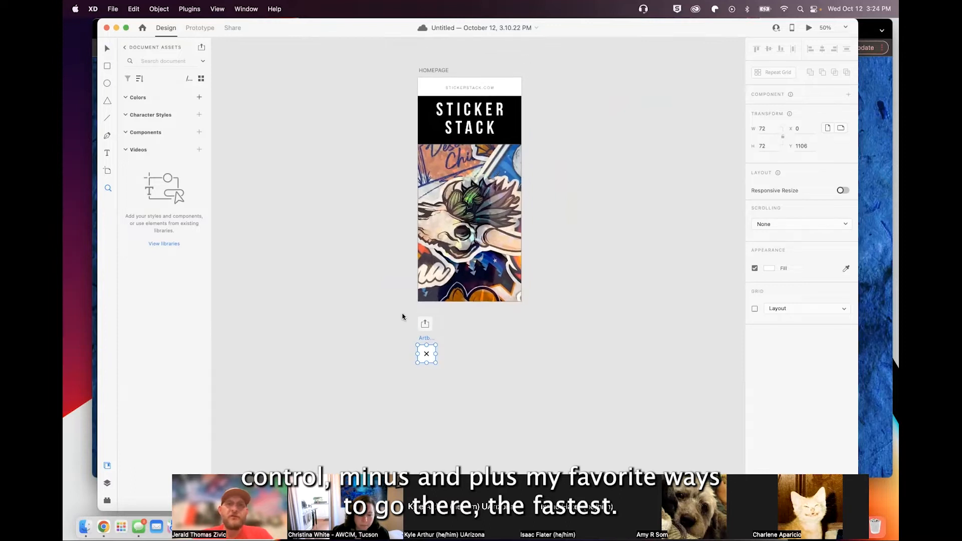
{"action": "scroll", "coordinate": [353, 321], "scroll_direction": "down", "scroll_amount": 2}
{"action": "scroll", "coordinate": [353, 322], "scroll_direction": "right", "scroll_amount": 2}
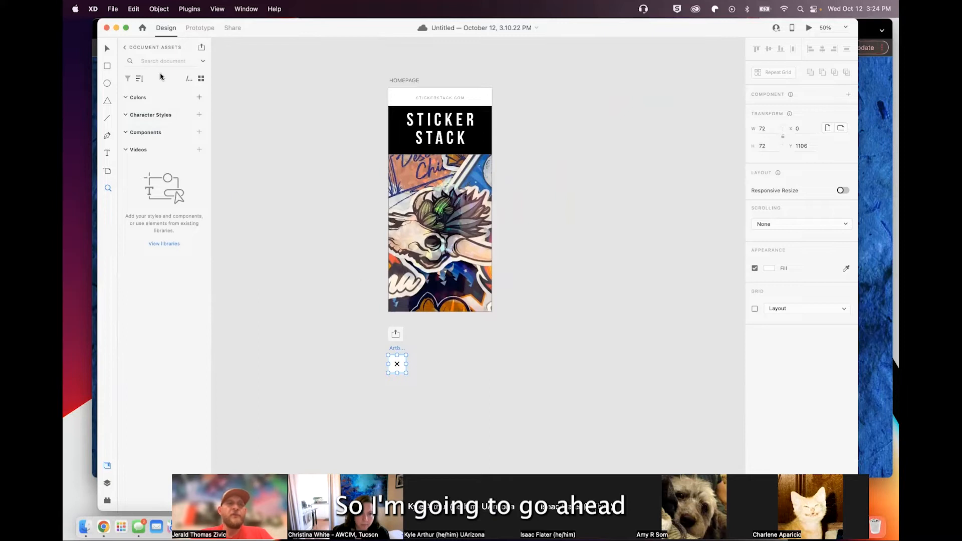
- Move the X symbol onto the HOMEPAGE artboard's white strip, left of the STICKERSTACK.COM text, and deselect it
{"action": "left_click", "coordinate": [106, 47]}
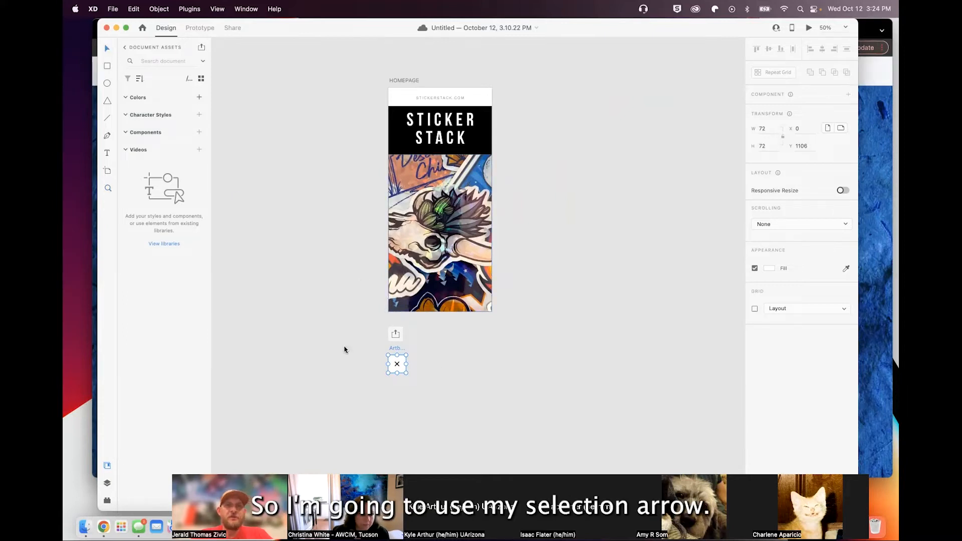
{"action": "left_click", "coordinate": [436, 373]}
{"action": "left_click", "coordinate": [397, 367]}
{"action": "left_click_drag", "start_coordinate": [397, 367], "coordinate": [397, 100]}
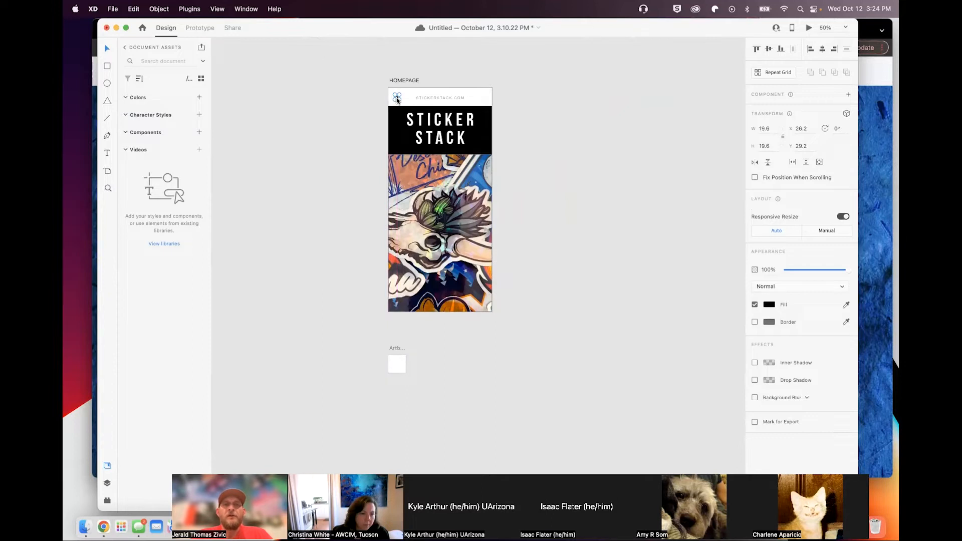
{"action": "left_click", "coordinate": [420, 385]}
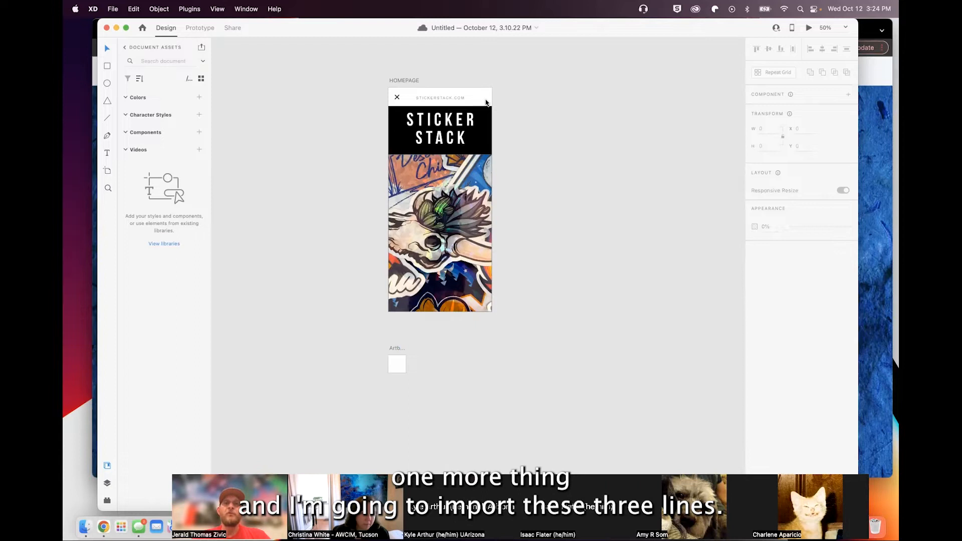
- Import THREE LINES SYMBOL.ai from the SYMBOLS folder
{"action": "left_click", "coordinate": [113, 9]}
{"action": "left_click", "coordinate": [127, 185]}
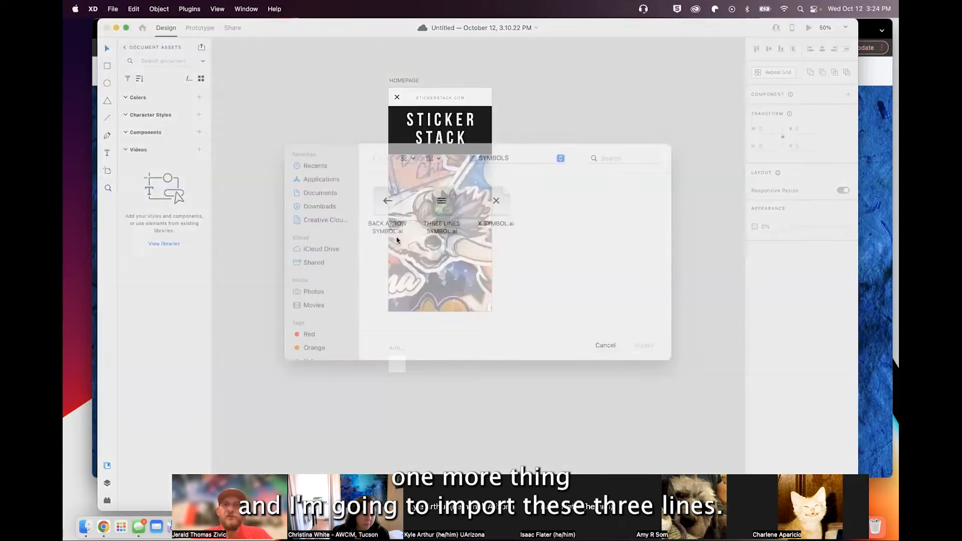
{"action": "left_click", "coordinate": [441, 222]}
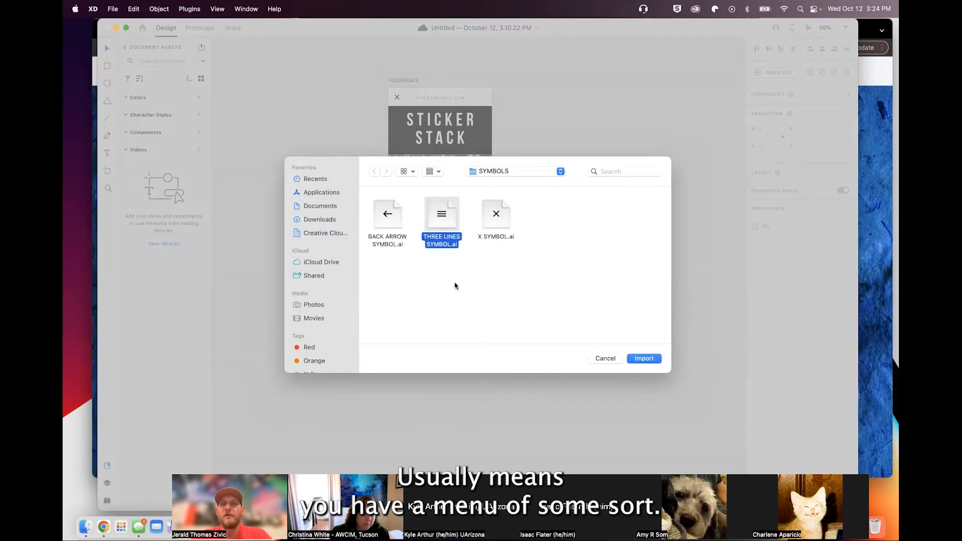
{"action": "left_click", "coordinate": [642, 357]}
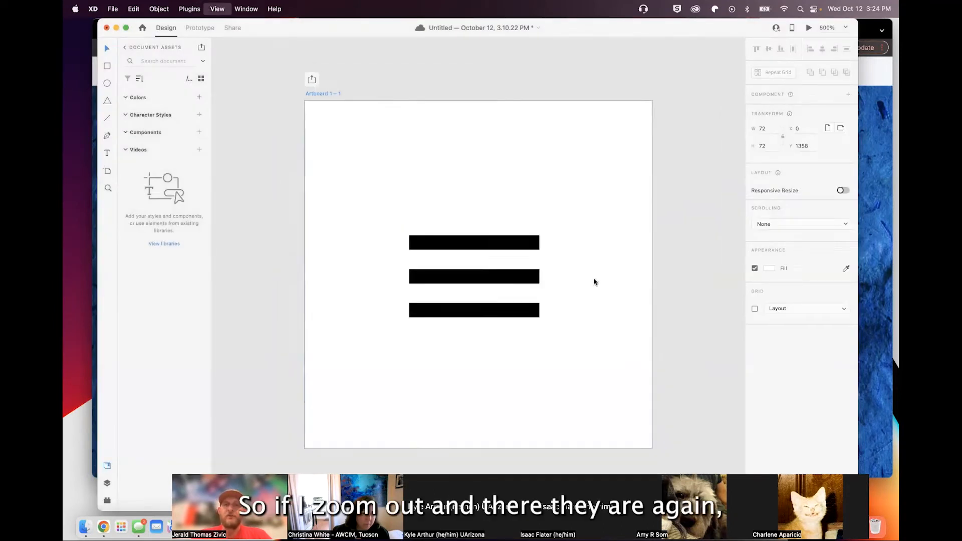
- Move the three-lines symbol onto the HOMEPAGE artboard's white strip, right of the STICKERSTACK.COM text, and deselect it
{"action": "key", "text": "super+minus"}
{"action": "key", "text": "super+minus"}
{"action": "key", "text": "super+minus"}
{"action": "key", "text": "super+minus"}
{"action": "scroll", "coordinate": [588, 286], "scroll_direction": "up", "scroll_amount": 5}
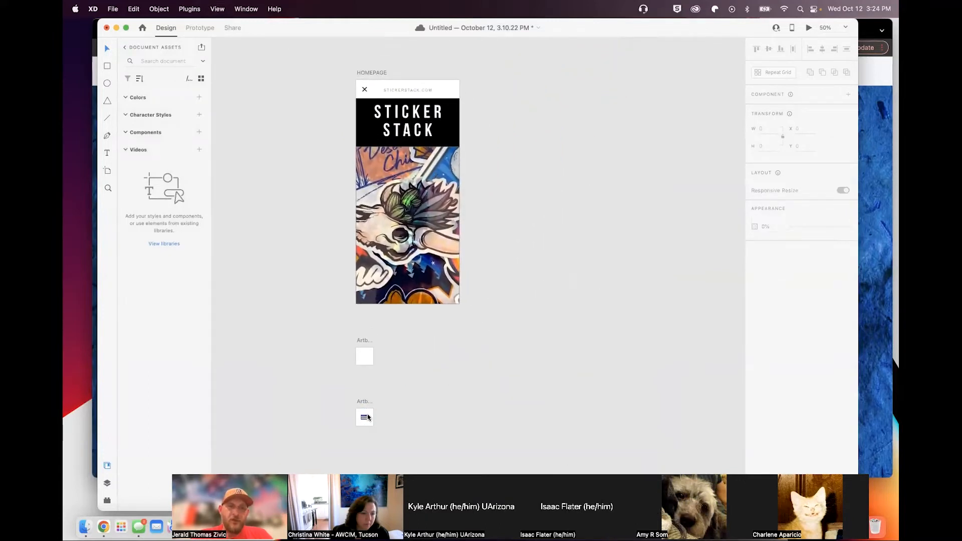
{"action": "left_click_drag", "start_coordinate": [364, 417], "coordinate": [449, 92]}
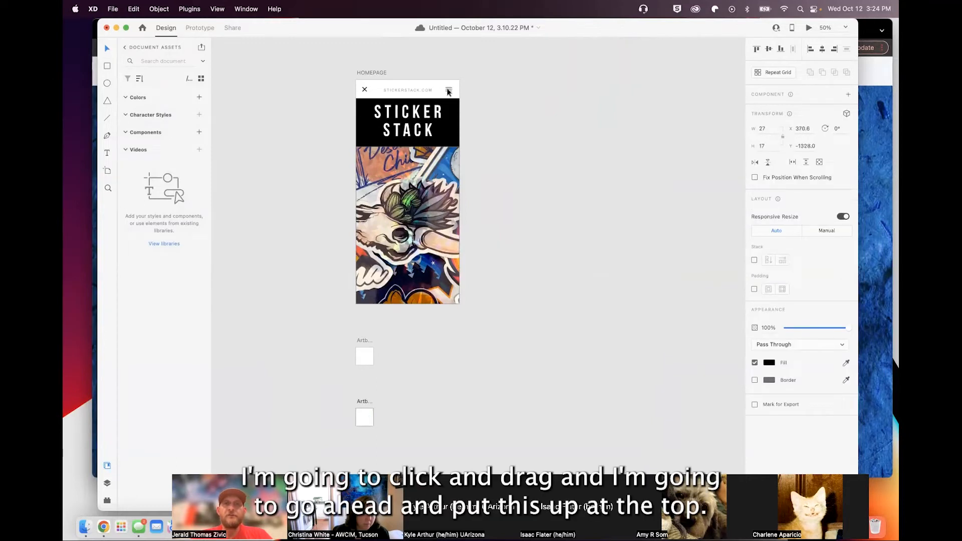
{"action": "left_click", "coordinate": [519, 155]}
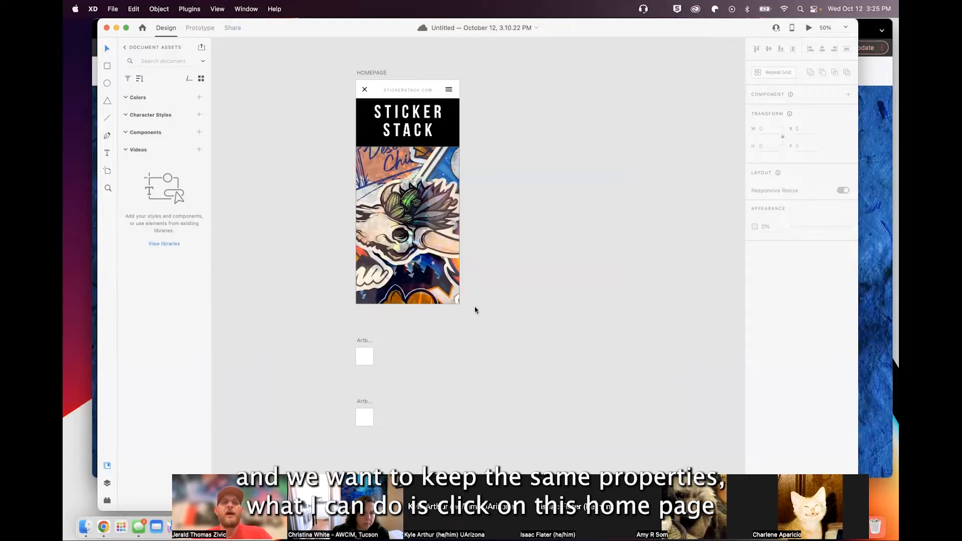
- Duplicate the HOMEPAGE artboard to the right of the original, level with it, and rename the copy STICKER 1
{"action": "left_click", "coordinate": [373, 75]}
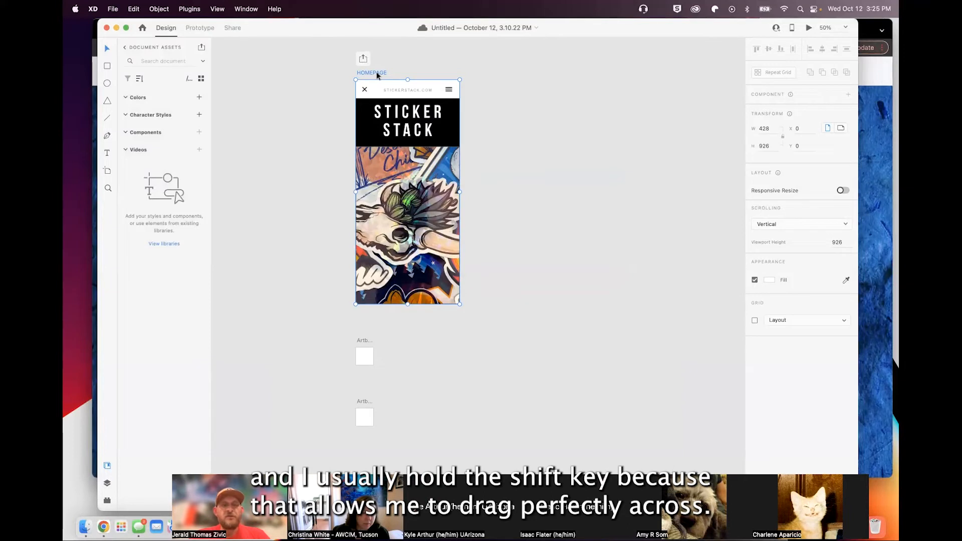
{"action": "left_click_drag", "start_coordinate": [376, 71], "coordinate": [526, 76]}
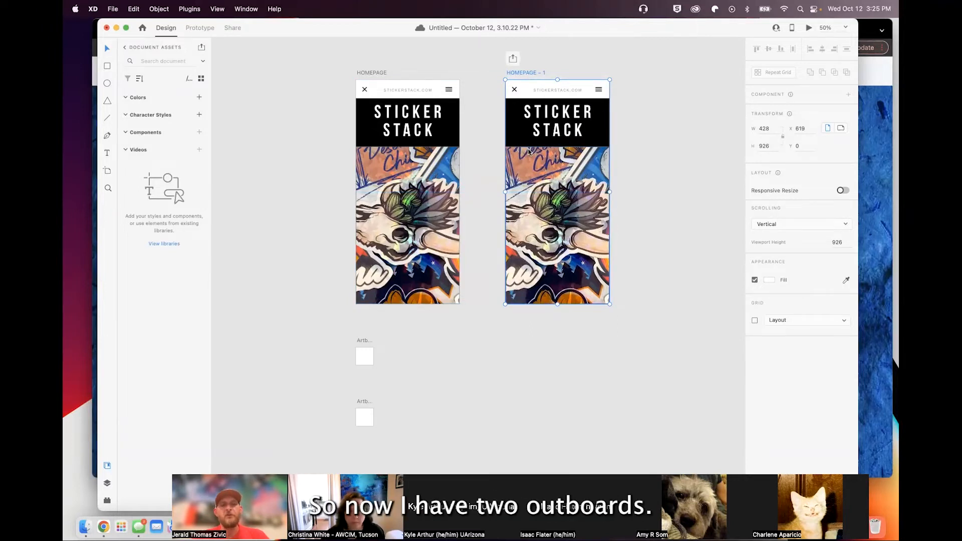
{"action": "left_click", "coordinate": [559, 70]}
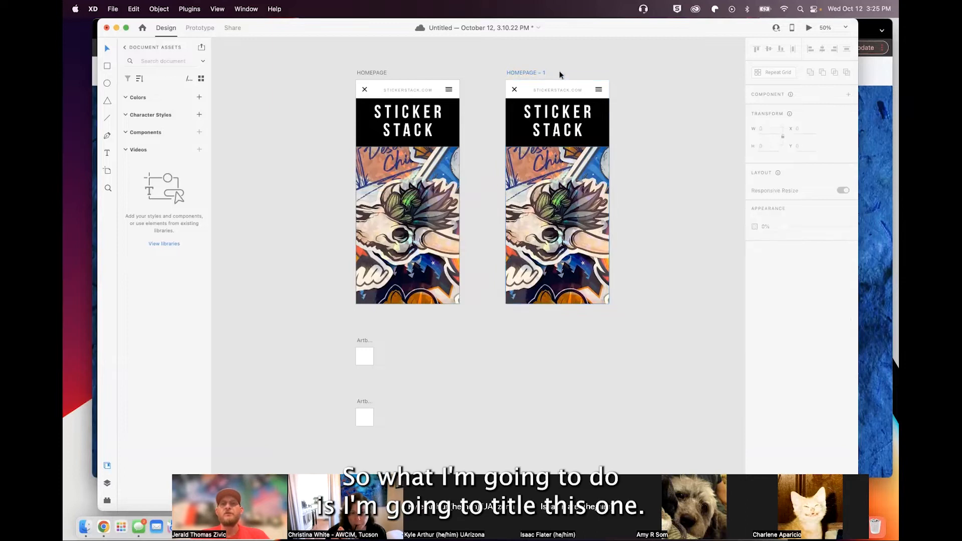
{"action": "double_click", "coordinate": [535, 73]}
{"action": "type", "text": "S"}
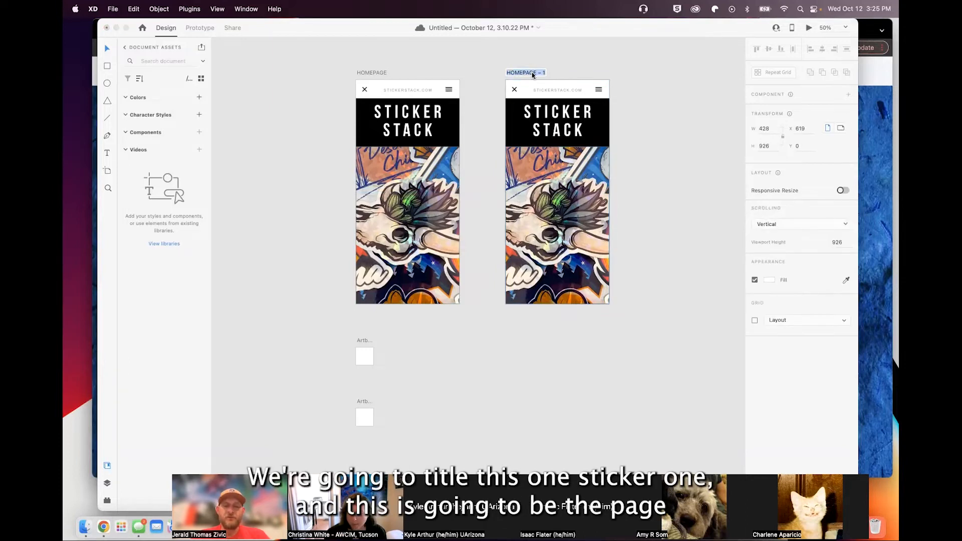
{"action": "type", "text": "TICKER"}
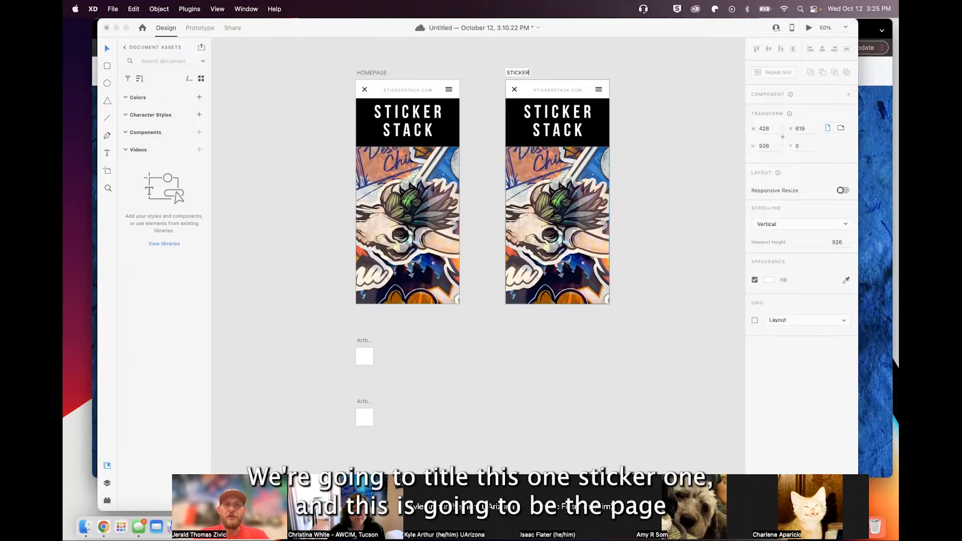
{"action": "type", "text": " 1"}
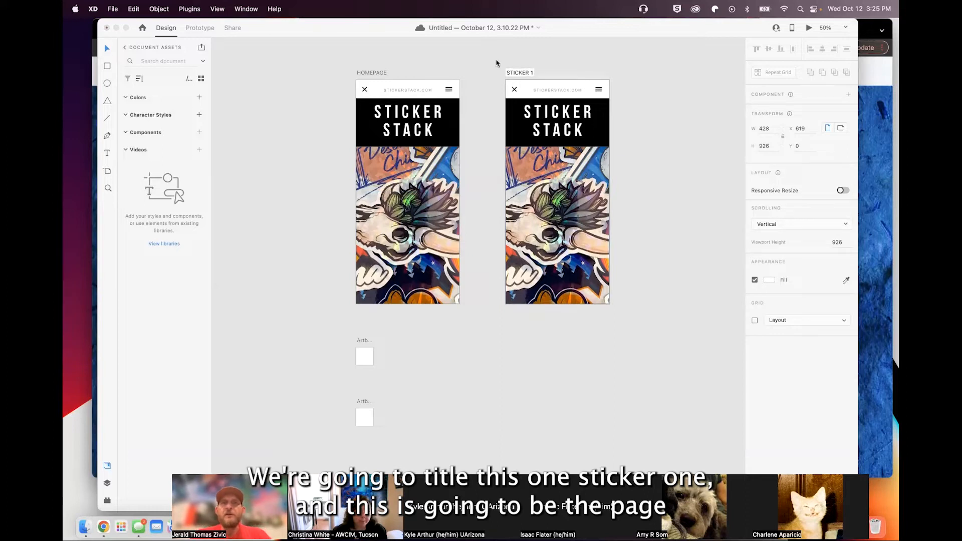
{"action": "key", "text": "Return"}
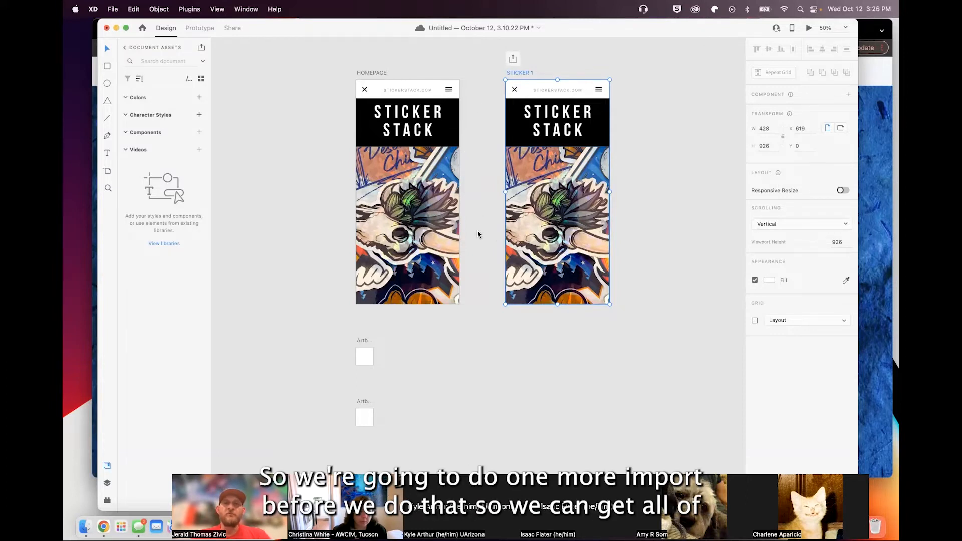
- Delete the X symbol from the white strip of the STICKER 1 artboard
{"action": "scroll", "coordinate": [477, 230], "scroll_direction": "down", "scroll_amount": 2}
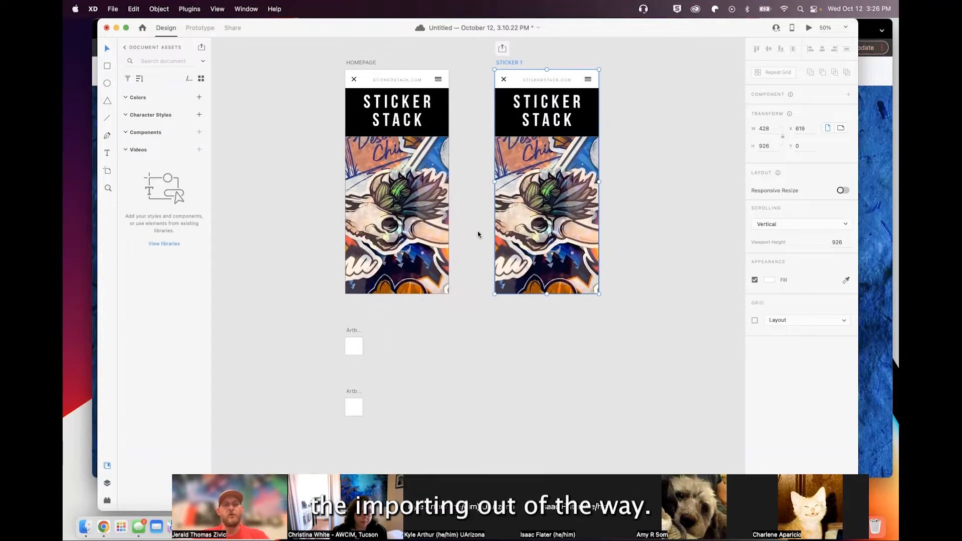
{"action": "left_click", "coordinate": [505, 78]}
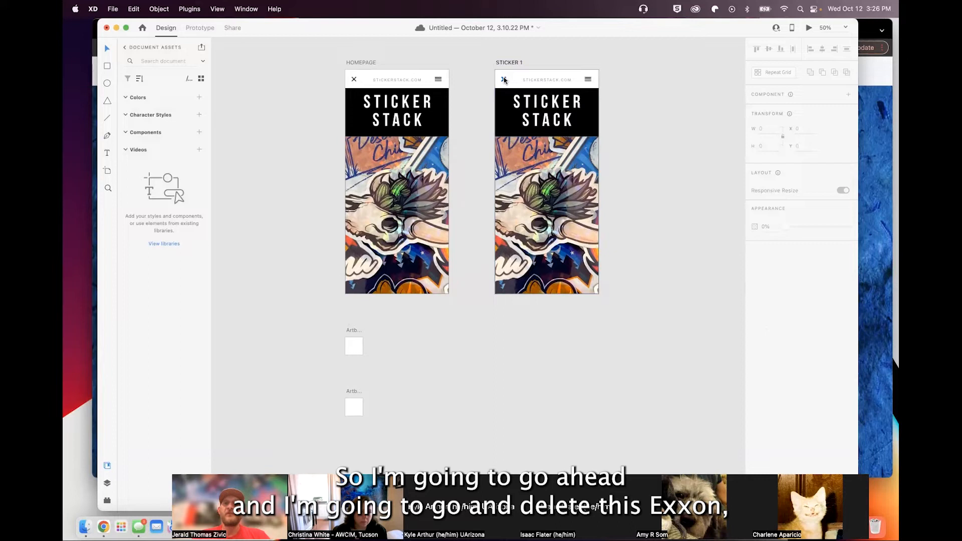
{"action": "mouse_move", "coordinate": [504, 79]}
{"action": "left_mouse_down"}
{"action": "mouse_move", "coordinate": [483, 93]}
{"action": "mouse_move", "coordinate": [506, 83]}
{"action": "left_mouse_up"}
{"action": "key", "text": "Delete"}
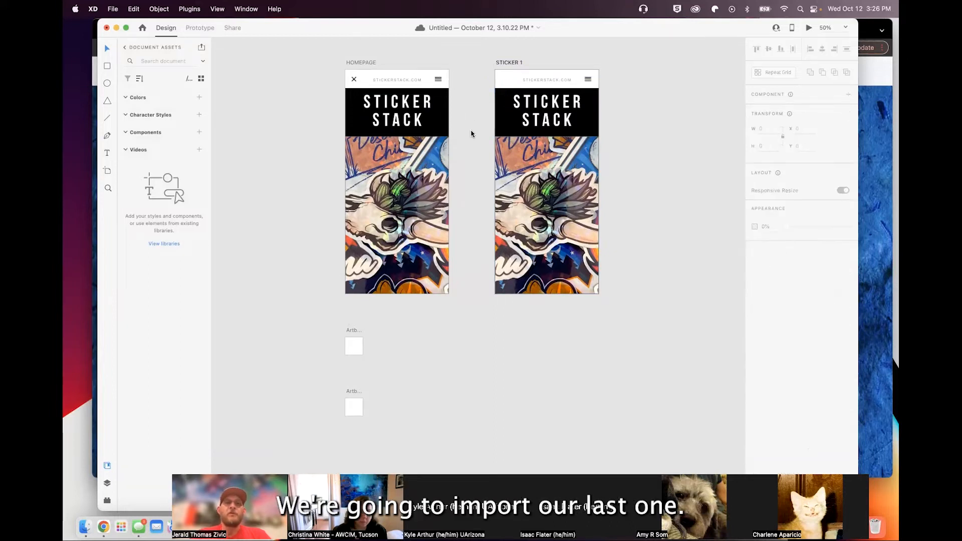
- Import BACK ARROW SYMBOL.ai from the SYMBOLS folder
{"action": "left_click", "coordinate": [113, 9]}
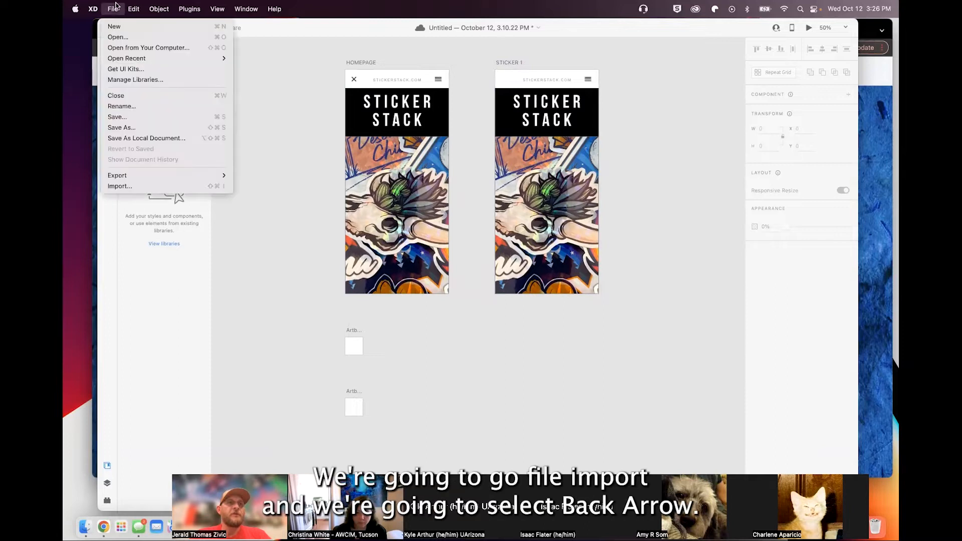
{"action": "left_click", "coordinate": [141, 186]}
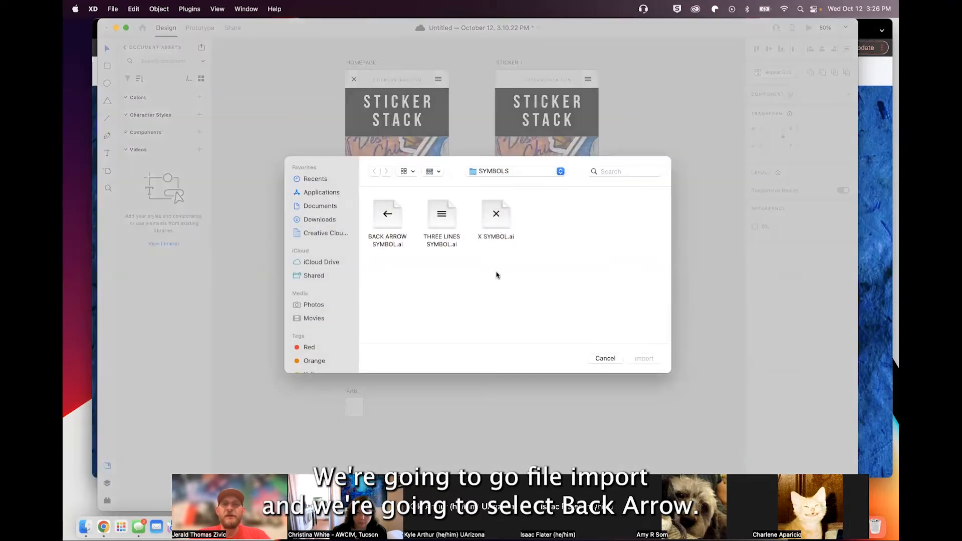
{"action": "left_click", "coordinate": [387, 217]}
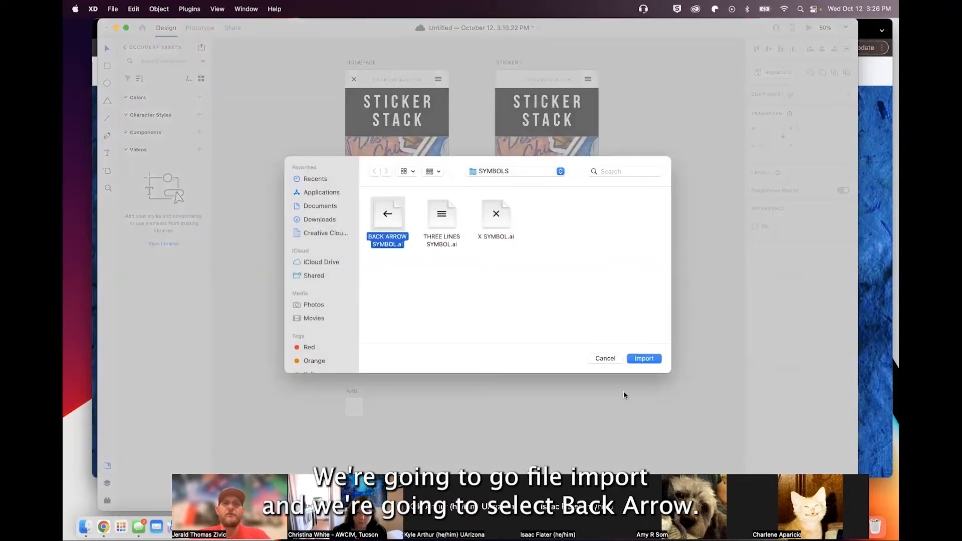
{"action": "left_click", "coordinate": [653, 360]}
- Move the back arrow symbol onto the STICKER 1 artboard's white strip, left of the STICKERSTACK.COM text, and deselect it
{"action": "key", "text": "super+3"}
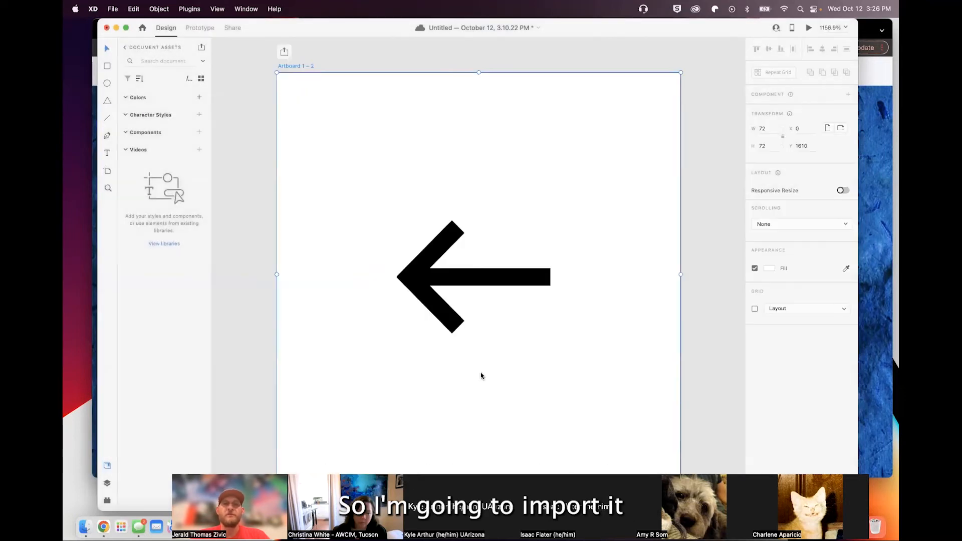
{"action": "key", "text": "super+minus"}
{"action": "key", "text": "super+minus"}
{"action": "key", "text": "super+minus"}
{"action": "key", "text": "super+minus"}
{"action": "key", "text": "super+minus"}
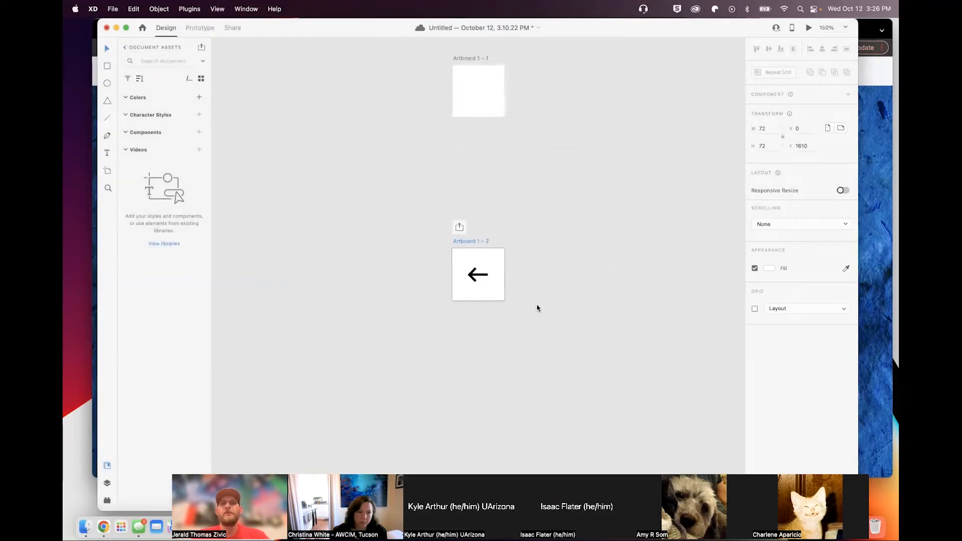
{"action": "key", "text": "super+minus"}
{"action": "scroll", "coordinate": [537, 308], "scroll_direction": "up", "scroll_amount": 5}
{"action": "scroll", "coordinate": [537, 308], "scroll_direction": "right", "scroll_amount": 5}
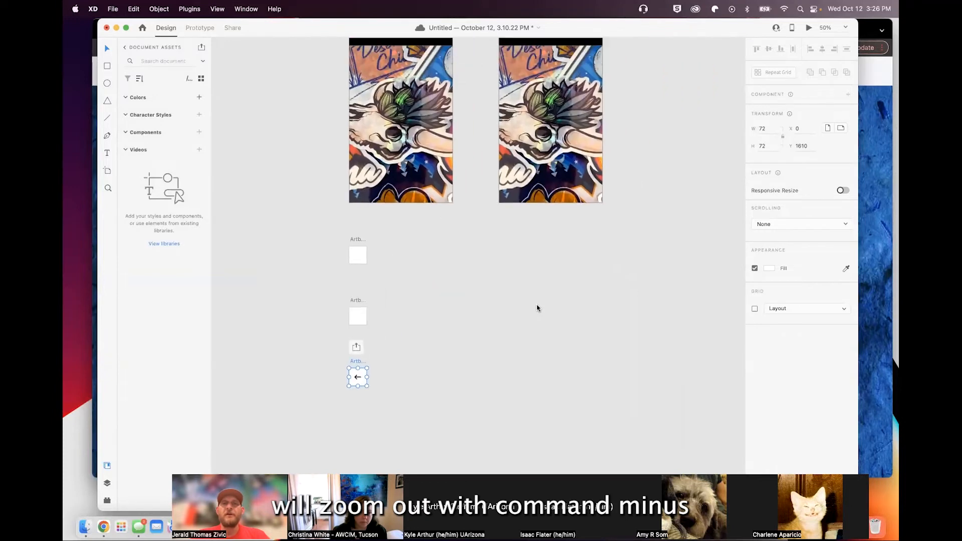
{"action": "left_click", "coordinate": [416, 397]}
{"action": "scroll", "coordinate": [371, 406], "scroll_direction": "up", "scroll_amount": 1}
{"action": "scroll", "coordinate": [371, 406], "scroll_direction": "right", "scroll_amount": 1}
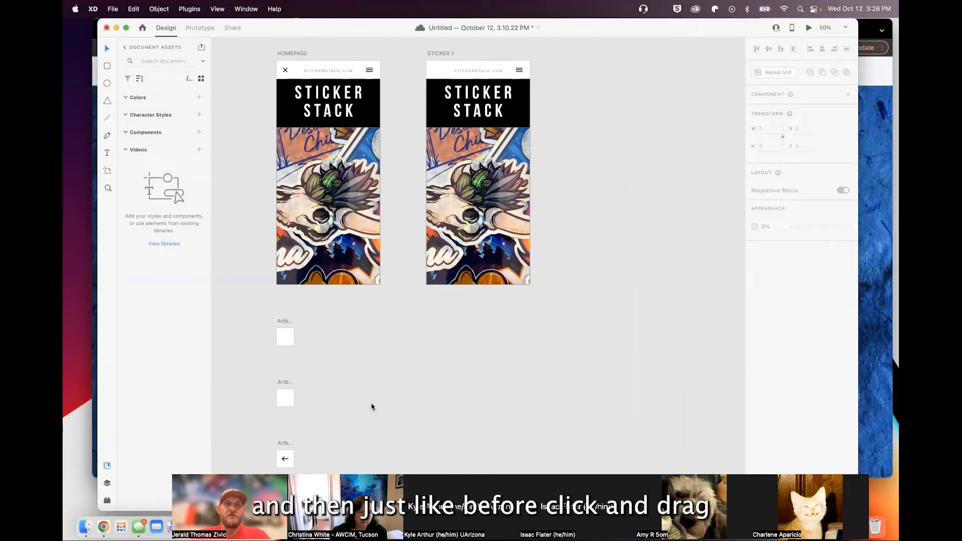
{"action": "left_click_drag", "start_coordinate": [284, 460], "coordinate": [436, 73]}
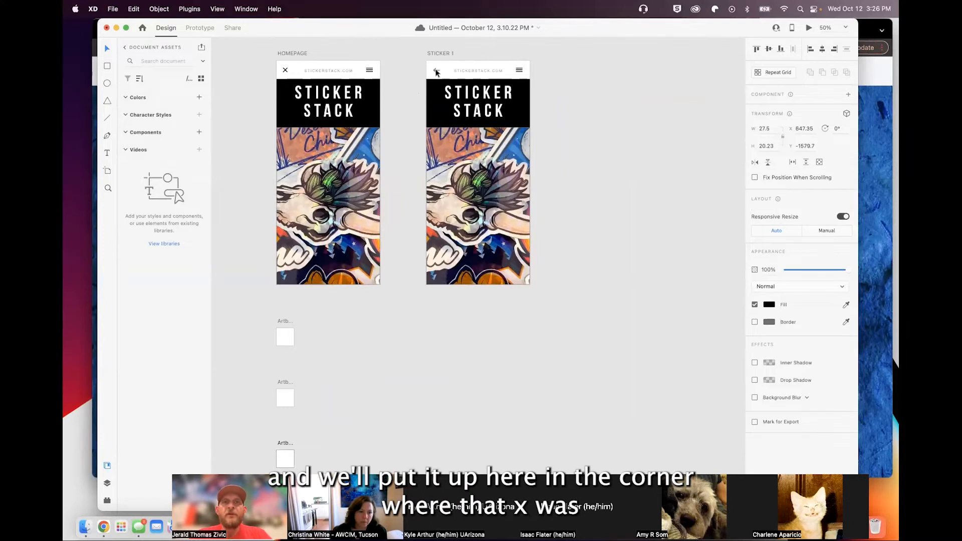
{"action": "left_click", "coordinate": [398, 149]}
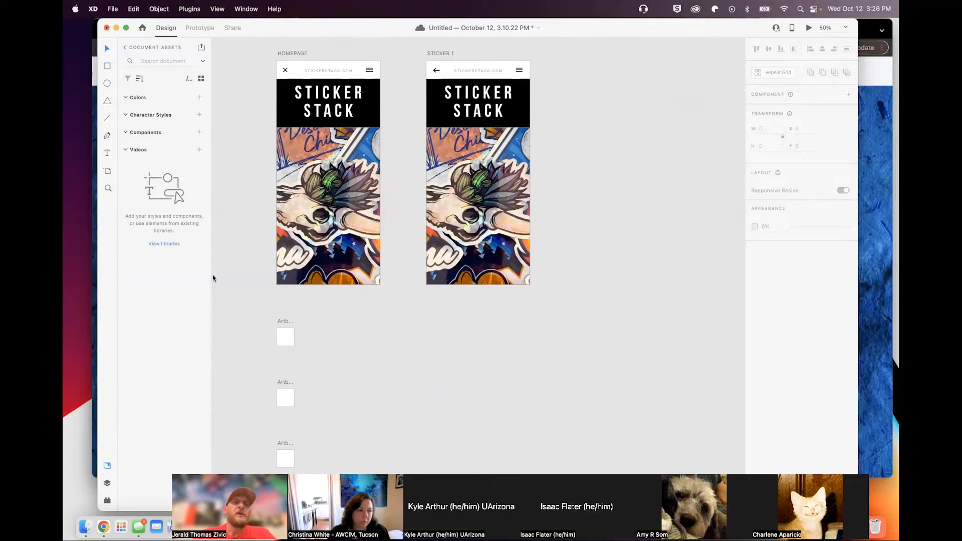
- Draw a thin rectangle about 79 by 8 on the pasteboard left of HOMEPAGE and fill it black without a border
{"action": "scroll", "coordinate": [217, 159], "scroll_direction": "left", "scroll_amount": 1}
{"action": "scroll", "coordinate": [235, 174], "scroll_direction": "left", "scroll_amount": 5}
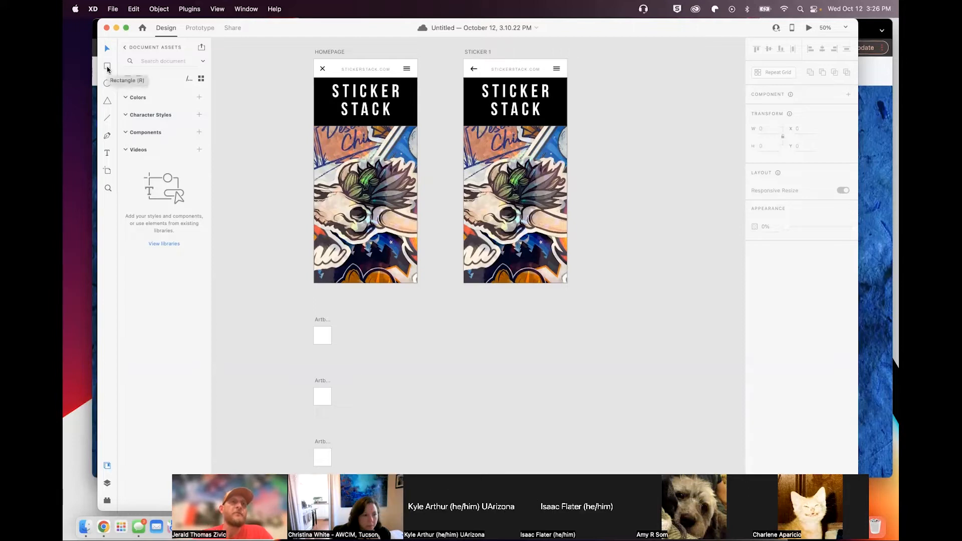
{"action": "left_click", "coordinate": [107, 70]}
{"action": "left_click_drag", "start_coordinate": [230, 114], "coordinate": [249, 116]}
{"action": "key", "text": "super+equal"}
{"action": "key", "text": "super+equal"}
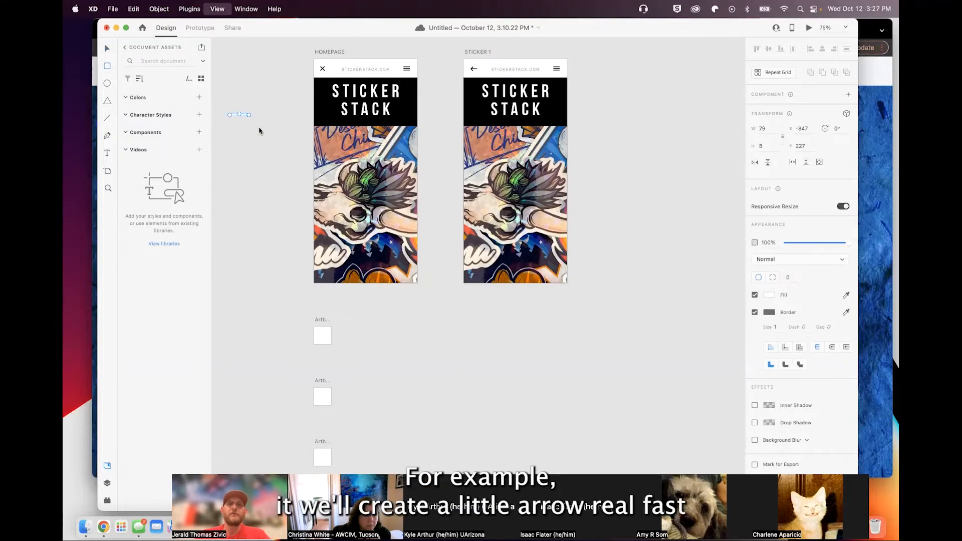
{"action": "scroll", "coordinate": [260, 131], "scroll_direction": "left", "scroll_amount": 7}
{"action": "scroll", "coordinate": [260, 131], "scroll_direction": "up", "scroll_amount": 4}
{"action": "scroll", "coordinate": [259, 131], "scroll_direction": "left", "scroll_amount": 8}
{"action": "scroll", "coordinate": [260, 131], "scroll_direction": "up", "scroll_amount": 6}
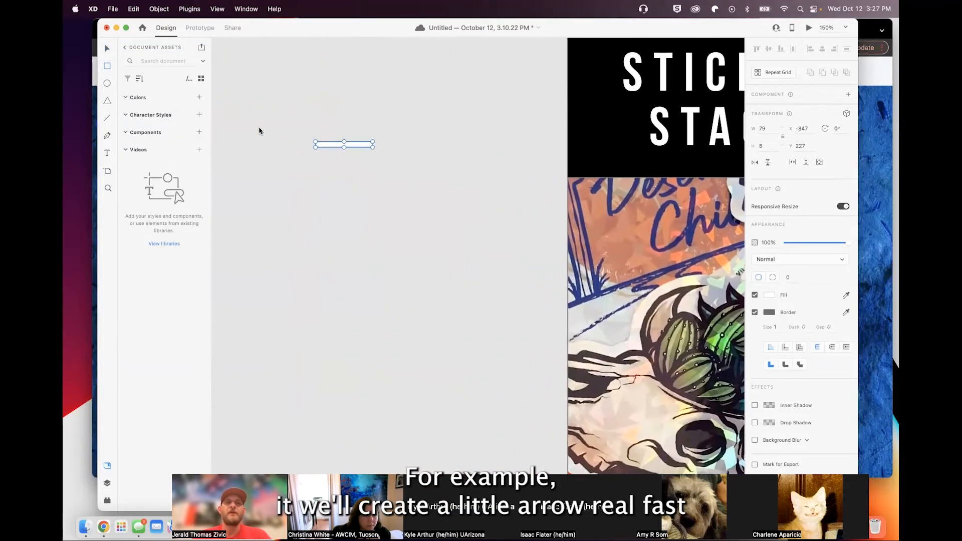
{"action": "left_click", "coordinate": [769, 294]}
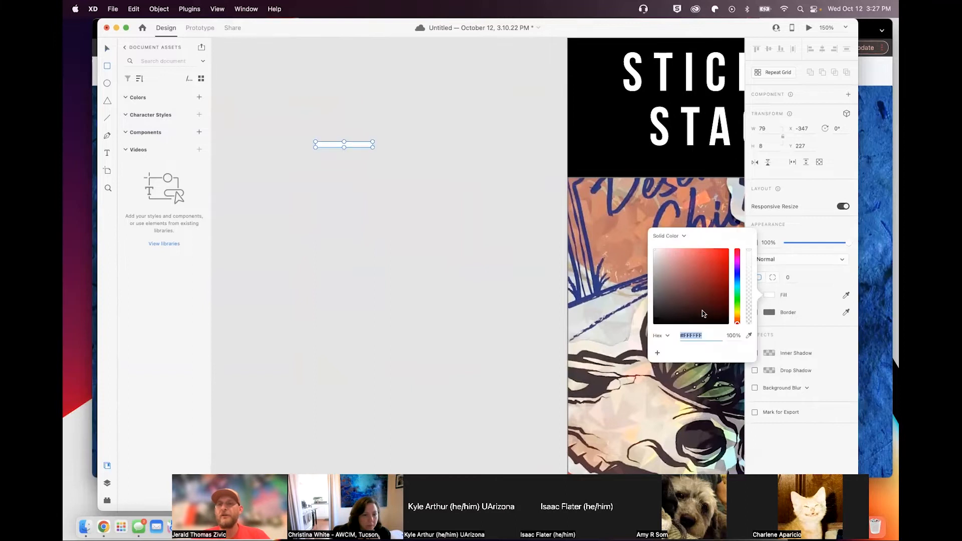
{"action": "left_click_drag", "start_coordinate": [704, 316], "coordinate": [642, 332]}
- Build an arrowhead at the black bar's left end from two angled rectangles about 53 by 8, the upper one rotated -30°
{"action": "left_click", "coordinate": [107, 69]}
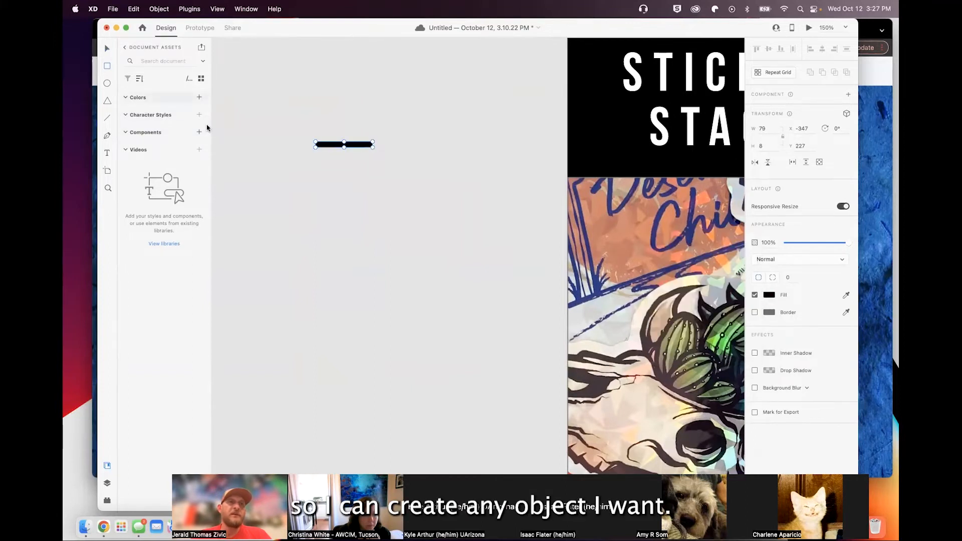
{"action": "left_click_drag", "start_coordinate": [289, 193], "coordinate": [329, 200]}
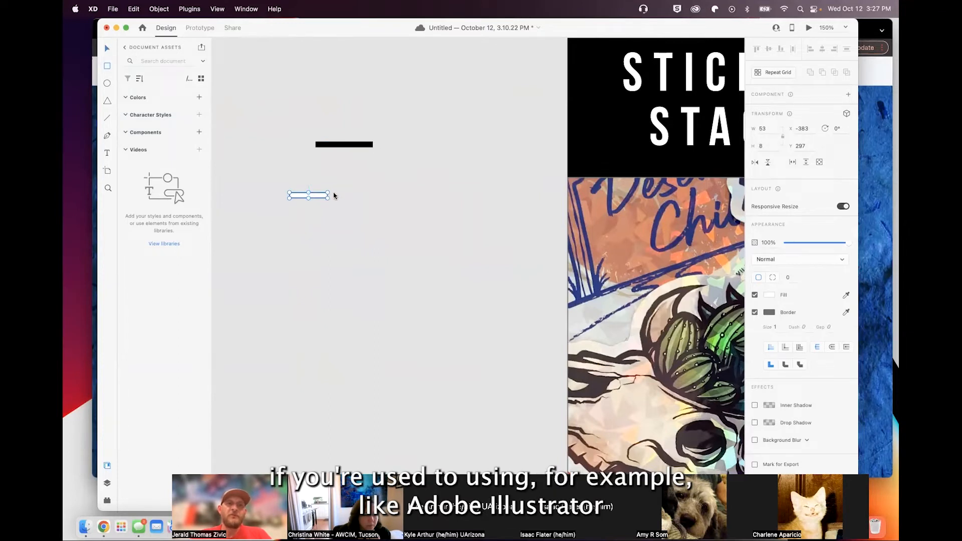
{"action": "left_click_drag", "start_coordinate": [329, 191], "coordinate": [337, 172]}
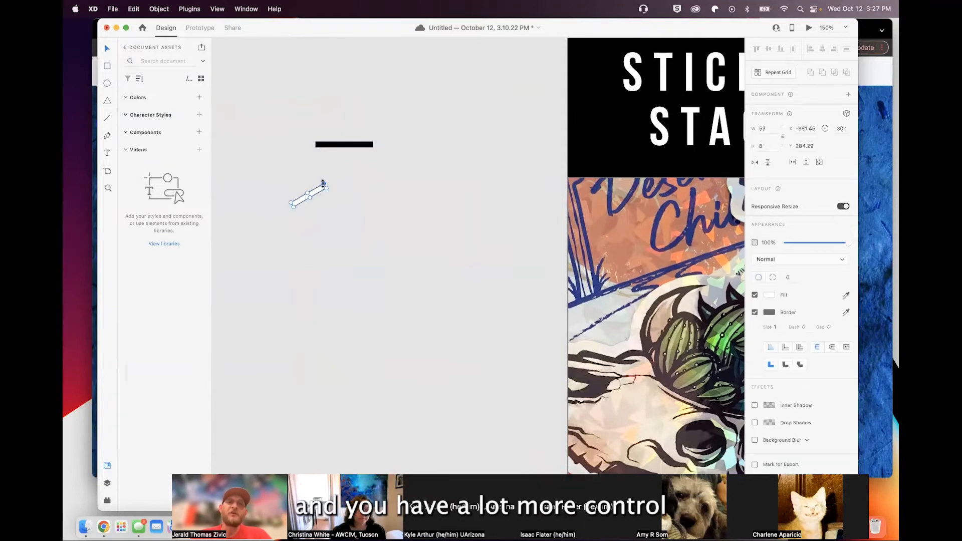
{"action": "left_click_drag", "start_coordinate": [318, 190], "coordinate": [315, 127]}
{"action": "key", "text": "super+z"}
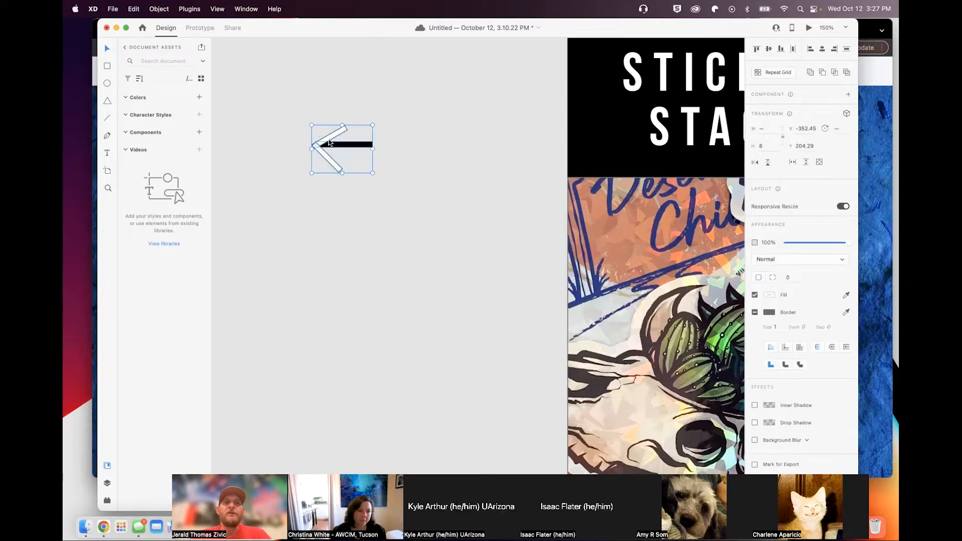
- Fill all three bars of the drawn arrow with black (#000000) and toggle their border
{"action": "left_click", "coordinate": [767, 296]}
{"action": "left_click_drag", "start_coordinate": [687, 296], "coordinate": [644, 339]}
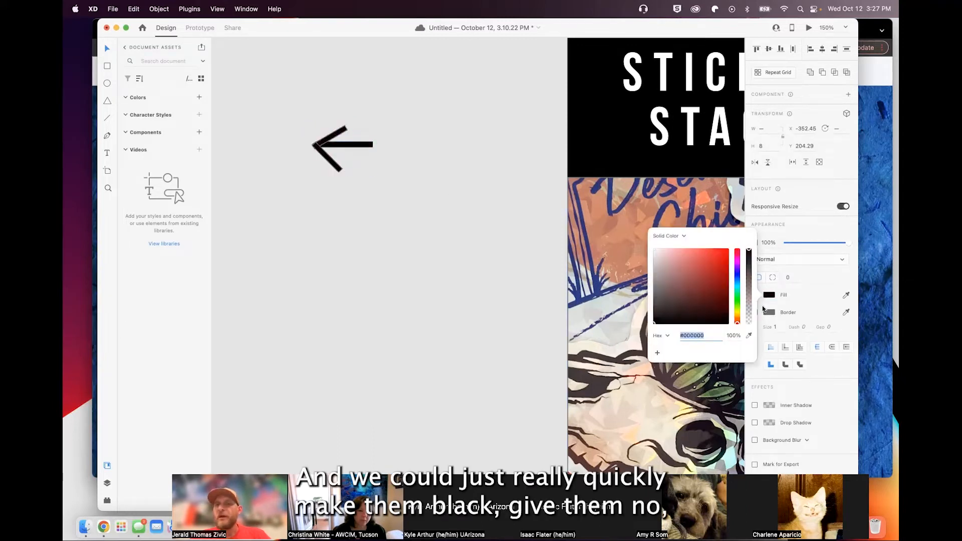
{"action": "left_click", "coordinate": [754, 312]}
- Rotate the arrowhead's upper bar to a steeper angle so it mirrors the lower bar
{"action": "left_click", "coordinate": [367, 181]}
{"action": "left_click_drag", "start_coordinate": [368, 181], "coordinate": [326, 140]}
{"action": "left_click", "coordinate": [354, 163]}
{"action": "left_click", "coordinate": [341, 130]}
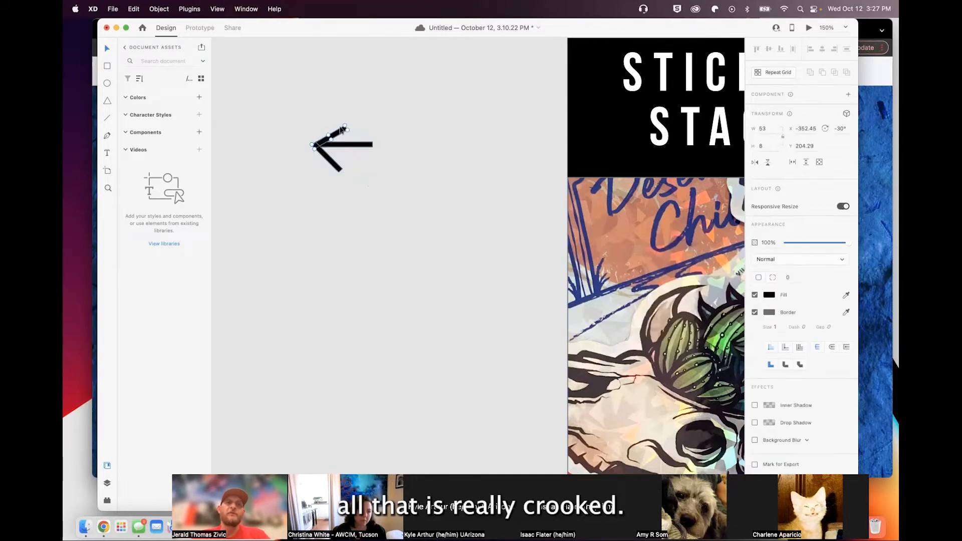
{"action": "left_click_drag", "start_coordinate": [351, 129], "coordinate": [336, 128]}
- Unite the three bars of the drawn arrow into a single shape
{"action": "left_click_drag", "start_coordinate": [398, 203], "coordinate": [308, 131]}
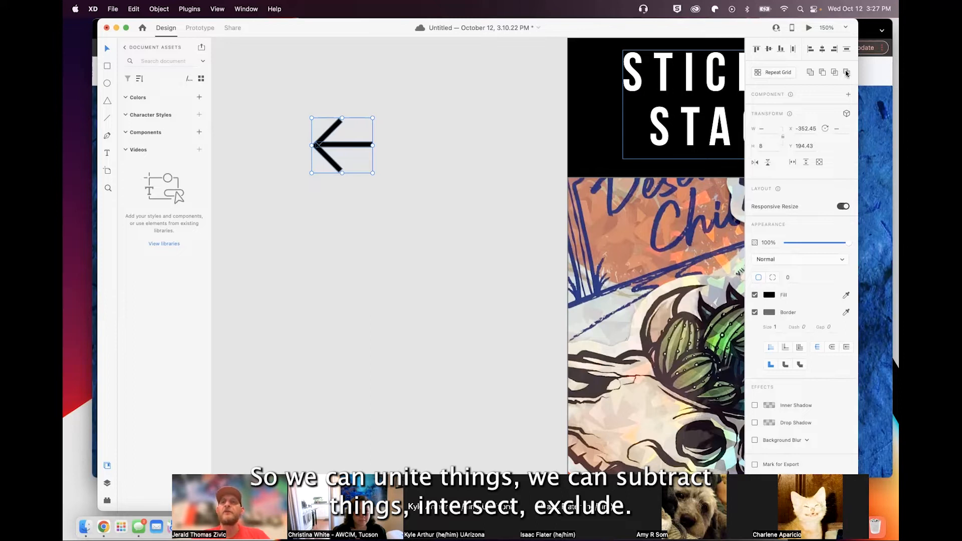
{"action": "left_click", "coordinate": [810, 72]}
{"action": "left_click", "coordinate": [358, 159]}
{"action": "left_click", "coordinate": [351, 148]}
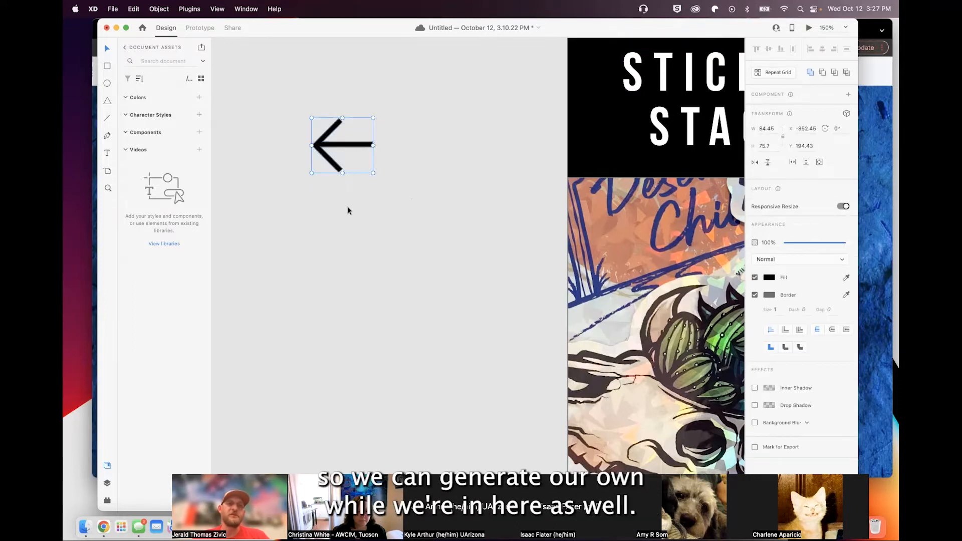
- Delete the hand-drawn arrow from the pasteboard left of the HOMEPAGE artboard
{"action": "key", "text": "super+minus"}
{"action": "key", "text": "super+minus"}
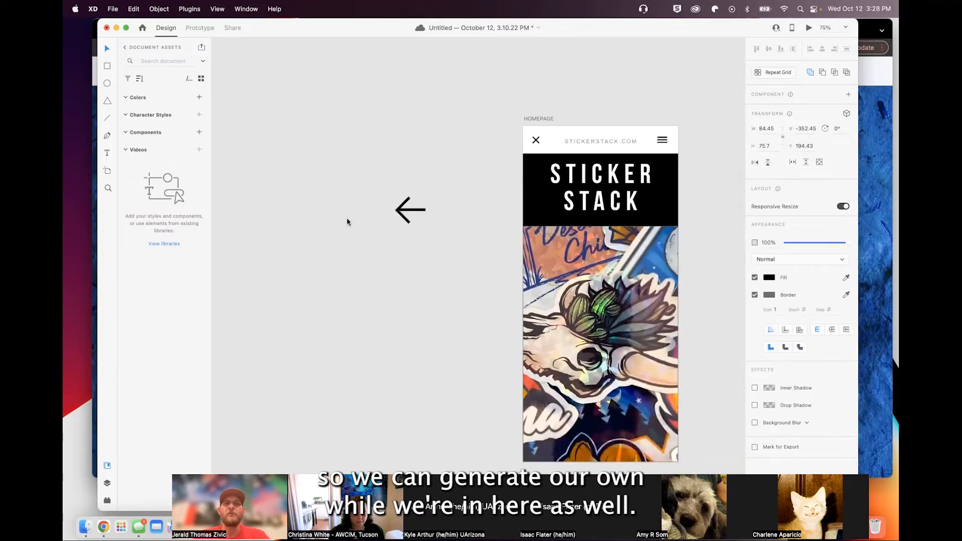
{"action": "scroll", "coordinate": [347, 222], "scroll_direction": "right", "scroll_amount": 3}
{"action": "scroll", "coordinate": [347, 221], "scroll_direction": "right", "scroll_amount": 2}
{"action": "key", "text": "super+minus"}
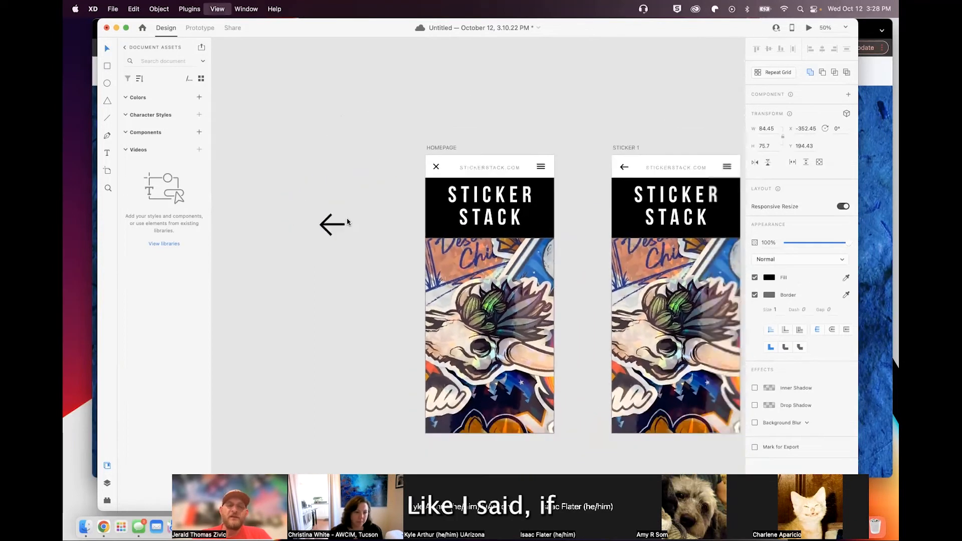
{"action": "scroll", "coordinate": [347, 221], "scroll_direction": "down", "scroll_amount": 1}
{"action": "scroll", "coordinate": [347, 222], "scroll_direction": "right", "scroll_amount": 1}
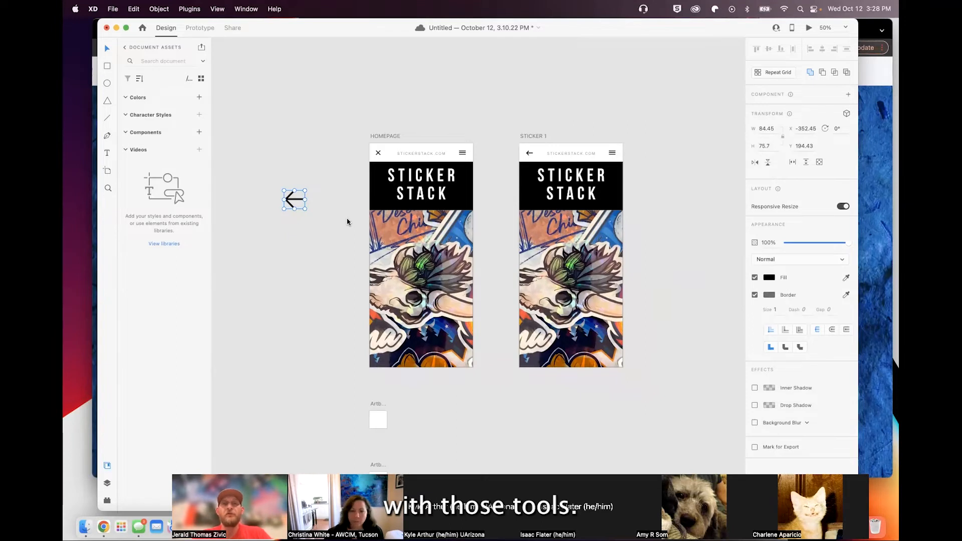
{"action": "key", "text": "Delete"}
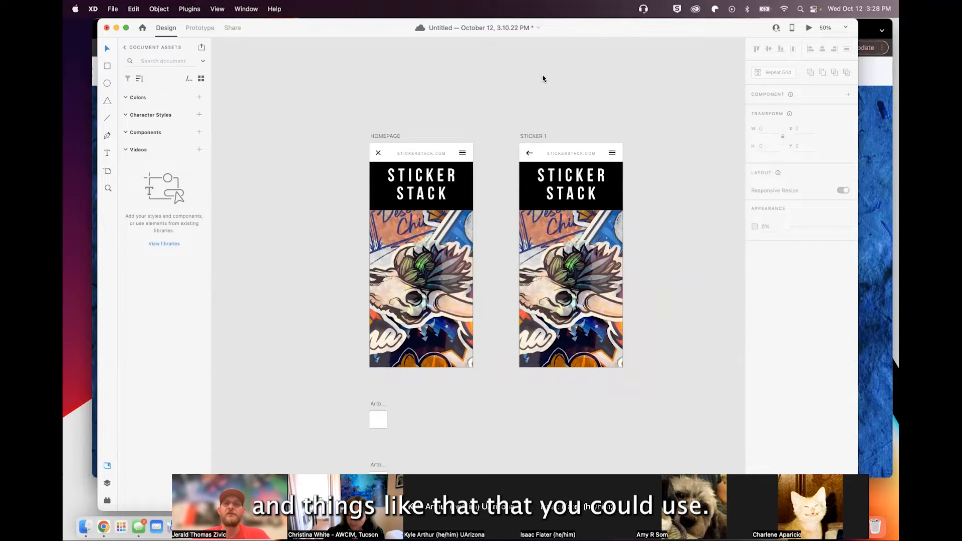
{"action": "scroll", "coordinate": [490, 404], "scroll_direction": "down", "scroll_amount": 3}
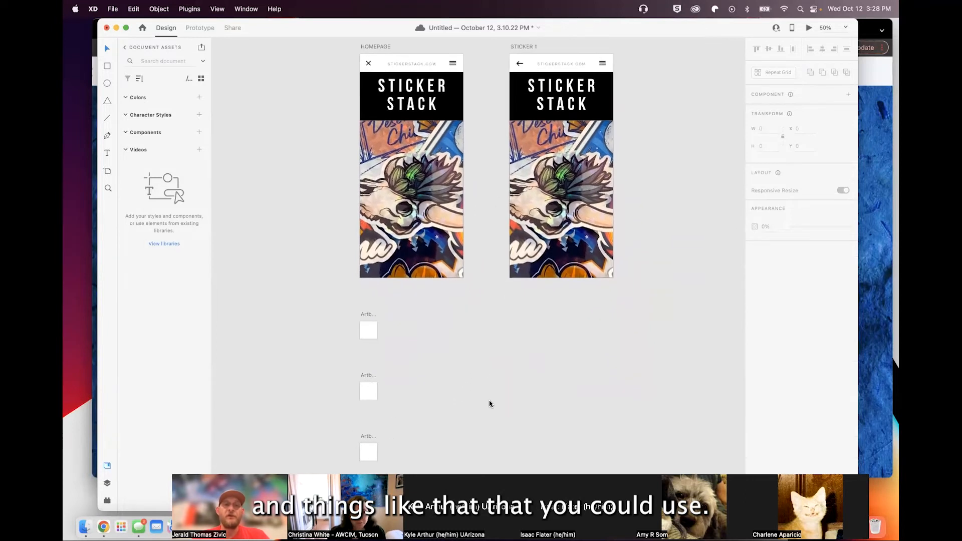
{"action": "scroll", "coordinate": [489, 404], "scroll_direction": "down", "scroll_amount": 2}
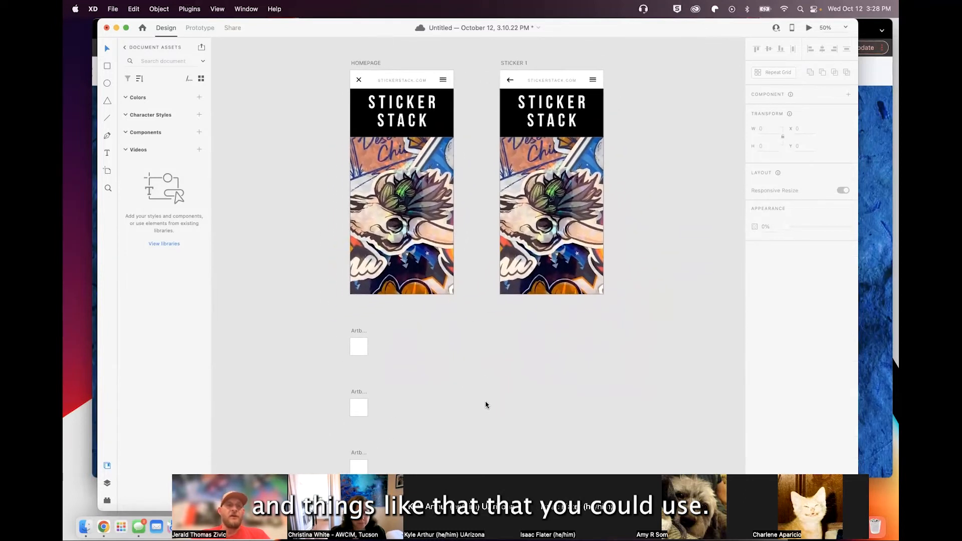
{"action": "scroll", "coordinate": [459, 416], "scroll_direction": "down", "scroll_amount": 3}
{"action": "scroll", "coordinate": [460, 418], "scroll_direction": "down", "scroll_amount": 5}
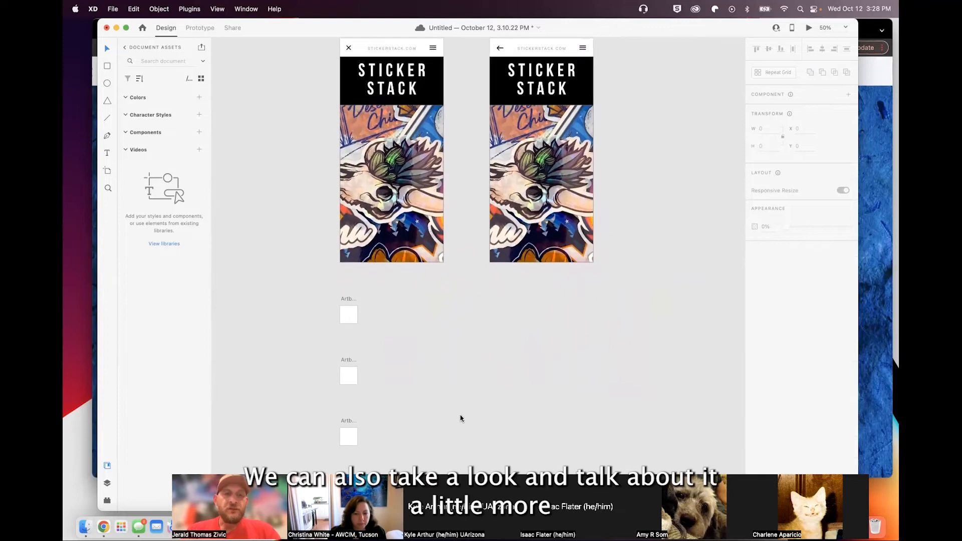
{"action": "scroll", "coordinate": [461, 418], "scroll_direction": "up", "scroll_amount": 5}
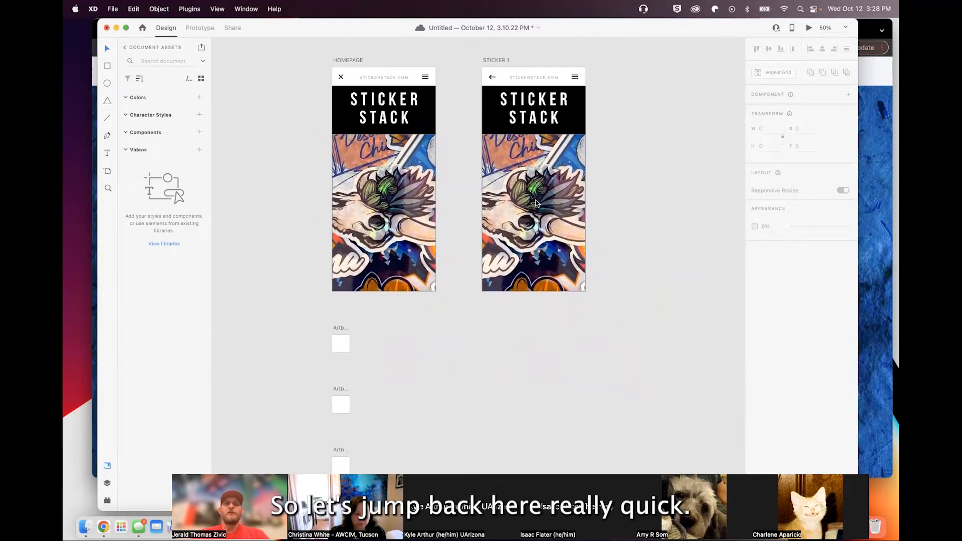
{"action": "scroll", "coordinate": [462, 315], "scroll_direction": "left", "scroll_amount": 2}
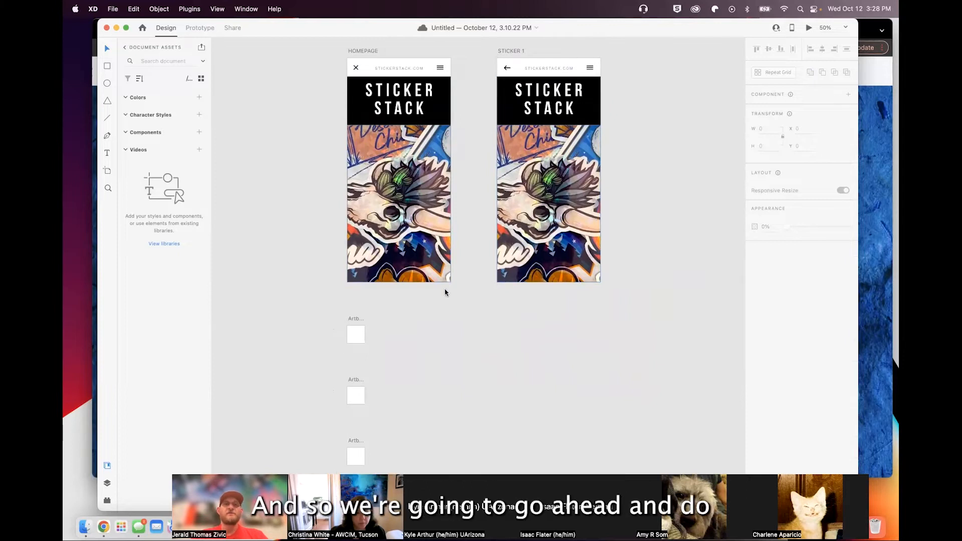
{"action": "scroll", "coordinate": [420, 383], "scroll_direction": "up", "scroll_amount": 1}
{"action": "scroll", "coordinate": [420, 383], "scroll_direction": "down", "scroll_amount": 1}
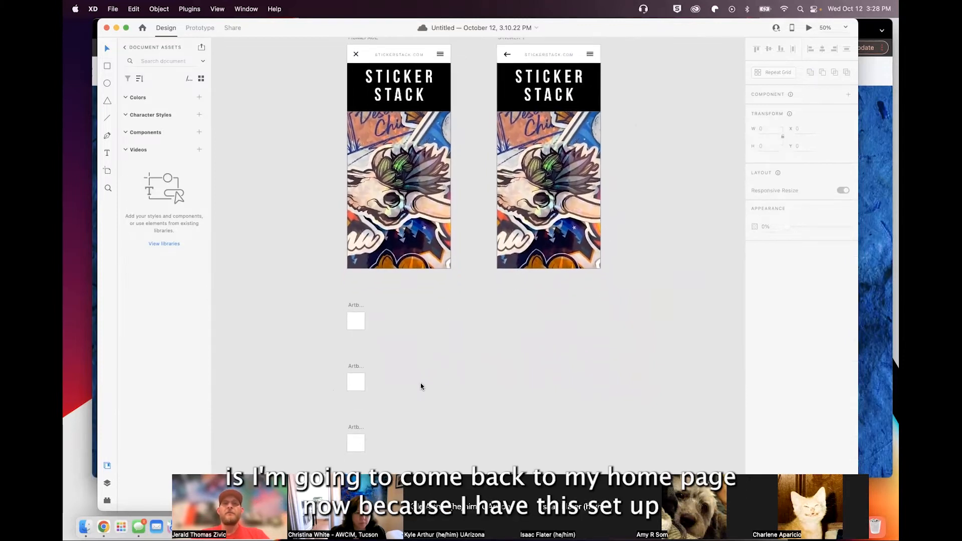
{"action": "scroll", "coordinate": [421, 383], "scroll_direction": "up", "scroll_amount": 1}
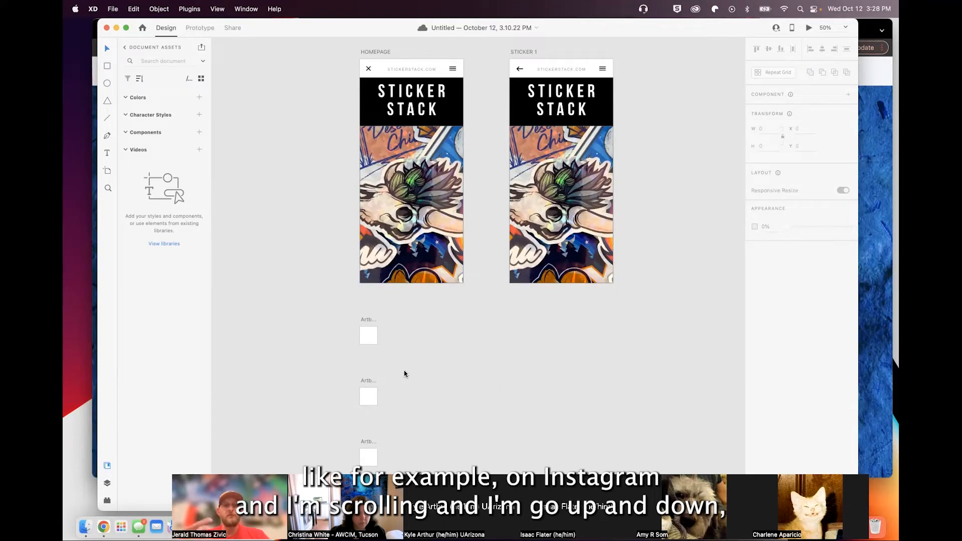
- Delete the three small empty artboards below the HOMEPAGE artboard
{"action": "scroll", "coordinate": [419, 360], "scroll_direction": "down", "scroll_amount": 2}
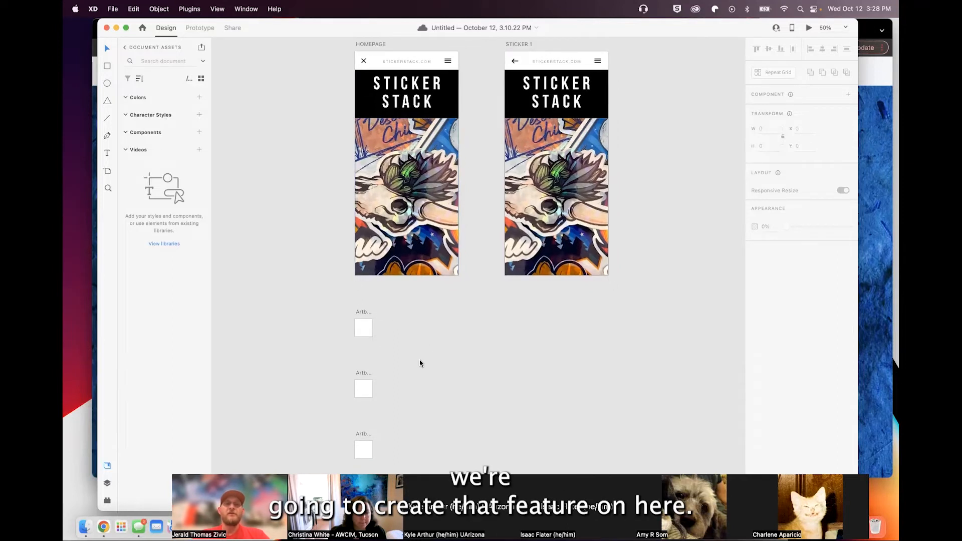
{"action": "scroll", "coordinate": [384, 380], "scroll_direction": "down", "scroll_amount": 2}
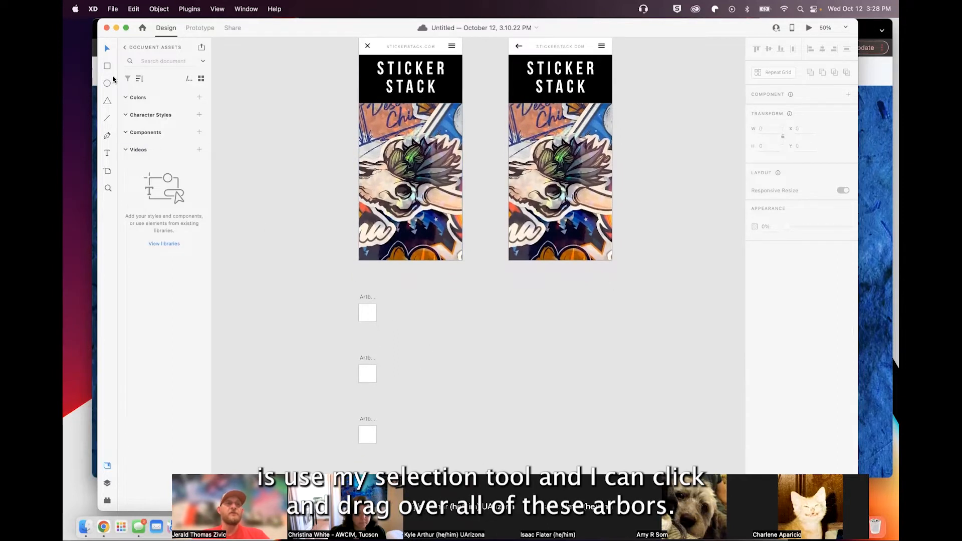
{"action": "left_click_drag", "start_coordinate": [312, 283], "coordinate": [445, 452]}
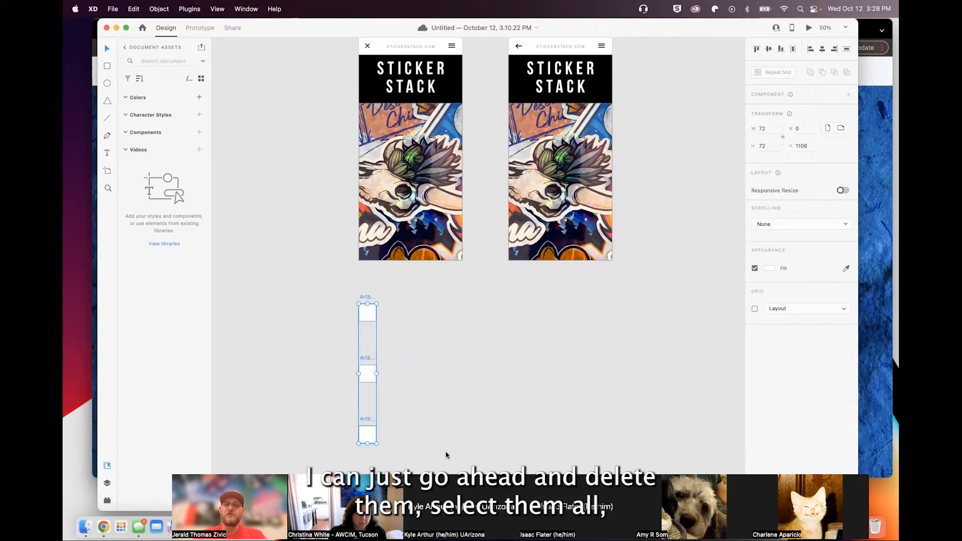
{"action": "key", "text": "Delete"}
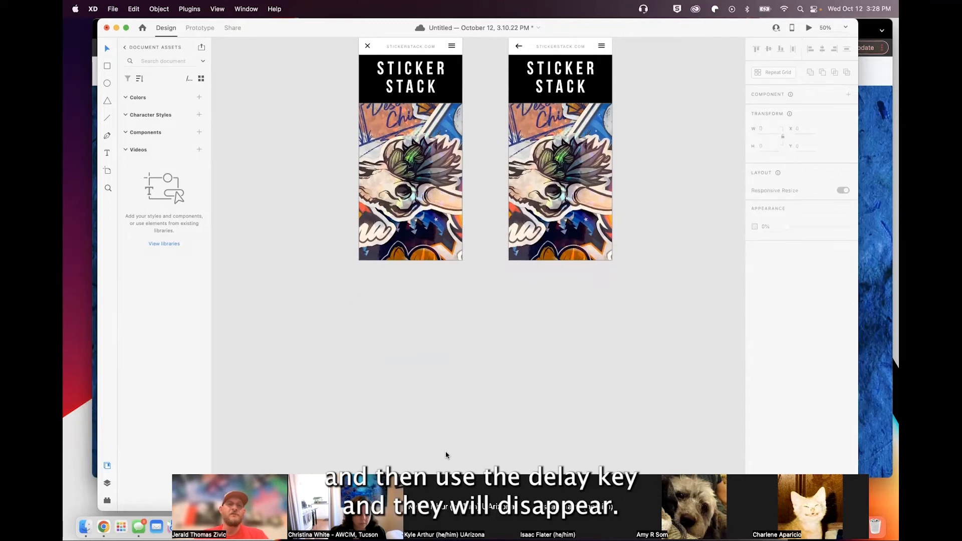
{"action": "scroll", "coordinate": [446, 454], "scroll_direction": "up", "scroll_amount": 2}
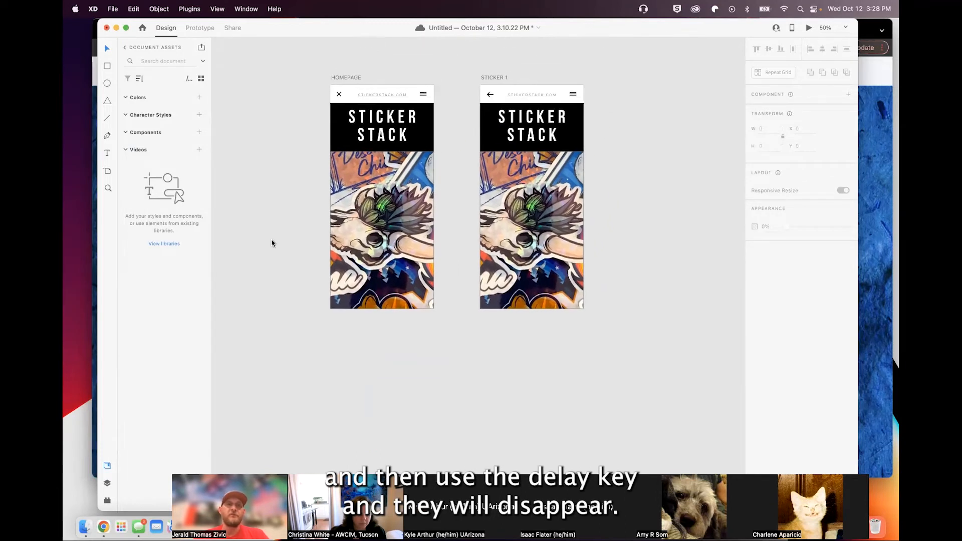
- Set the height of the HOMEPAGE artboard to 1846
{"action": "left_click", "coordinate": [350, 78]}
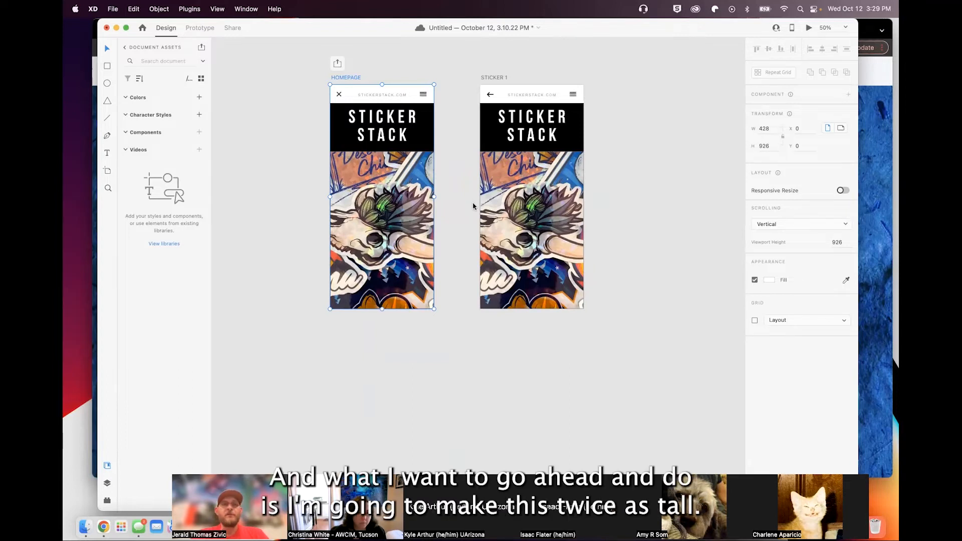
{"action": "left_click", "coordinate": [770, 147]}
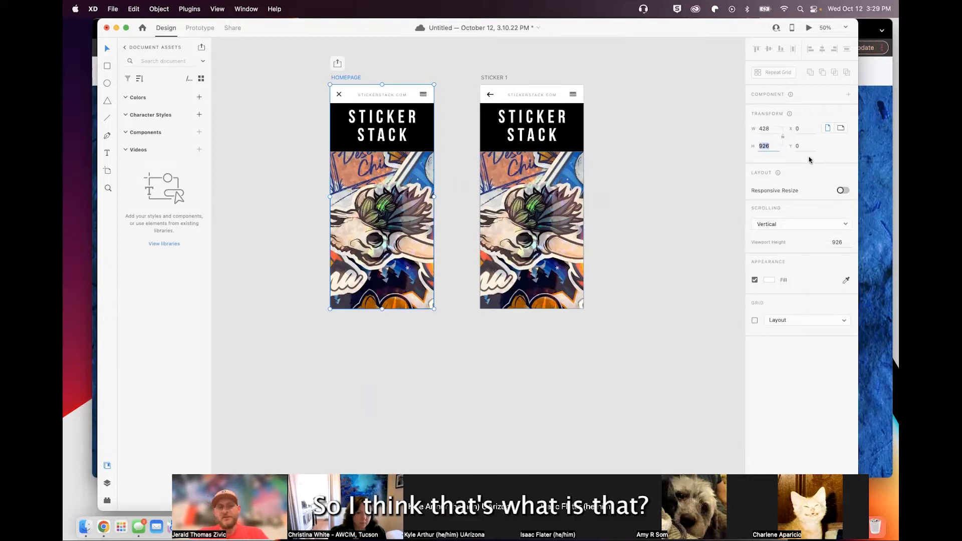
{"action": "type", "text": "1"}
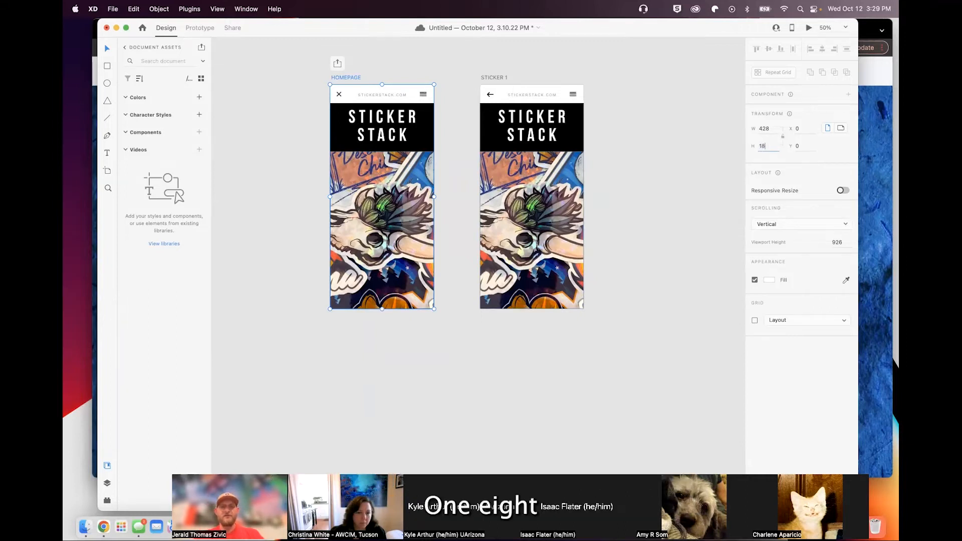
{"action": "type", "text": "8"}
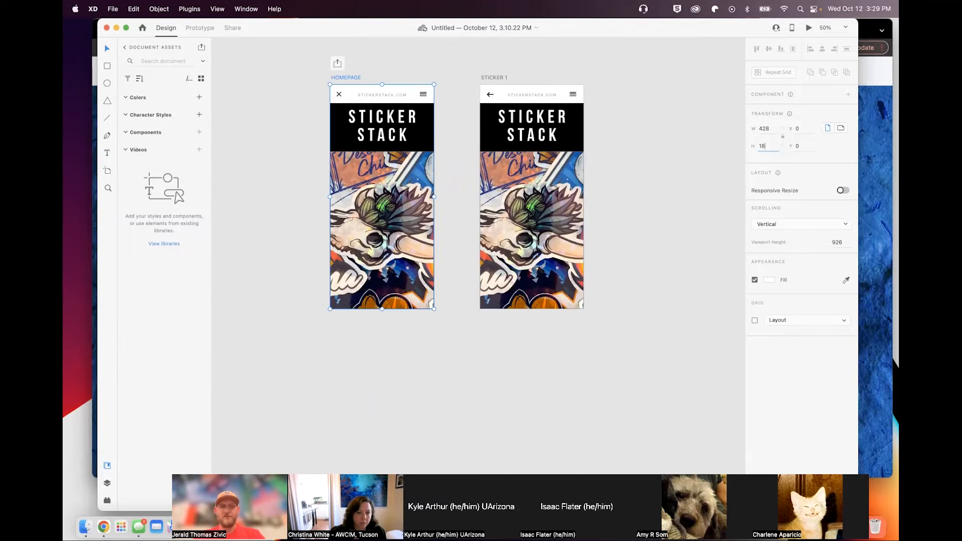
{"action": "type", "text": "4"}
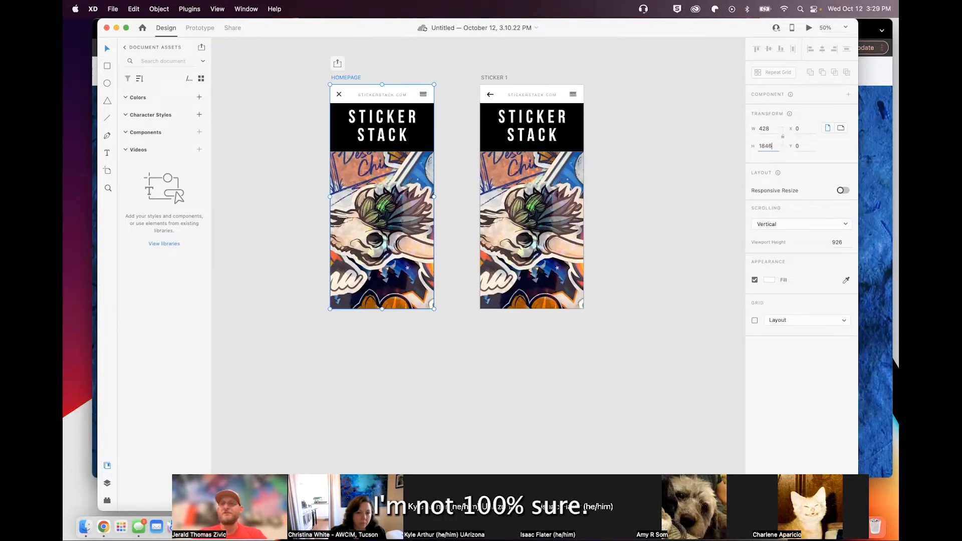
{"action": "type", "text": "6"}
{"action": "key", "text": "Return"}
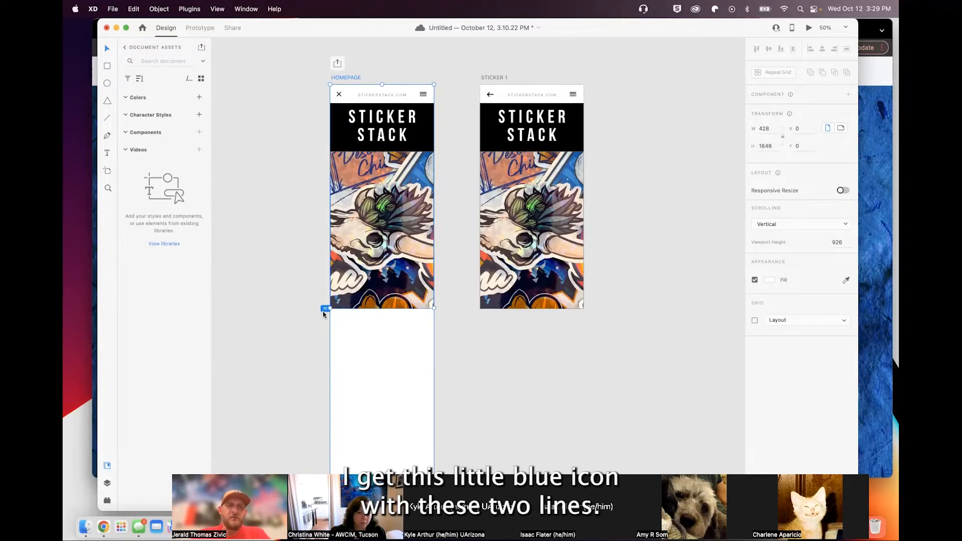
- Draw a square about 159 by 159 just below the sticker photo in the blank lower half of the HOMEPAGE artboard
{"action": "scroll", "coordinate": [322, 313], "scroll_direction": "down", "scroll_amount": 2}
{"action": "scroll", "coordinate": [323, 313], "scroll_direction": "left", "scroll_amount": 1}
{"action": "scroll", "coordinate": [323, 314], "scroll_direction": "down", "scroll_amount": 1}
{"action": "scroll", "coordinate": [322, 315], "scroll_direction": "left", "scroll_amount": 1}
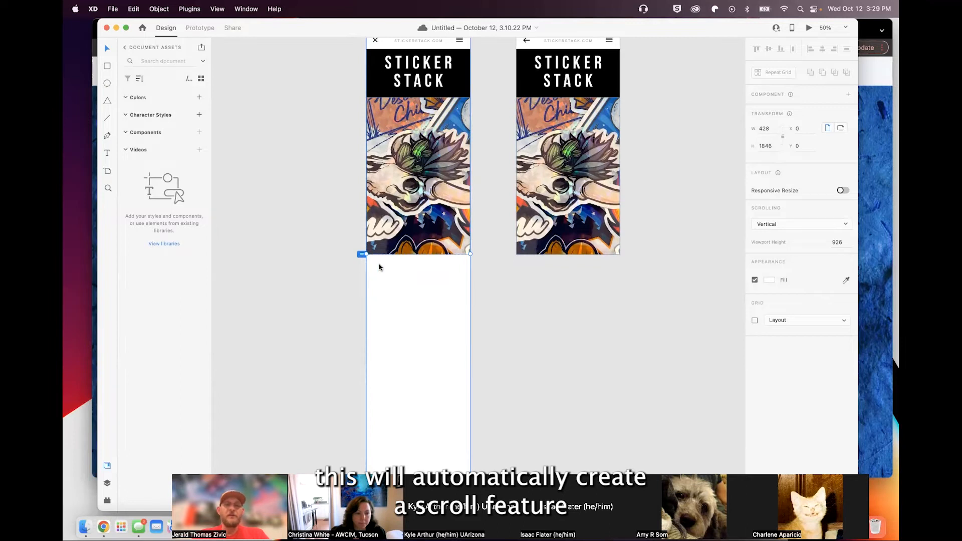
{"action": "scroll", "coordinate": [423, 271], "scroll_direction": "down", "scroll_amount": 2}
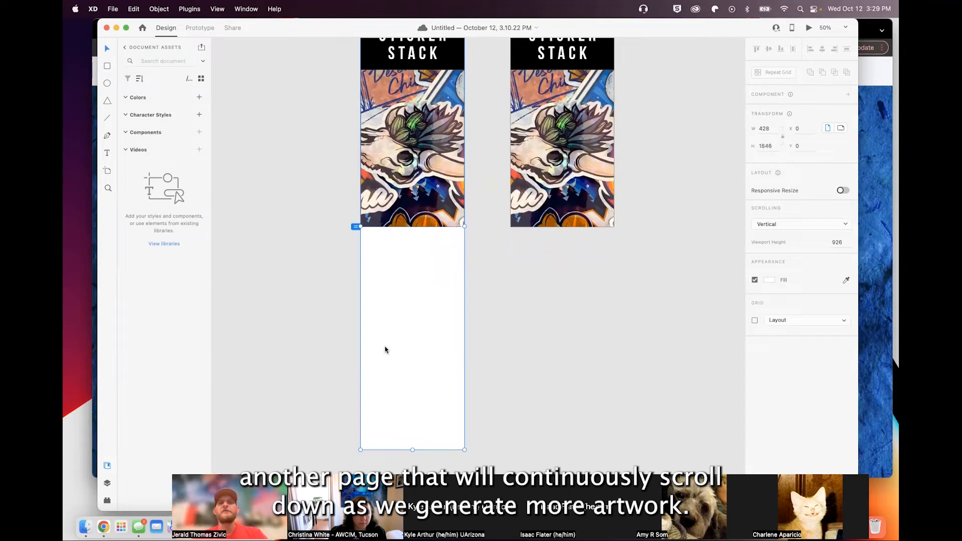
{"action": "scroll", "coordinate": [491, 249], "scroll_direction": "up", "scroll_amount": 3}
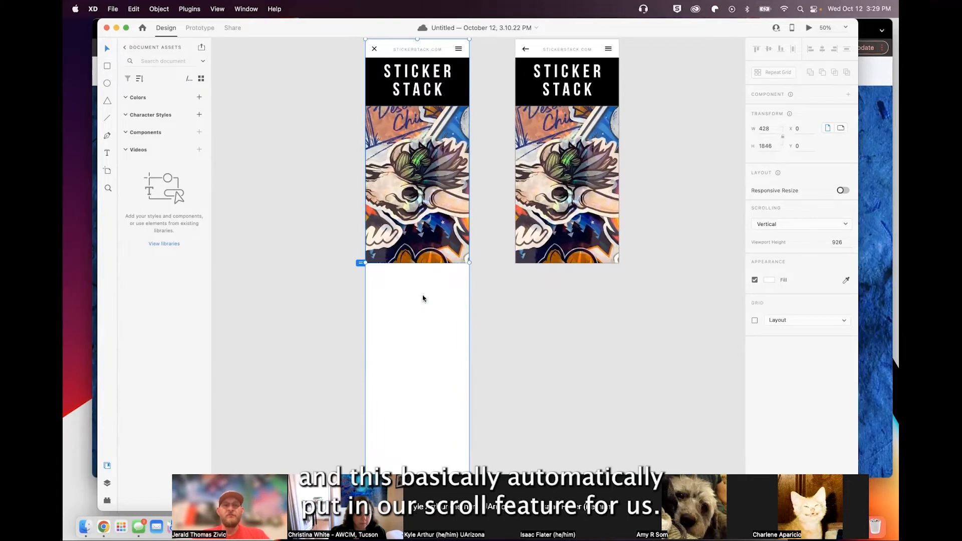
{"action": "left_click", "coordinate": [346, 314]}
{"action": "scroll", "coordinate": [345, 309], "scroll_direction": "down", "scroll_amount": 1}
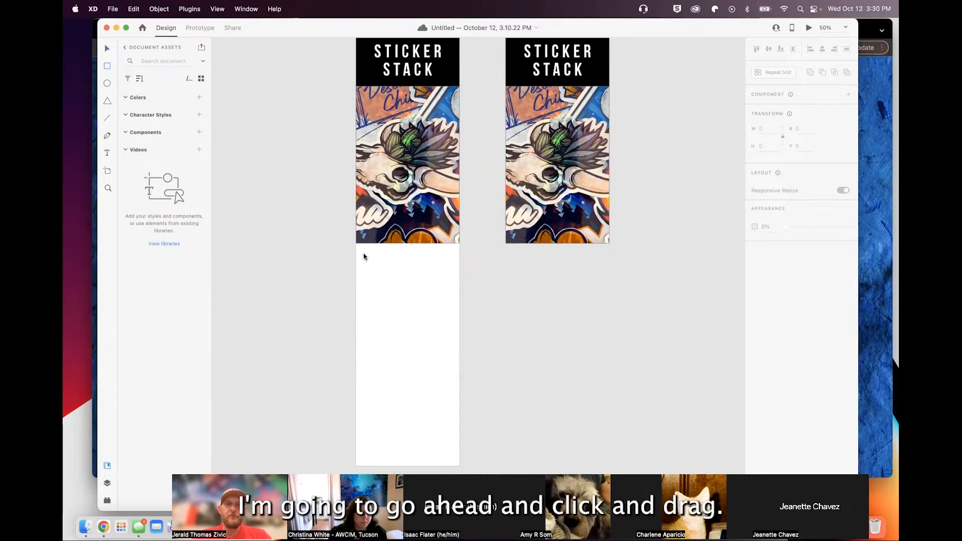
{"action": "left_click_drag", "start_coordinate": [363, 255], "coordinate": [402, 299]}
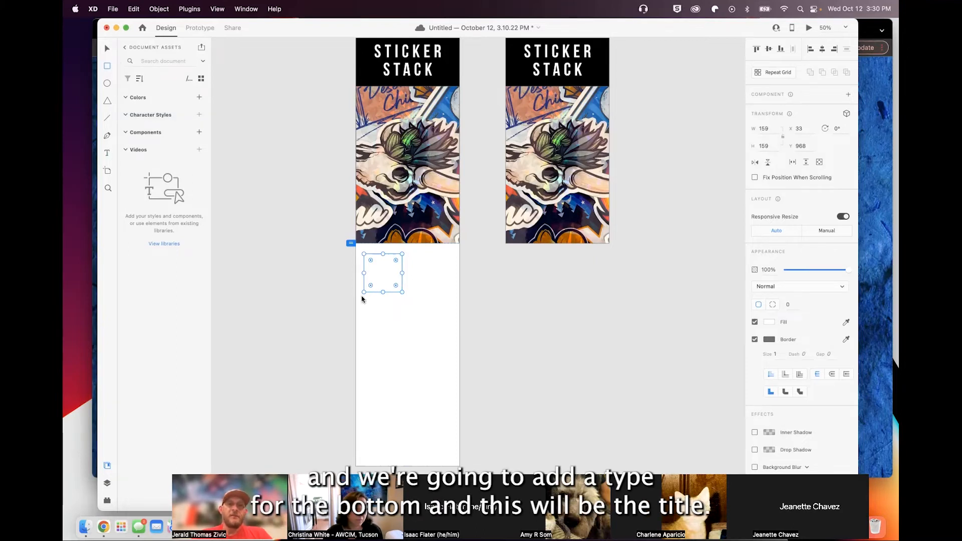
- Add a text box about 159 wide reading SAMPLE beneath the square and set its font size to 20
{"action": "left_click_drag", "start_coordinate": [362, 296], "coordinate": [401, 303]}
{"action": "key", "text": "super+z"}
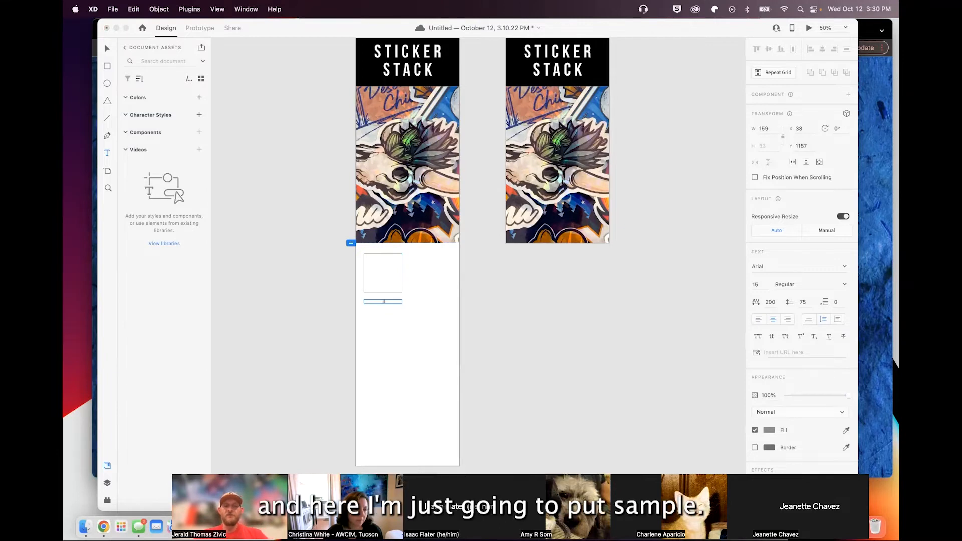
{"action": "left_click", "coordinate": [106, 50]}
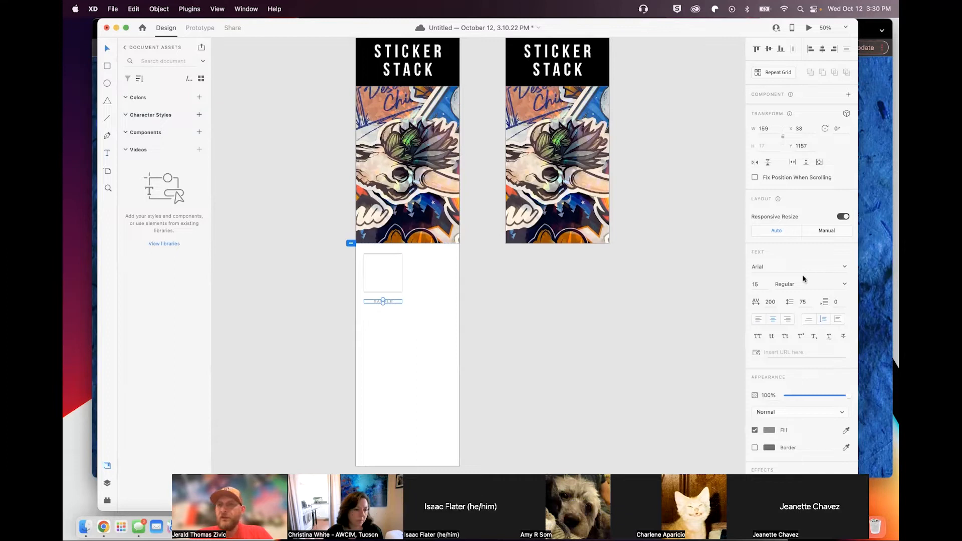
{"action": "left_click", "coordinate": [756, 284]}
{"action": "type", "text": "20"}
{"action": "key", "text": "Return"}
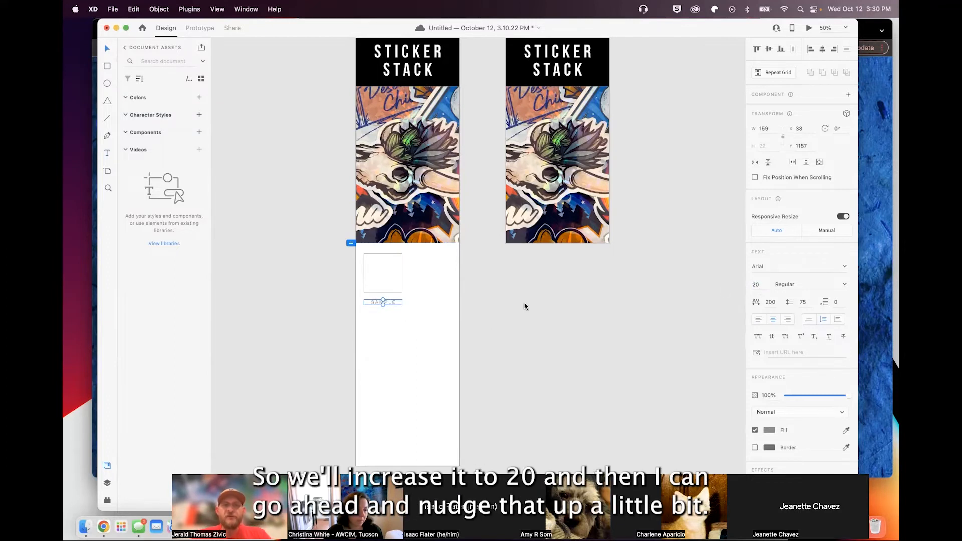
- Nudge the SAMPLE caption up closer to the square, to Y 1149
{"action": "left_click", "coordinate": [389, 322]}
{"action": "left_click", "coordinate": [393, 303]}
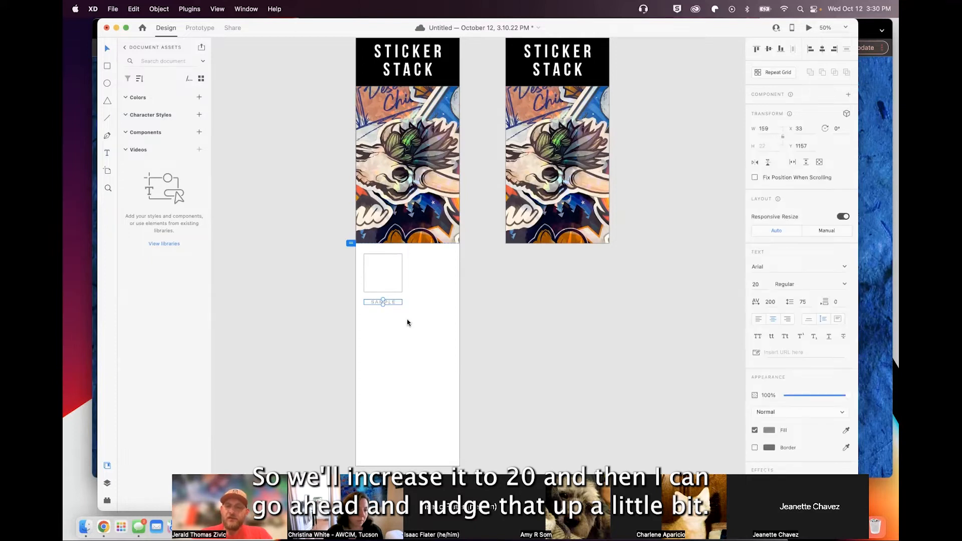
{"action": "key", "text": "Up"}
{"action": "key", "text": "Up"}
{"action": "key", "text": "Up"}
{"action": "key", "text": "Up"}
{"action": "key", "text": "Up"}
{"action": "key", "text": "Up"}
{"action": "key", "text": "Up"}
{"action": "key", "text": "Up"}
{"action": "key", "text": "Up"}
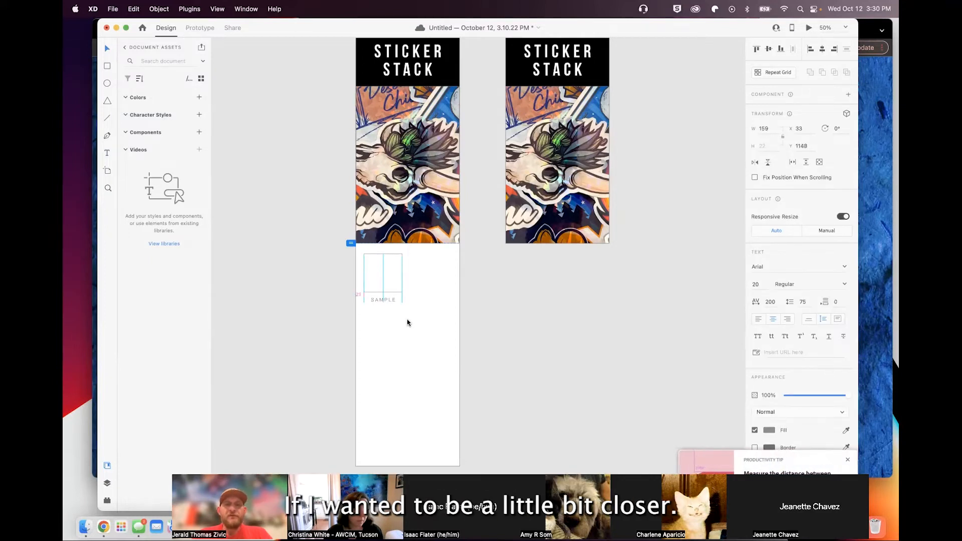
{"action": "key", "text": "Down"}
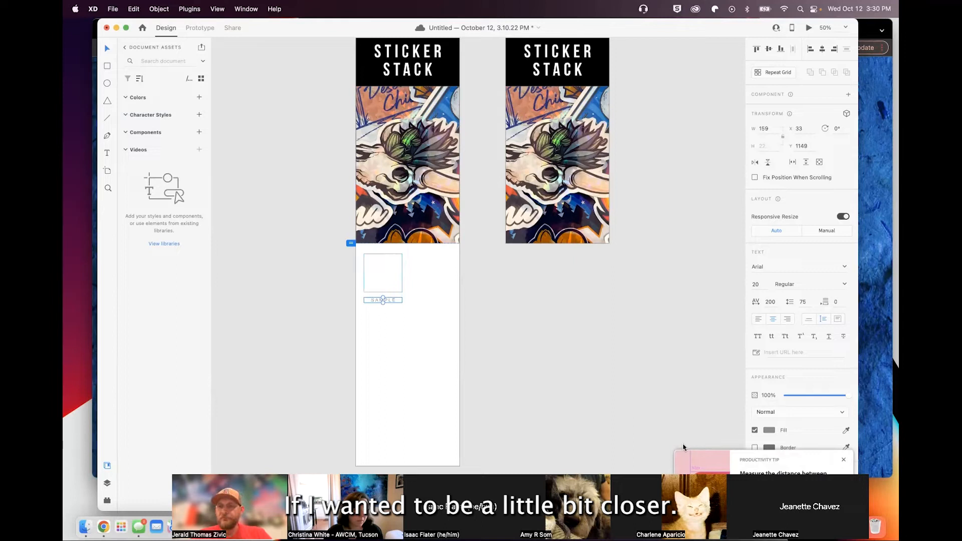
- Move the square and its SAMPLE caption together to X 27 and turn them into a repeat grid
{"action": "left_click", "coordinate": [480, 318]}
{"action": "left_click_drag", "start_coordinate": [418, 326], "coordinate": [346, 252]}
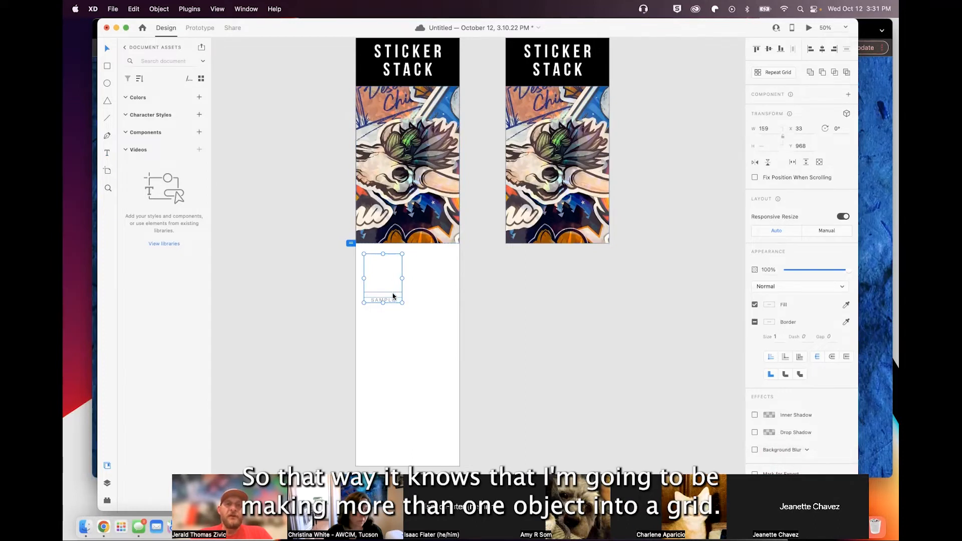
{"action": "left_click_drag", "start_coordinate": [394, 295], "coordinate": [391, 296]}
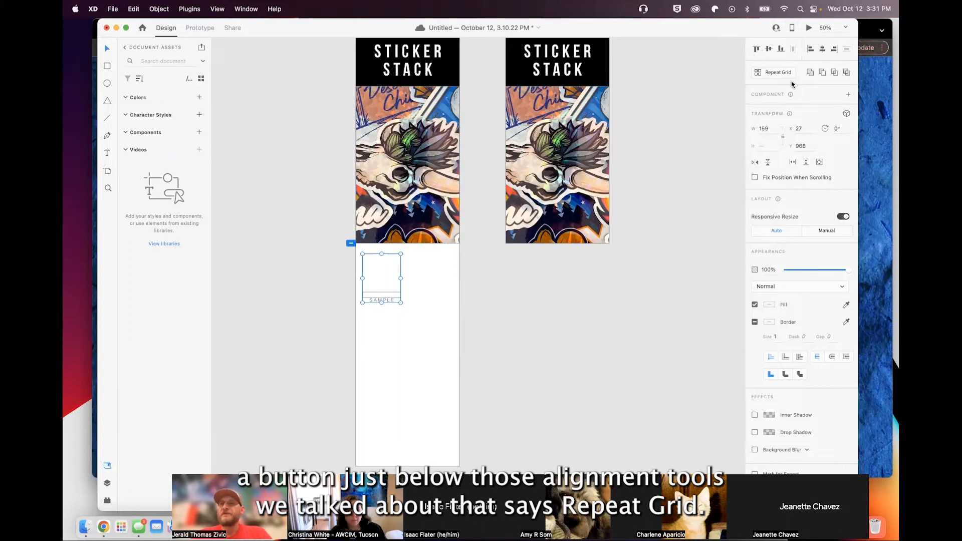
{"action": "left_click", "coordinate": [779, 72]}
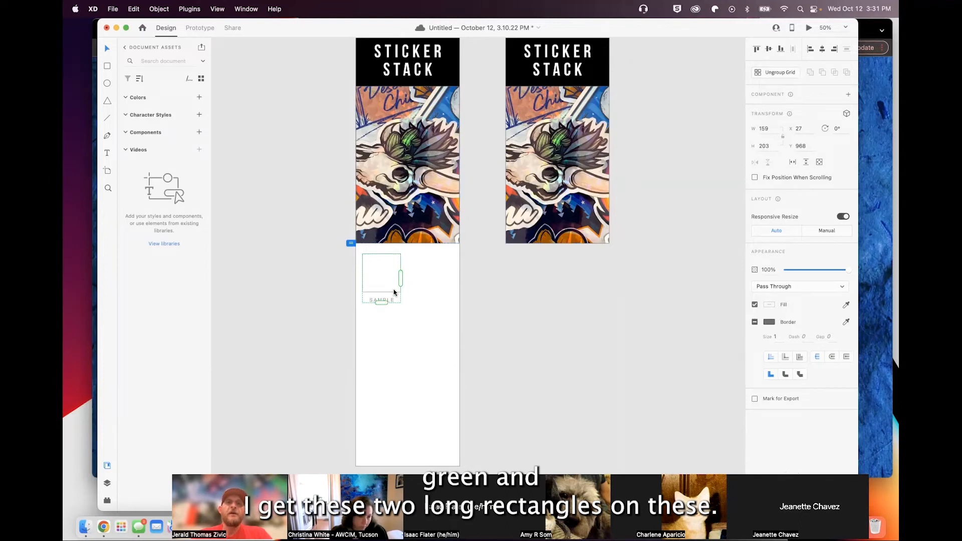
- Extend the repeat grid to two columns and three rows with wider gaps, about 387 by 878 overall
{"action": "left_click_drag", "start_coordinate": [404, 277], "coordinate": [448, 277]}
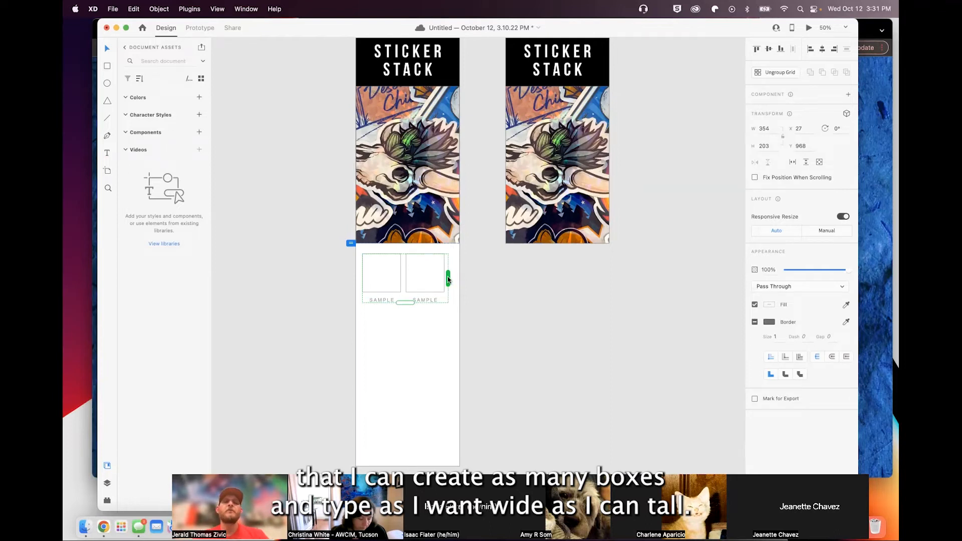
{"action": "left_click_drag", "start_coordinate": [407, 303], "coordinate": [415, 454]}
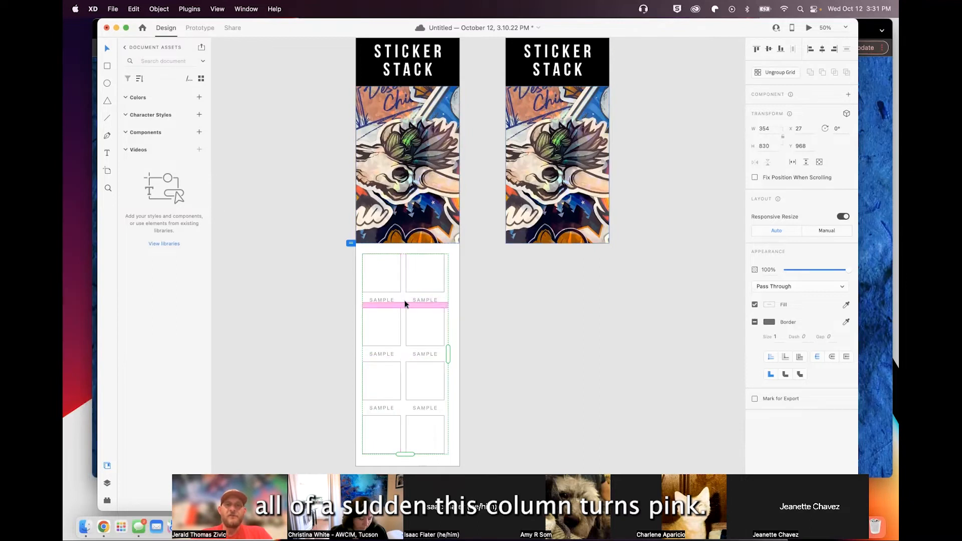
{"action": "left_click_drag", "start_coordinate": [404, 288], "coordinate": [422, 327]}
{"action": "scroll", "coordinate": [422, 327], "scroll_direction": "down", "scroll_amount": 3}
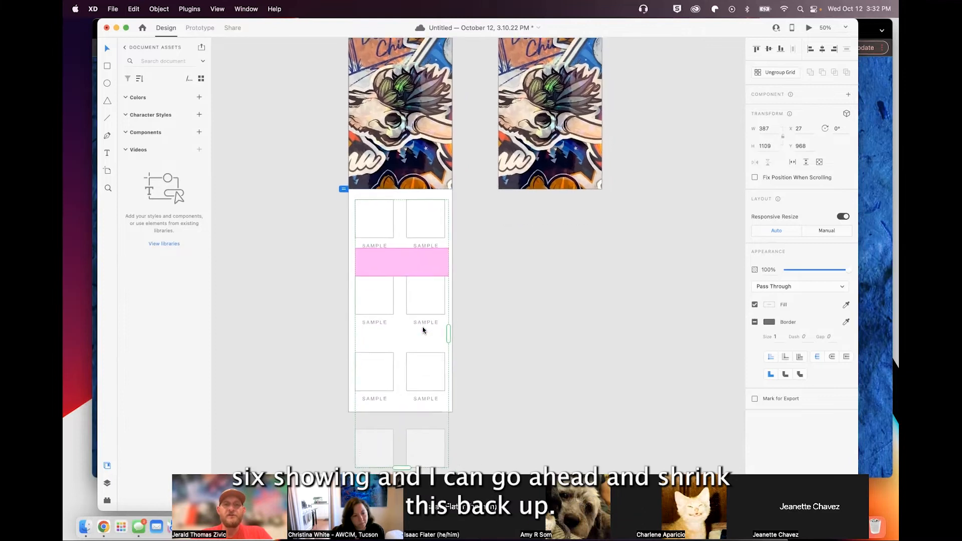
{"action": "scroll", "coordinate": [422, 327], "scroll_direction": "down", "scroll_amount": 1}
{"action": "left_click_drag", "start_coordinate": [398, 437], "coordinate": [401, 382]}
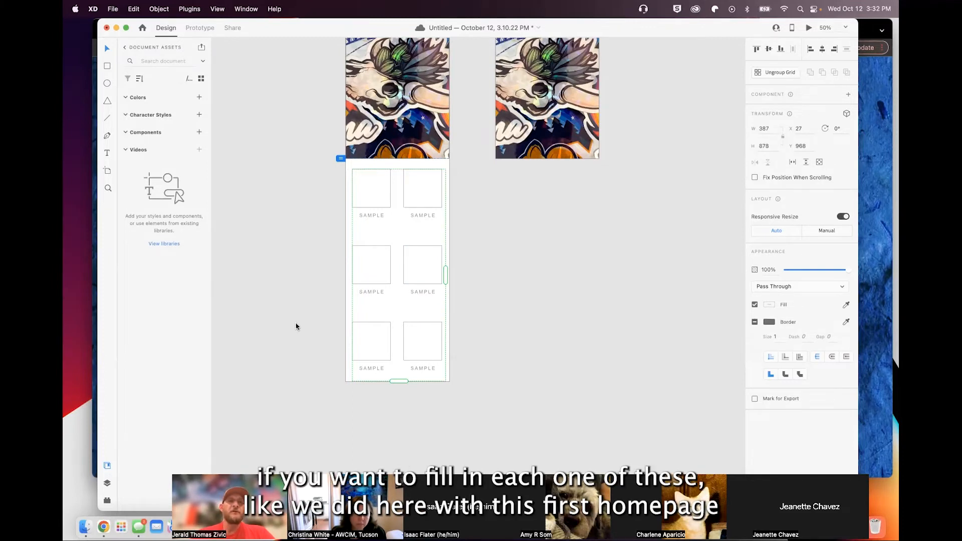
- Switch to Finder, open the STICKER FILES folder inside Adobe XD, and move its window clear of the sample grid
{"action": "scroll", "coordinate": [399, 110], "scroll_direction": "up", "scroll_amount": 3}
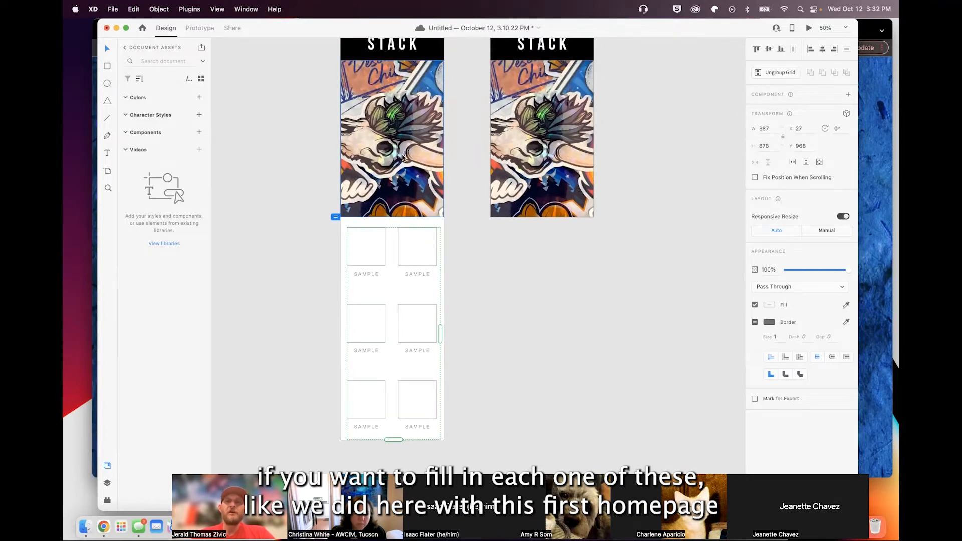
{"action": "scroll", "coordinate": [390, 168], "scroll_direction": "down", "scroll_amount": 2}
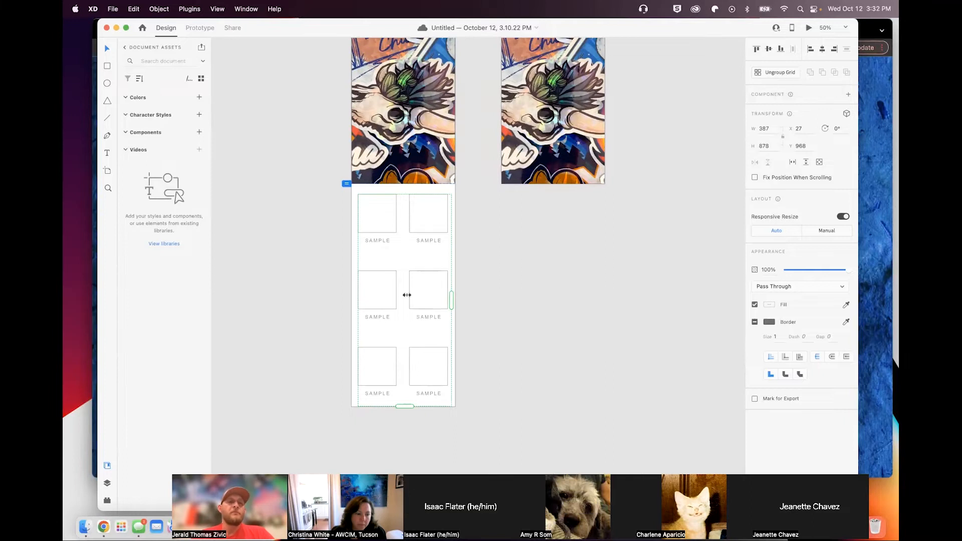
{"action": "left_click", "coordinate": [85, 525]}
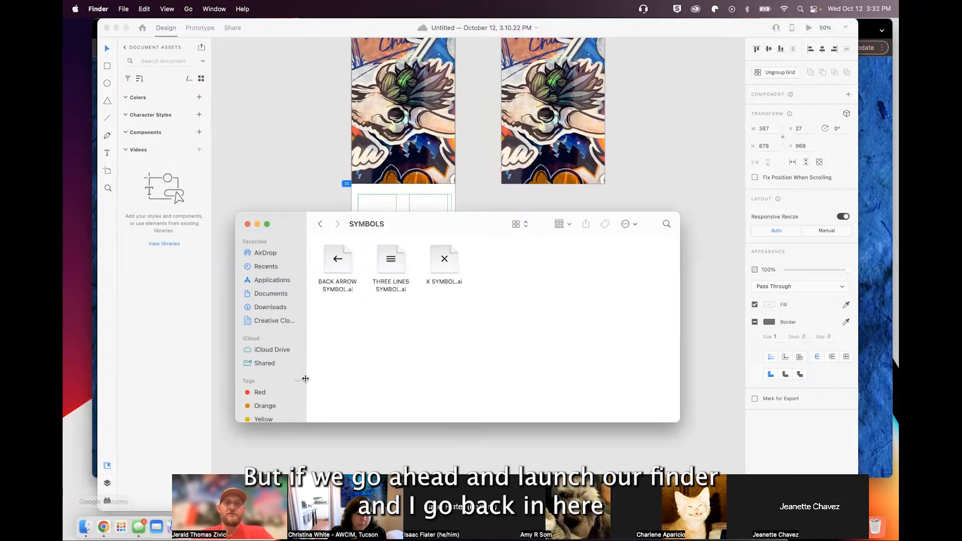
{"action": "left_click", "coordinate": [320, 224]}
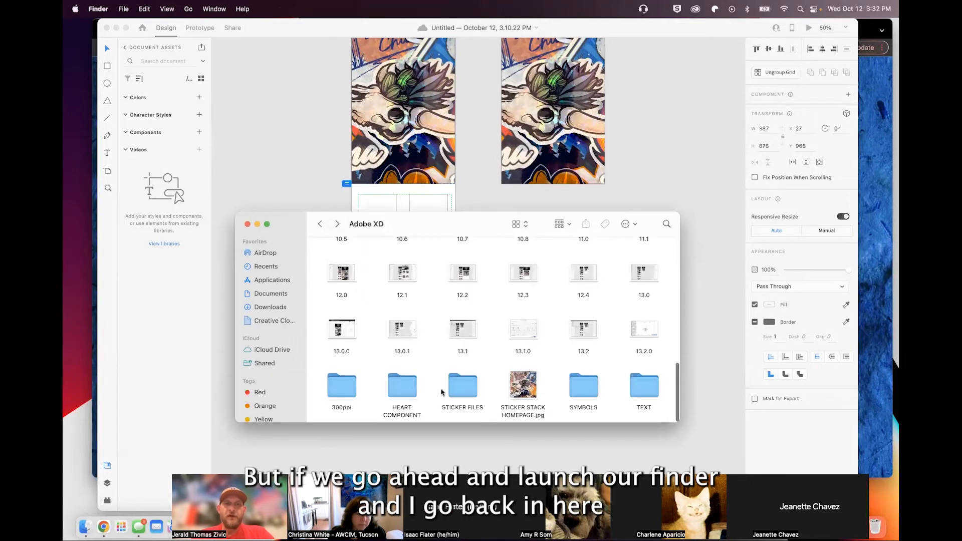
{"action": "double_click", "coordinate": [471, 398]}
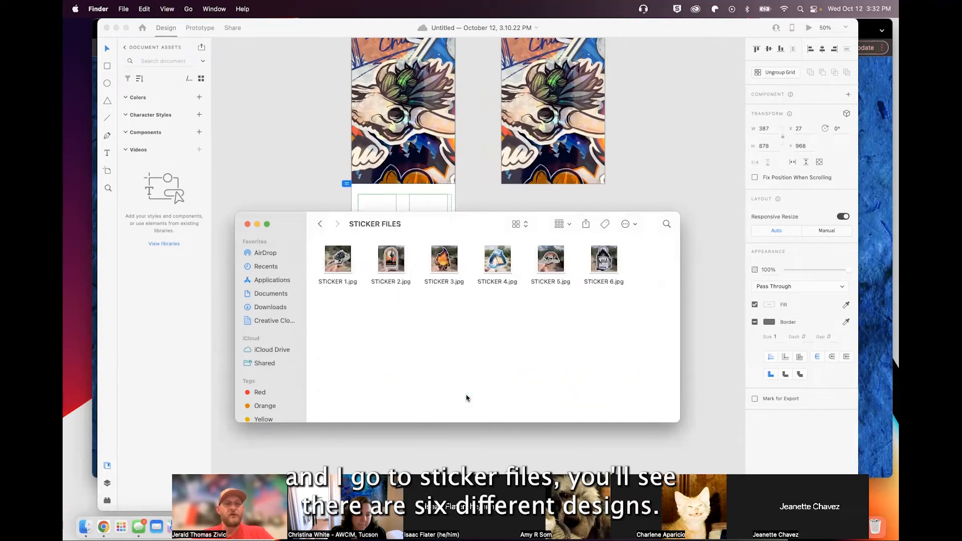
{"action": "left_click_drag", "start_coordinate": [475, 236], "coordinate": [715, 210]}
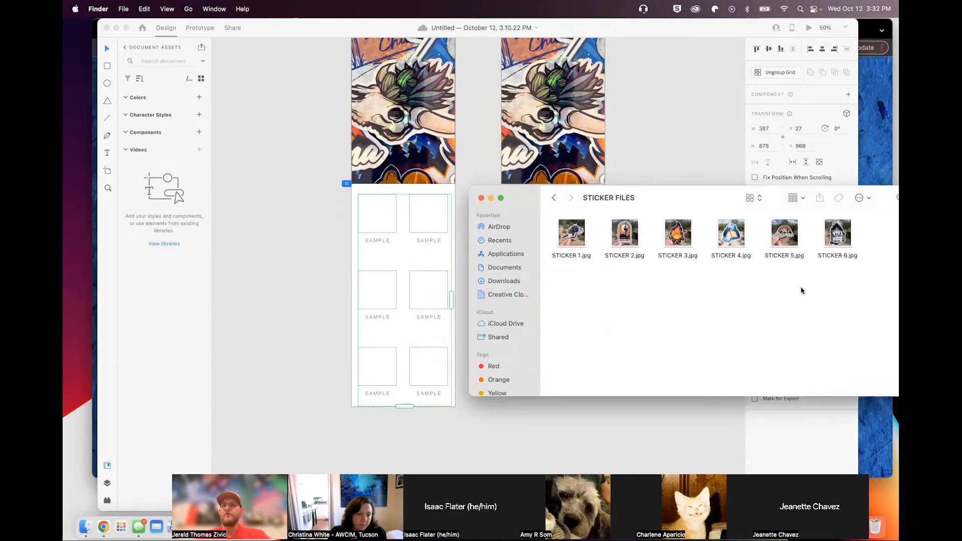
- Fill the six squares of the repeat grid with STICKER 1.jpg through STICKER 6.jpg from the STICKER FILES folder
{"action": "left_click_drag", "start_coordinate": [868, 295], "coordinate": [556, 220]}
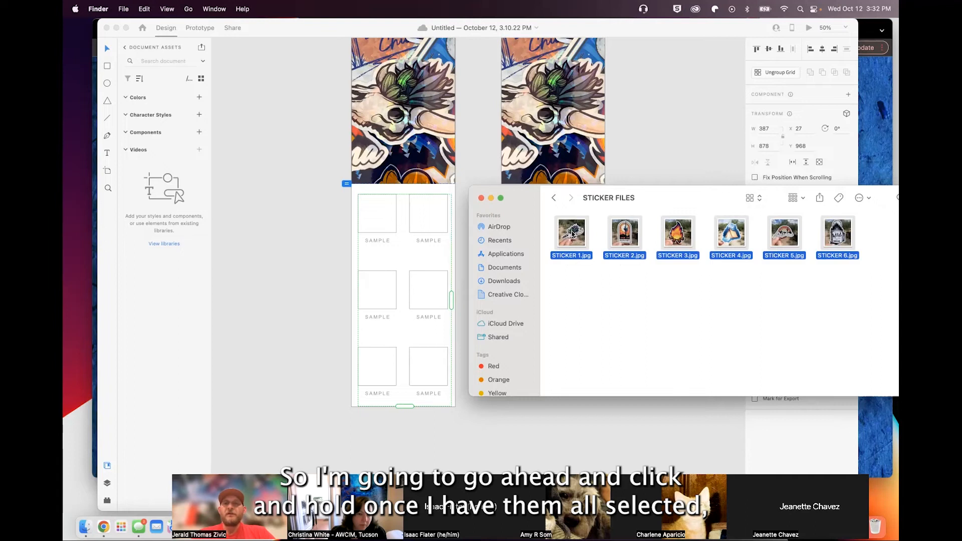
{"action": "left_click", "coordinate": [572, 233]}
{"action": "left_click_drag", "start_coordinate": [572, 234], "coordinate": [577, 275]}
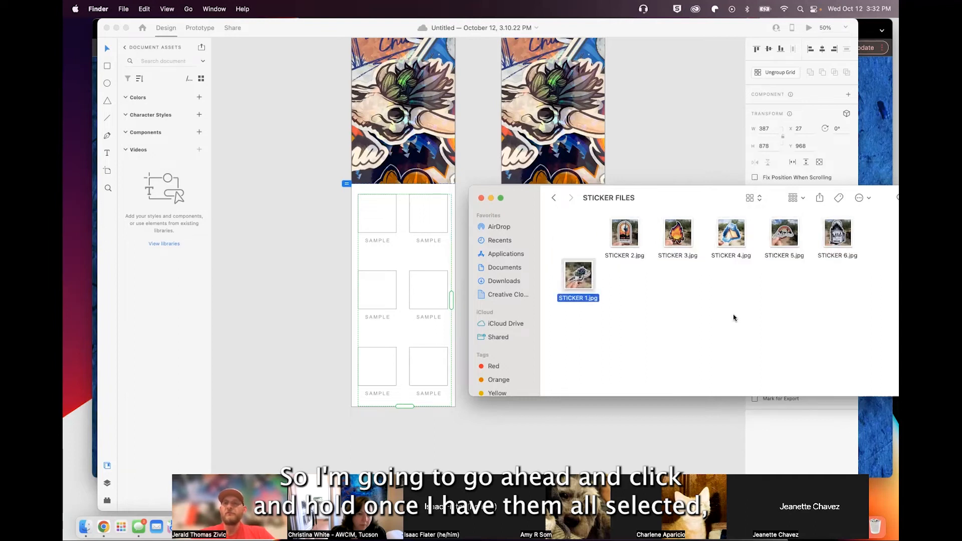
{"action": "left_click_drag", "start_coordinate": [861, 309], "coordinate": [579, 219]}
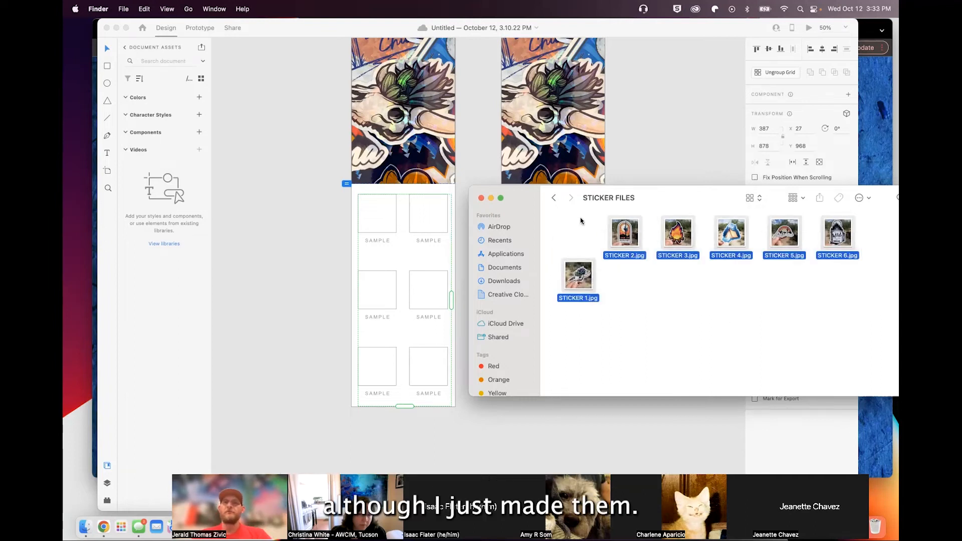
{"action": "left_click", "coordinate": [576, 272]}
{"action": "left_click_drag", "start_coordinate": [576, 272], "coordinate": [375, 213]}
{"action": "left_click_drag", "start_coordinate": [565, 242], "coordinate": [566, 242]}
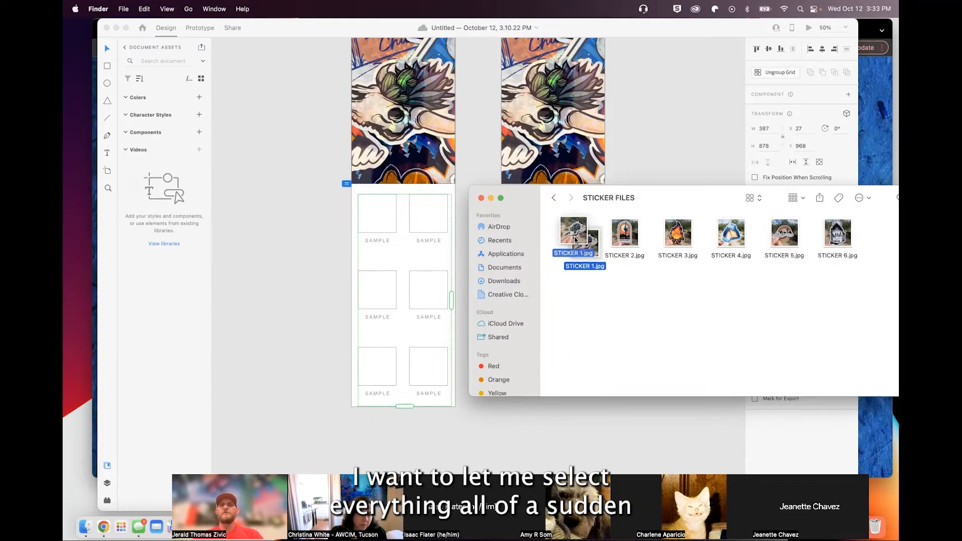
{"action": "left_click_drag", "start_coordinate": [859, 288], "coordinate": [376, 217]}
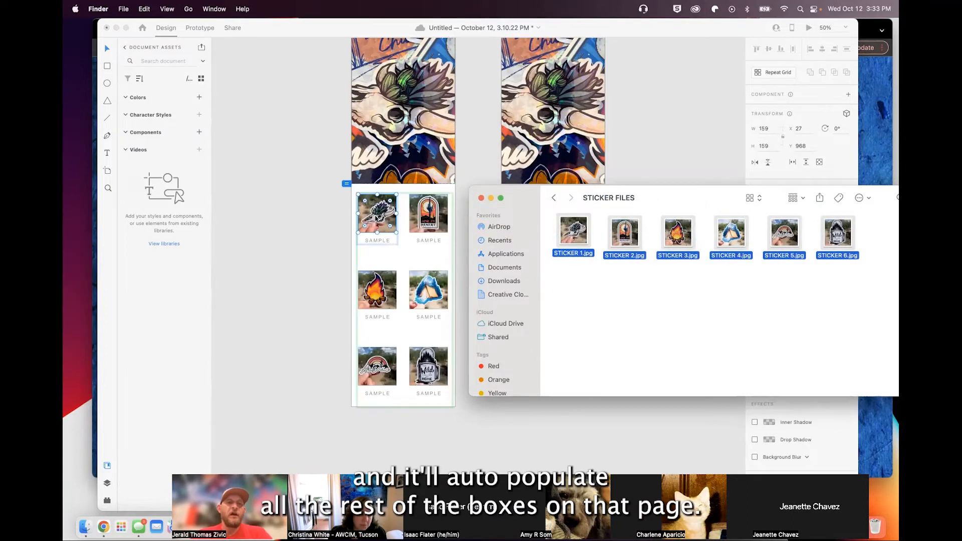
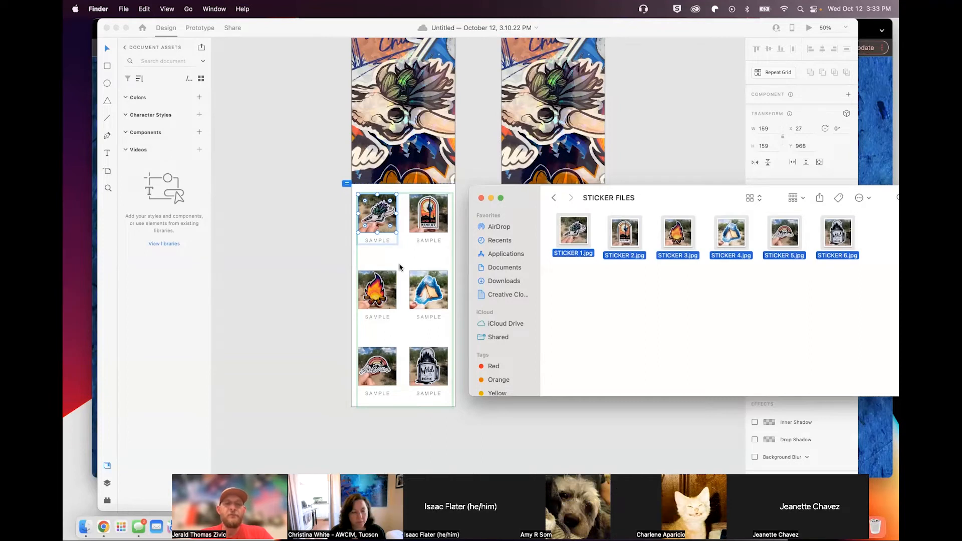
- Return to Finder, go back to the Adobe XD folder and open its TEXT folder, shifting the window slightly
{"action": "left_click", "coordinate": [376, 241]}
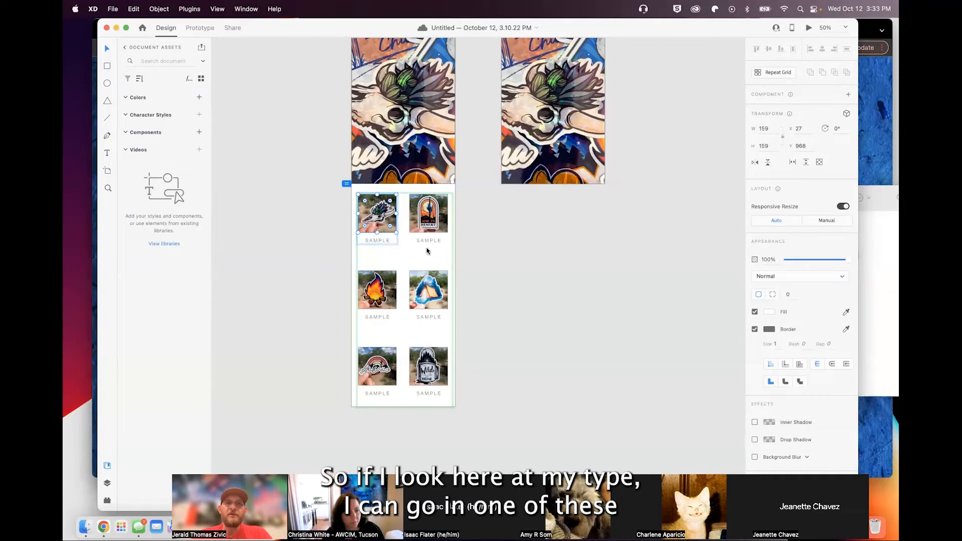
{"action": "left_click", "coordinate": [85, 527]}
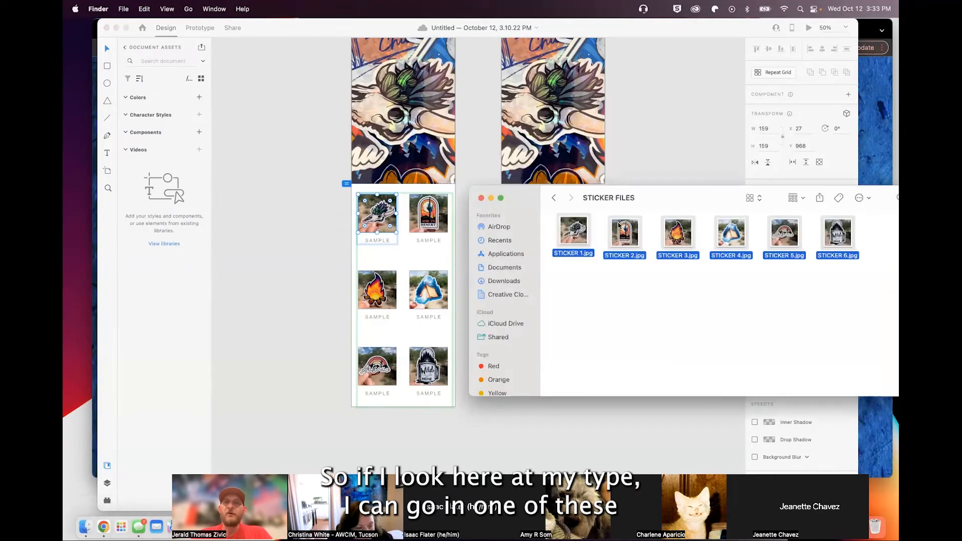
{"action": "left_click", "coordinate": [553, 198]}
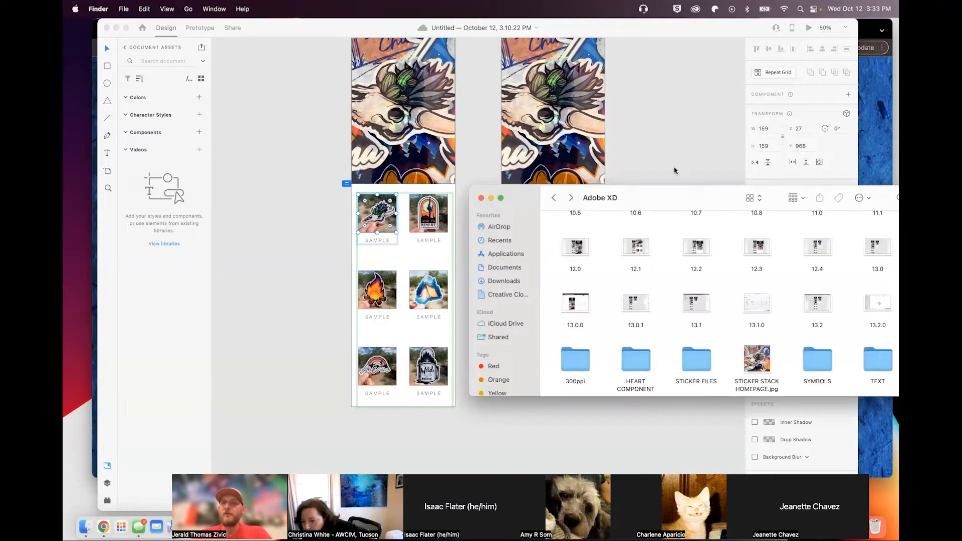
{"action": "left_click_drag", "start_coordinate": [676, 200], "coordinate": [672, 187]}
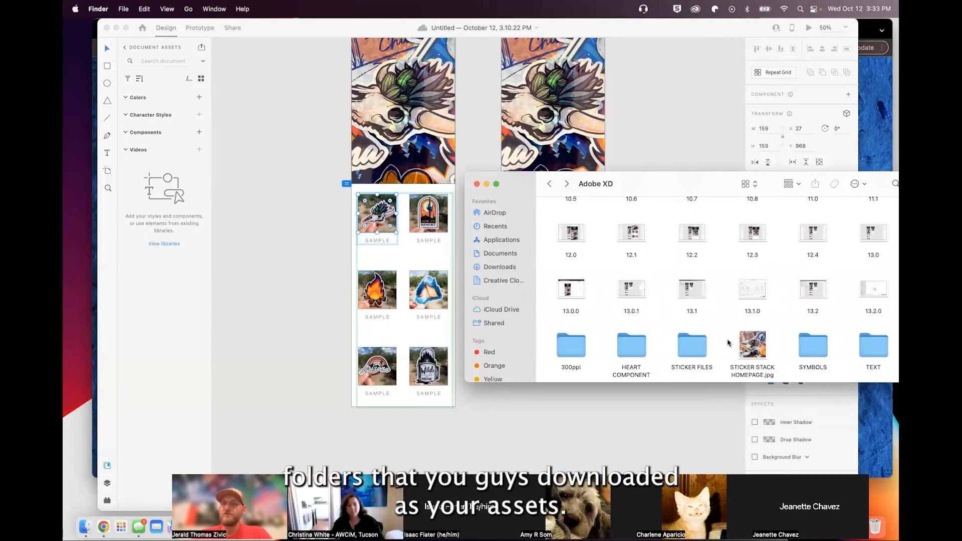
{"action": "double_click", "coordinate": [873, 344]}
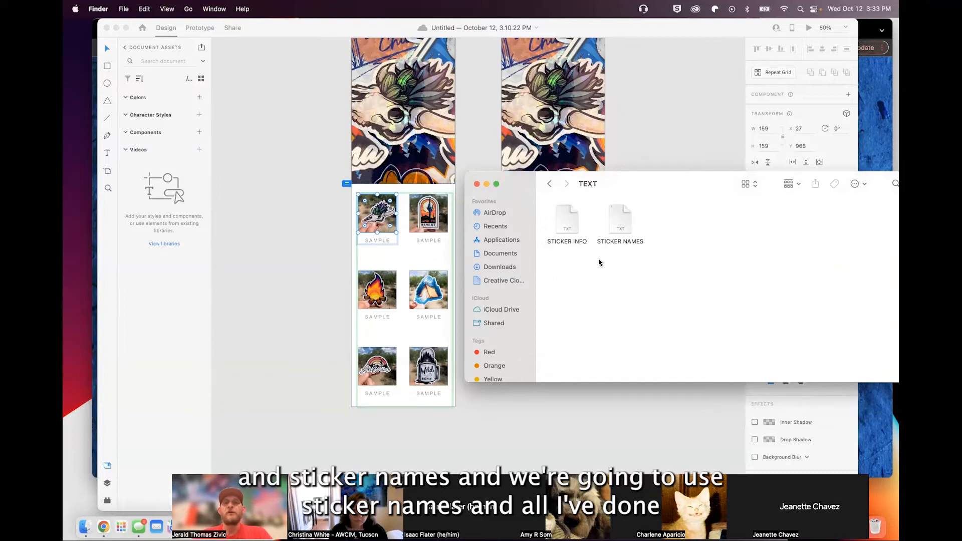
- Preview the STICKER NAMES text file and drop it onto the first SAMPLE caption to replace all the grid captions
{"action": "left_click", "coordinate": [620, 226]}
{"action": "key", "text": "space"}
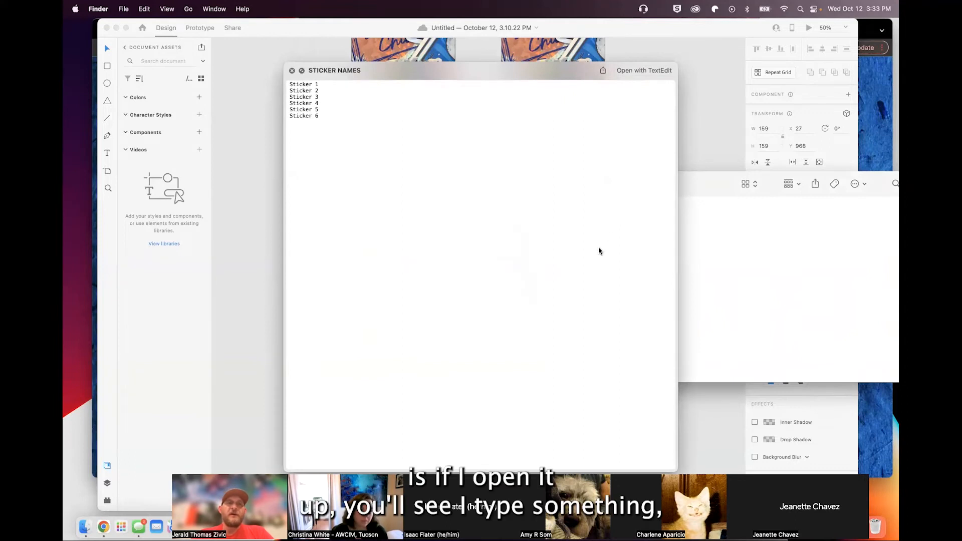
{"action": "left_click", "coordinate": [292, 71]}
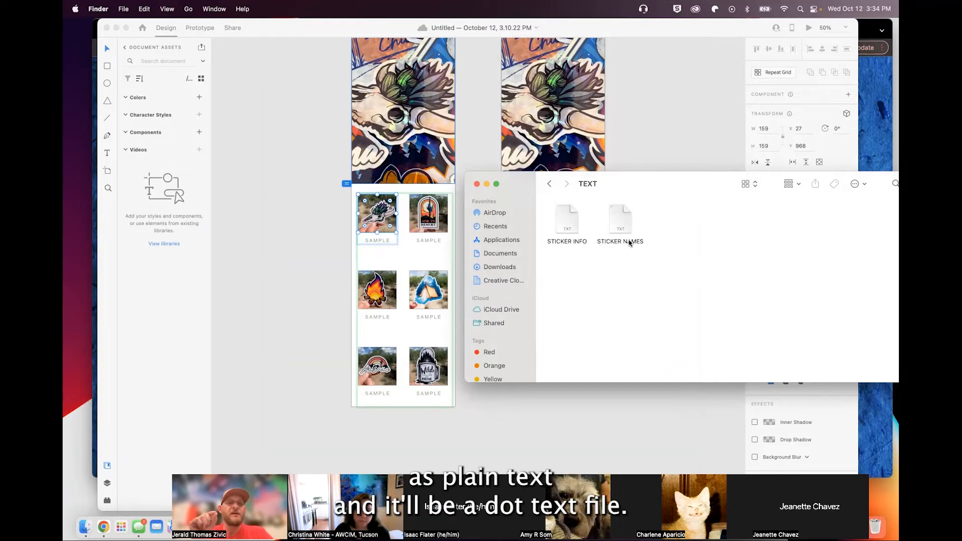
{"action": "left_click_drag", "start_coordinate": [623, 224], "coordinate": [377, 239]}
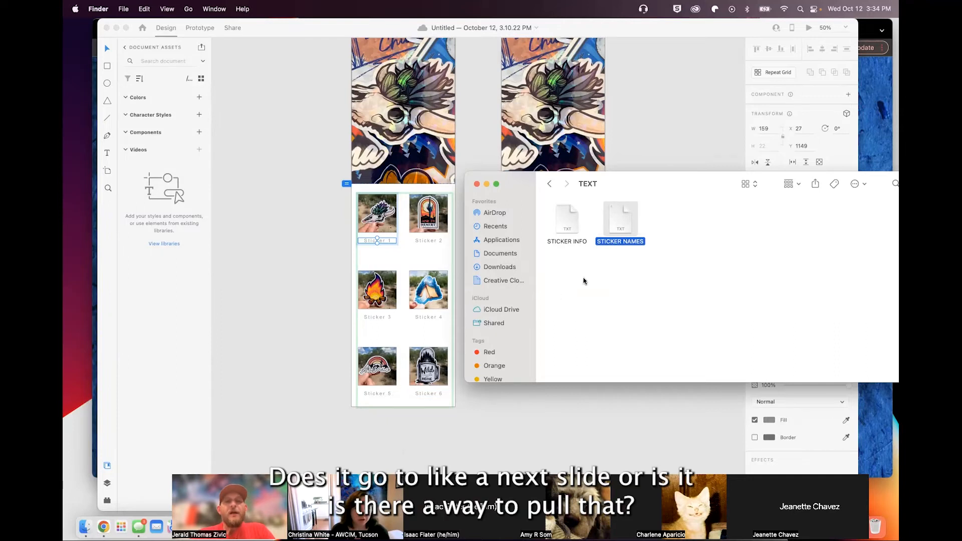
- Turn the Sticker 1 caption into a fixed-size text box and enlarge its height to about 68
{"action": "left_click", "coordinate": [377, 246]}
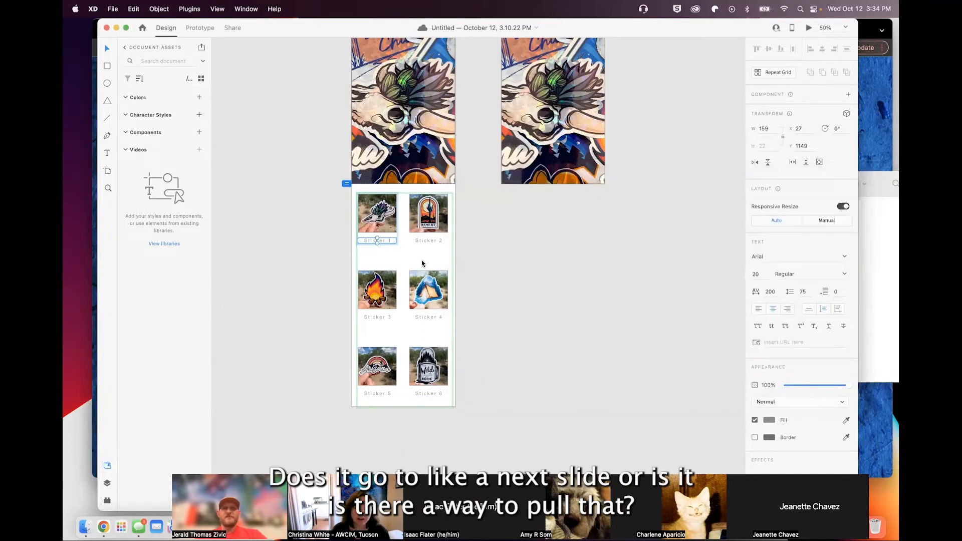
{"action": "left_click_drag", "start_coordinate": [377, 243], "coordinate": [376, 245]}
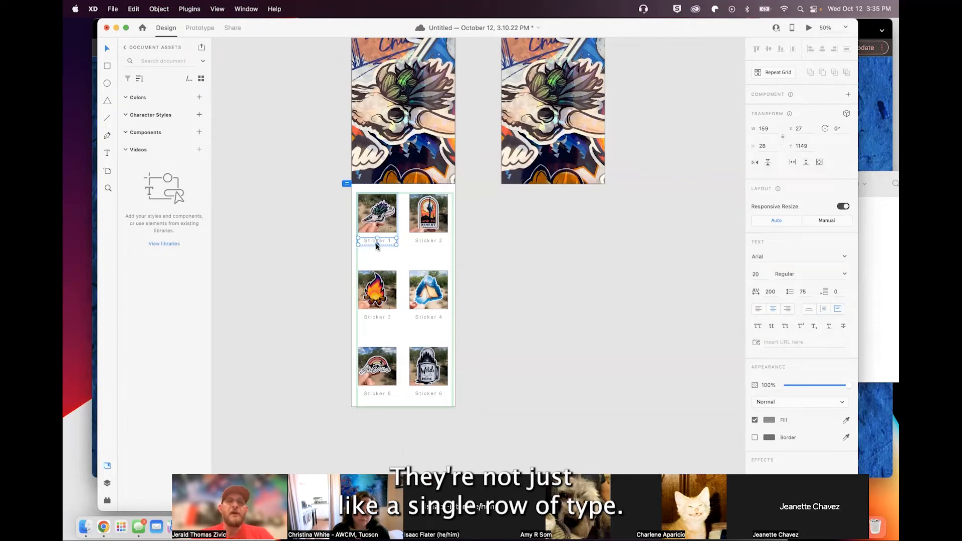
{"action": "left_click_drag", "start_coordinate": [376, 245], "coordinate": [376, 254]}
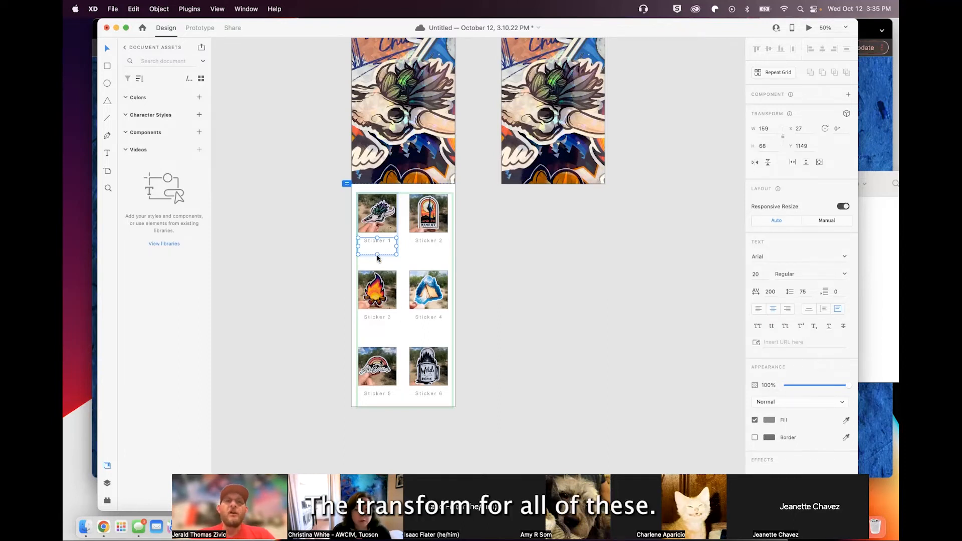
- Inspect the dimensions of the Sticker 2, 4 and 5 captions, the Sticker 2 image and the whole repeat grid
{"action": "left_click", "coordinate": [429, 241]}
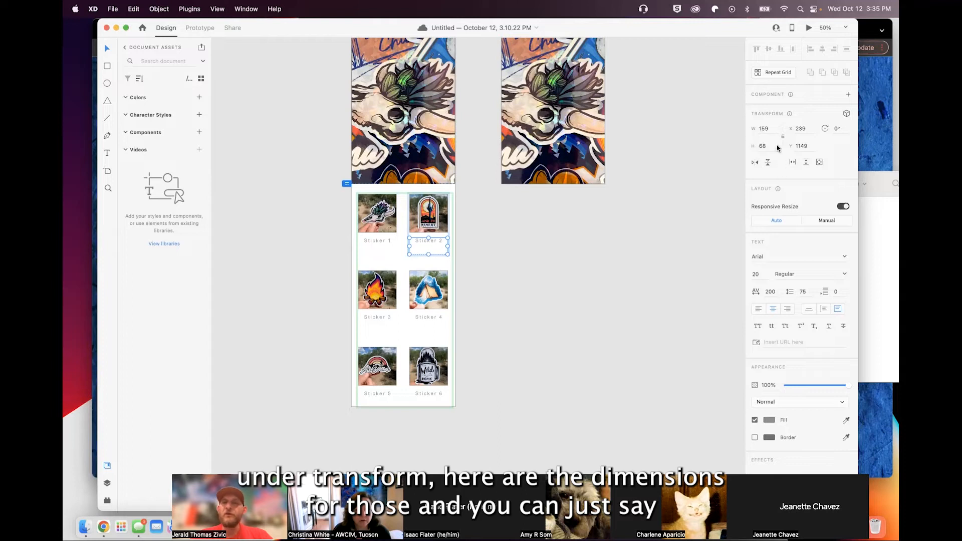
{"action": "left_click", "coordinate": [429, 320]}
{"action": "left_click", "coordinate": [375, 396]}
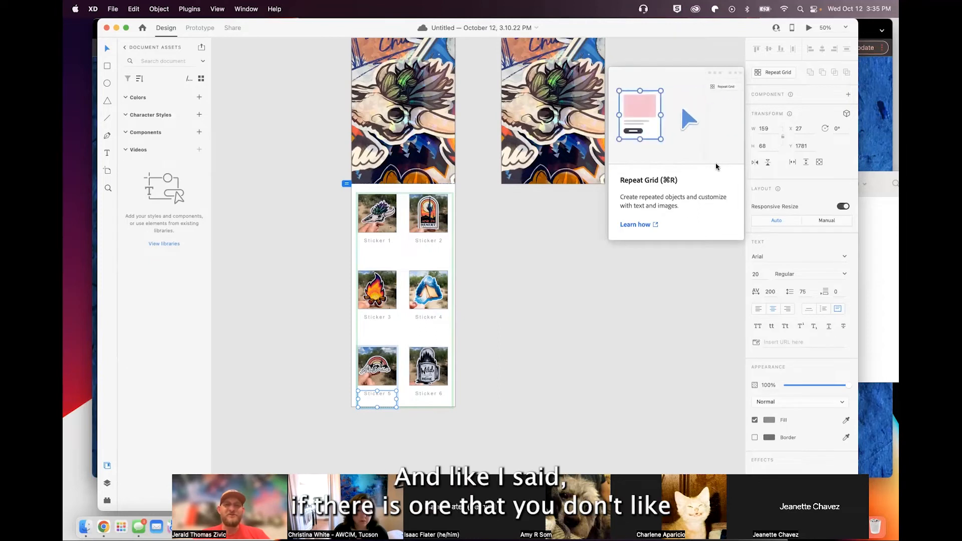
{"action": "left_click", "coordinate": [434, 232]}
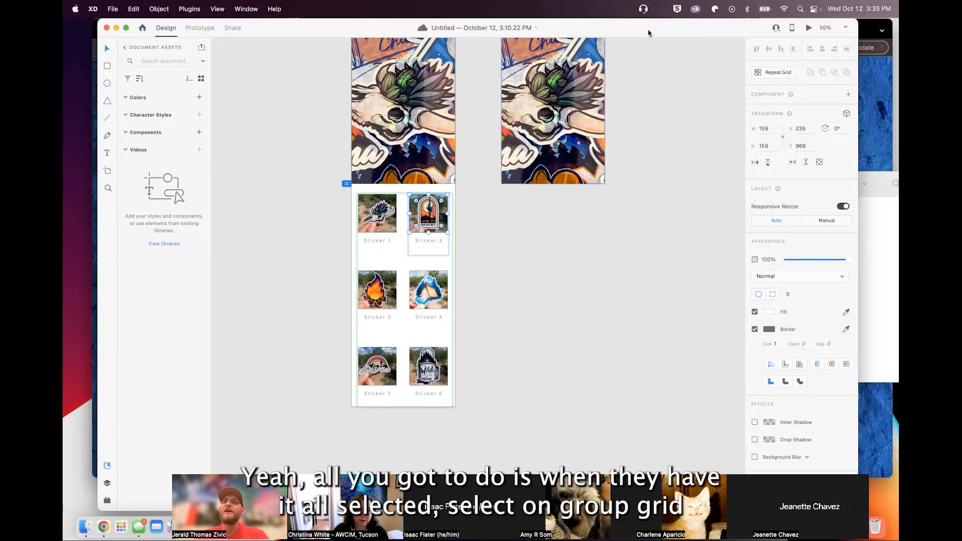
{"action": "left_click", "coordinate": [490, 293]}
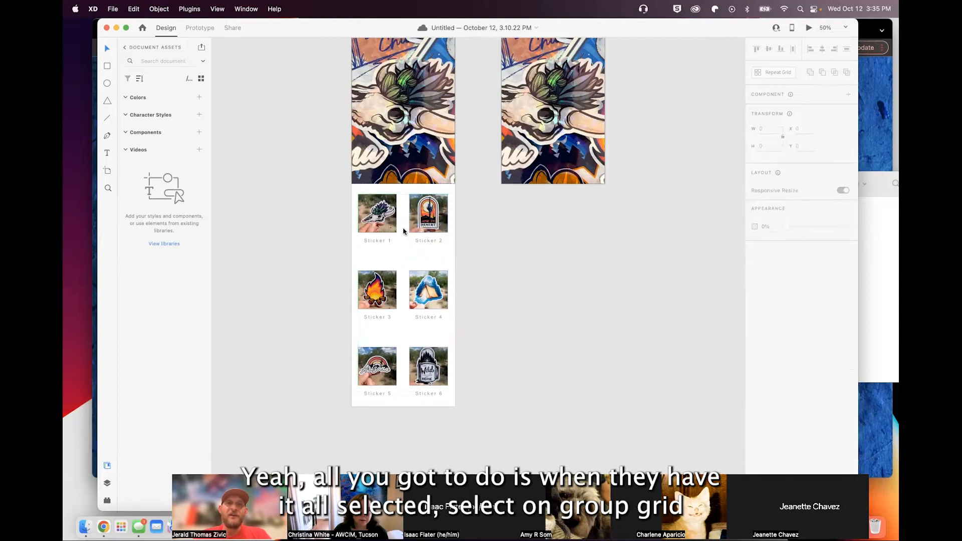
{"action": "left_click", "coordinate": [418, 227]}
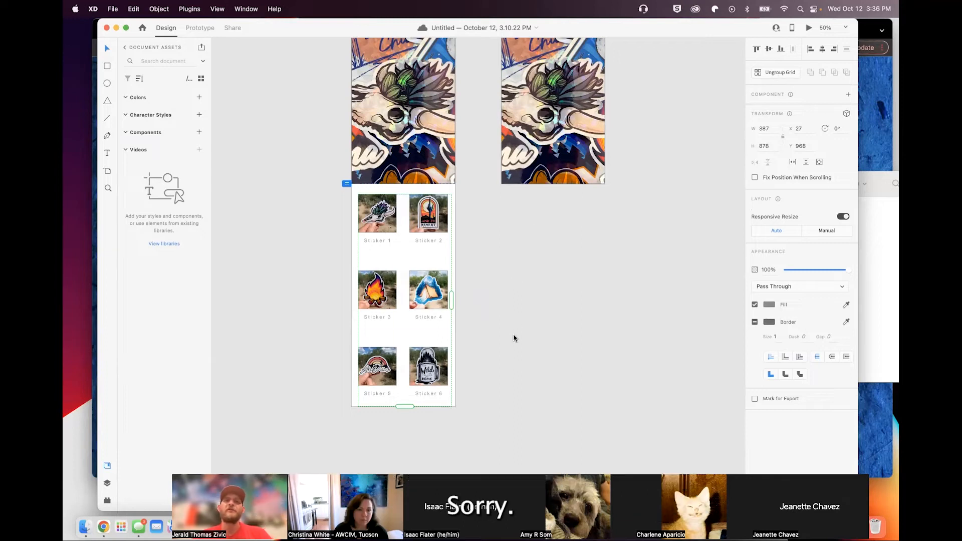
{"action": "left_click", "coordinate": [540, 263]}
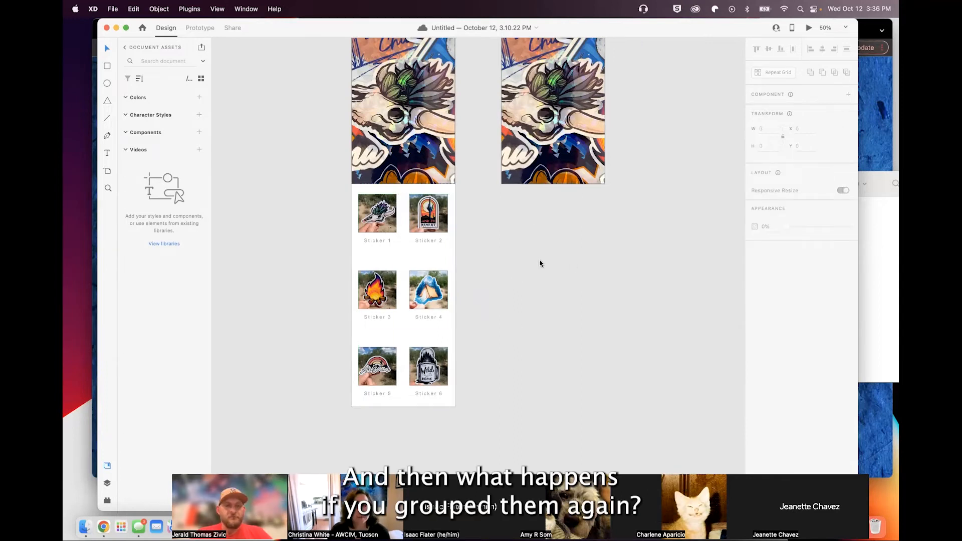
- Ungroup the repeat grid and enlarge only the Sticker 2 caption's text box to a height of about 109
{"action": "left_click_drag", "start_coordinate": [467, 409], "coordinate": [346, 227]}
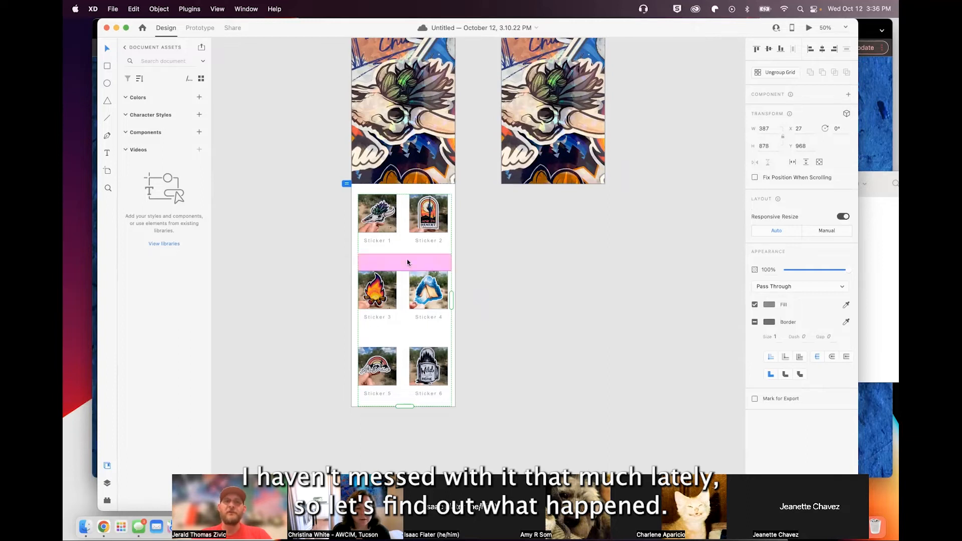
{"action": "left_click", "coordinate": [779, 72]}
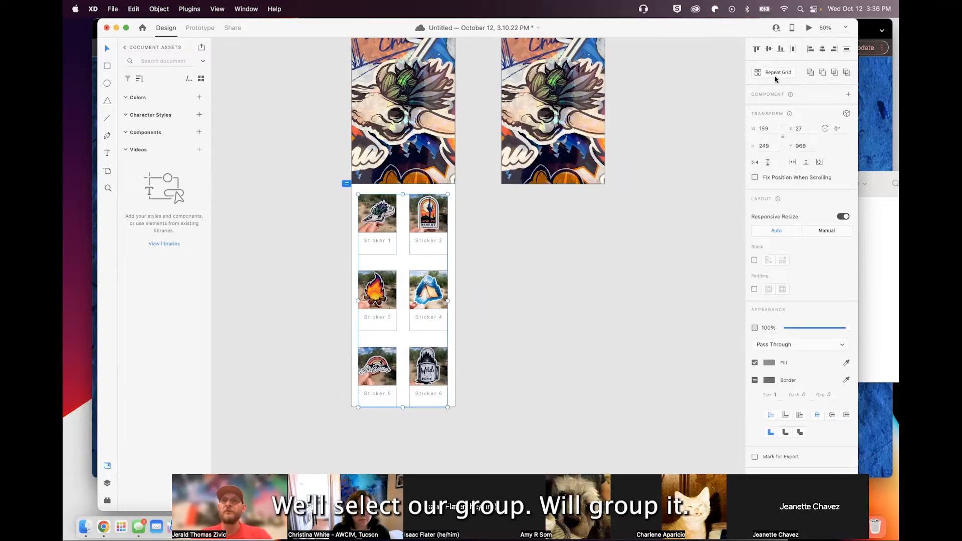
{"action": "left_click", "coordinate": [426, 245]}
{"action": "double_click", "coordinate": [428, 254]}
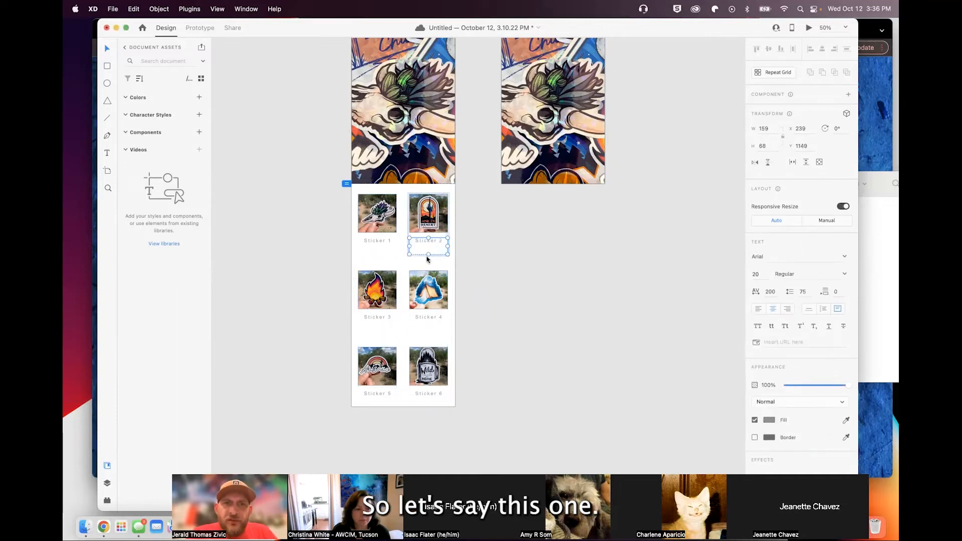
{"action": "mouse_move", "coordinate": [428, 254]}
{"action": "left_mouse_down"}
{"action": "mouse_move", "coordinate": [429, 244]}
{"action": "mouse_move", "coordinate": [429, 264]}
{"action": "left_mouse_up"}
- Repeat the text Sticker 2 on four lines in its caption and set the line spacing to 25
{"action": "double_click", "coordinate": [434, 241]}
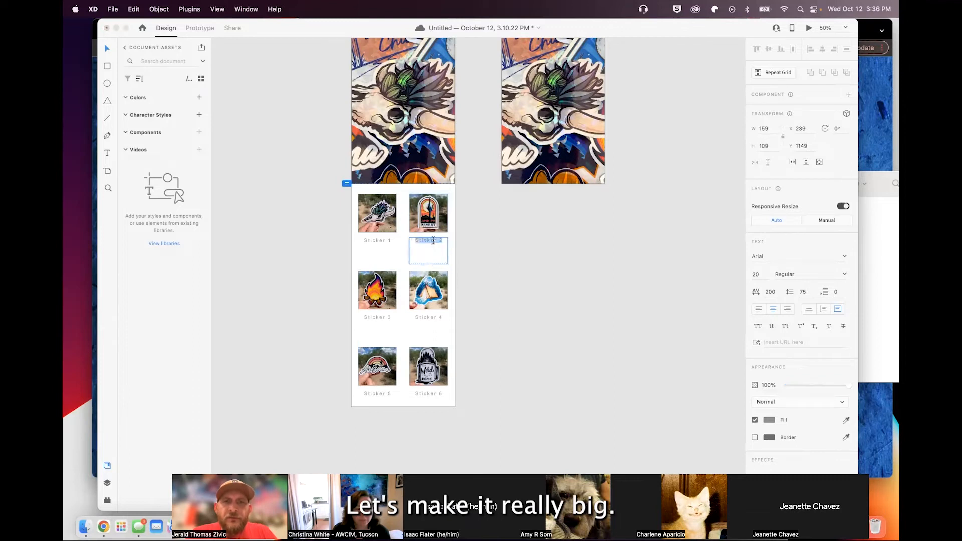
{"action": "key", "text": "super+c"}
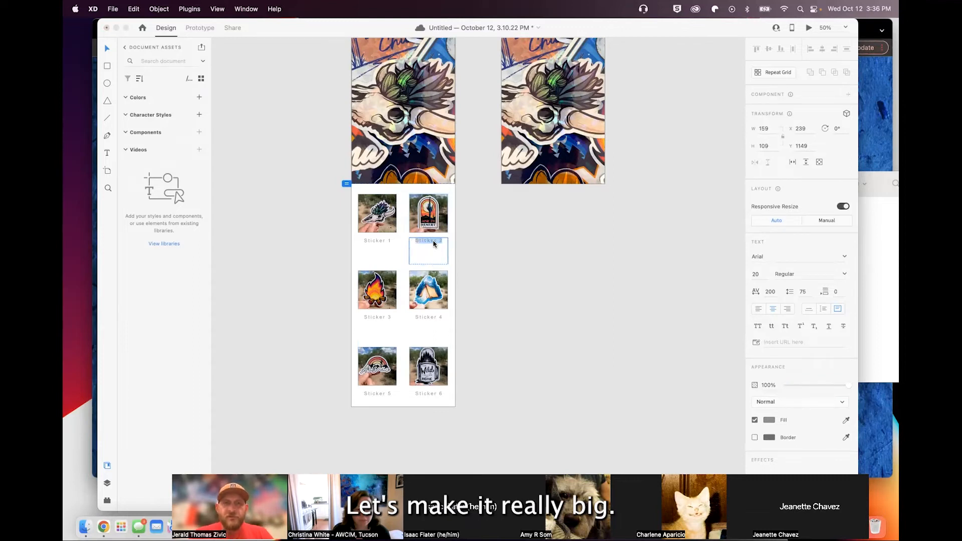
{"action": "left_click", "coordinate": [425, 251]}
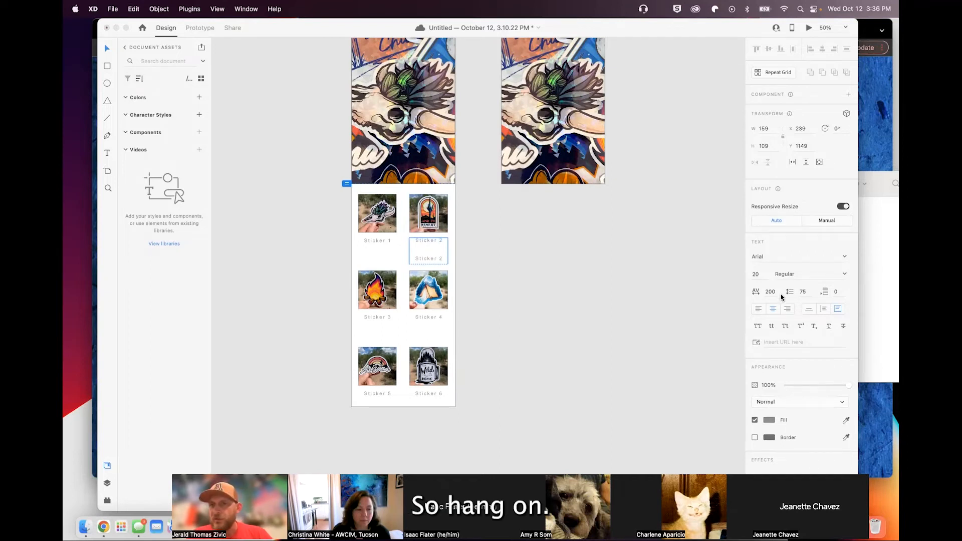
{"action": "left_click", "coordinate": [803, 292]}
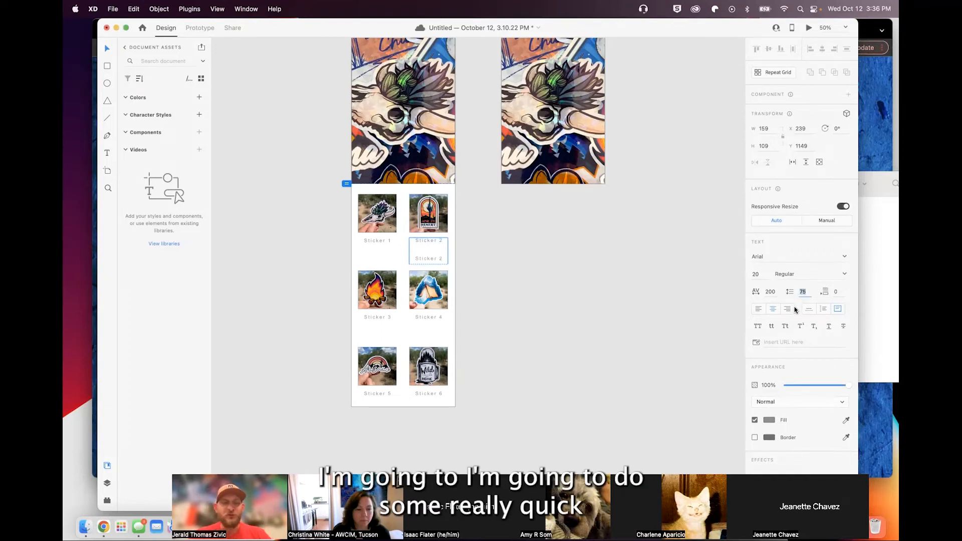
{"action": "type", "text": "25"}
{"action": "key", "text": "Return"}
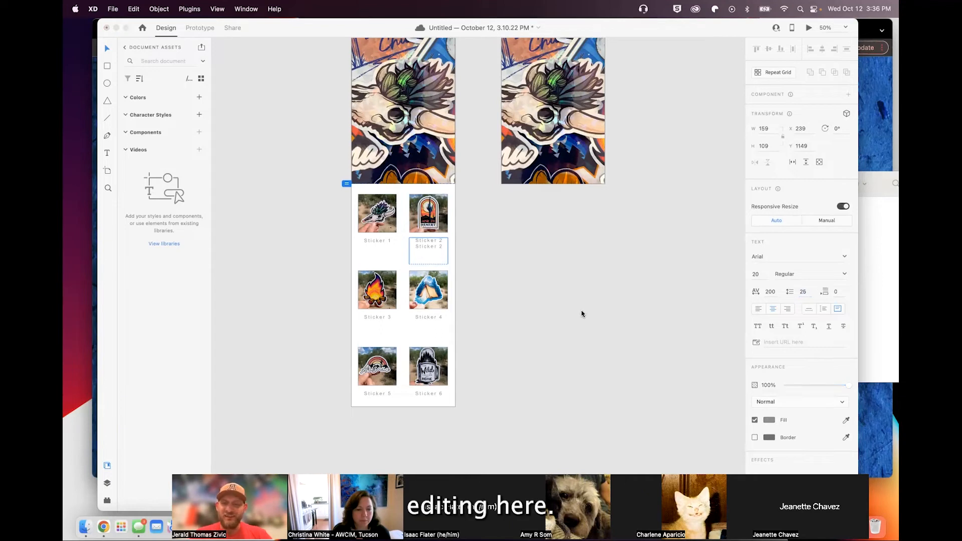
{"action": "key", "text": "super+v"}
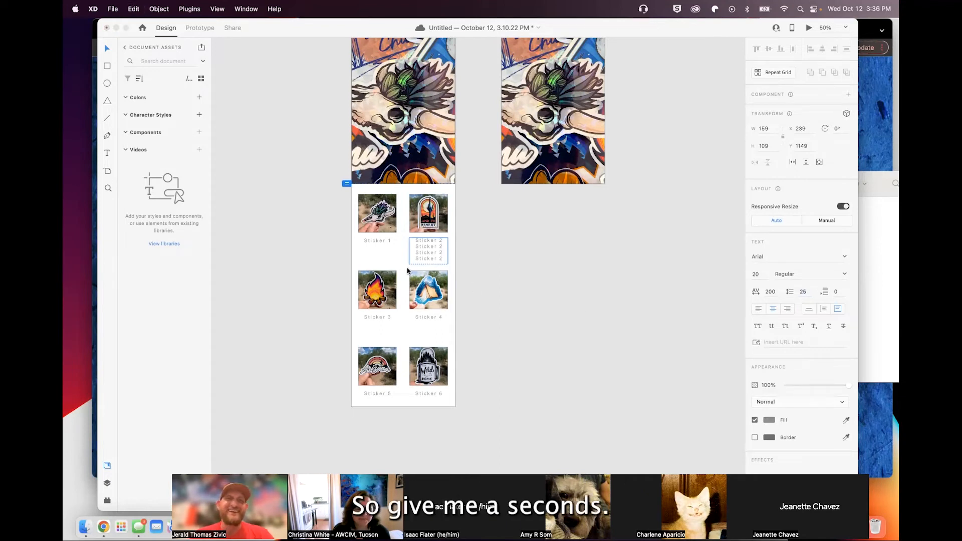
{"action": "left_click", "coordinate": [108, 50]}
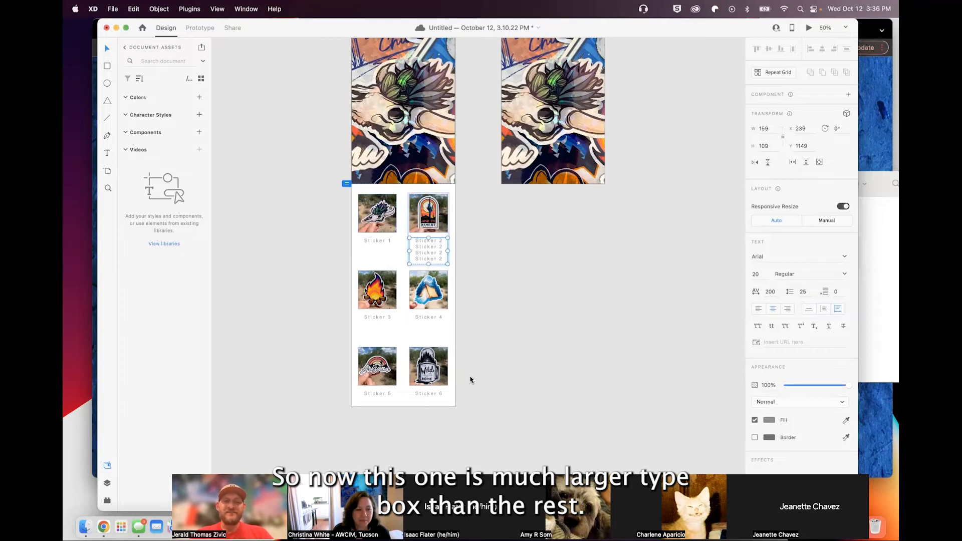
- Select all six sticker images and captions below the hero image and regroup them into one repeat grid
{"action": "left_click_drag", "start_coordinate": [323, 195], "coordinate": [486, 405]}
{"action": "left_click", "coordinate": [480, 229]}
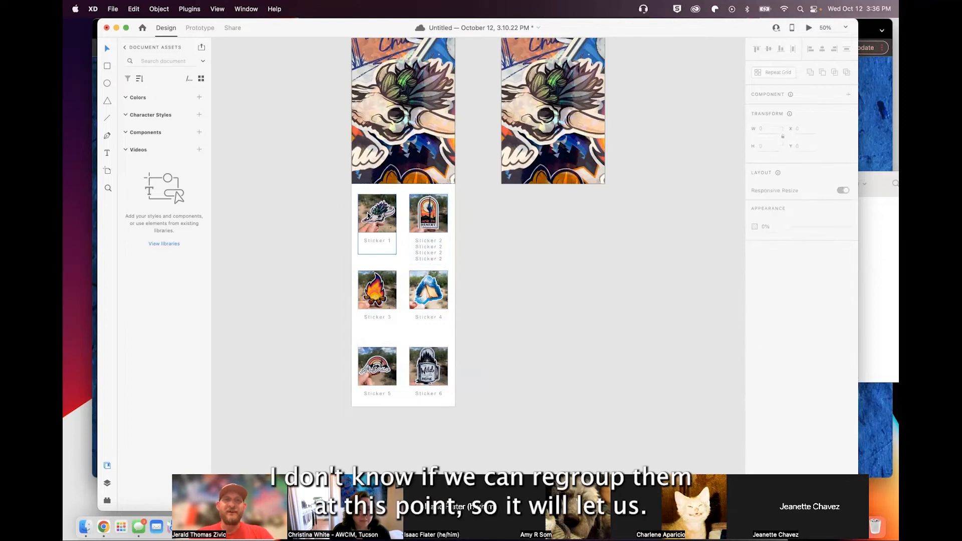
{"action": "left_click_drag", "start_coordinate": [344, 192], "coordinate": [478, 407]}
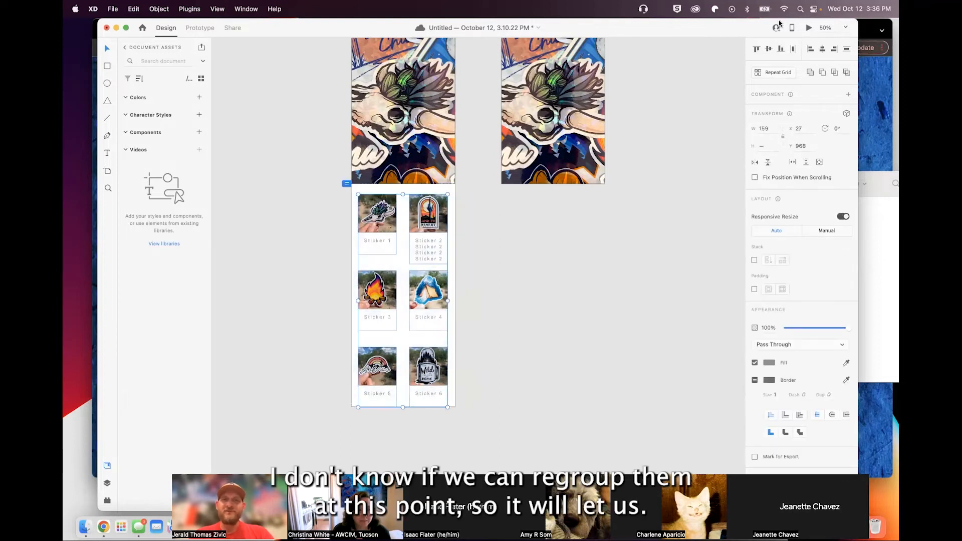
{"action": "left_click", "coordinate": [775, 71]}
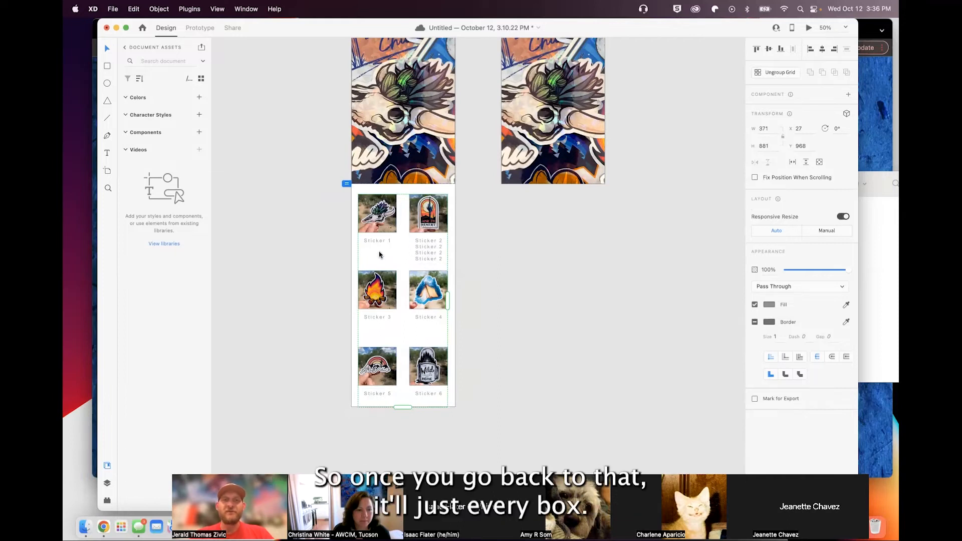
{"action": "mouse_move", "coordinate": [448, 299]}
{"action": "left_mouse_down"}
{"action": "mouse_move", "coordinate": [433, 295]}
{"action": "mouse_move", "coordinate": [540, 286]}
{"action": "mouse_move", "coordinate": [447, 296]}
{"action": "left_mouse_up"}
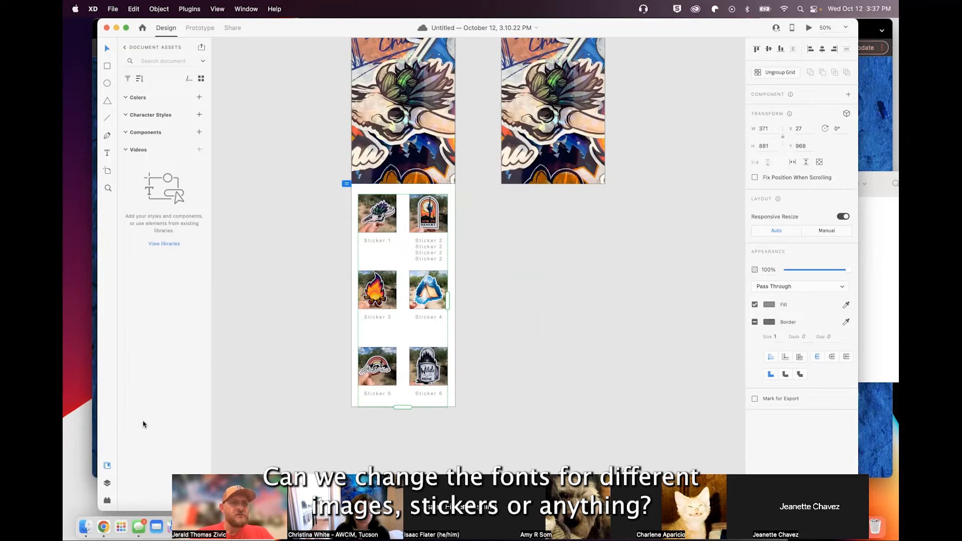
- Restyle only the Sticker 1 caption inside the repeat grid, trying Avenir Next and settling on Arial Black as its font
{"action": "double_click", "coordinate": [380, 243]}
{"action": "double_click", "coordinate": [387, 241]}
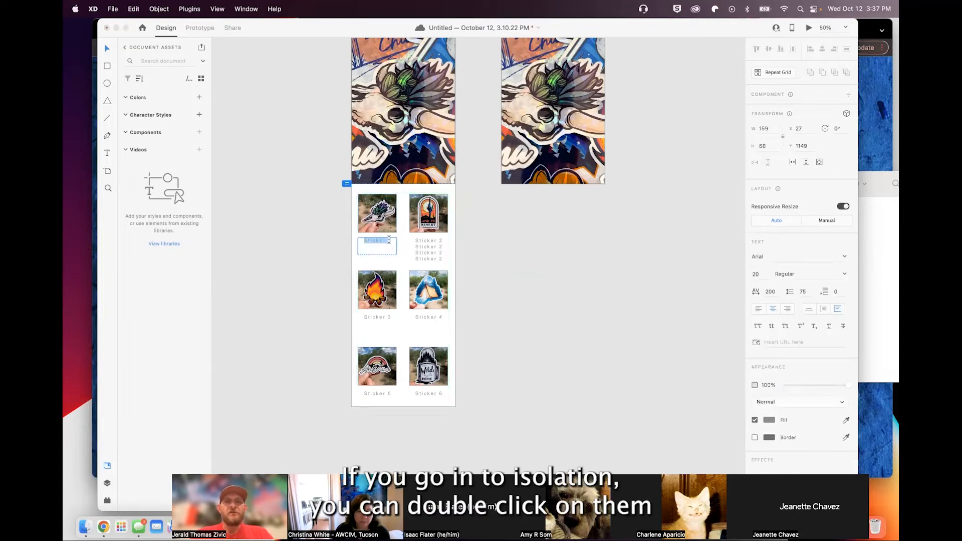
{"action": "left_click", "coordinate": [845, 257]}
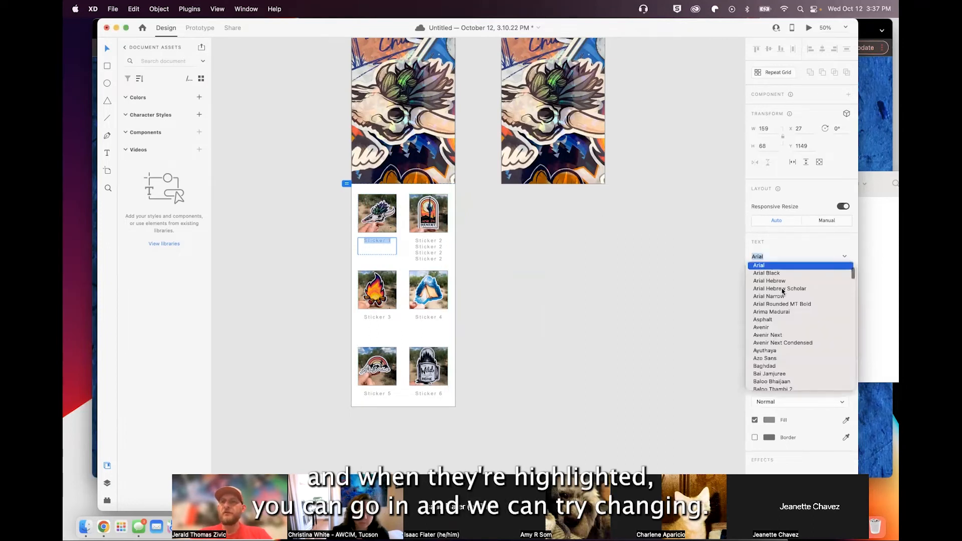
{"action": "left_click", "coordinate": [770, 335]}
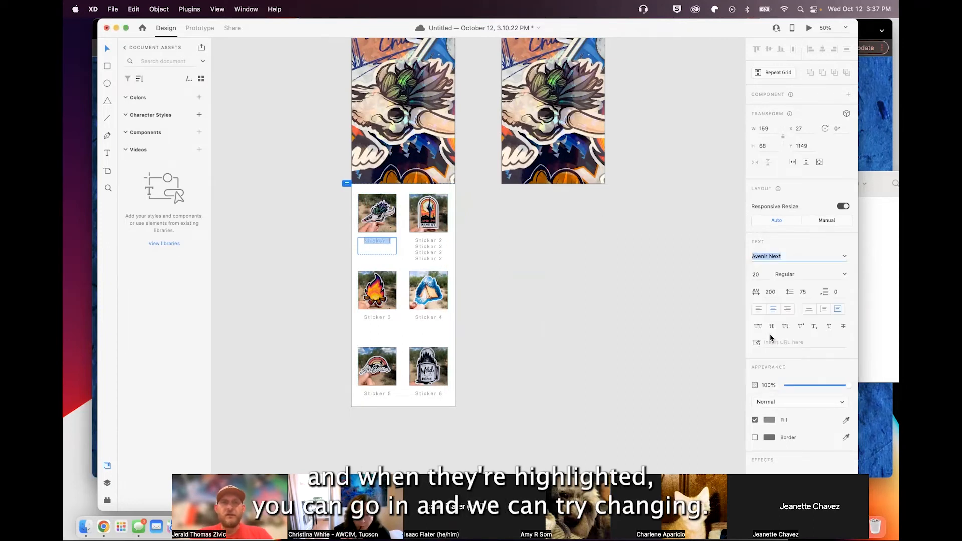
{"action": "left_click", "coordinate": [843, 257]}
{"action": "scroll", "coordinate": [777, 331], "scroll_direction": "down", "scroll_amount": 5}
{"action": "scroll", "coordinate": [777, 331], "scroll_direction": "down", "scroll_amount": 6}
{"action": "scroll", "coordinate": [776, 331], "scroll_direction": "up", "scroll_amount": 10}
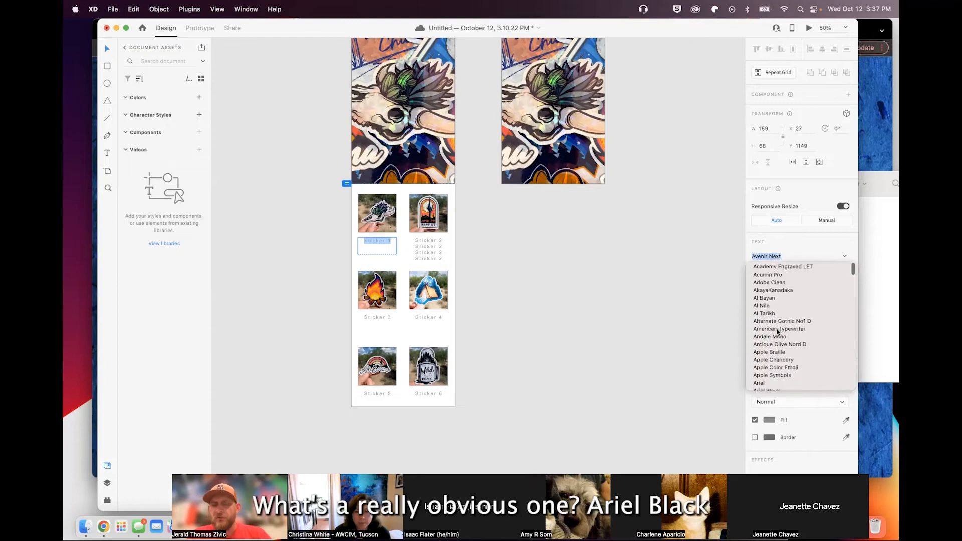
{"action": "type", "text": "Arial"}
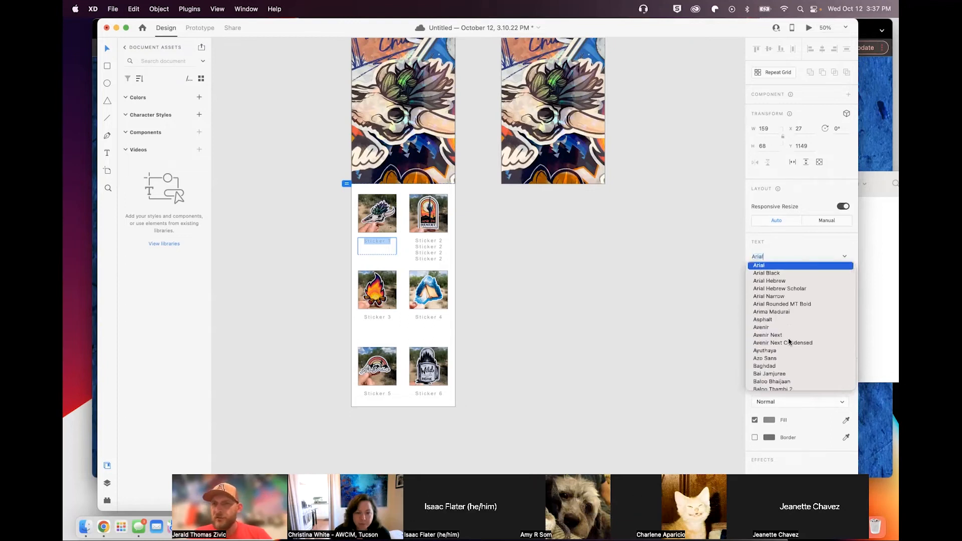
{"action": "left_click", "coordinate": [774, 273]}
{"action": "key", "text": "Escape"}
{"action": "key", "text": "Escape"}
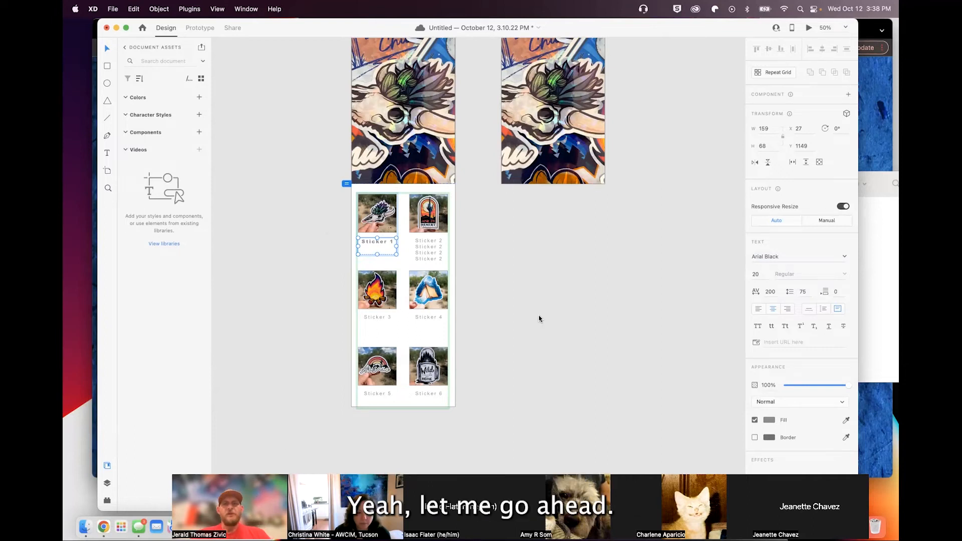
{"action": "left_click", "coordinate": [575, 303]}
- Switch to Finder, preview the STICKER NAMES text file, and return to Adobe XD
{"action": "left_click", "coordinate": [85, 526]}
{"action": "left_click", "coordinate": [625, 236]}
{"action": "key", "text": "space"}
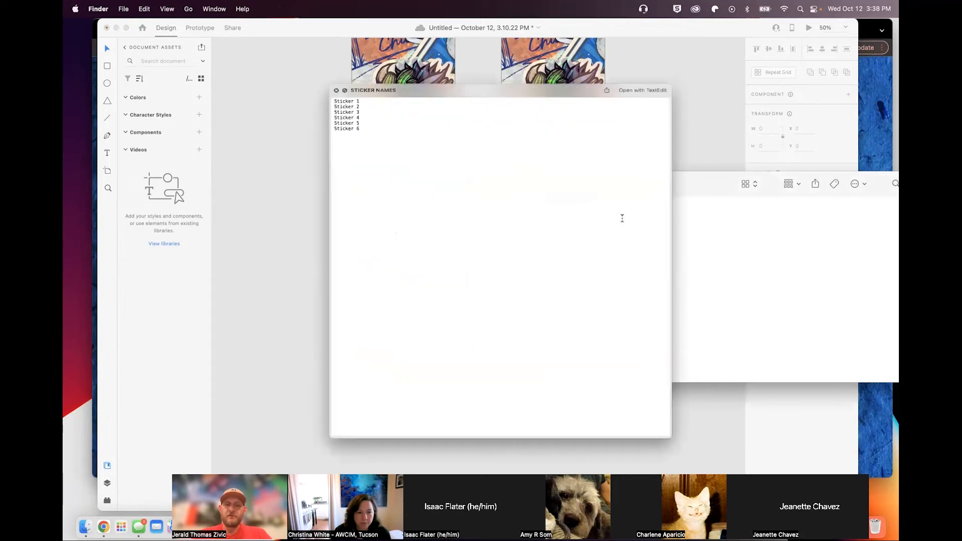
{"action": "left_click_drag", "start_coordinate": [462, 73], "coordinate": [485, 75]}
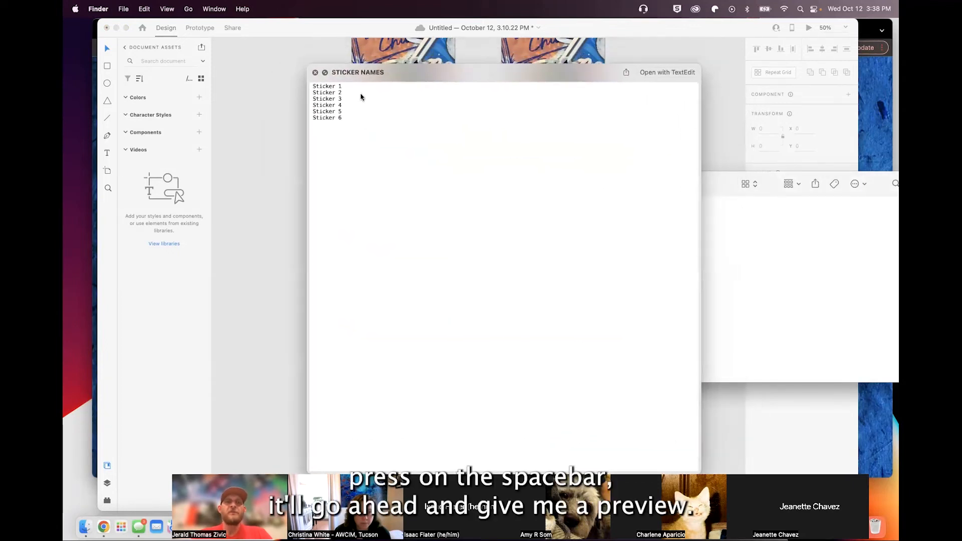
{"action": "mouse_move", "coordinate": [400, 76]}
{"action": "left_mouse_down"}
{"action": "mouse_move", "coordinate": [437, 76]}
{"action": "mouse_move", "coordinate": [388, 80]}
{"action": "left_mouse_up"}
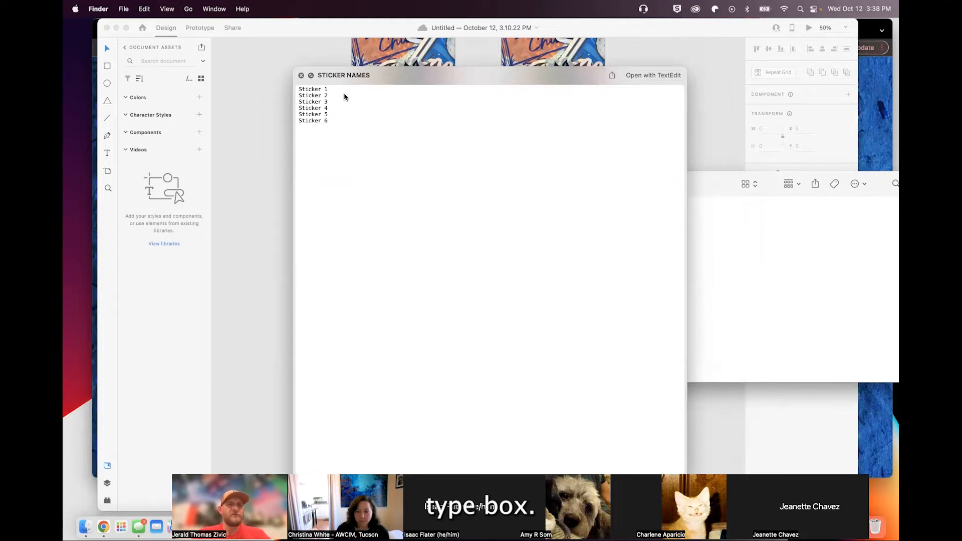
{"action": "left_click", "coordinate": [301, 75]}
{"action": "left_click", "coordinate": [656, 351]}
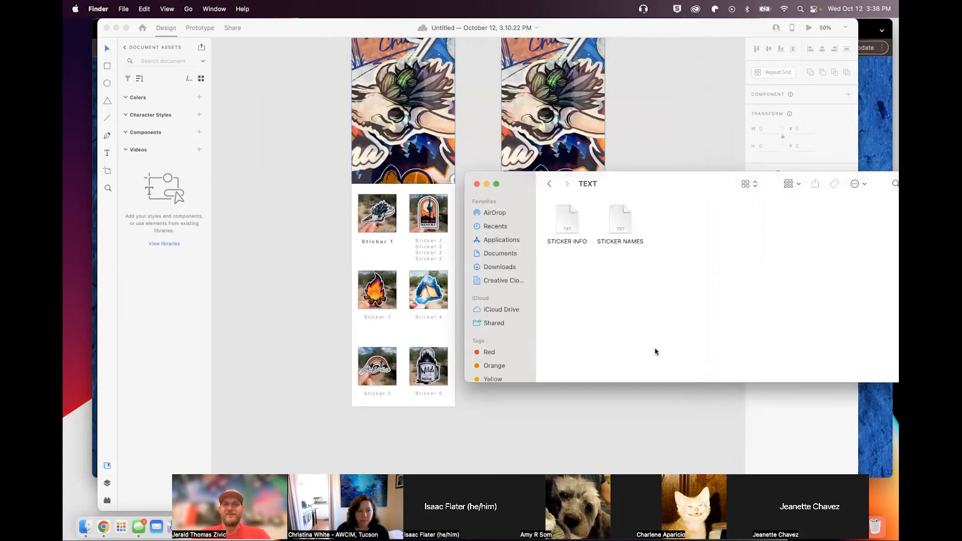
{"action": "left_click", "coordinate": [329, 255]}
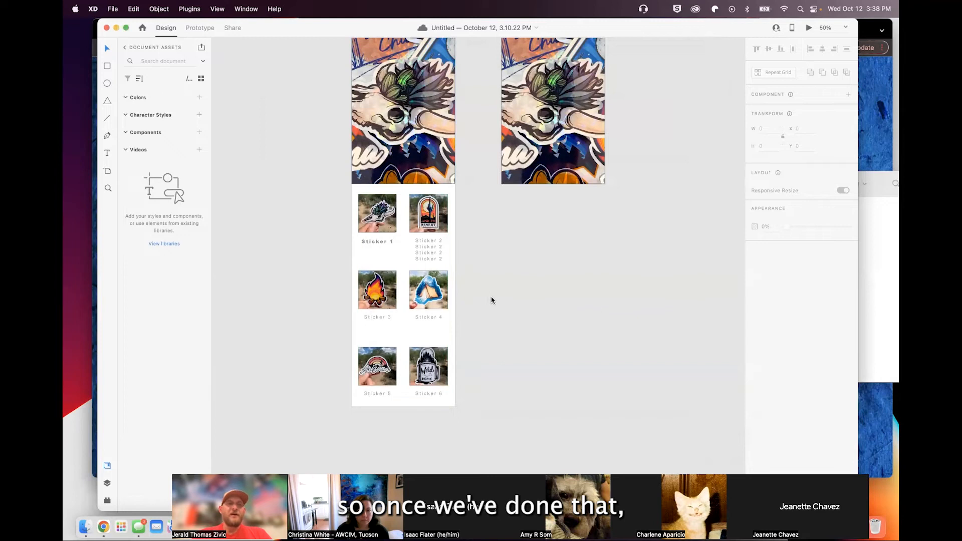
- Delete the large hero image from the STICKER 1 artboard
{"action": "scroll", "coordinate": [491, 297], "scroll_direction": "up", "scroll_amount": 2}
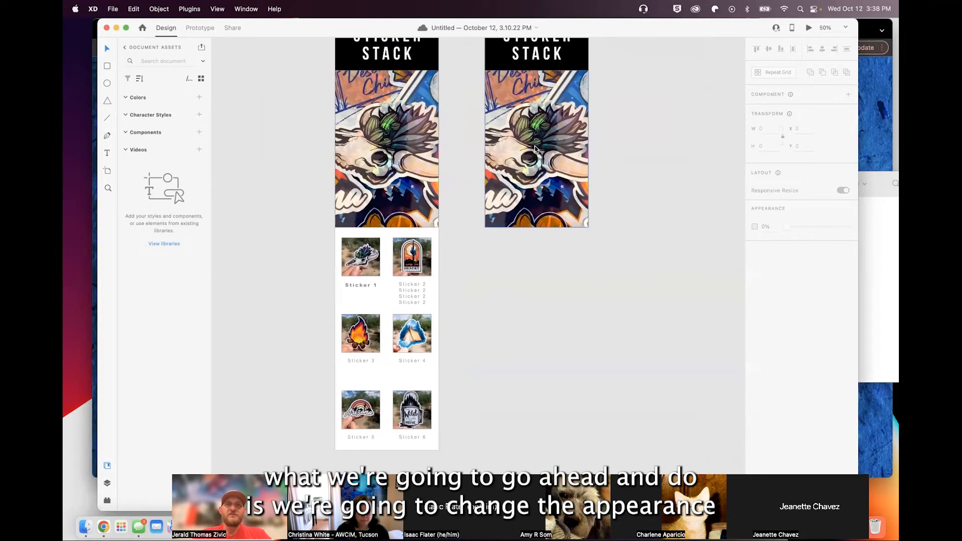
{"action": "scroll", "coordinate": [581, 113], "scroll_direction": "up", "scroll_amount": 2}
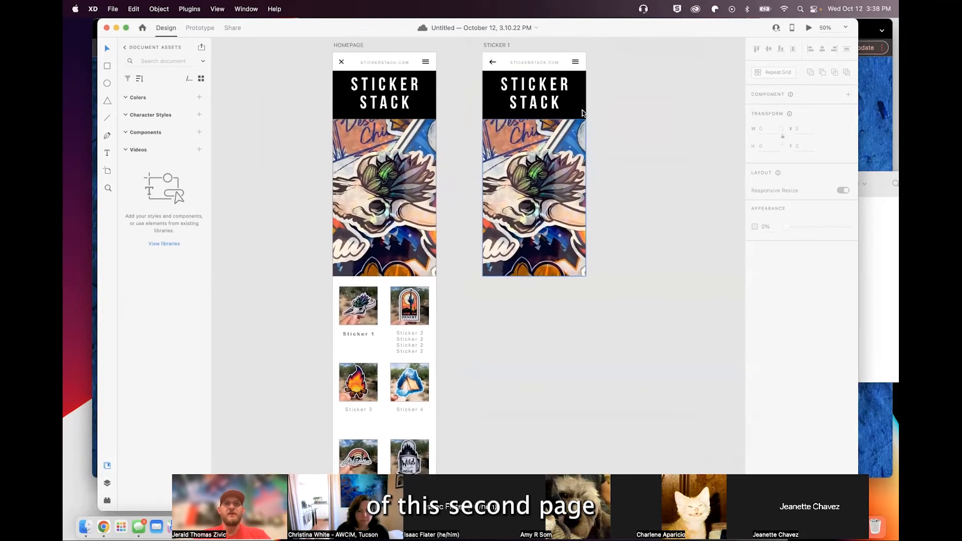
{"action": "scroll", "coordinate": [501, 140], "scroll_direction": "up", "scroll_amount": 2}
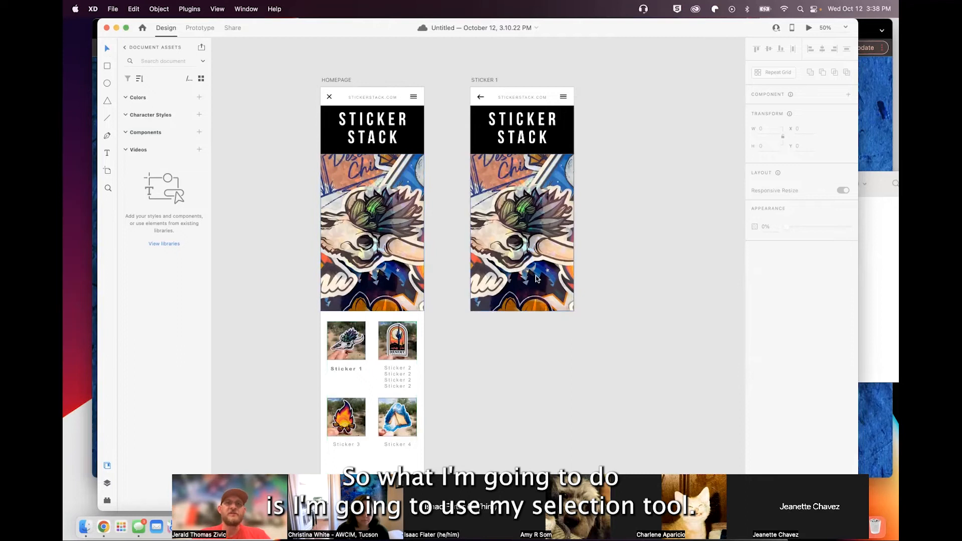
{"action": "left_click", "coordinate": [538, 247]}
{"action": "key", "text": "Delete"}
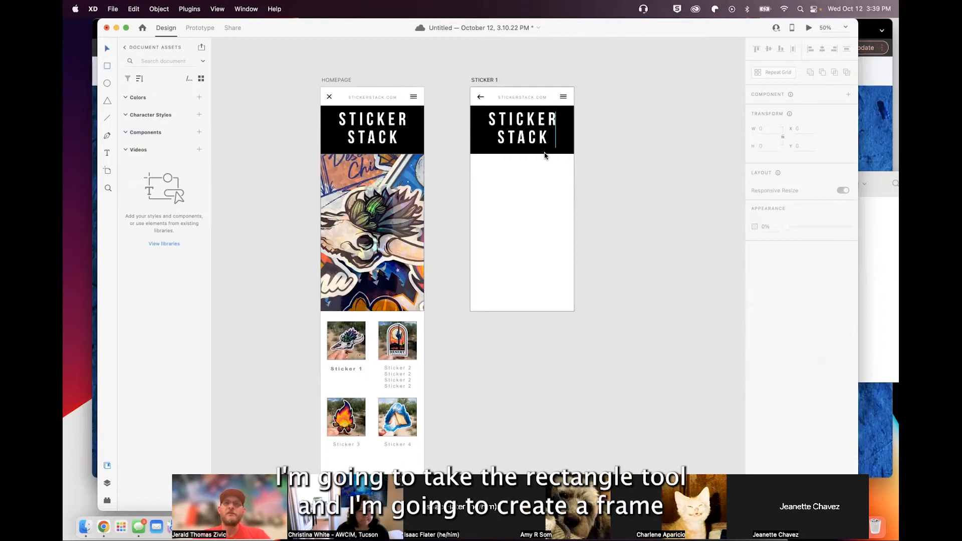
- Draw a square about 370 by 370 below the STICKER 1 artboard's header and fill it with STICKER 1.jpg from the STICKER FILES folder
{"action": "left_click_drag", "start_coordinate": [482, 166], "coordinate": [566, 255]}
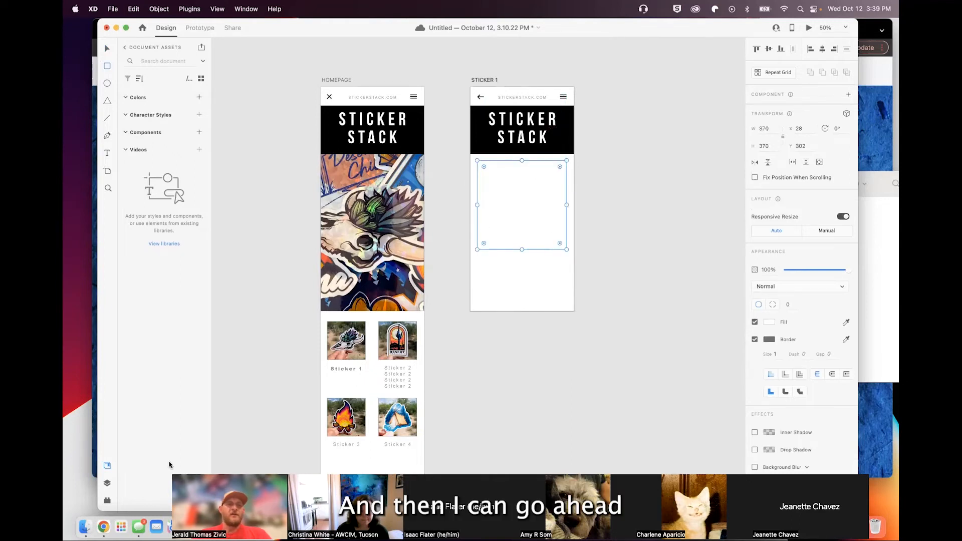
{"action": "left_click", "coordinate": [85, 526]}
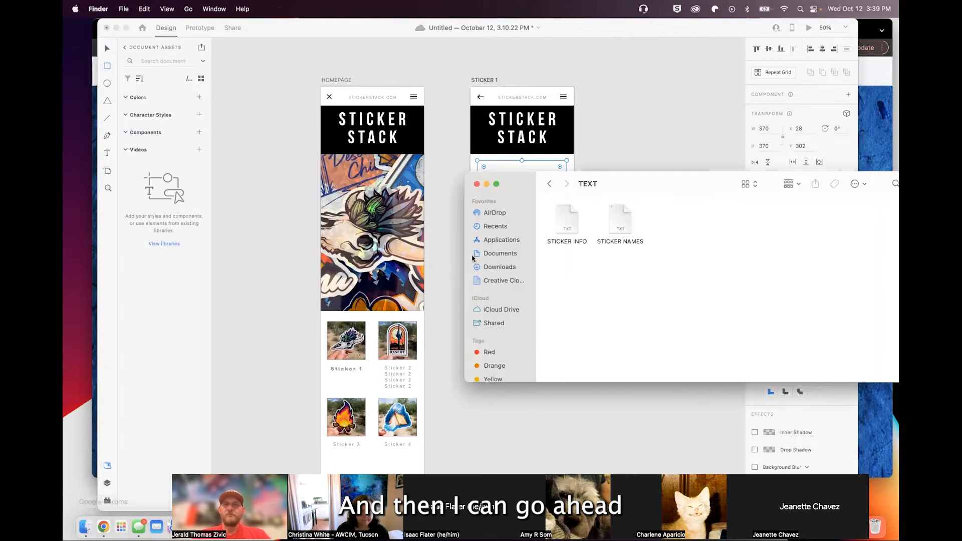
{"action": "left_click", "coordinate": [551, 185]}
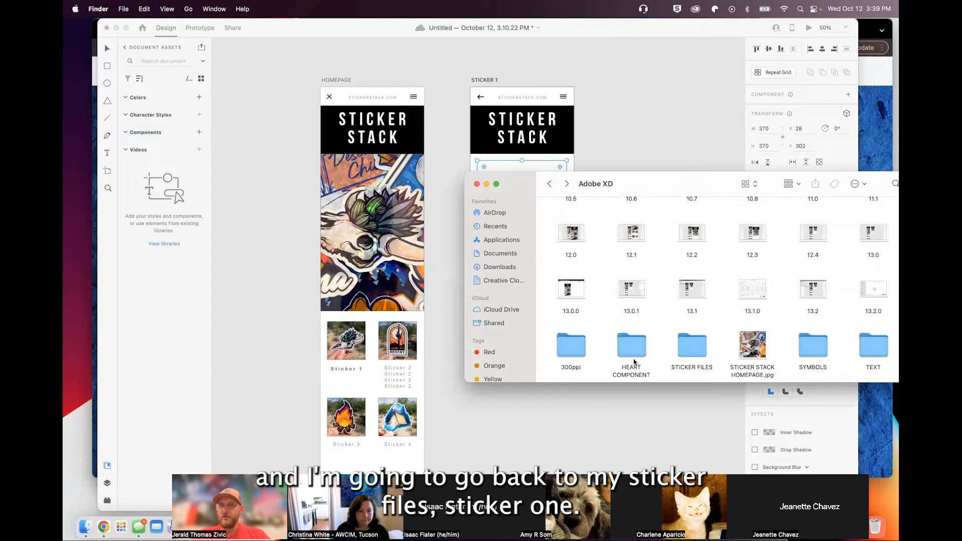
{"action": "double_click", "coordinate": [697, 352]}
{"action": "left_click_drag", "start_coordinate": [626, 180], "coordinate": [545, 339]}
{"action": "left_click_drag", "start_coordinate": [488, 378], "coordinate": [521, 207]}
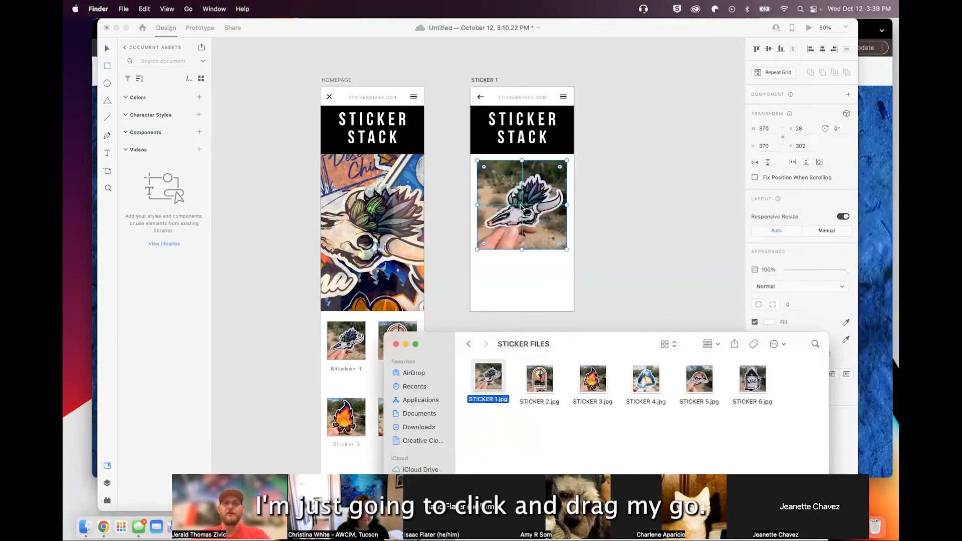
{"action": "left_click", "coordinate": [454, 283]}
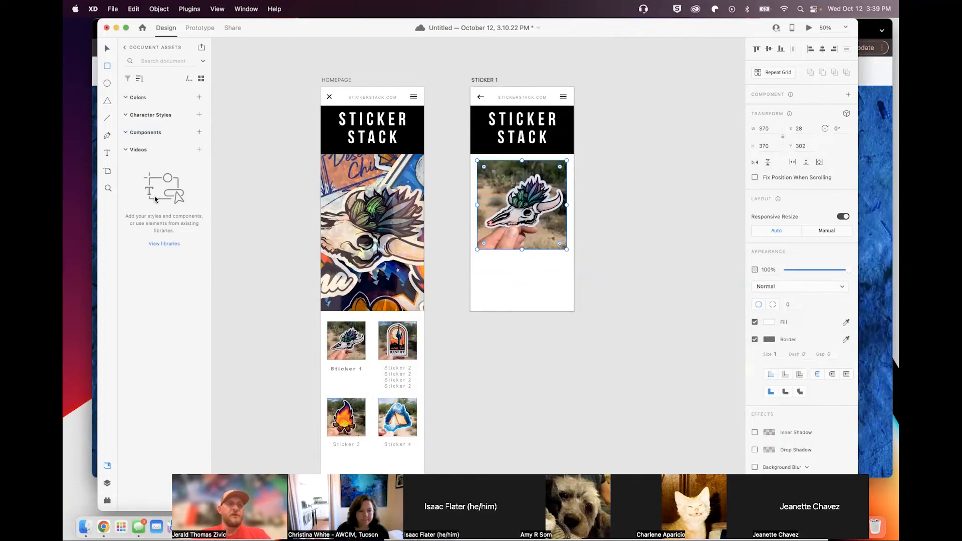
- Add a text box about 315 wide directly below the sticker image with the caption STICKER 1
{"action": "left_click", "coordinate": [107, 151]}
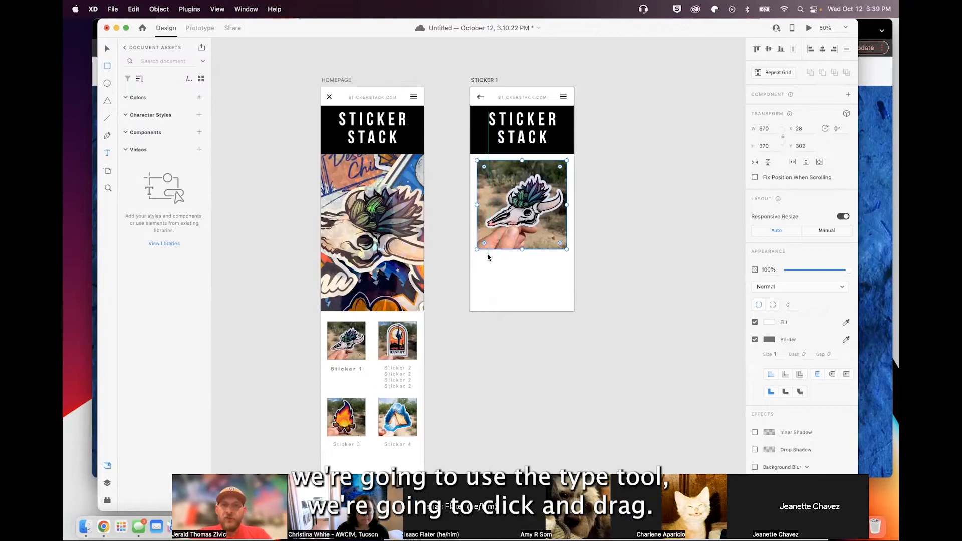
{"action": "left_click_drag", "start_coordinate": [484, 254], "coordinate": [559, 266]}
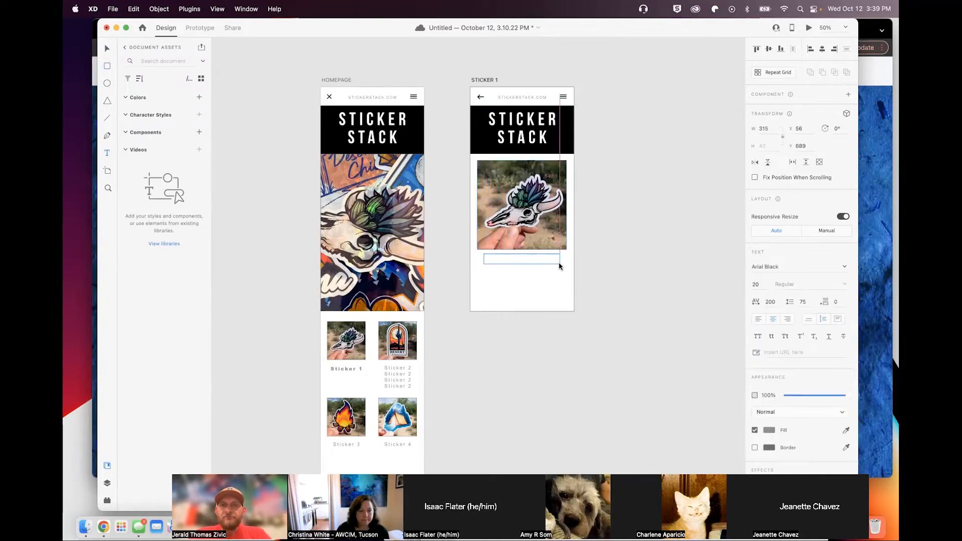
{"action": "type", "text": "STICKER 1"}
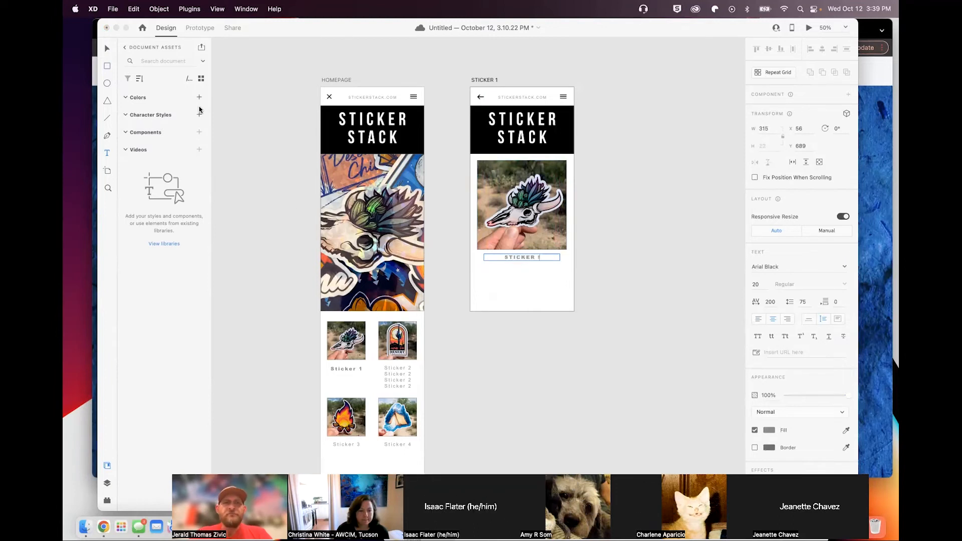
{"action": "left_click", "coordinate": [107, 49]}
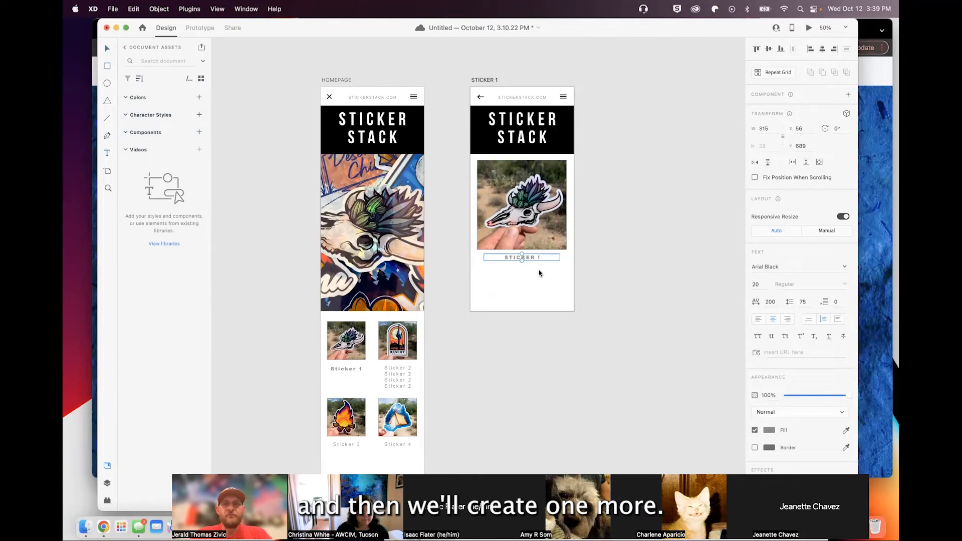
{"action": "left_click_drag", "start_coordinate": [477, 263], "coordinate": [567, 304]}
{"action": "key", "text": "r"}
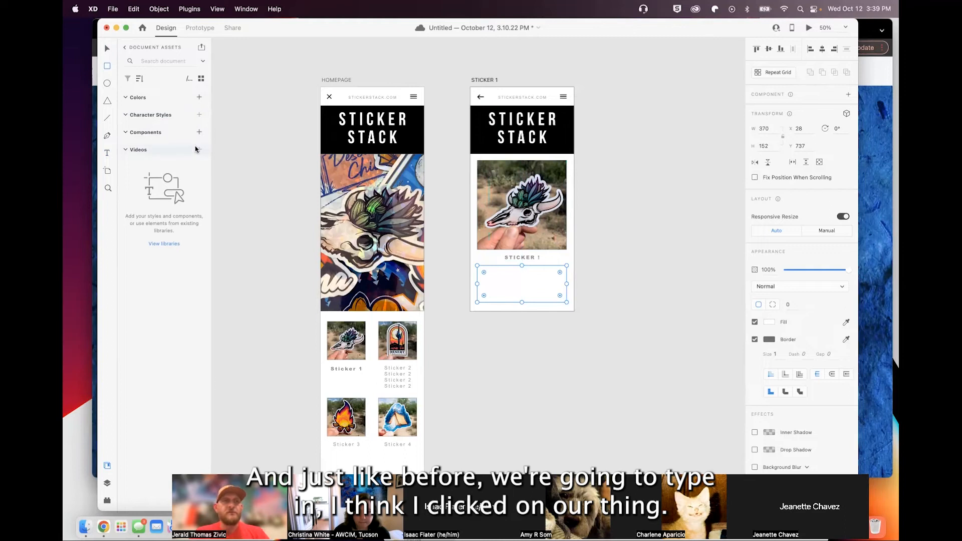
{"action": "key", "text": "Delete"}
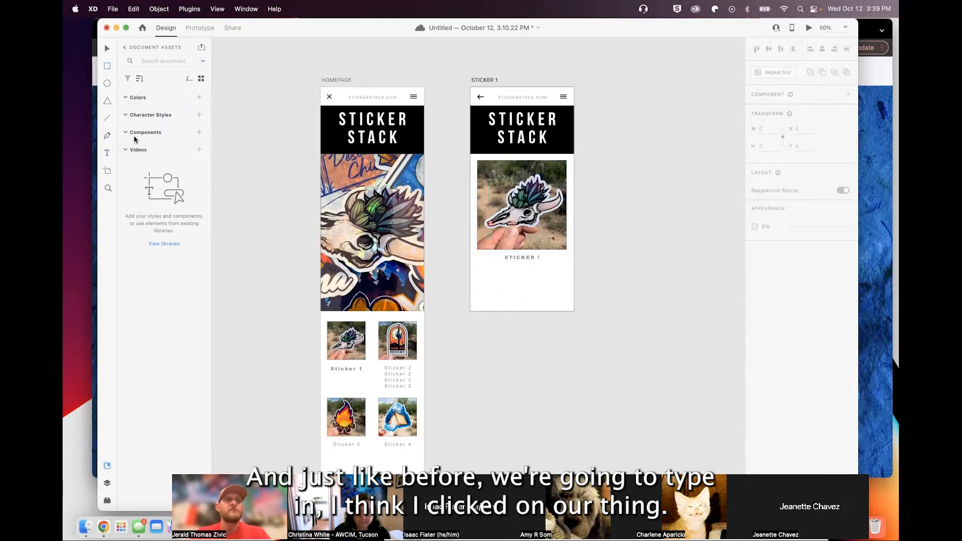
- Add a text box about 370 wide below the STICKER 1 caption reading INFORMATION and stretch its height to about 165
{"action": "left_click", "coordinate": [108, 154]}
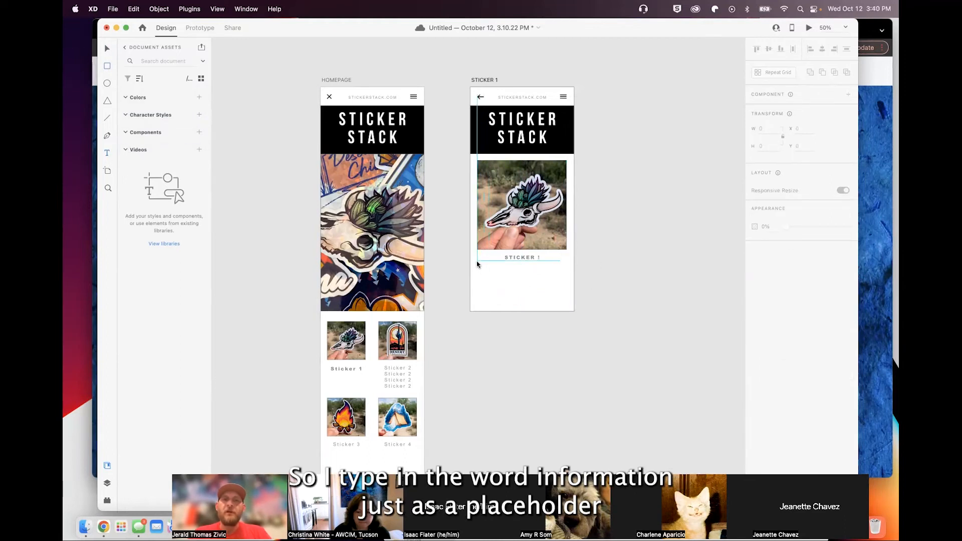
{"action": "left_click_drag", "start_coordinate": [477, 261], "coordinate": [567, 300]}
{"action": "type", "text": "INFORMATION"}
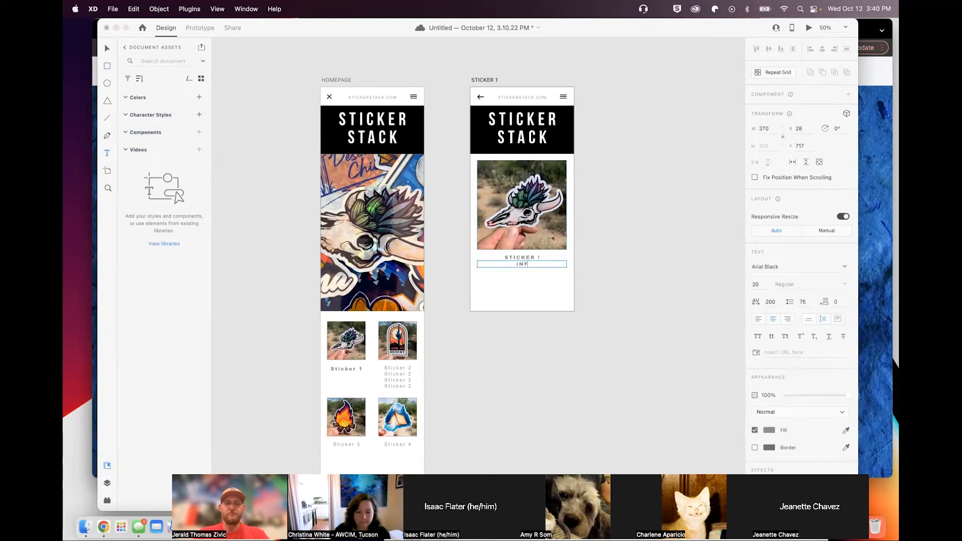
{"action": "left_click", "coordinate": [106, 49]}
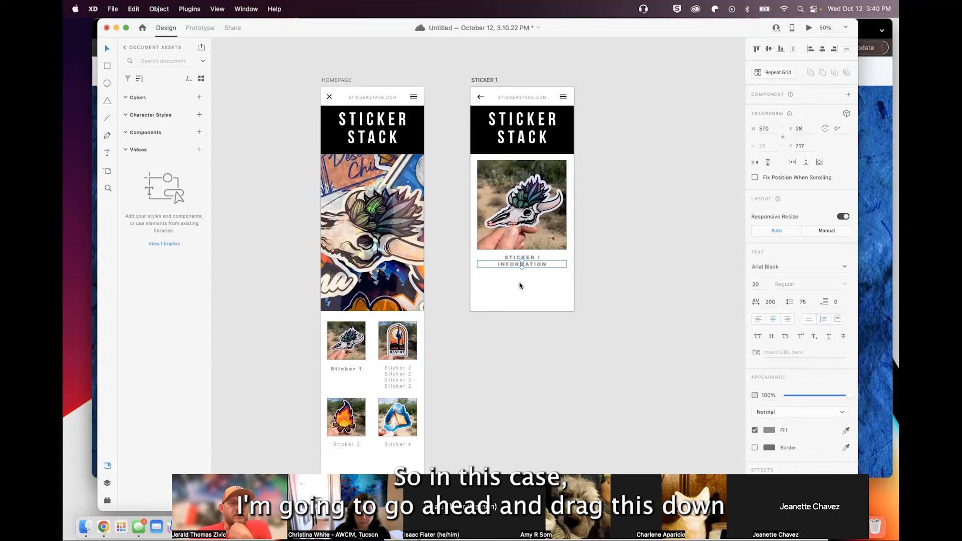
{"action": "left_click_drag", "start_coordinate": [522, 267], "coordinate": [524, 299]}
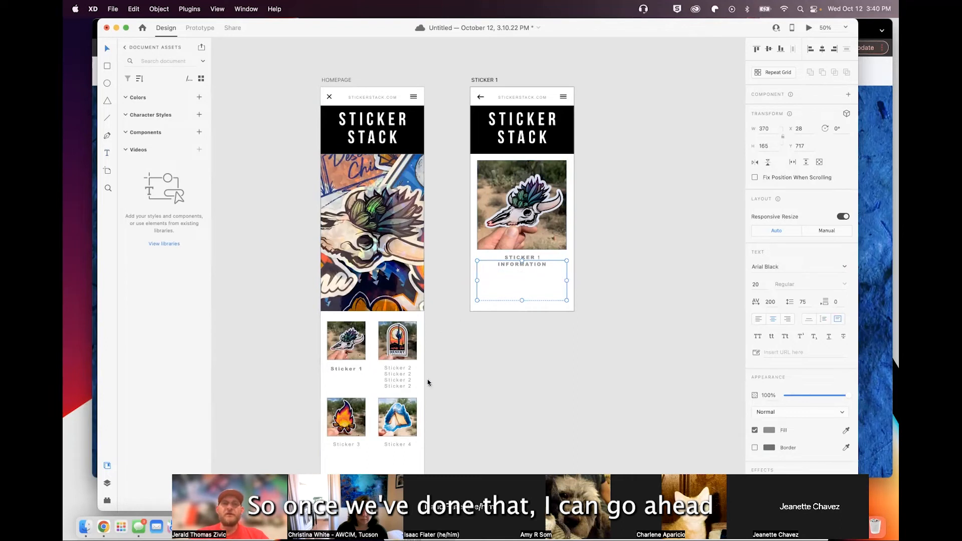
- Replace the INFORMATION text below the STICKER 1 caption with the contents of the STICKER INFO file from the TEXT folder
{"action": "left_click", "coordinate": [85, 526]}
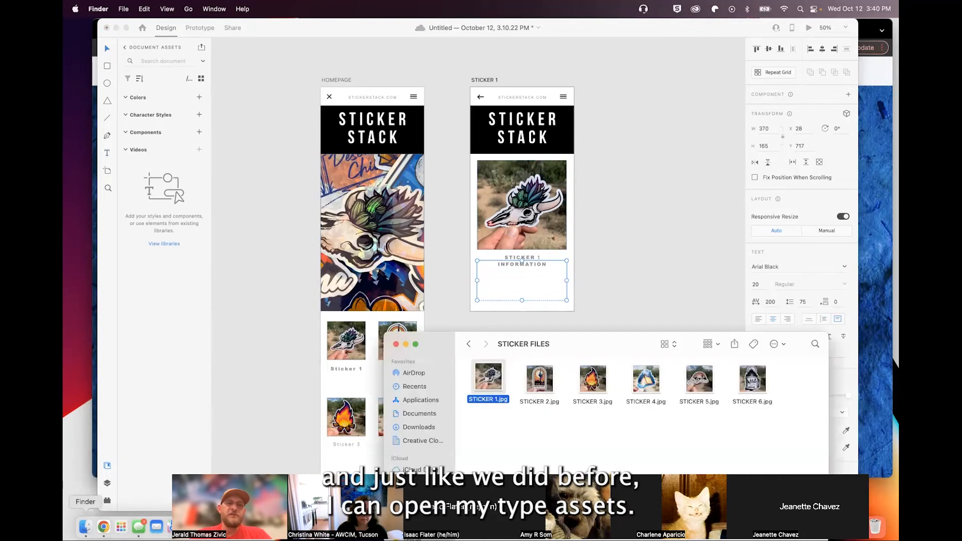
{"action": "left_click", "coordinate": [468, 345]}
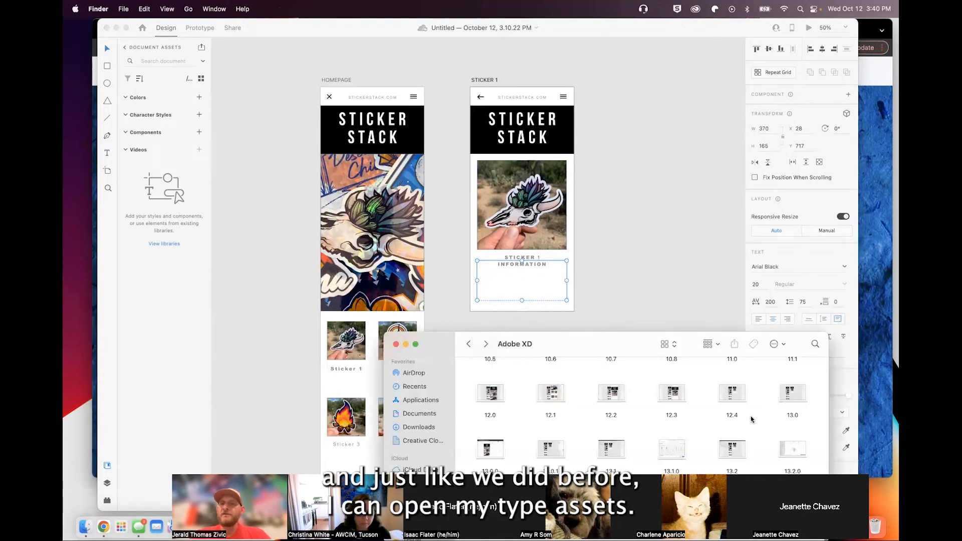
{"action": "left_click_drag", "start_coordinate": [635, 344], "coordinate": [311, 60]}
{"action": "left_click", "coordinate": [792, 448]}
{"action": "double_click", "coordinate": [792, 448]}
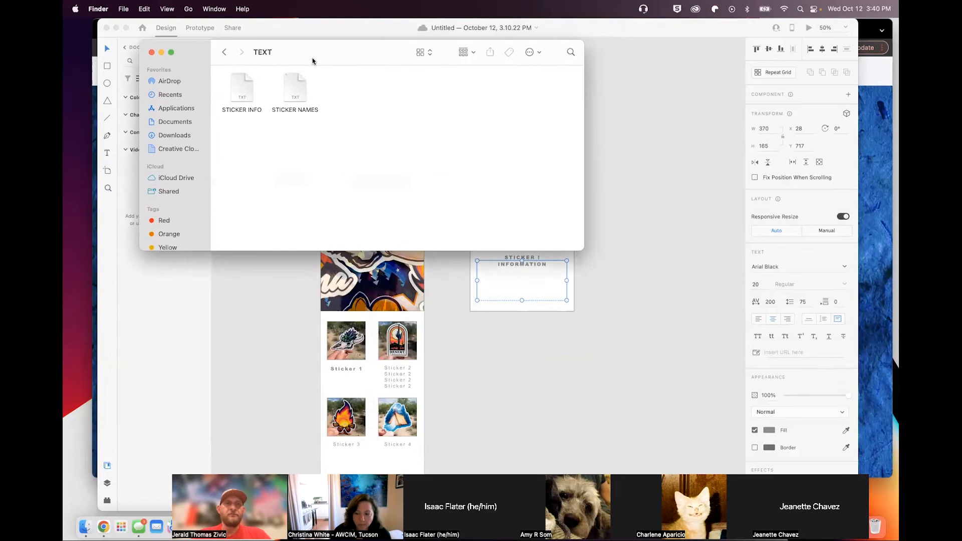
{"action": "left_click_drag", "start_coordinate": [244, 88], "coordinate": [521, 283]}
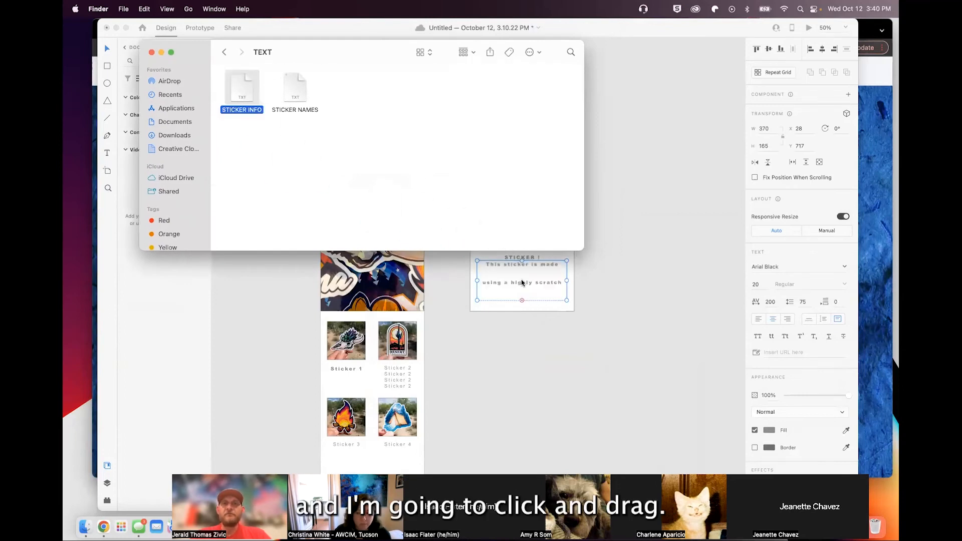
{"action": "left_click", "coordinate": [541, 290]}
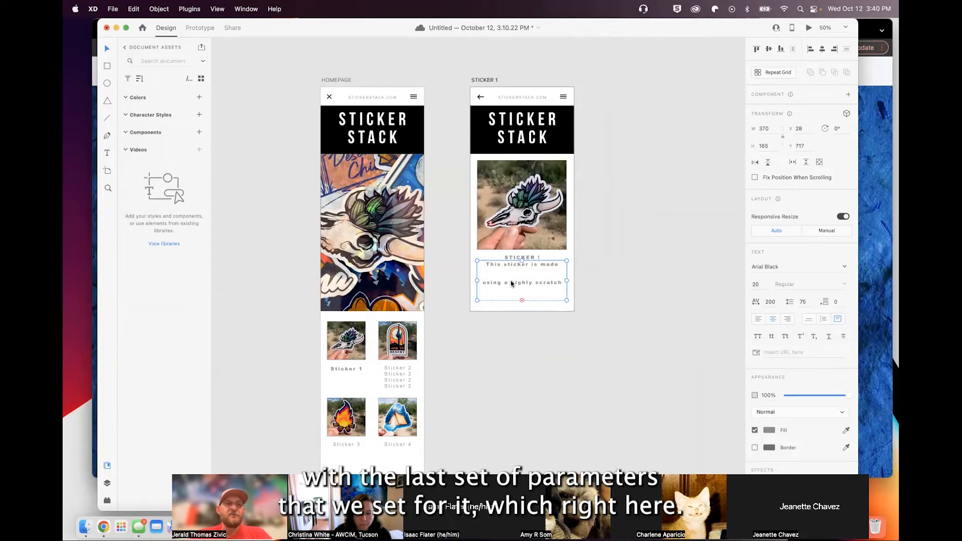
- Set the sticker description's line spacing to 25
{"action": "left_click", "coordinate": [801, 303]}
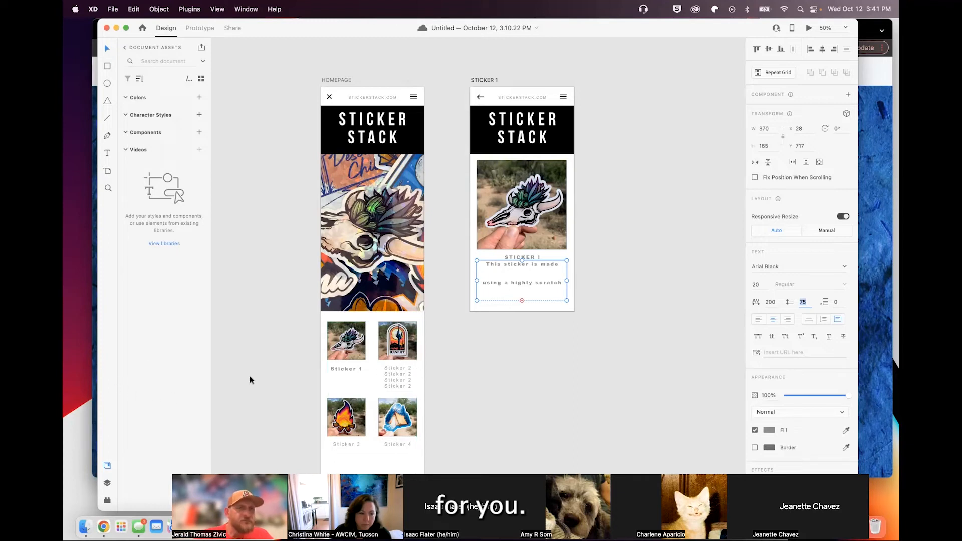
{"action": "left_click", "coordinate": [598, 314]}
{"action": "left_click", "coordinate": [529, 289]}
{"action": "left_click", "coordinate": [801, 301]}
{"action": "type", "text": "25"}
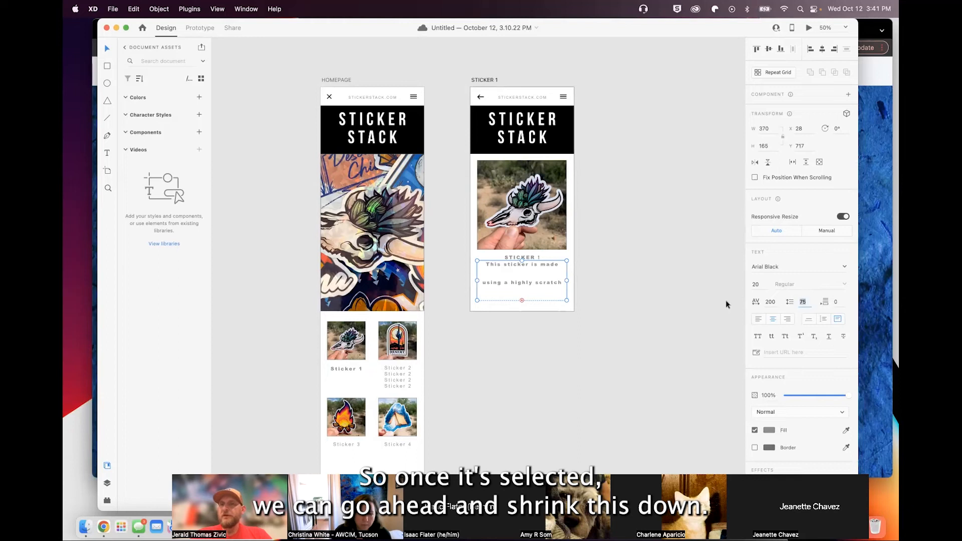
{"action": "key", "text": "Return"}
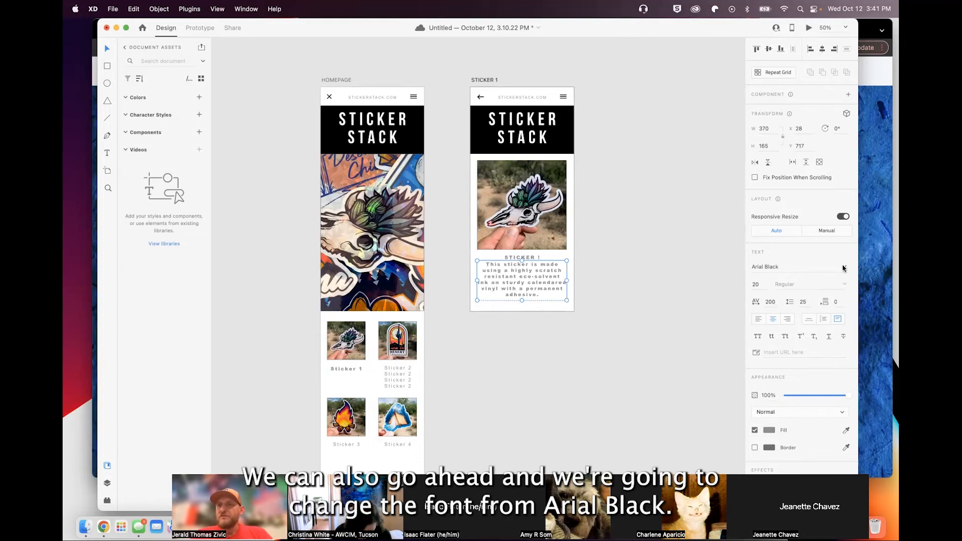
- Change the sticker description's font to Arial and move its text box slightly down to about Y 734
{"action": "left_click", "coordinate": [799, 270]}
{"action": "scroll", "coordinate": [783, 290], "scroll_direction": "up", "scroll_amount": 2}
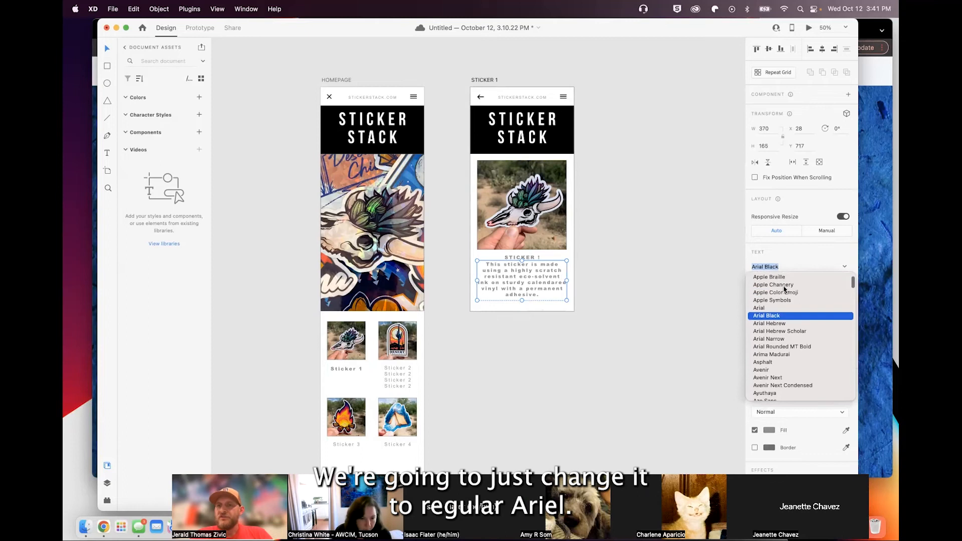
{"action": "left_click", "coordinate": [764, 307]}
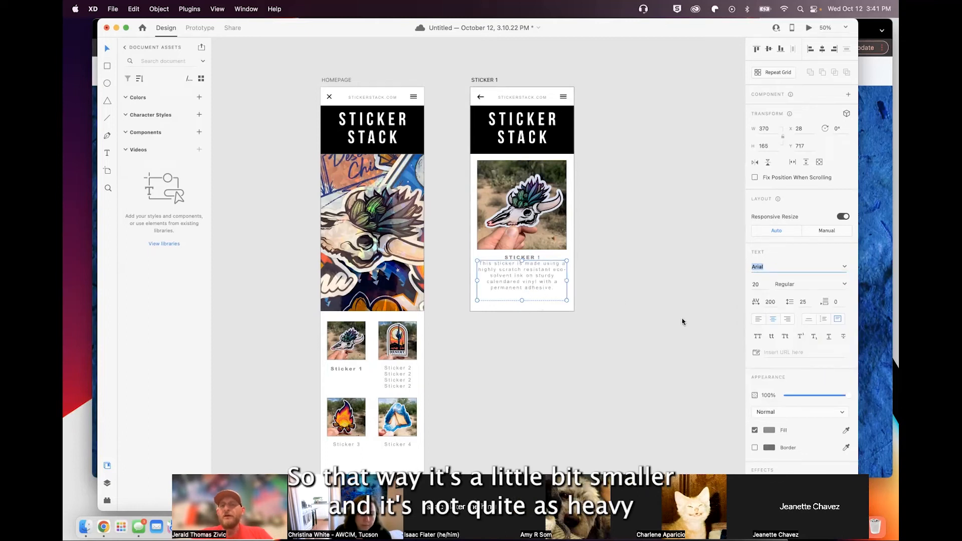
{"action": "left_click", "coordinate": [545, 282]}
{"action": "left_click_drag", "start_coordinate": [543, 279], "coordinate": [543, 283]}
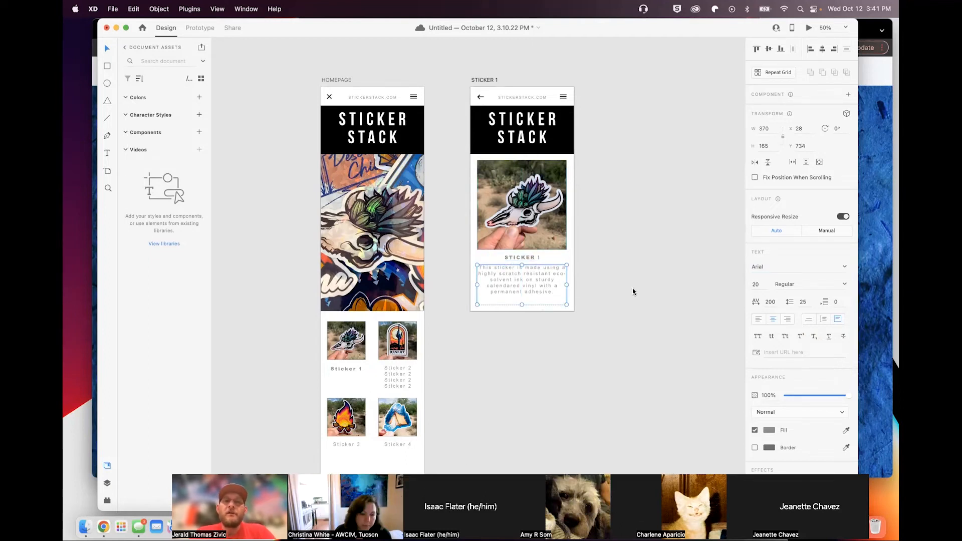
{"action": "left_click", "coordinate": [534, 326]}
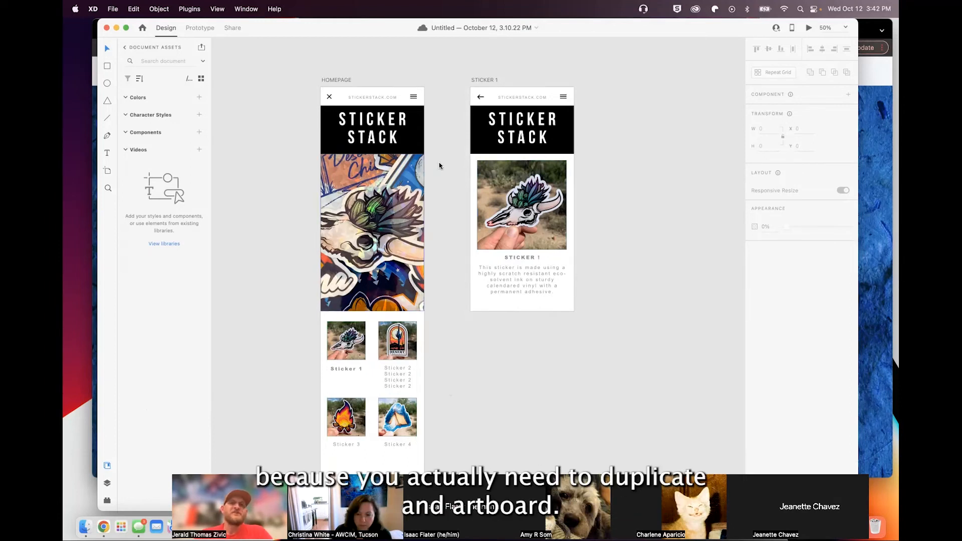
- Duplicate the STICKER 1 artboard beside the original and delete the copy
{"action": "left_click", "coordinate": [486, 81]}
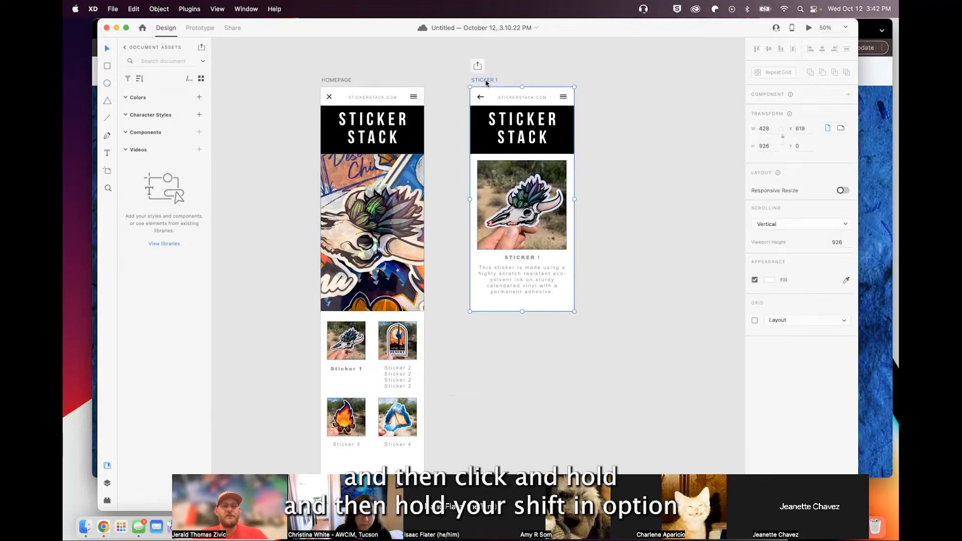
{"action": "left_click_drag", "start_coordinate": [486, 82], "coordinate": [639, 87]}
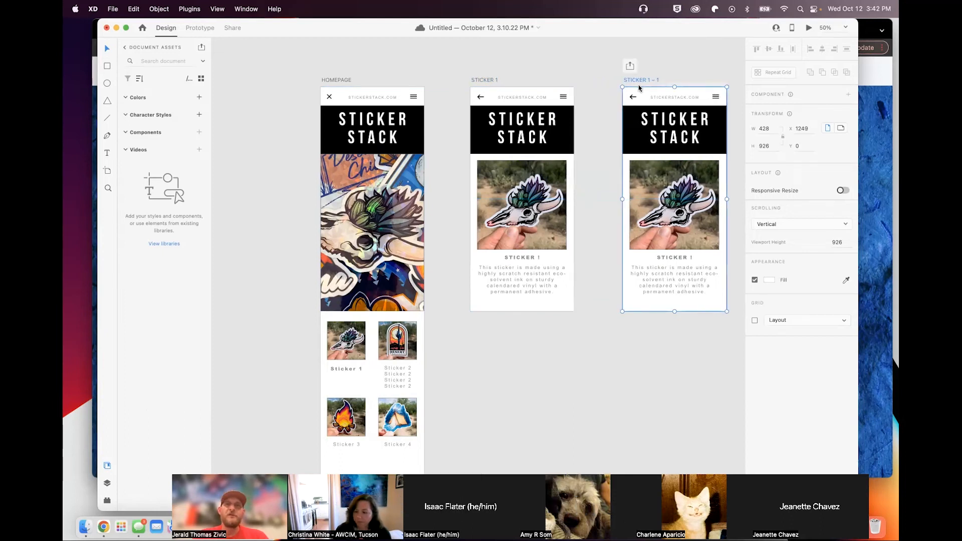
{"action": "key", "text": "Delete"}
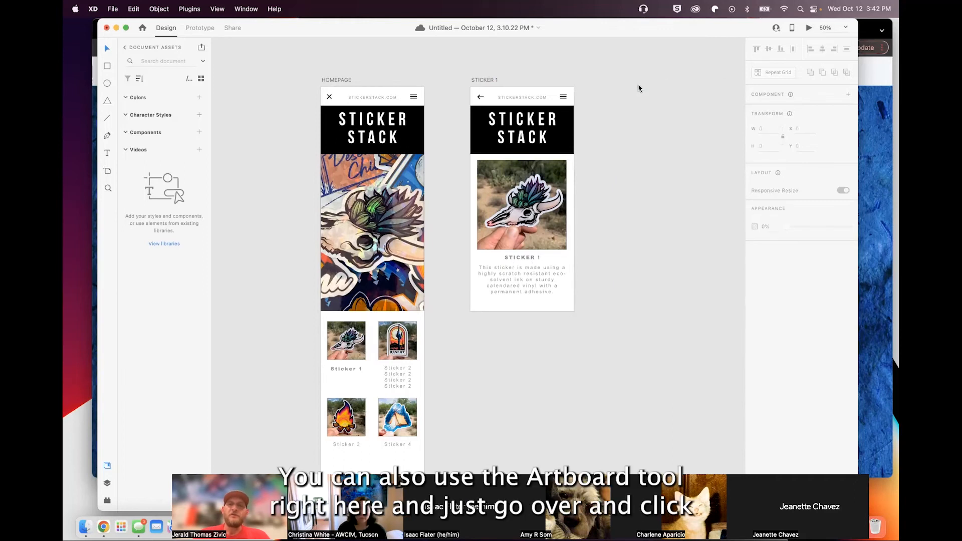
- Add a blank iPhone 13, 12 Pro Max artboard beside STICKER 1 and paste a copy of all STICKER 1 contents into it
{"action": "left_click", "coordinate": [107, 173]}
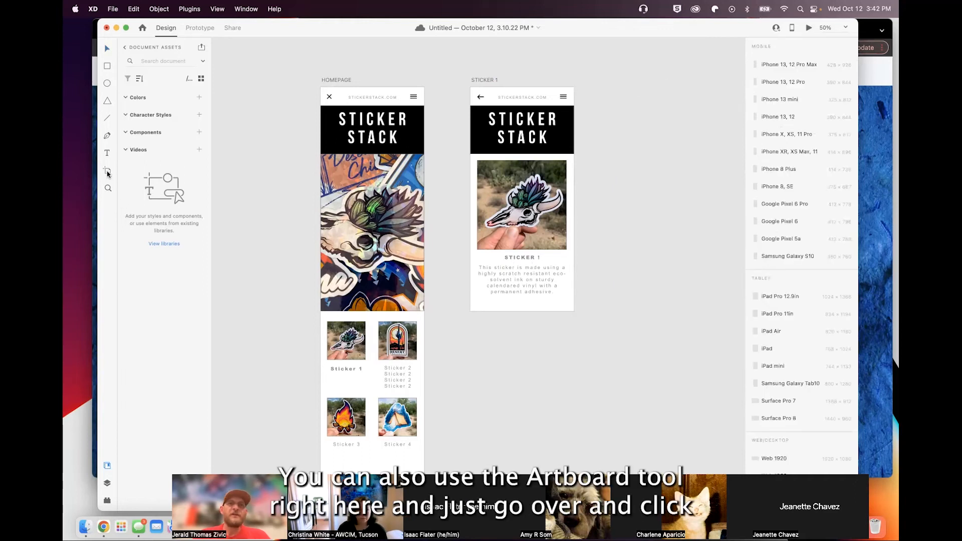
{"action": "left_click", "coordinate": [612, 114]}
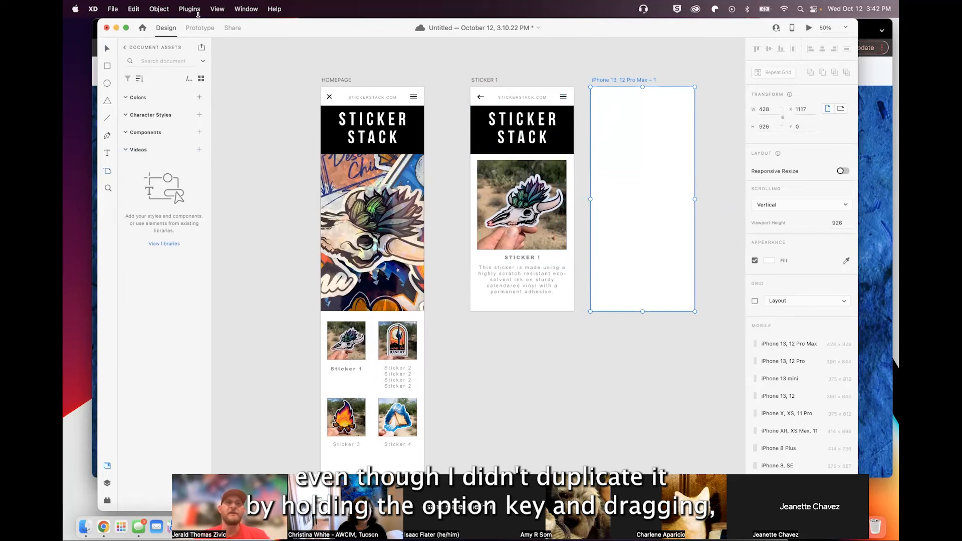
{"action": "left_click", "coordinate": [107, 48]}
{"action": "left_click_drag", "start_coordinate": [576, 323], "coordinate": [456, 91]}
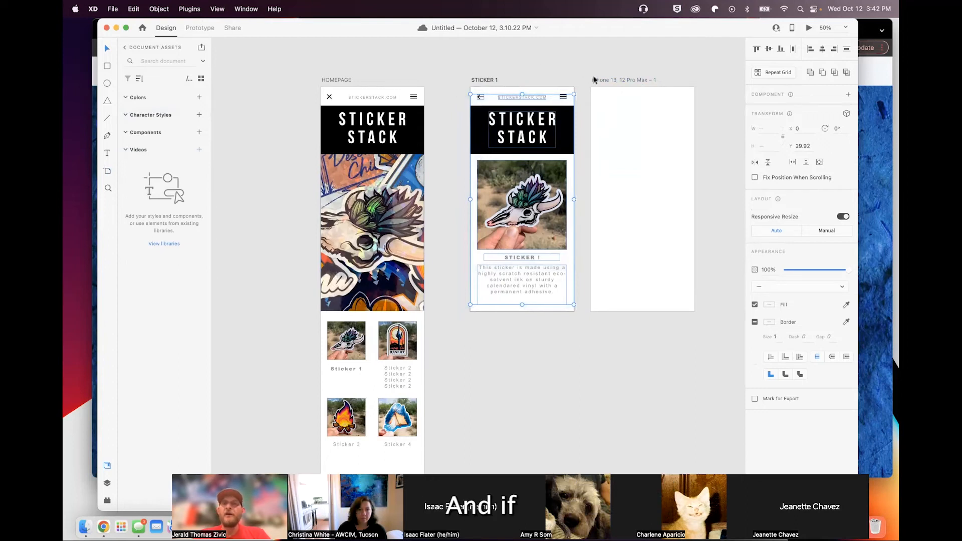
{"action": "left_click", "coordinate": [619, 82]}
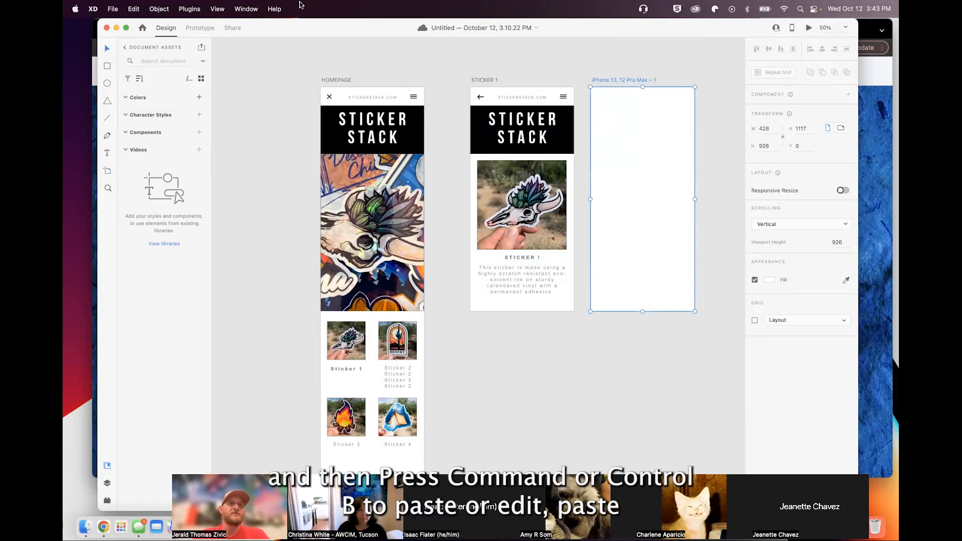
{"action": "key", "text": "super+v"}
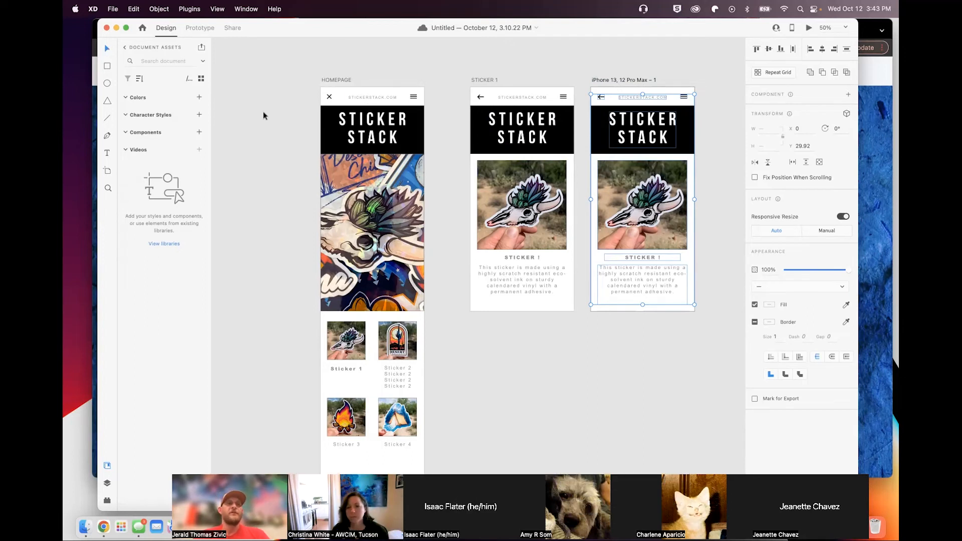
- Delete the pasted contents and the extra iPhone 13, 12 Pro Max artboard
{"action": "left_click_drag", "start_coordinate": [707, 333], "coordinate": [584, 66]}
{"action": "key", "text": "Delete"}
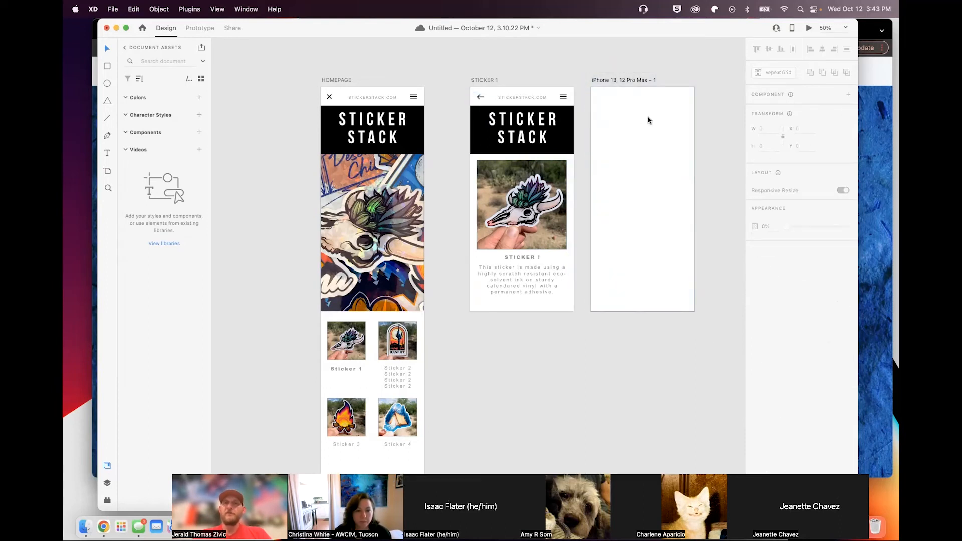
{"action": "left_click", "coordinate": [627, 79]}
{"action": "key", "text": "Delete"}
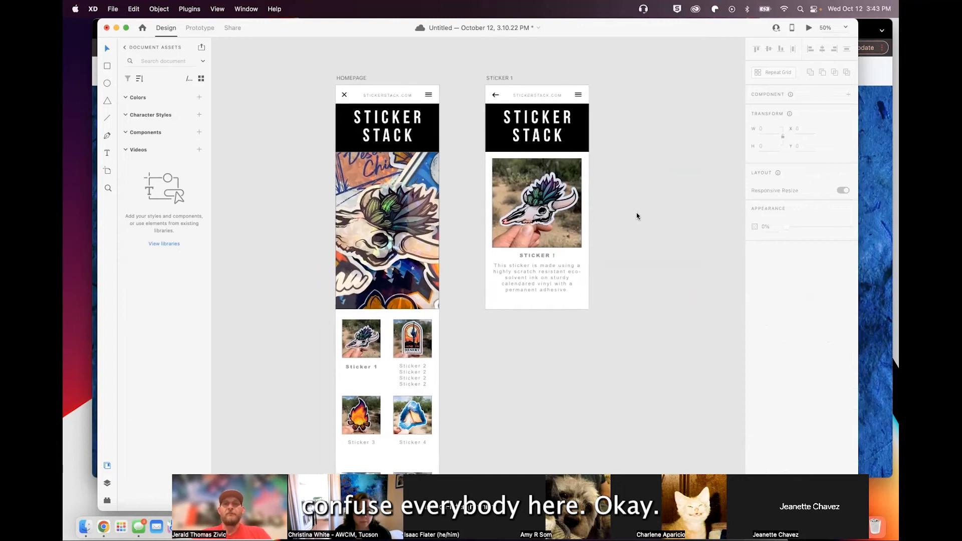
- In Prototype mode, link the Sticker 1 grid item on HOMEPAGE to the STICKER 1 artboard with a Tap-triggered Dissolve transition
{"action": "scroll", "coordinate": [636, 215], "scroll_direction": "down", "scroll_amount": 3}
{"action": "scroll", "coordinate": [636, 216], "scroll_direction": "up", "scroll_amount": 2}
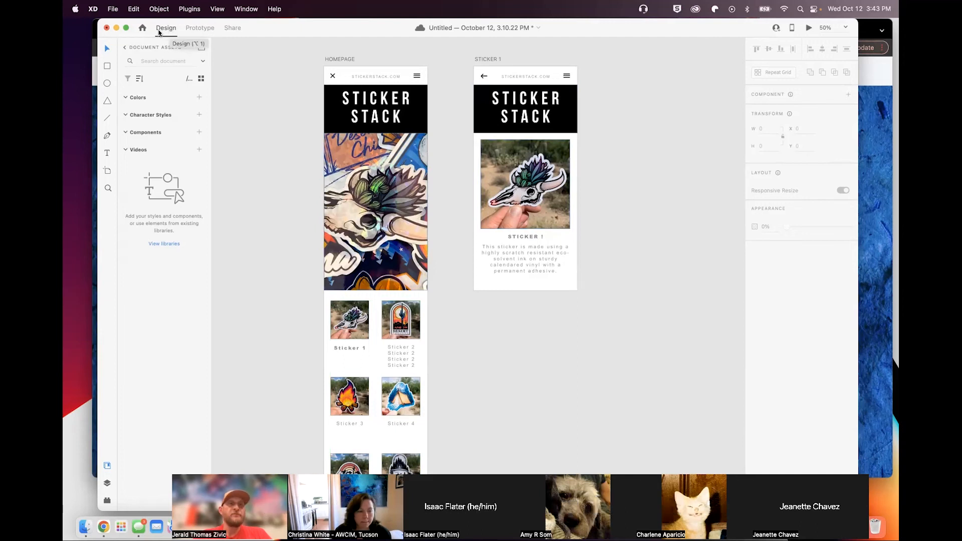
{"action": "left_click", "coordinate": [199, 28]}
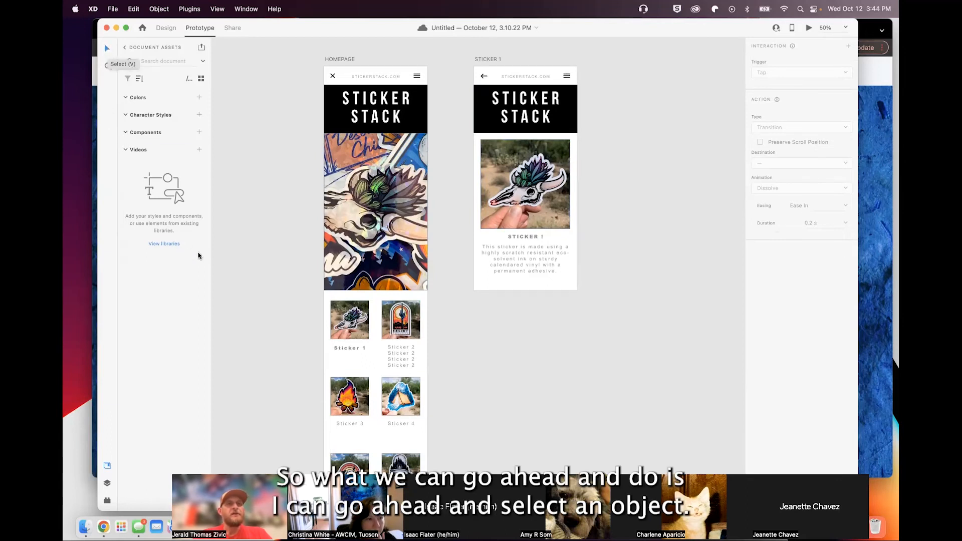
{"action": "double_click", "coordinate": [352, 323]}
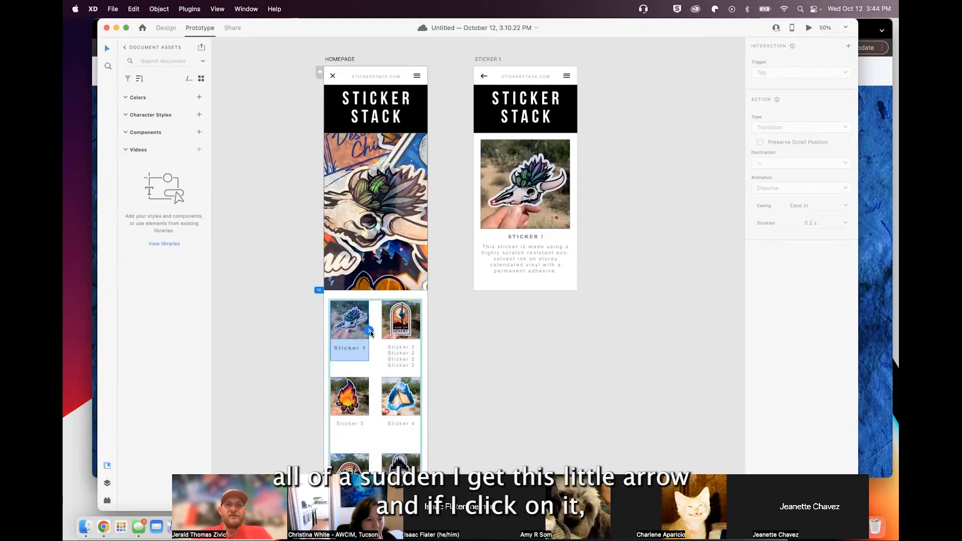
{"action": "left_click_drag", "start_coordinate": [370, 334], "coordinate": [471, 152]}
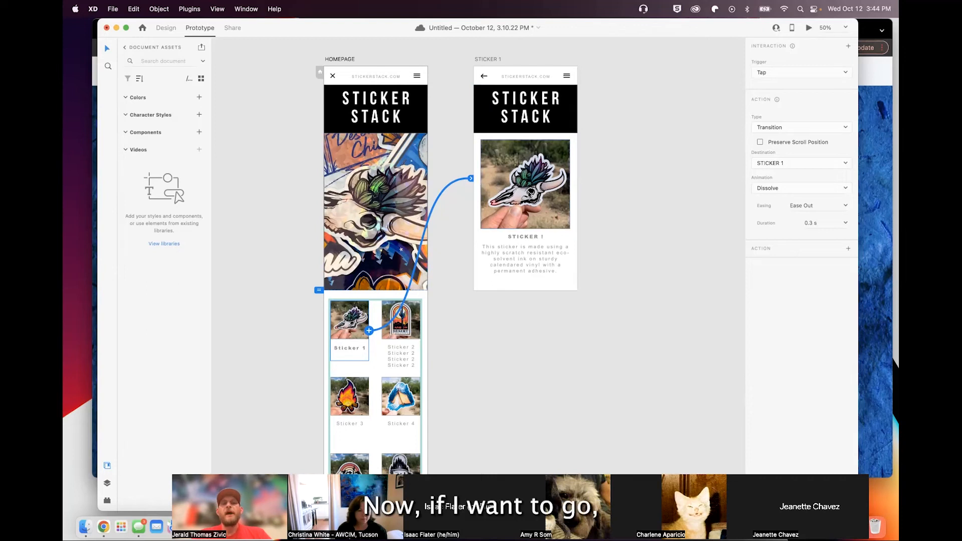
- Link the STICKER 1 artboard's back arrow to HOMEPAGE with a Tap transition and show all prototype connections
{"action": "left_click", "coordinate": [484, 77]}
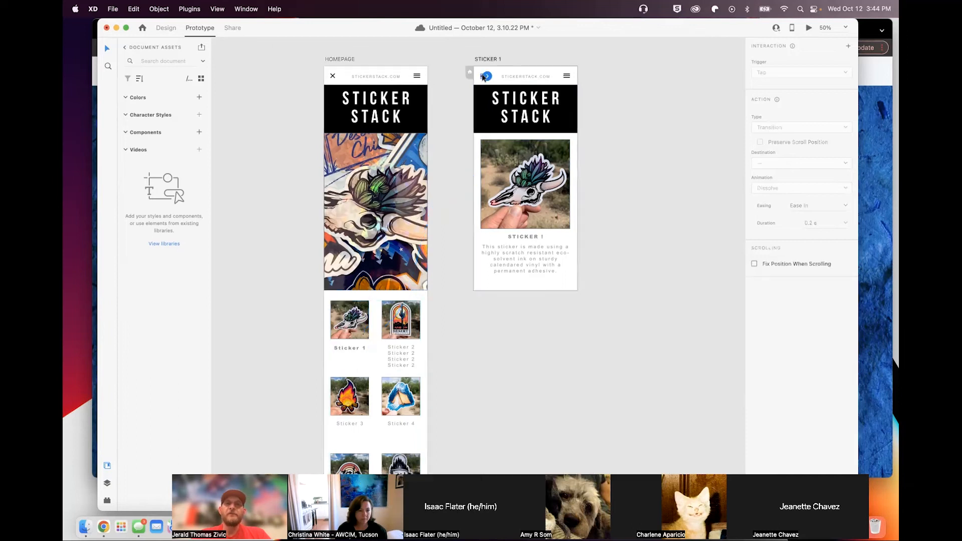
{"action": "left_click_drag", "start_coordinate": [486, 76], "coordinate": [427, 223]}
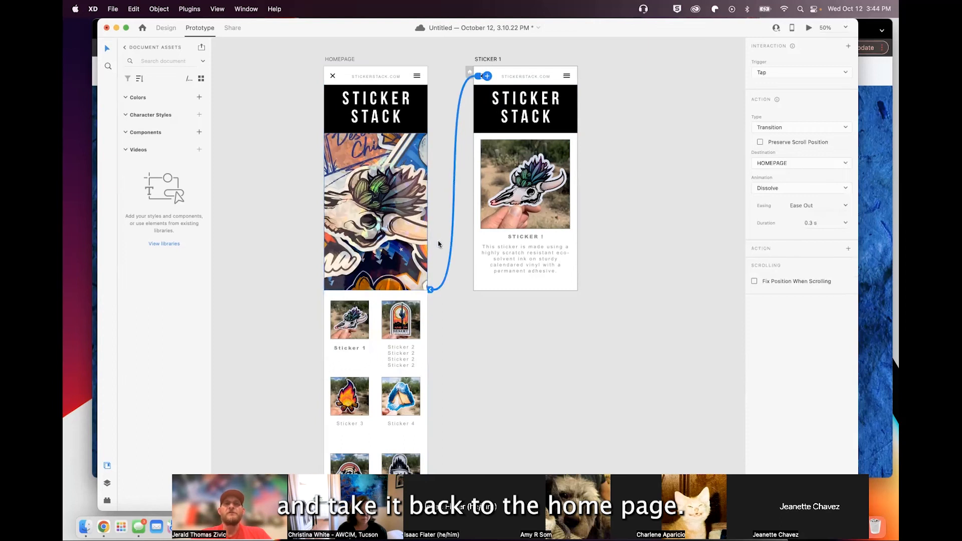
{"action": "key", "text": "super+a"}
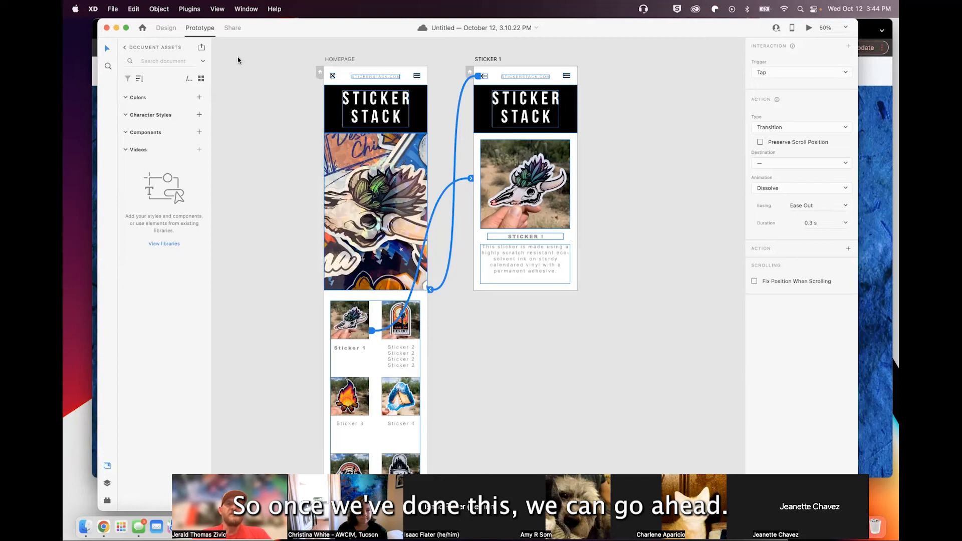
- Return to Design mode, preview the prototype starting from HOMEPAGE, and test the page's vertical scrolling
{"action": "left_click", "coordinate": [167, 28]}
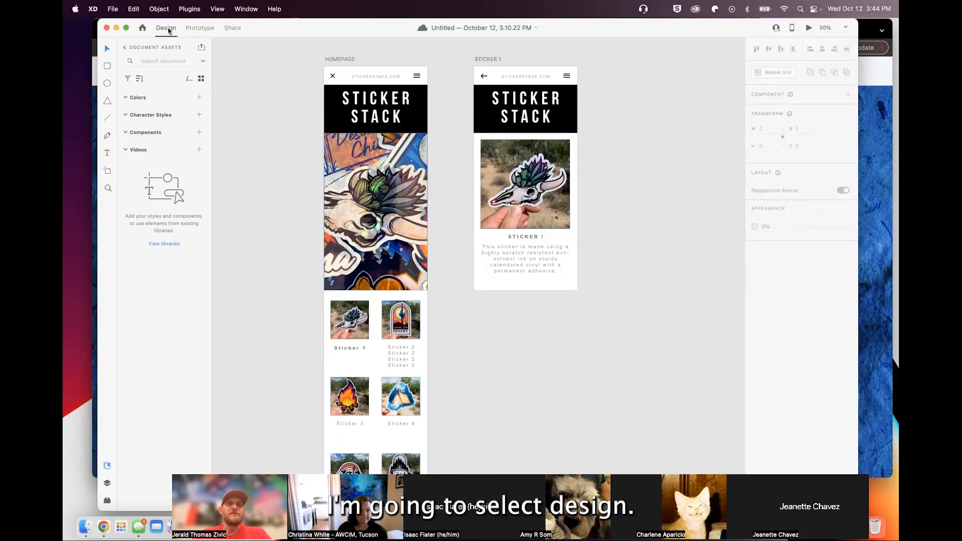
{"action": "left_click", "coordinate": [349, 60]}
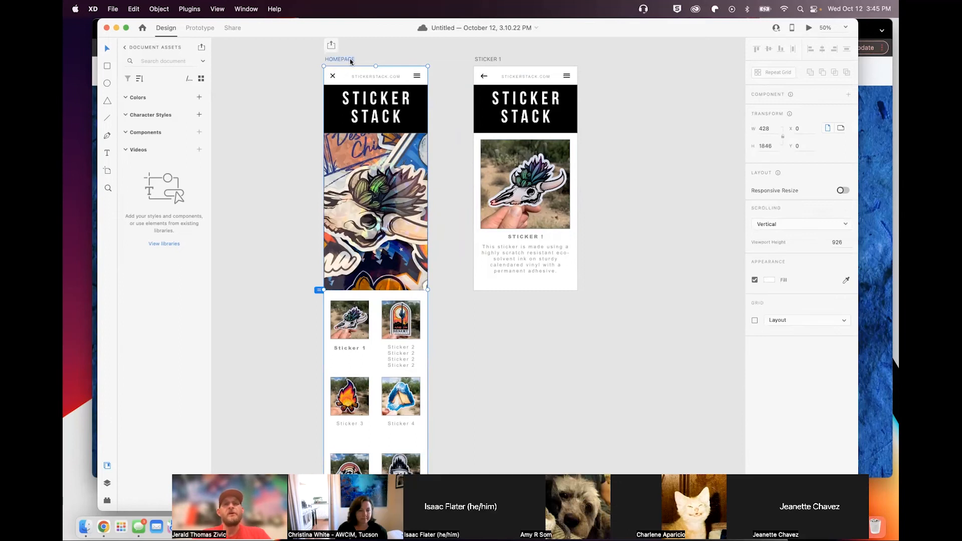
{"action": "left_click", "coordinate": [808, 28]}
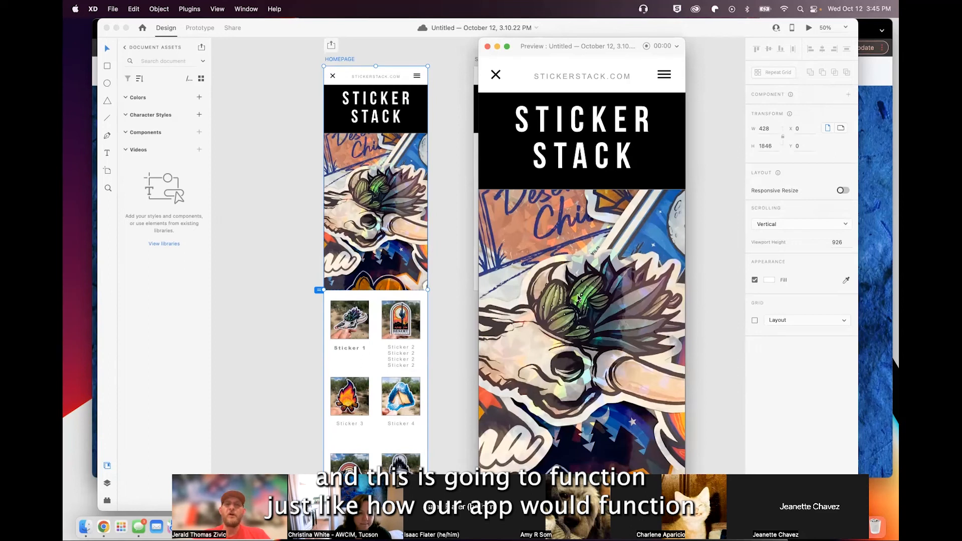
{"action": "scroll", "coordinate": [578, 298], "scroll_direction": "down", "scroll_amount": 3}
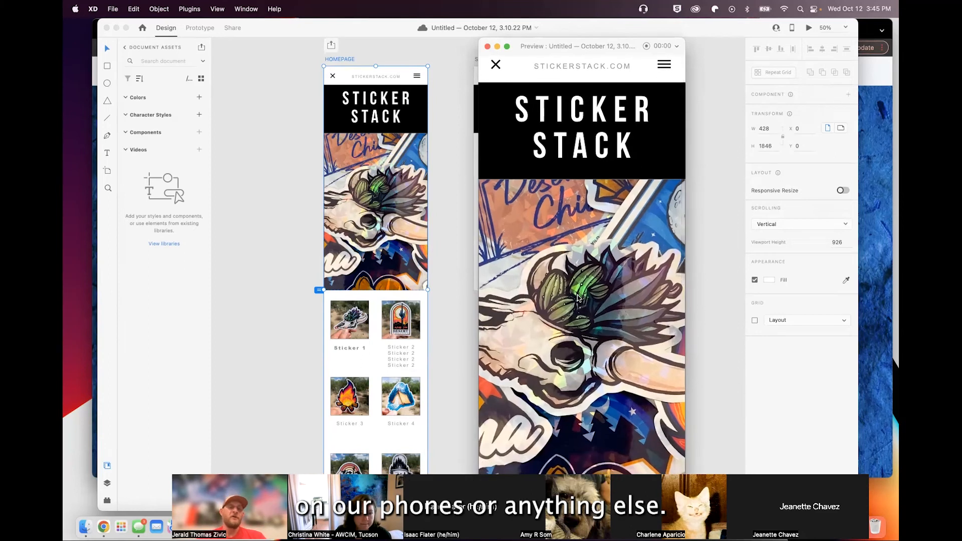
{"action": "scroll", "coordinate": [577, 298], "scroll_direction": "down", "scroll_amount": 10}
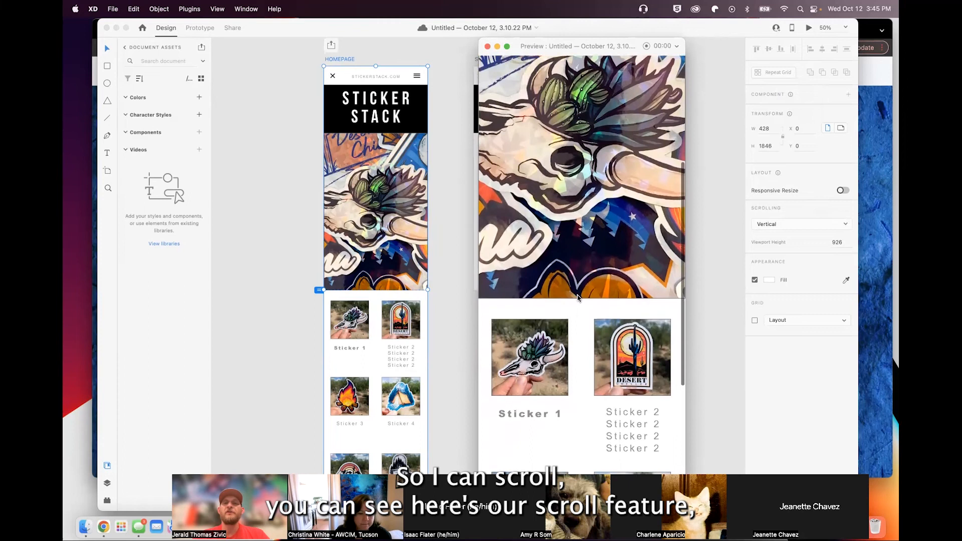
{"action": "scroll", "coordinate": [577, 298], "scroll_direction": "down", "scroll_amount": 3}
{"action": "scroll", "coordinate": [577, 298], "scroll_direction": "up", "scroll_amount": 15}
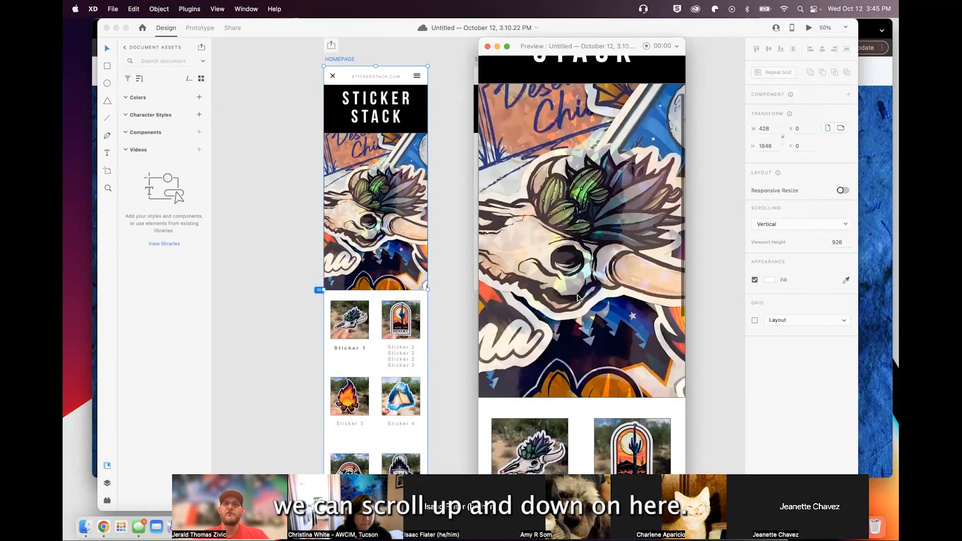
- Test the Sticker 1 link and the back arrow to the homepage in the preview, and close the preview
{"action": "scroll", "coordinate": [577, 298], "scroll_direction": "down", "scroll_amount": 7}
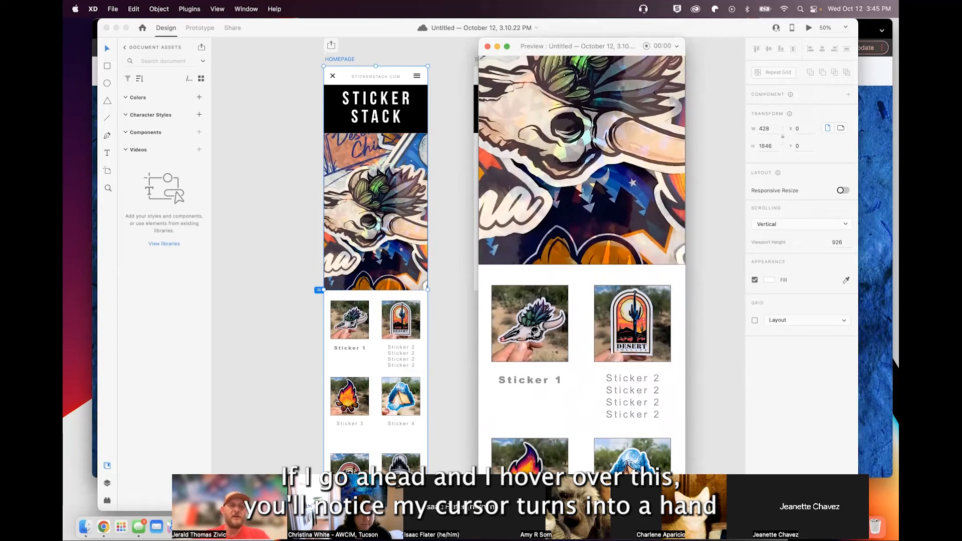
{"action": "left_click", "coordinate": [525, 340]}
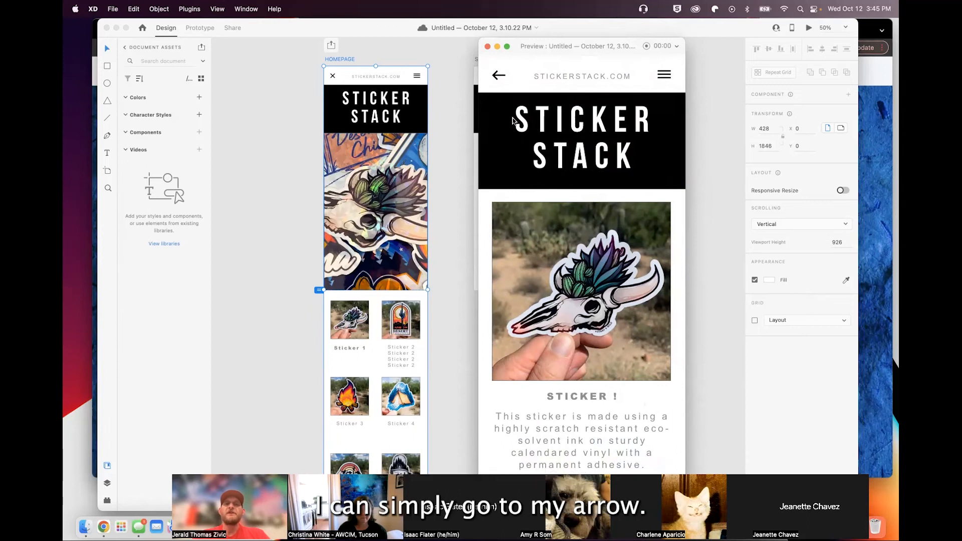
{"action": "left_click", "coordinate": [499, 78]}
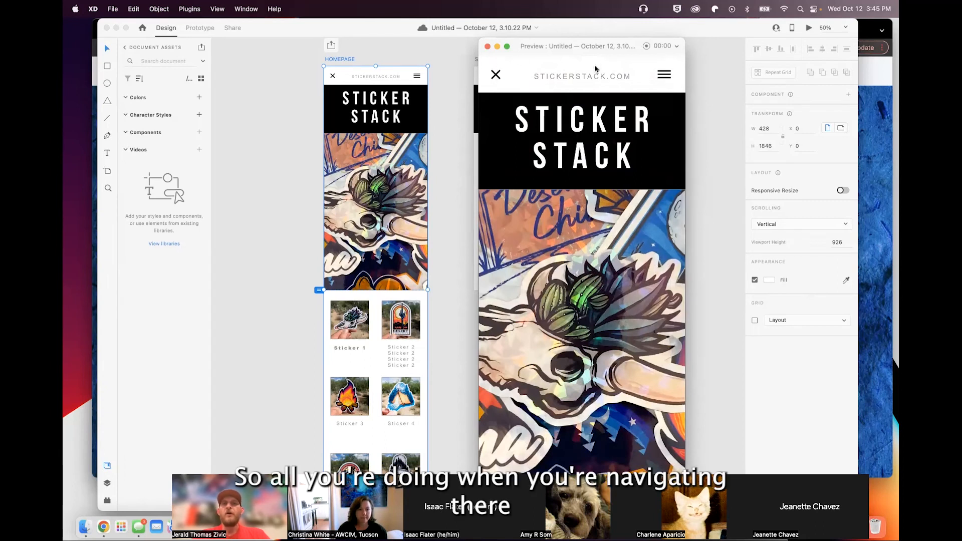
{"action": "left_click_drag", "start_coordinate": [666, 51], "coordinate": [698, 100]}
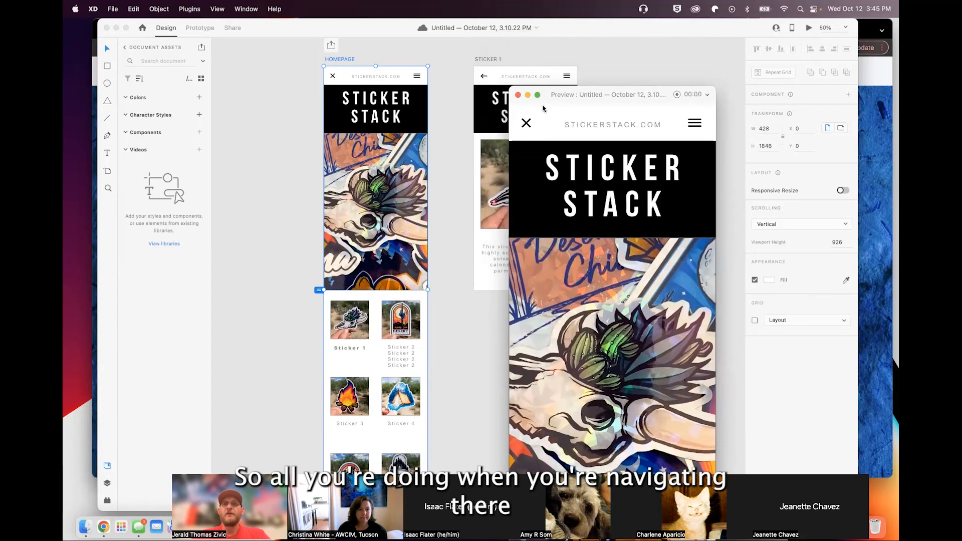
{"action": "left_click", "coordinate": [517, 94]}
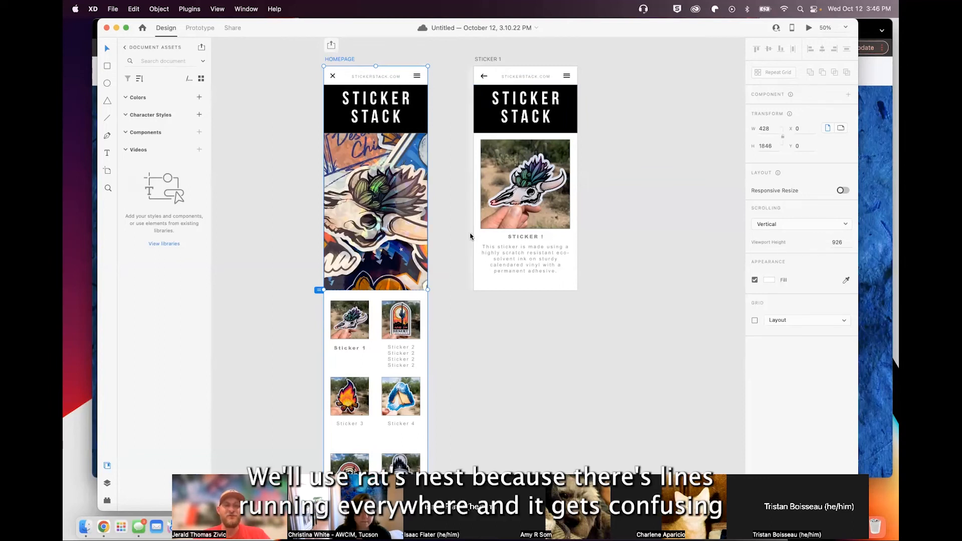
{"action": "scroll", "coordinate": [459, 270], "scroll_direction": "right", "scroll_amount": 5}
{"action": "scroll", "coordinate": [458, 270], "scroll_direction": "up", "scroll_amount": 2}
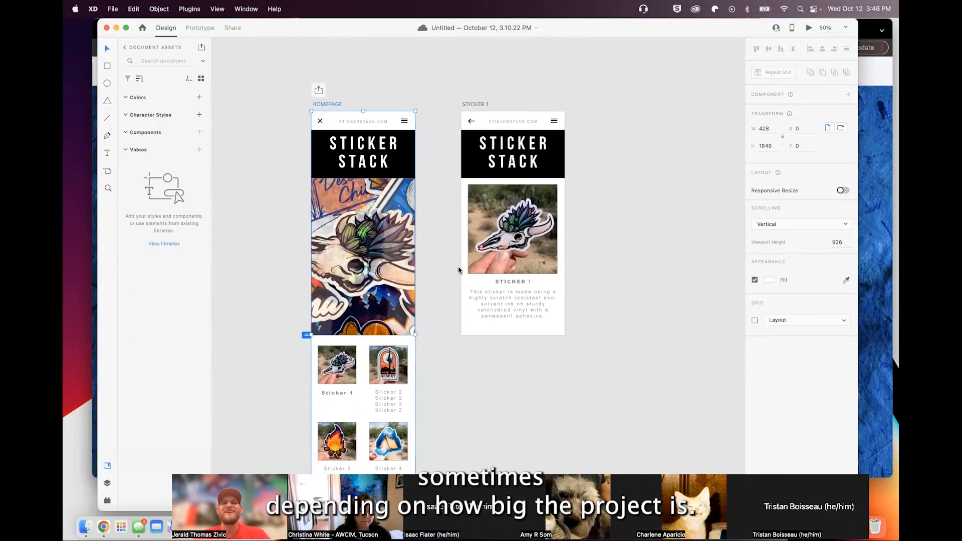
{"action": "scroll", "coordinate": [458, 266], "scroll_direction": "left", "scroll_amount": 3}
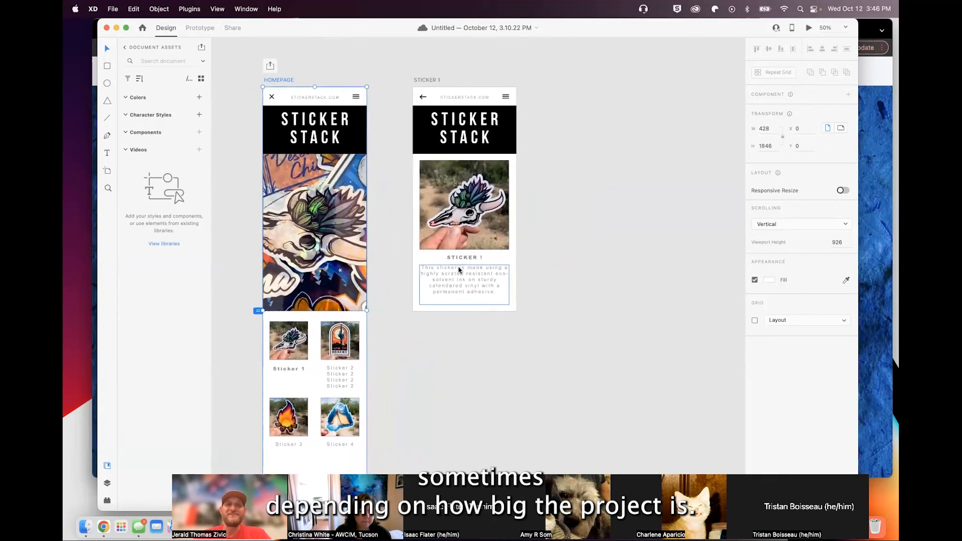
{"action": "left_click", "coordinate": [417, 230]}
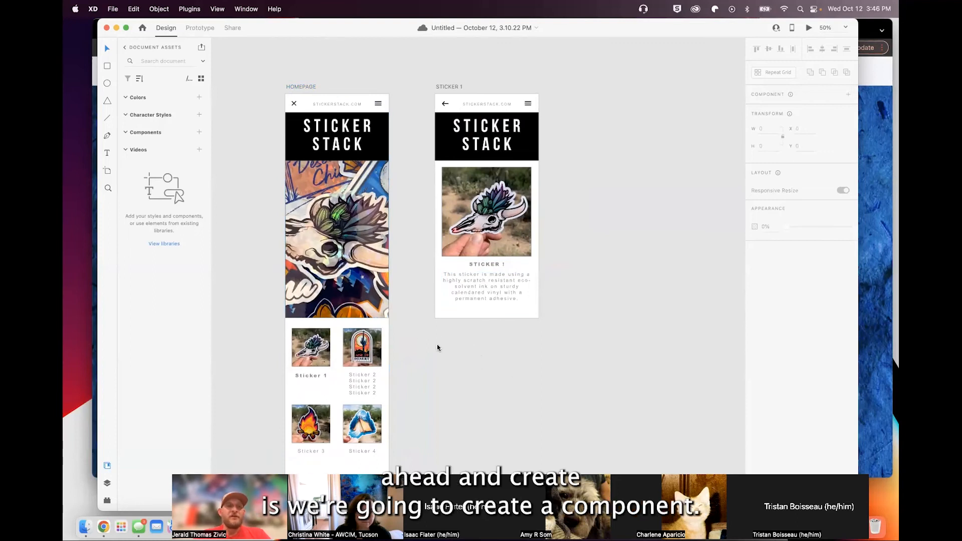
{"action": "scroll", "coordinate": [437, 347], "scroll_direction": "right", "scroll_amount": 2}
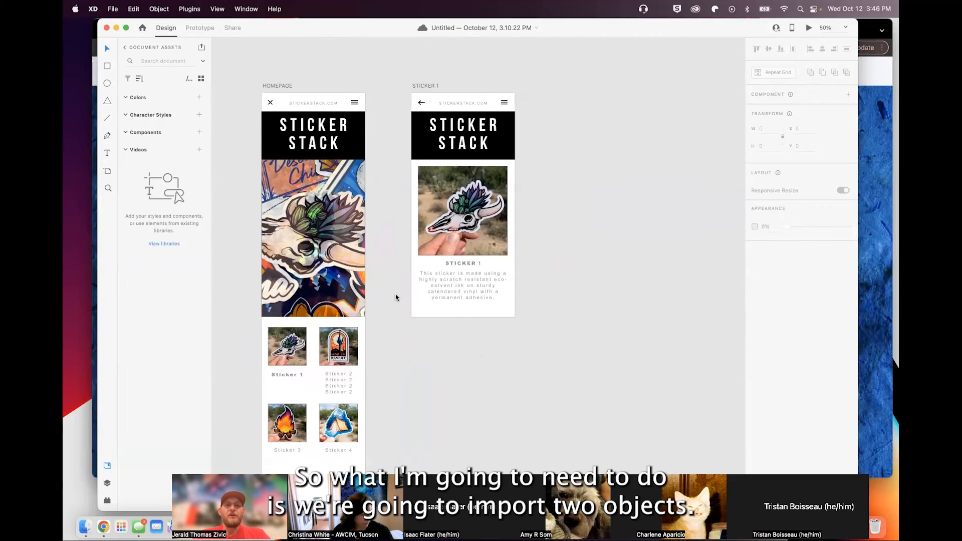
{"action": "scroll", "coordinate": [395, 297], "scroll_direction": "left", "scroll_amount": 3}
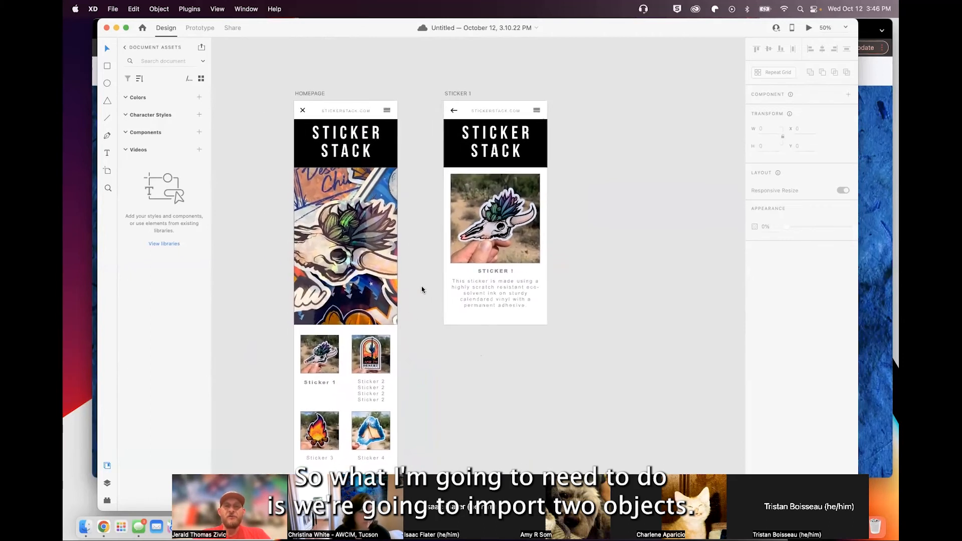
- Import HEART EMPTY.ai and HEART FILLED.ai from the HEART COMPONENT folder inside the Adobe XD folder
{"action": "left_click", "coordinate": [113, 10]}
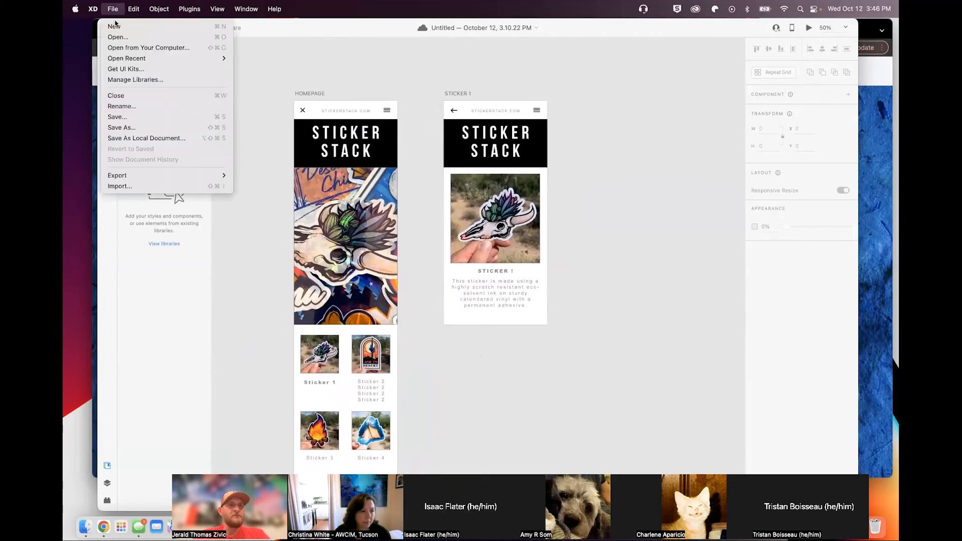
{"action": "left_click", "coordinate": [137, 184]}
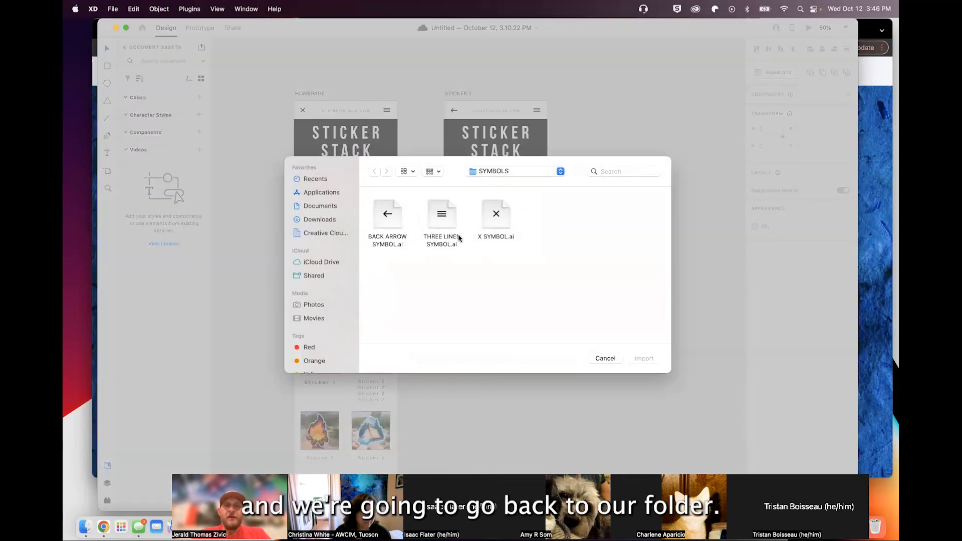
{"action": "left_click", "coordinate": [516, 171]}
{"action": "left_click", "coordinate": [511, 183]}
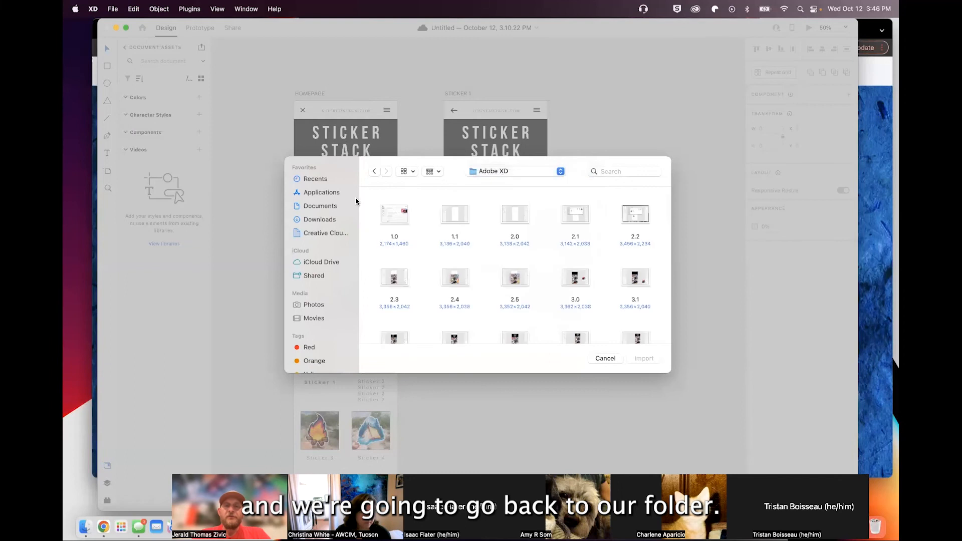
{"action": "scroll", "coordinate": [422, 320], "scroll_direction": "down", "scroll_amount": 10}
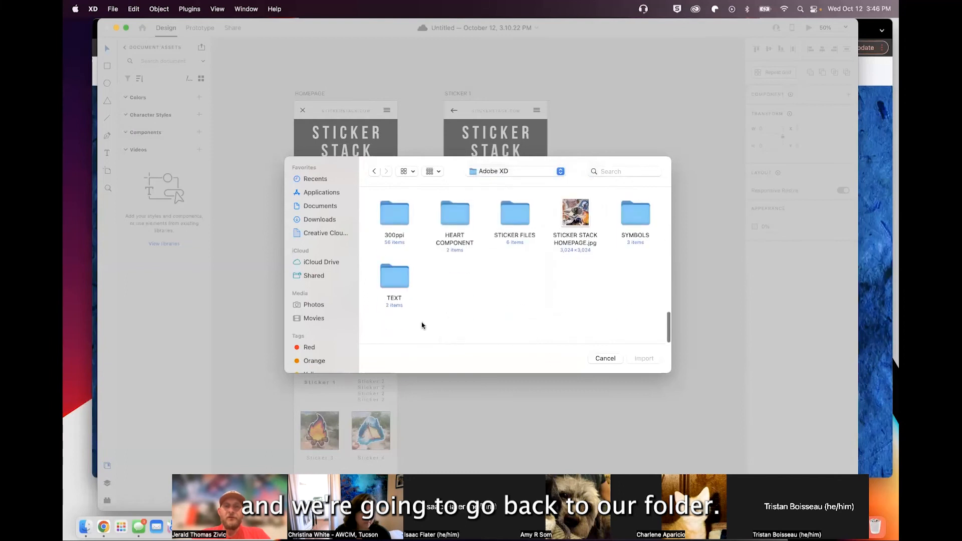
{"action": "double_click", "coordinate": [454, 242]}
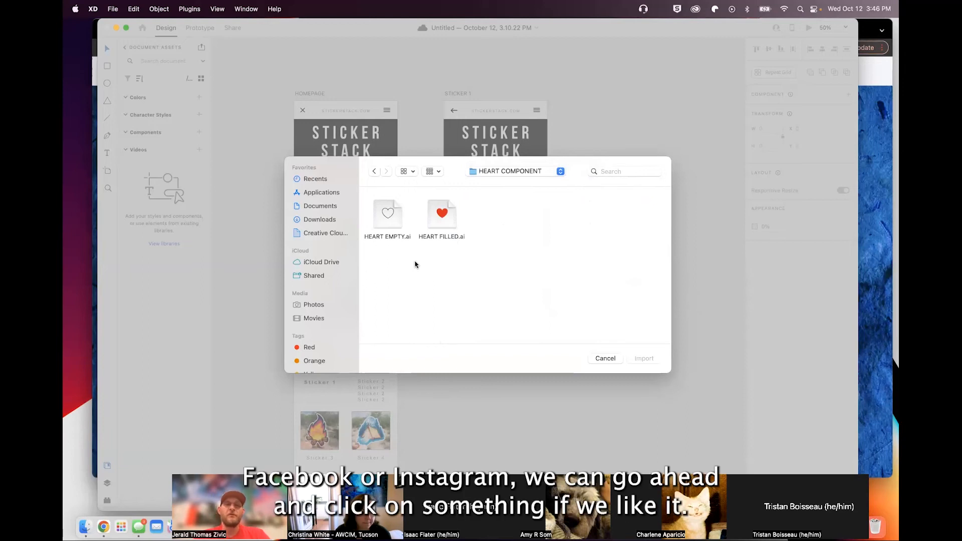
{"action": "left_click_drag", "start_coordinate": [463, 254], "coordinate": [376, 200]}
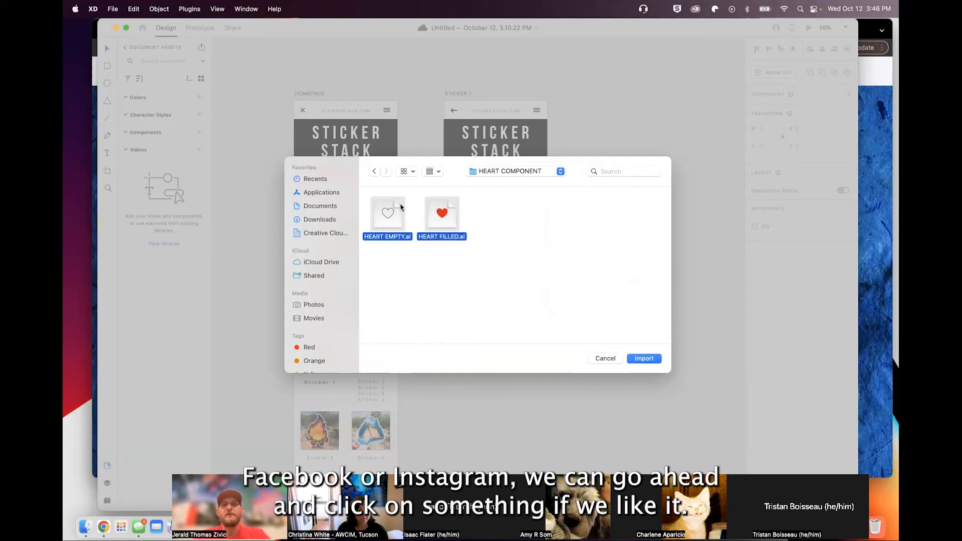
{"action": "left_click", "coordinate": [644, 357]}
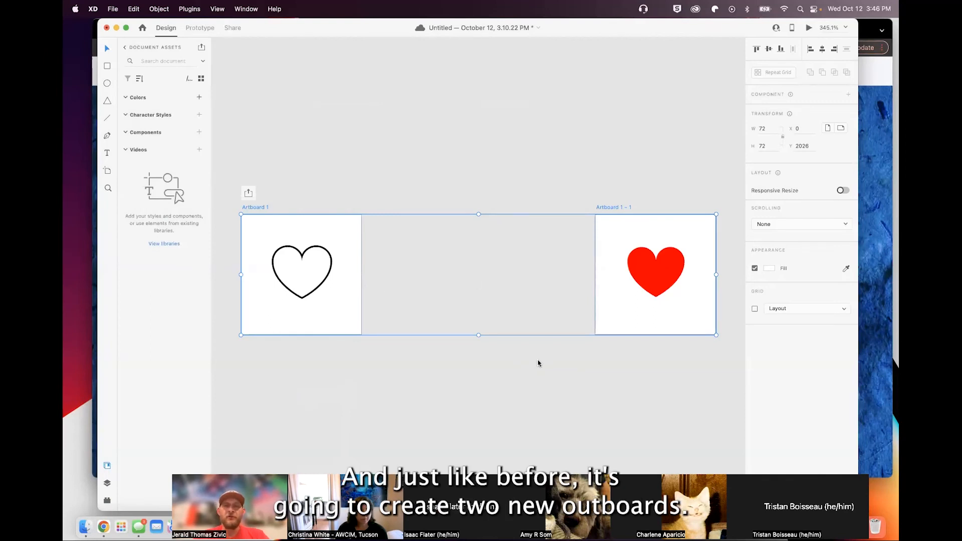
- Align the empty heart outline over the red heart on the other imported artboard and set its border size to 2
{"action": "left_click", "coordinate": [485, 365]}
{"action": "left_click", "coordinate": [323, 285]}
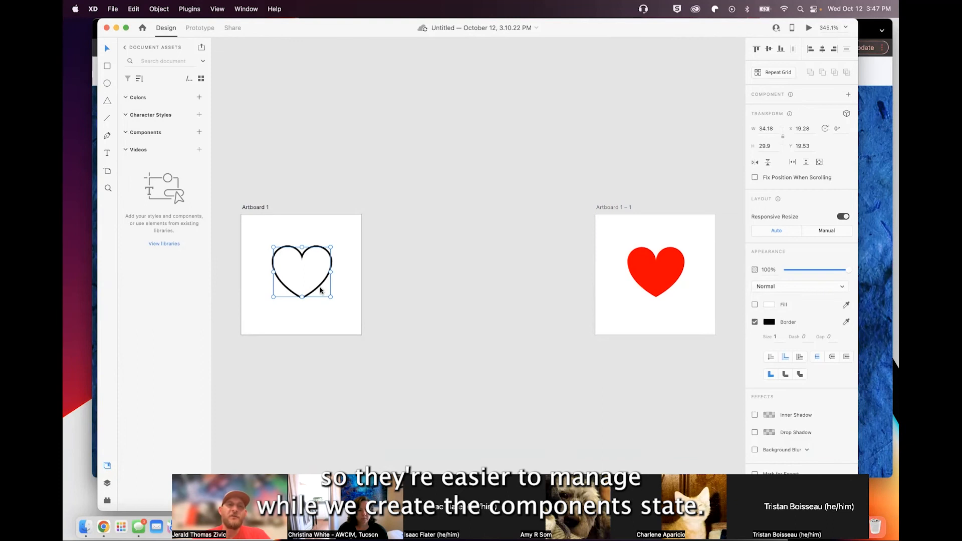
{"action": "left_click_drag", "start_coordinate": [315, 291], "coordinate": [671, 306]}
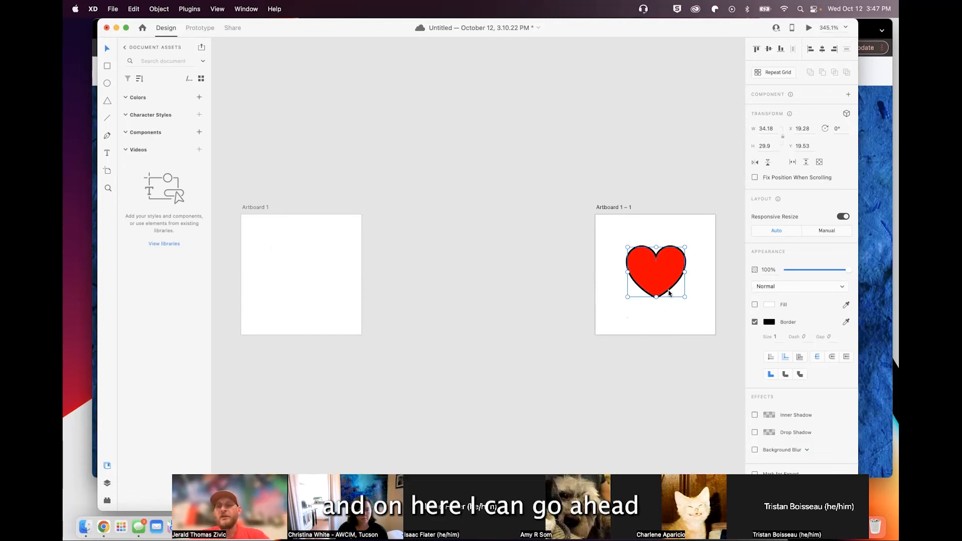
{"action": "left_click", "coordinate": [781, 339]}
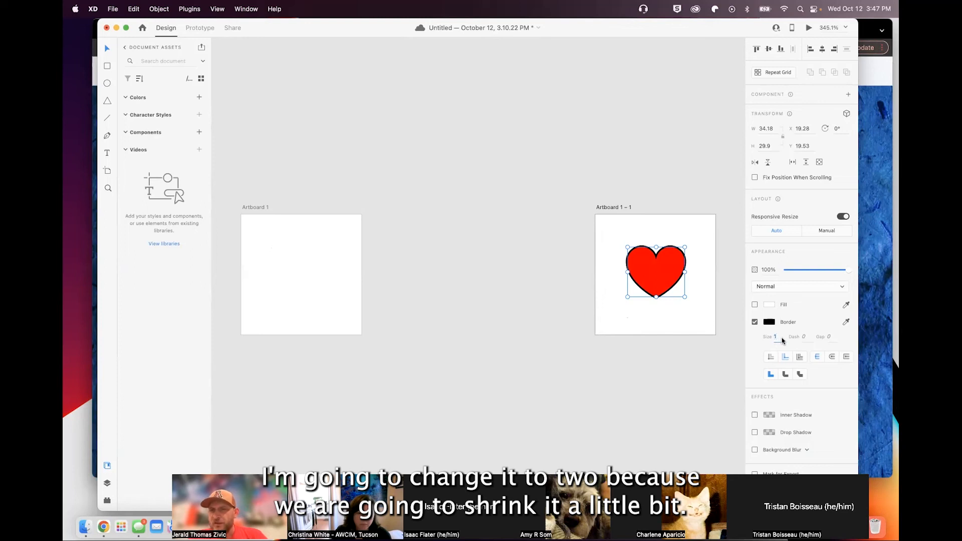
{"action": "type", "text": "2"}
{"action": "key", "text": "Return"}
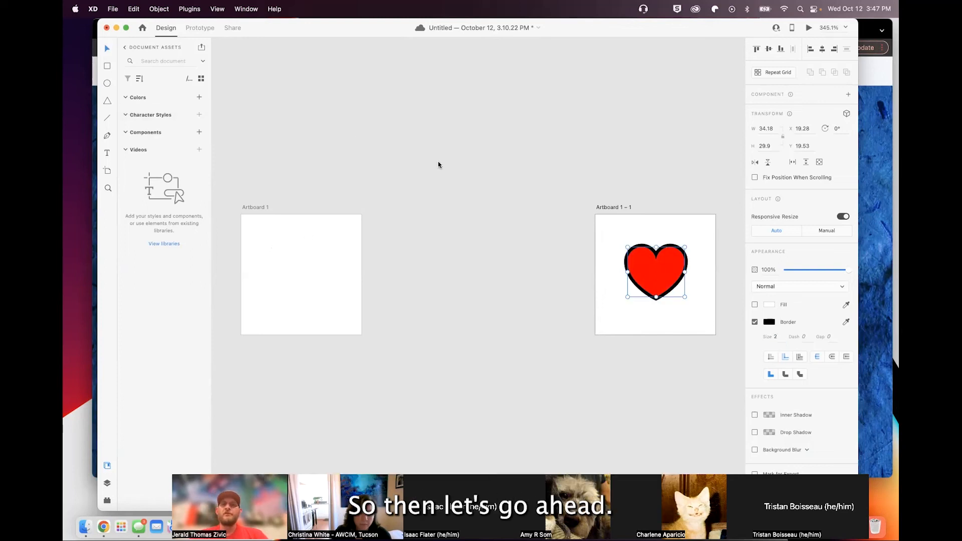
- Move both stacked hearts onto the STICKER 1 artboard, below the photo and to the left of the sticker title
{"action": "left_click", "coordinate": [478, 191]}
{"action": "key", "text": "super+minus"}
{"action": "key", "text": "super+minus"}
{"action": "key", "text": "super+minus"}
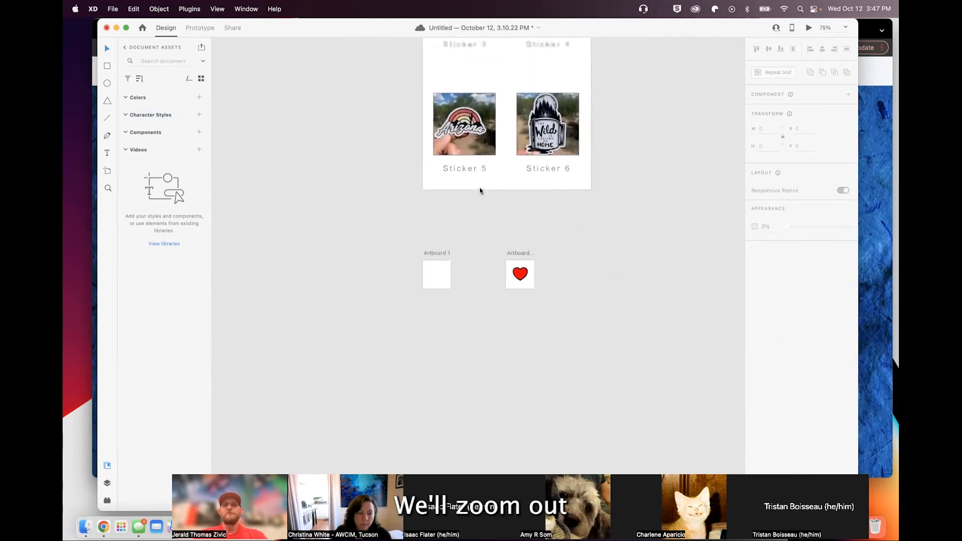
{"action": "scroll", "coordinate": [479, 190], "scroll_direction": "up", "scroll_amount": 5}
{"action": "scroll", "coordinate": [479, 190], "scroll_direction": "right", "scroll_amount": 4}
{"action": "key", "text": "super+minus"}
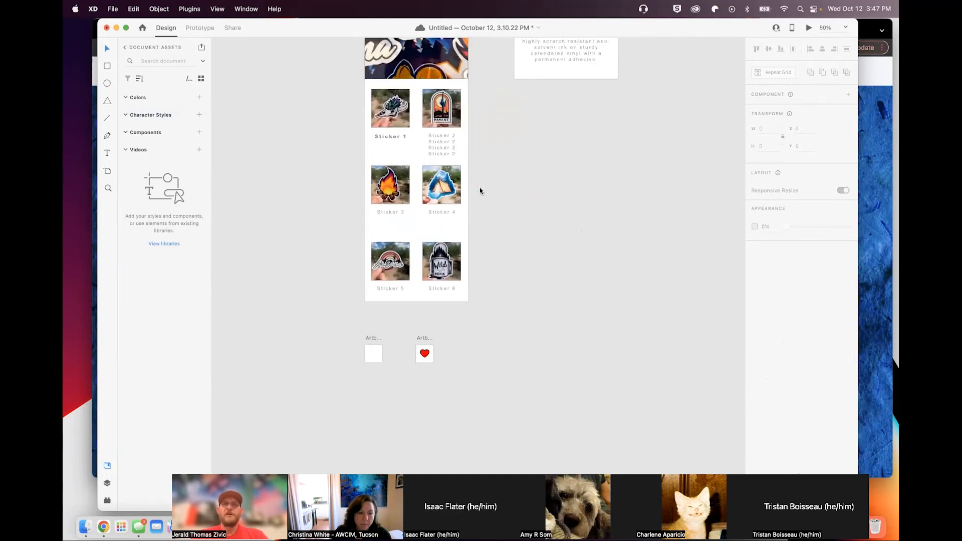
{"action": "left_click_drag", "start_coordinate": [411, 398], "coordinate": [467, 133]}
- Scale both hearts down proportionally to about 23 by 20 on the STICKER 1 artboard
{"action": "key", "text": "super+equal"}
{"action": "key", "text": "super+equal"}
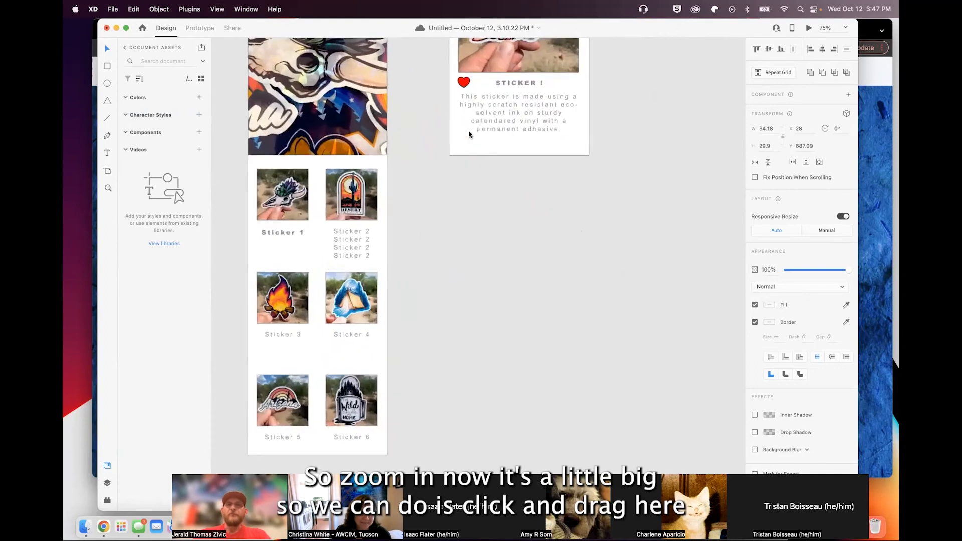
{"action": "scroll", "coordinate": [470, 135], "scroll_direction": "up", "scroll_amount": 7}
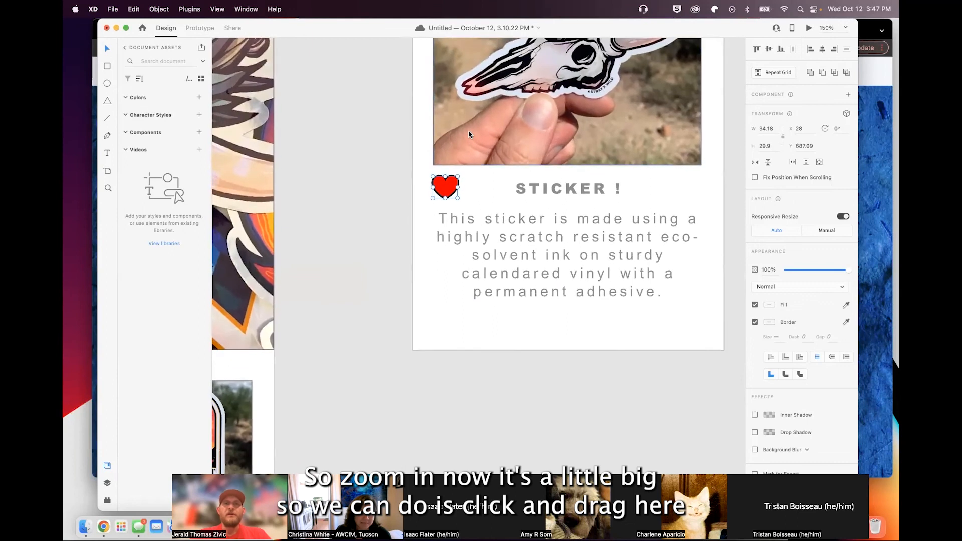
{"action": "mouse_move", "coordinate": [431, 198]}
{"action": "left_mouse_down"}
{"action": "mouse_move", "coordinate": [410, 192]}
{"action": "mouse_move", "coordinate": [412, 182]}
{"action": "mouse_move", "coordinate": [416, 221]}
{"action": "mouse_move", "coordinate": [412, 183]}
{"action": "mouse_move", "coordinate": [414, 210]}
{"action": "mouse_move", "coordinate": [415, 184]}
{"action": "mouse_move", "coordinate": [426, 185]}
{"action": "mouse_move", "coordinate": [422, 194]}
{"action": "left_mouse_up"}
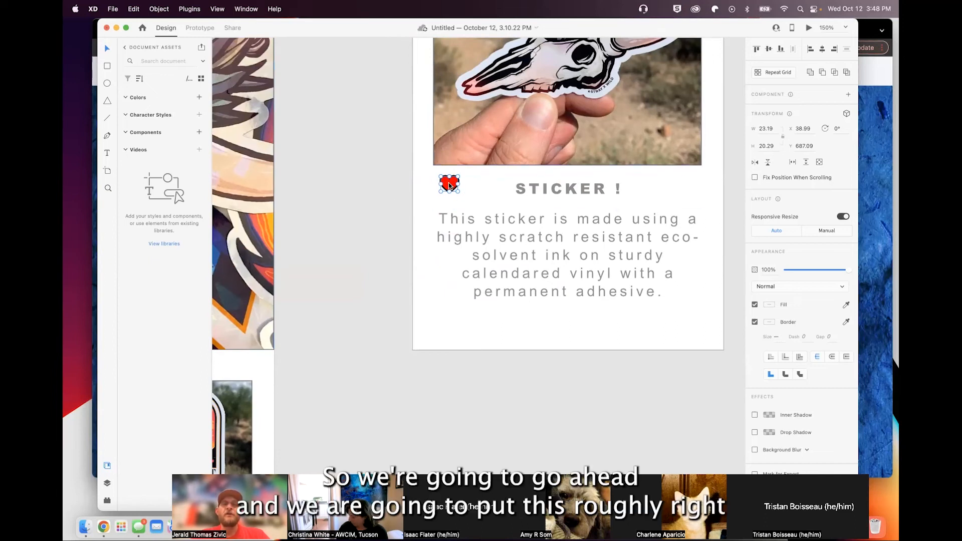
- Make the two selected hearts into a component and add a Toggle State, keeping its suggested name
{"action": "scroll", "coordinate": [433, 226], "scroll_direction": "up", "scroll_amount": 2}
{"action": "scroll", "coordinate": [434, 226], "scroll_direction": "right", "scroll_amount": 1}
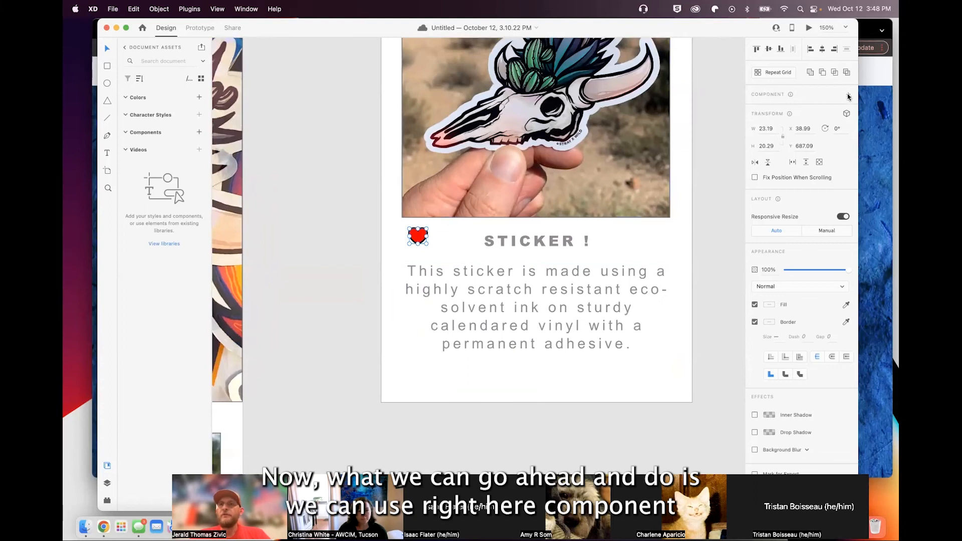
{"action": "right_click", "coordinate": [420, 239]}
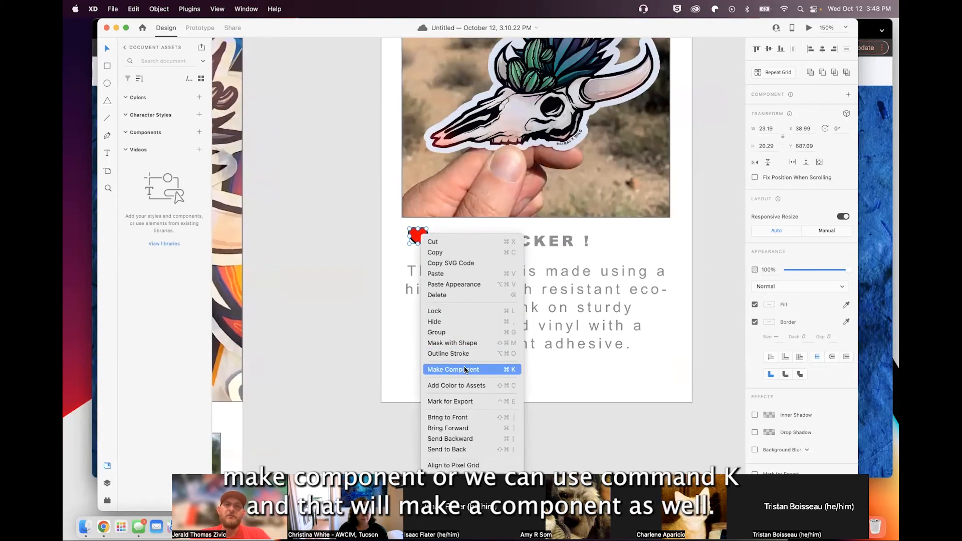
{"action": "left_click", "coordinate": [490, 373]}
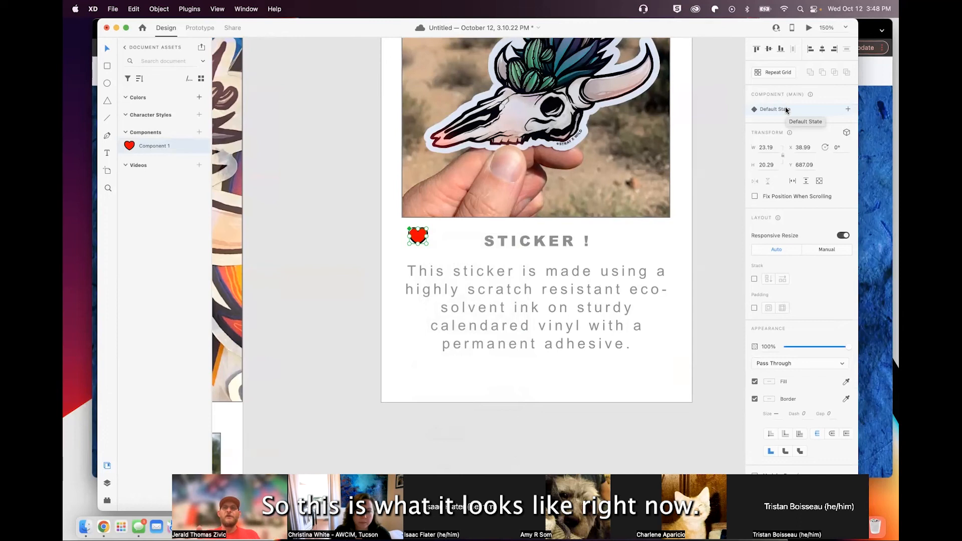
{"action": "left_click", "coordinate": [848, 110]}
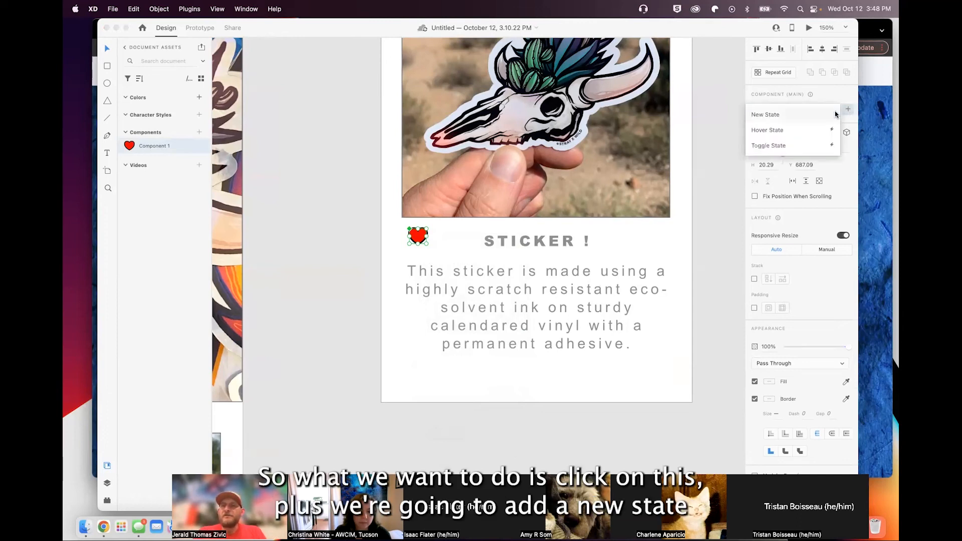
{"action": "left_click", "coordinate": [804, 145]}
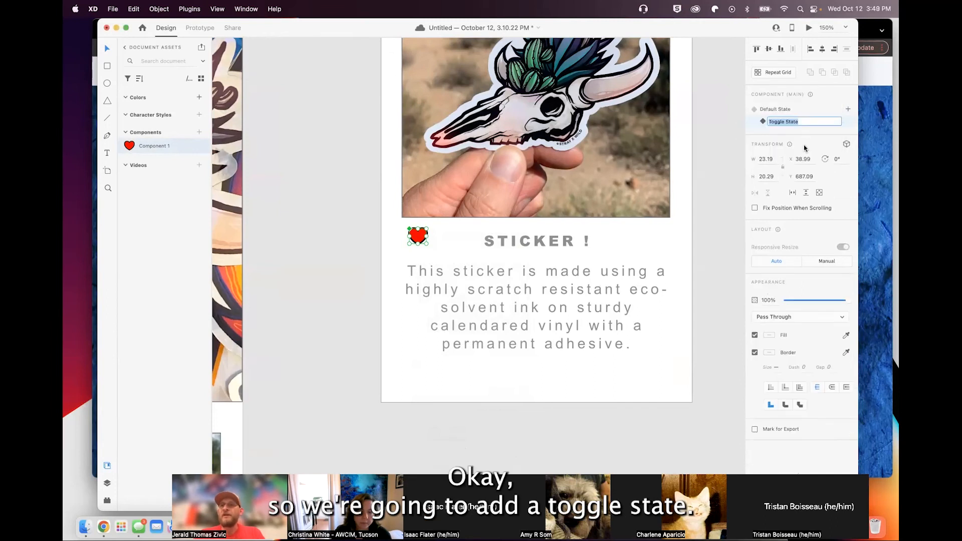
{"action": "key", "text": "Return"}
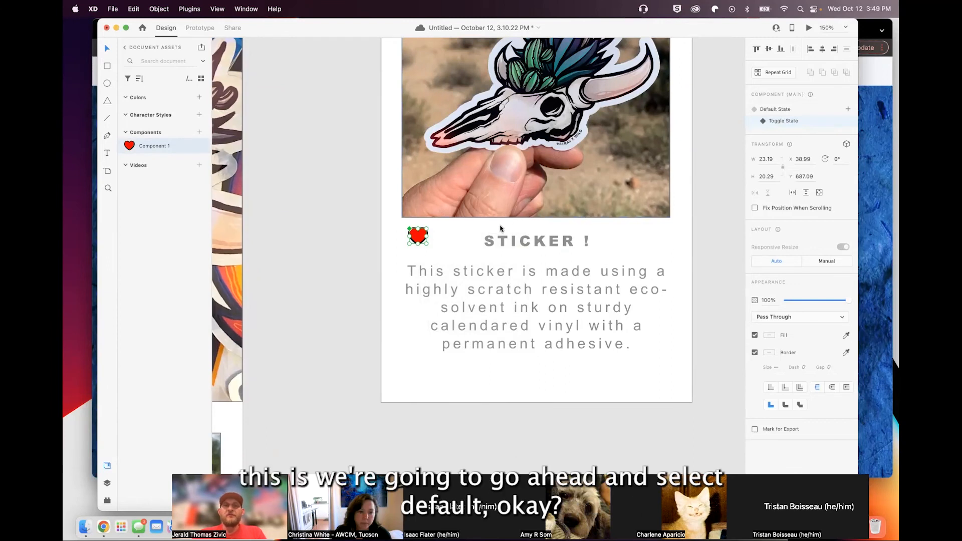
- In the heart component's Default State, set the red filled heart's opacity to 0%
{"action": "left_click", "coordinate": [770, 108]}
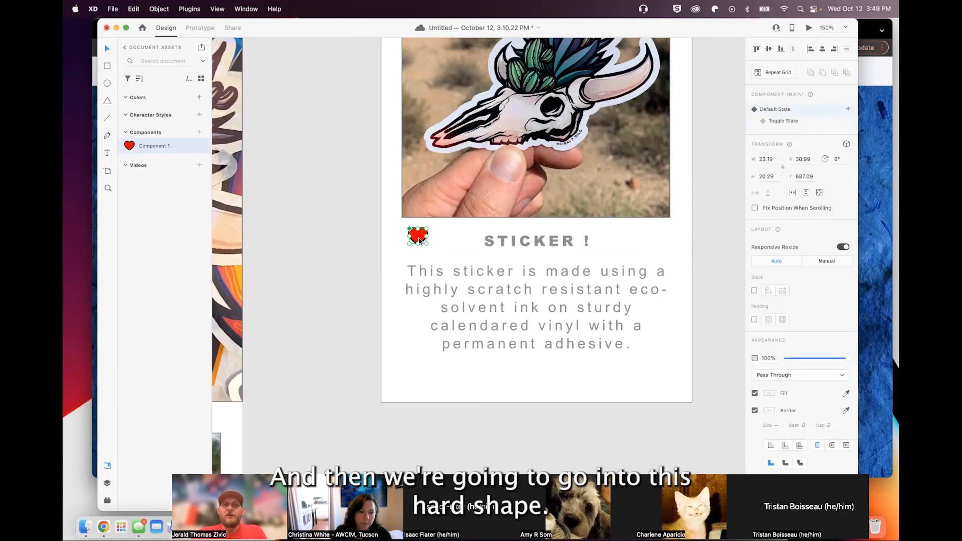
{"action": "double_click", "coordinate": [419, 238]}
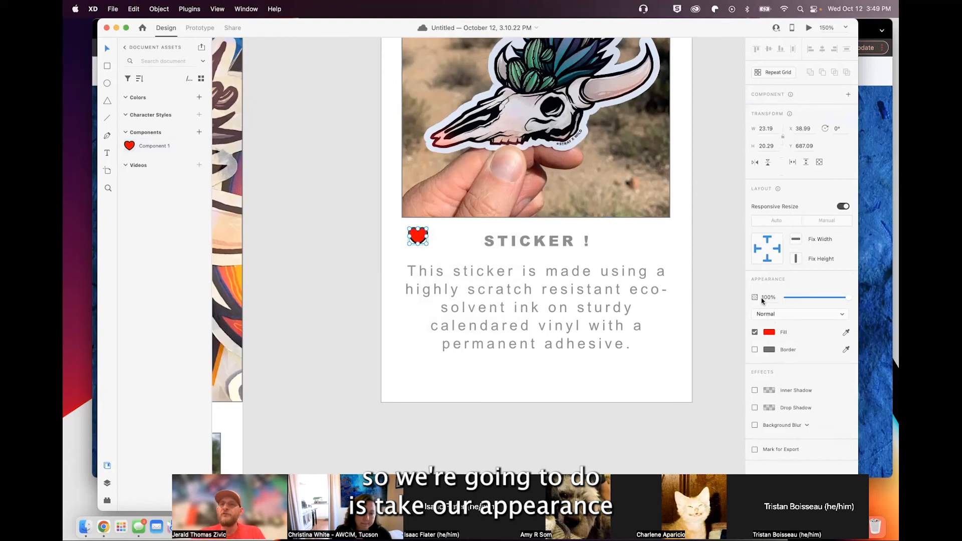
{"action": "left_click_drag", "start_coordinate": [846, 299], "coordinate": [779, 298]}
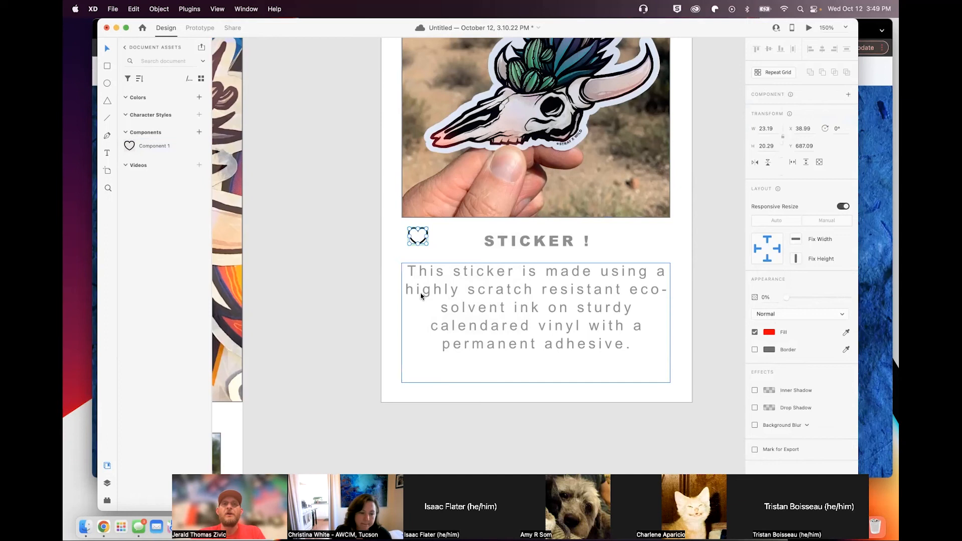
- In the heart component's Toggle State, set the red filled heart's opacity to 100%
{"action": "left_click", "coordinate": [362, 254]}
{"action": "left_click", "coordinate": [415, 240]}
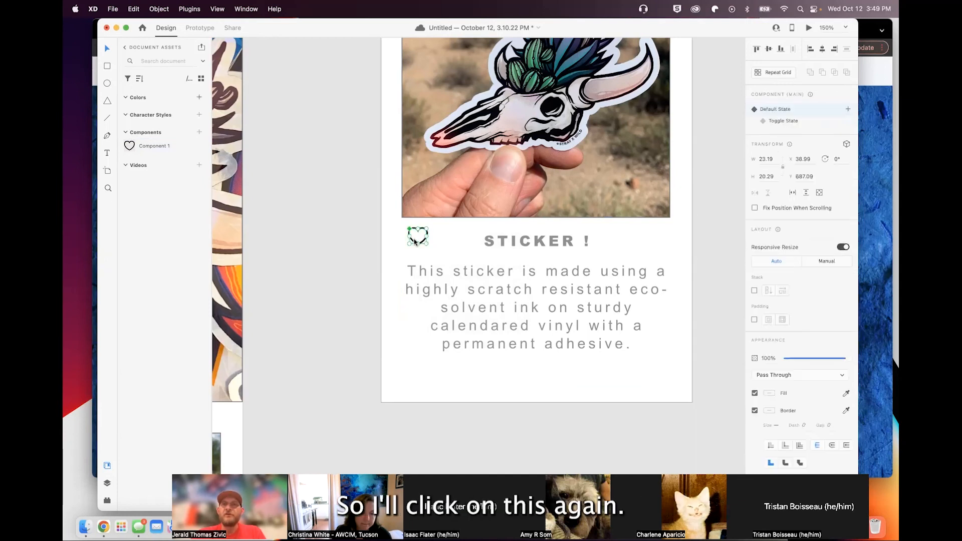
{"action": "left_click_drag", "start_coordinate": [395, 229], "coordinate": [417, 236]}
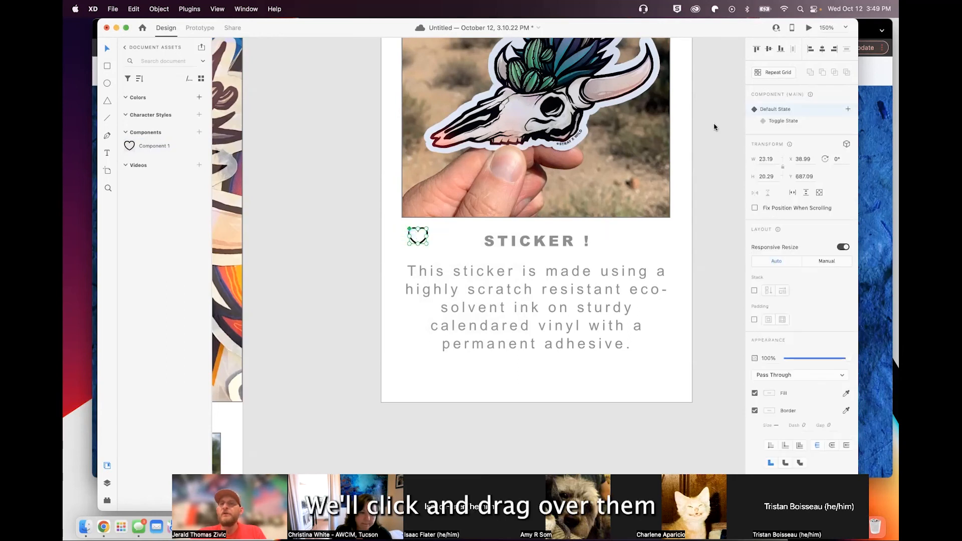
{"action": "left_click", "coordinate": [776, 122]}
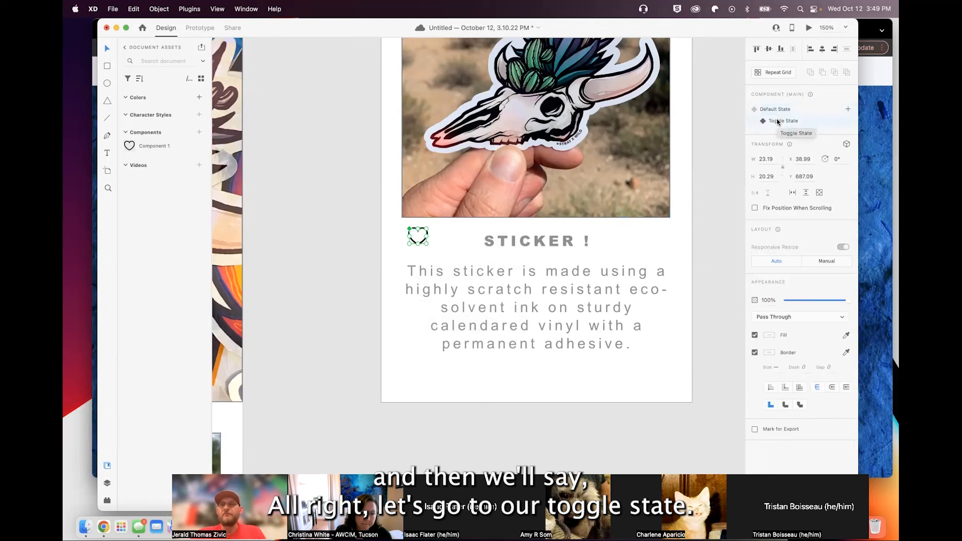
{"action": "double_click", "coordinate": [419, 239]}
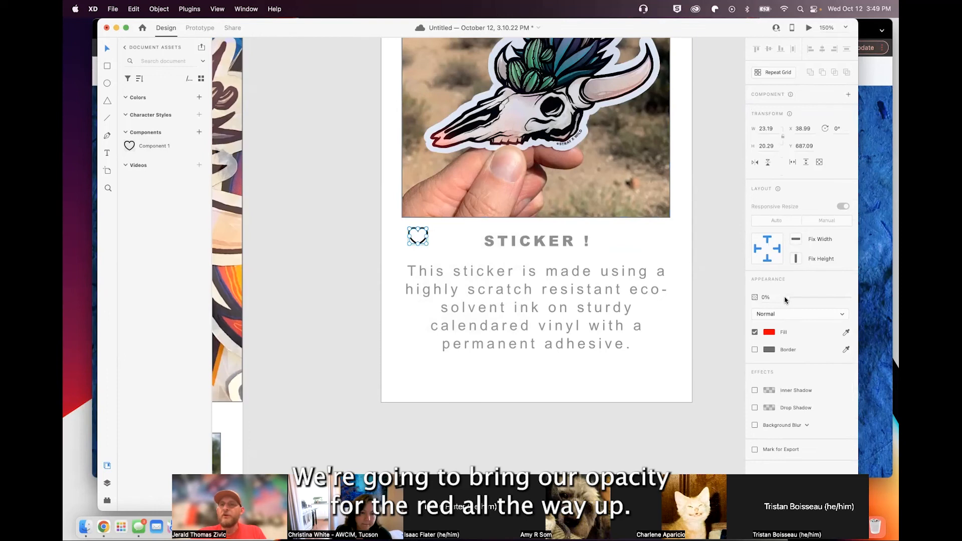
{"action": "left_click_drag", "start_coordinate": [784, 300], "coordinate": [870, 304]}
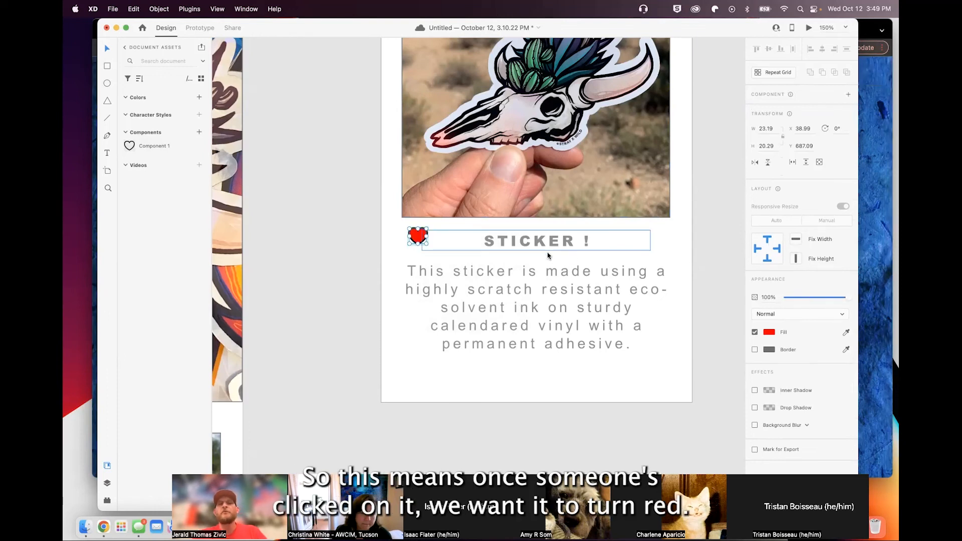
- In the heart component's Toggle State, set the black outlined heart's opacity to 0%
{"action": "left_click", "coordinate": [392, 243]}
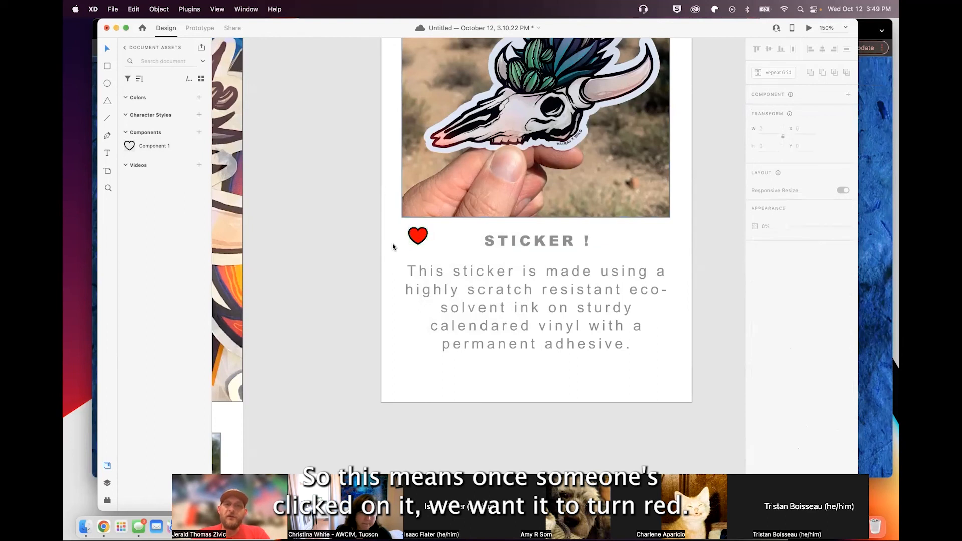
{"action": "left_click", "coordinate": [411, 243]}
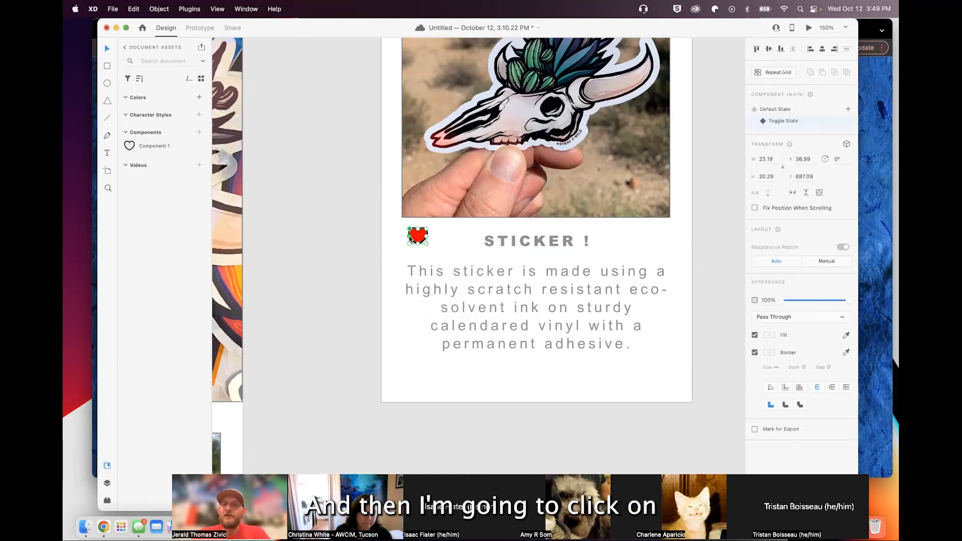
{"action": "double_click", "coordinate": [415, 245]}
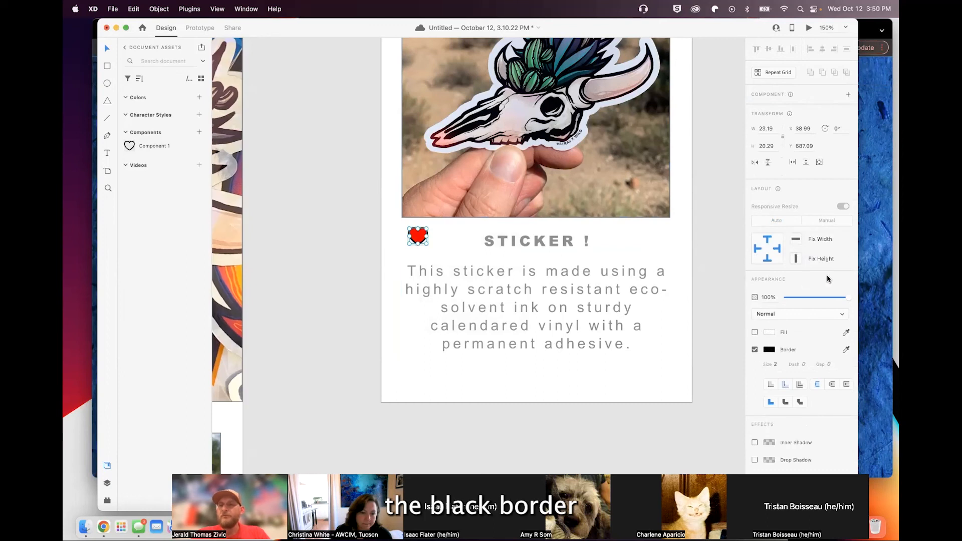
{"action": "left_click_drag", "start_coordinate": [847, 299], "coordinate": [777, 298]}
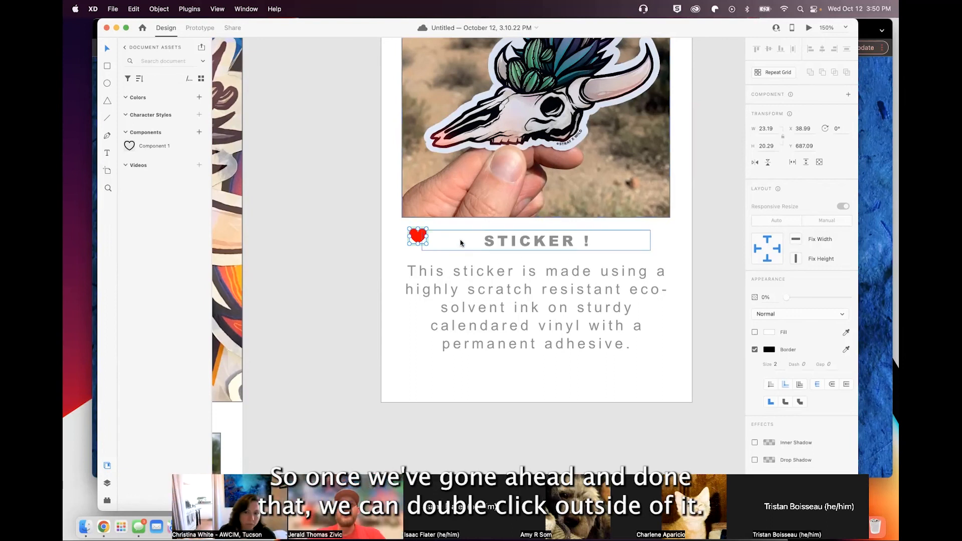
{"action": "double_click", "coordinate": [335, 226]}
- Switch the heart component on the STICKER 1 artboard back to its Default State
{"action": "left_click", "coordinate": [407, 235]}
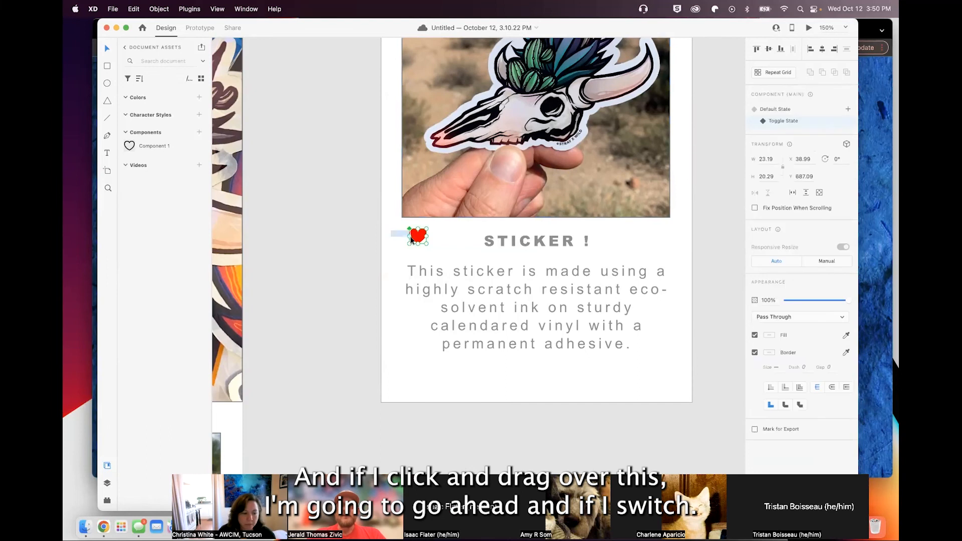
{"action": "left_click", "coordinate": [768, 110]}
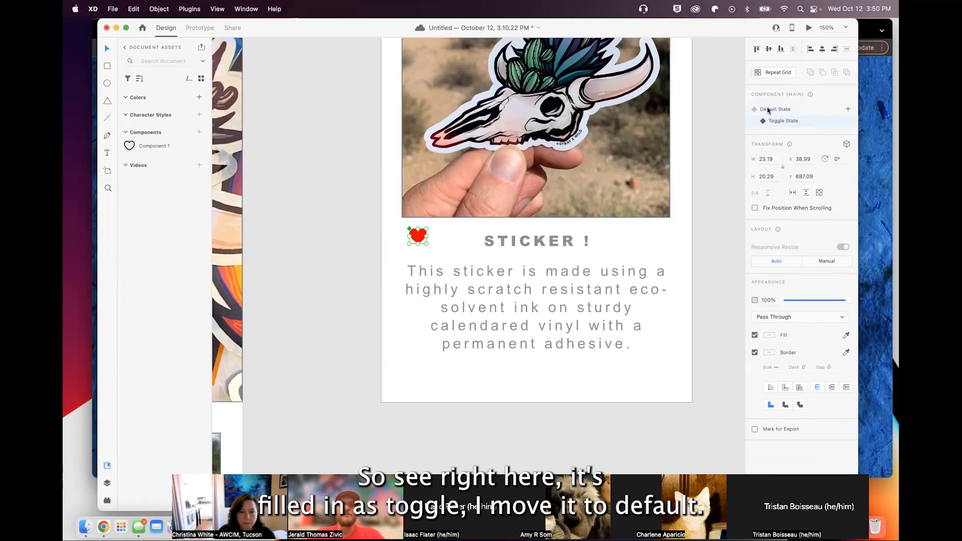
{"action": "left_click", "coordinate": [768, 110]}
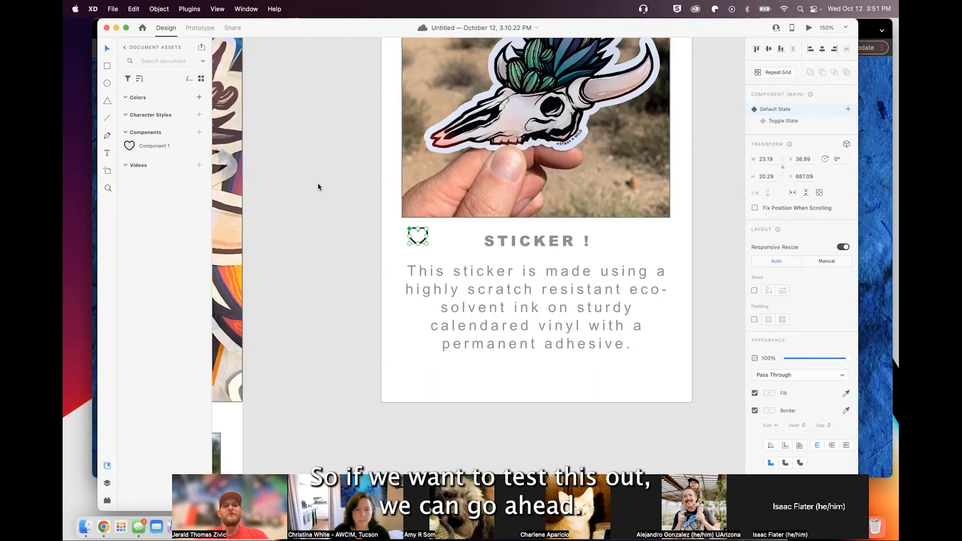
- Preview the prototype from the STICKER 1 artboard, toggle the heart on and off, follow the back arrow to the homepage, and close the preview
{"action": "left_click", "coordinate": [296, 190]}
{"action": "key", "text": "super+minus"}
{"action": "key", "text": "super+minus"}
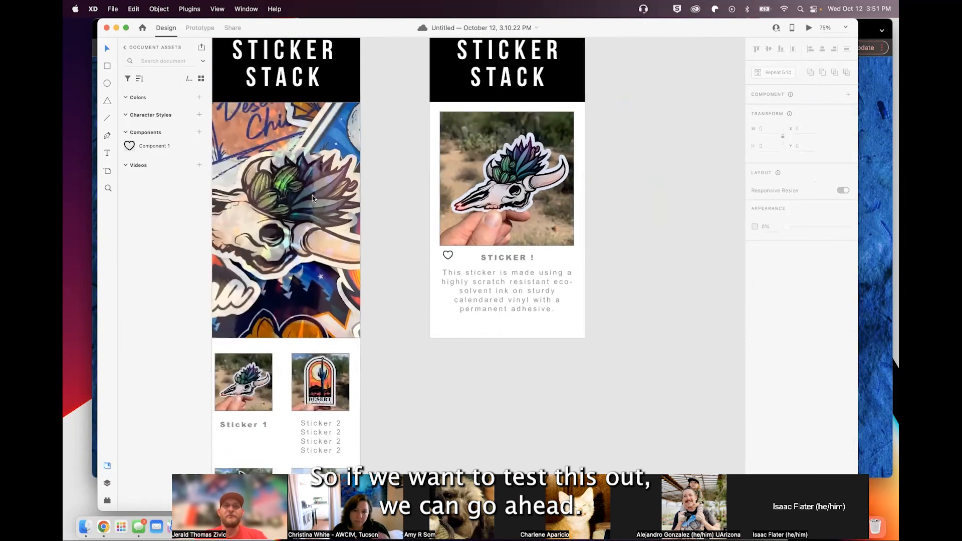
{"action": "left_click", "coordinate": [459, 86]}
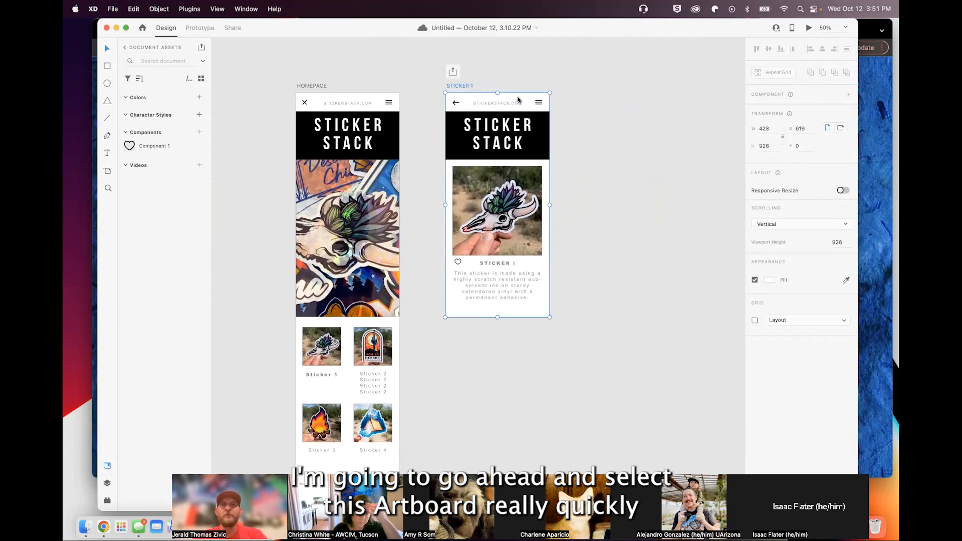
{"action": "left_click", "coordinate": [808, 29]}
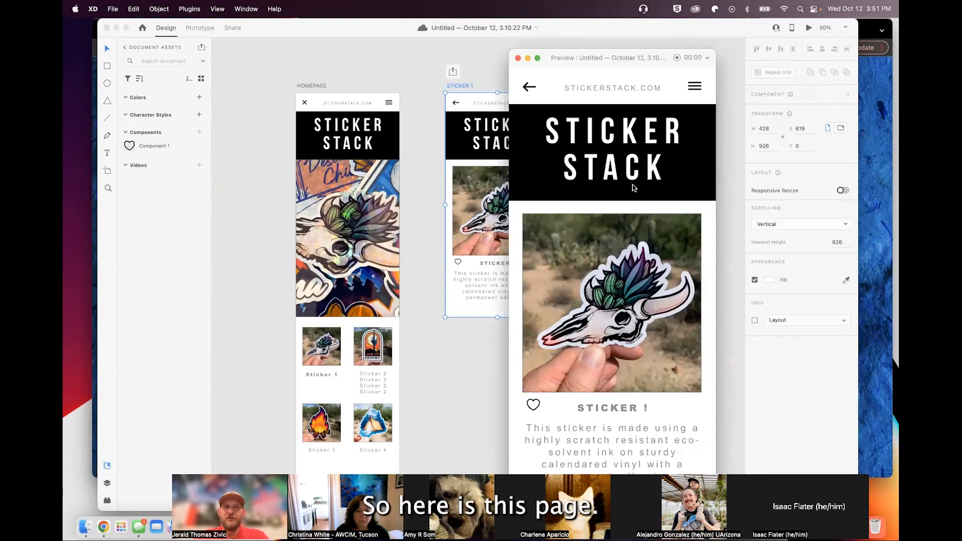
{"action": "left_click", "coordinate": [533, 407]}
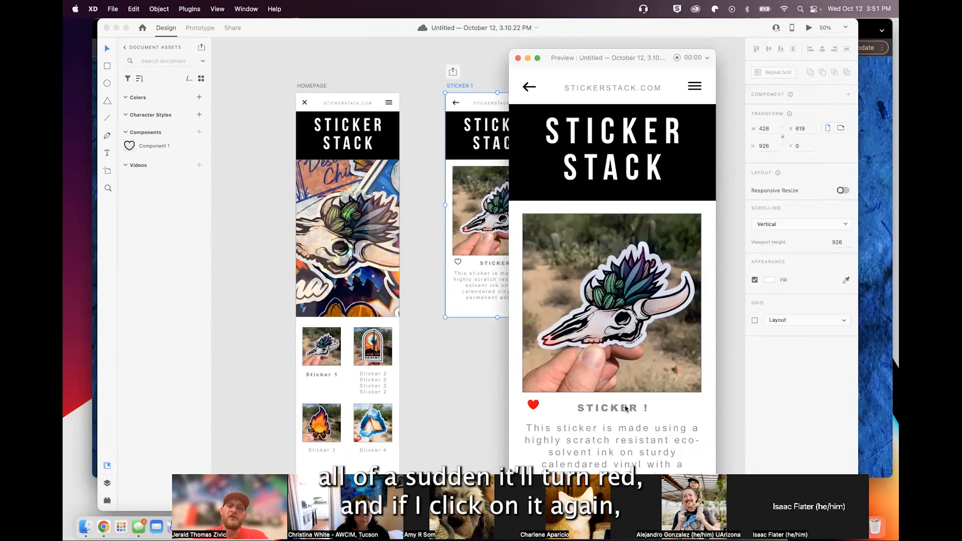
{"action": "left_click", "coordinate": [534, 406]}
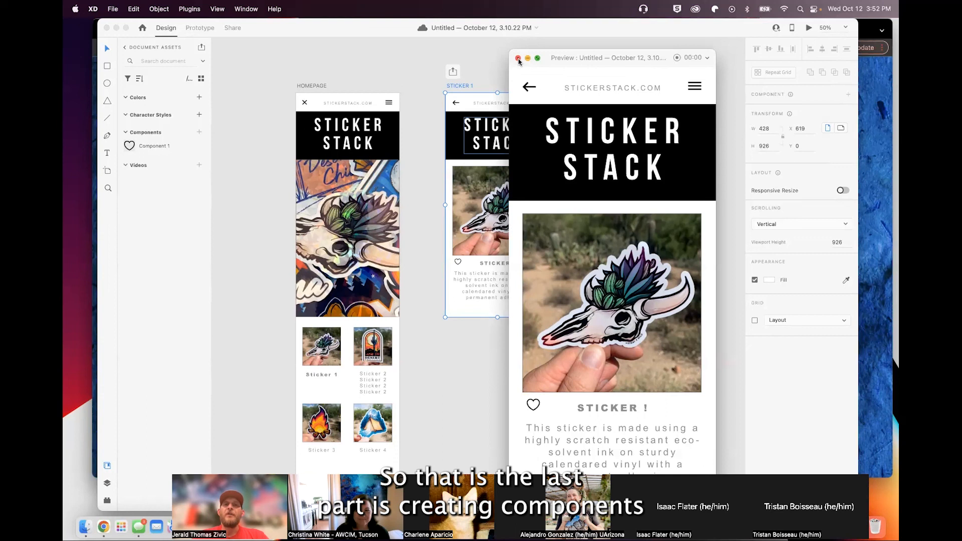
{"action": "left_click", "coordinate": [529, 88]}
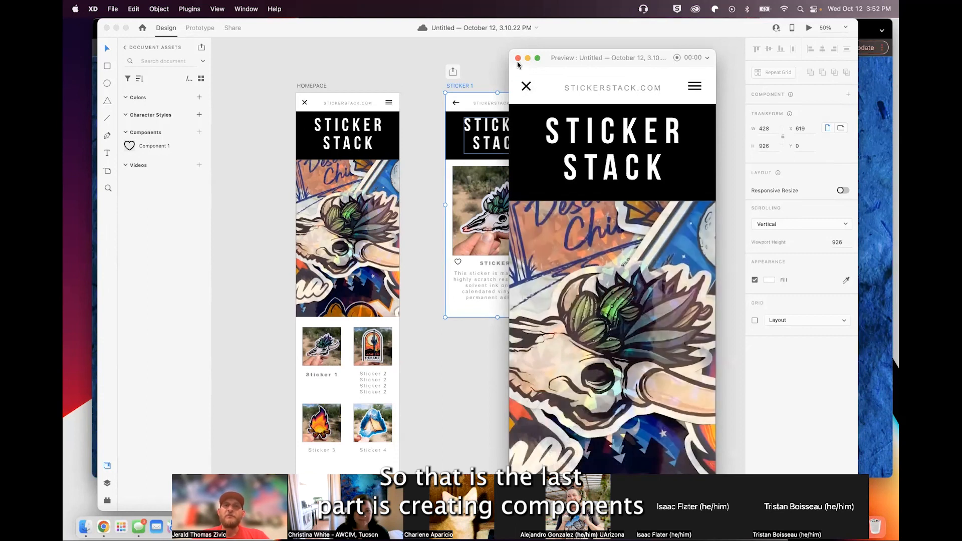
{"action": "left_click", "coordinate": [517, 58]}
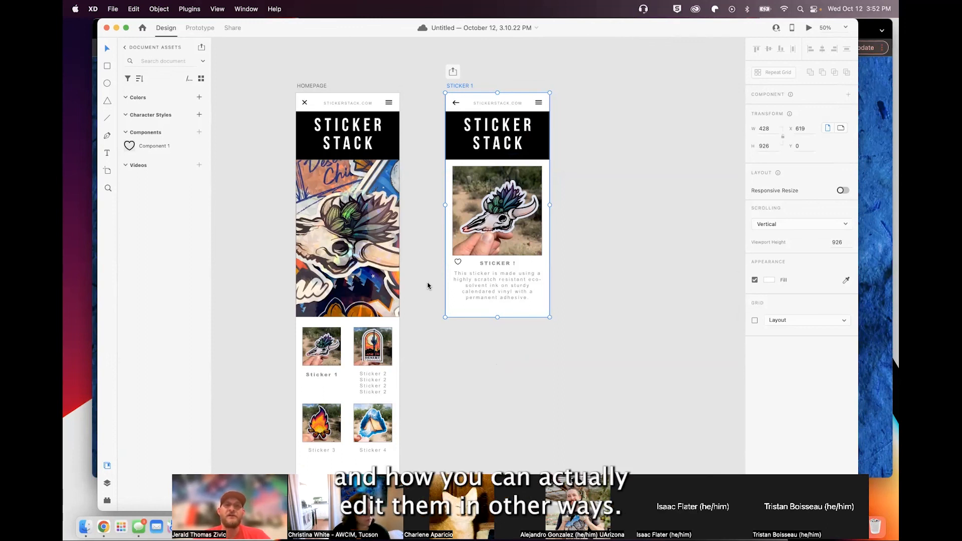
{"action": "scroll", "coordinate": [428, 285], "scroll_direction": "left", "scroll_amount": 3}
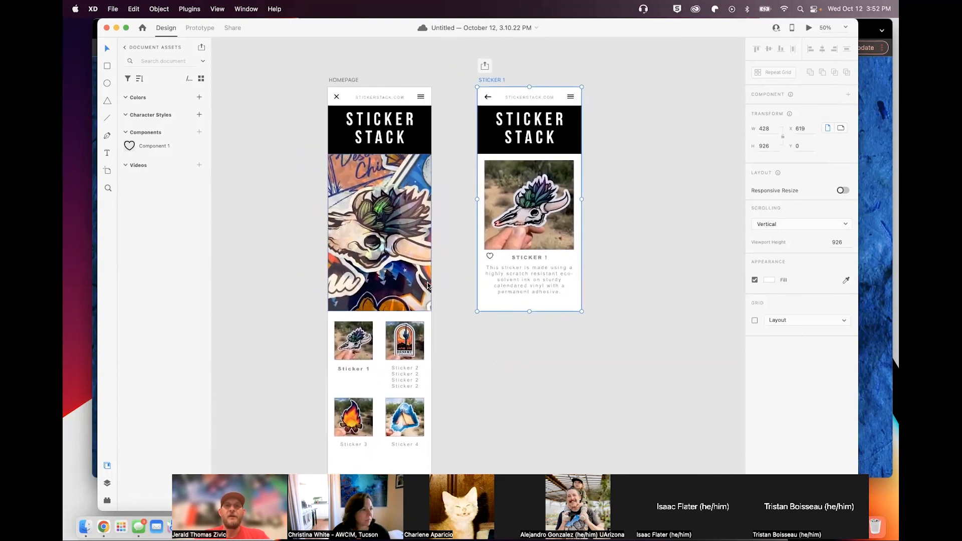
{"action": "scroll", "coordinate": [427, 286], "scroll_direction": "down", "scroll_amount": 5}
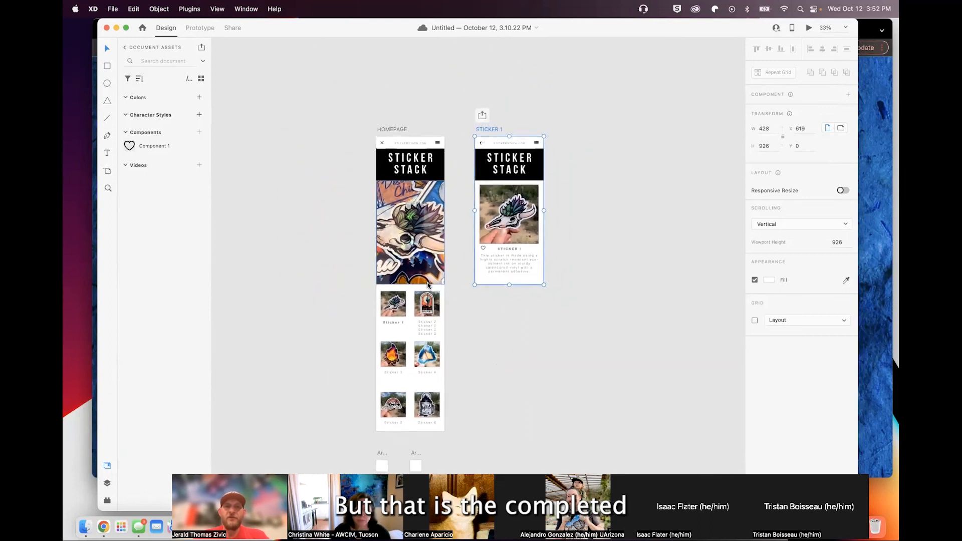
{"action": "left_click", "coordinate": [383, 137]}
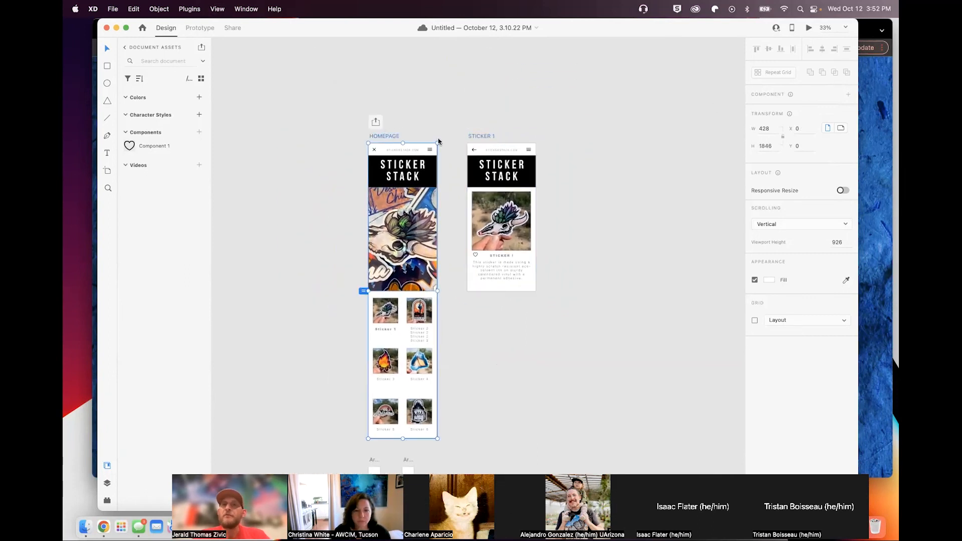
{"action": "left_click", "coordinate": [465, 113]}
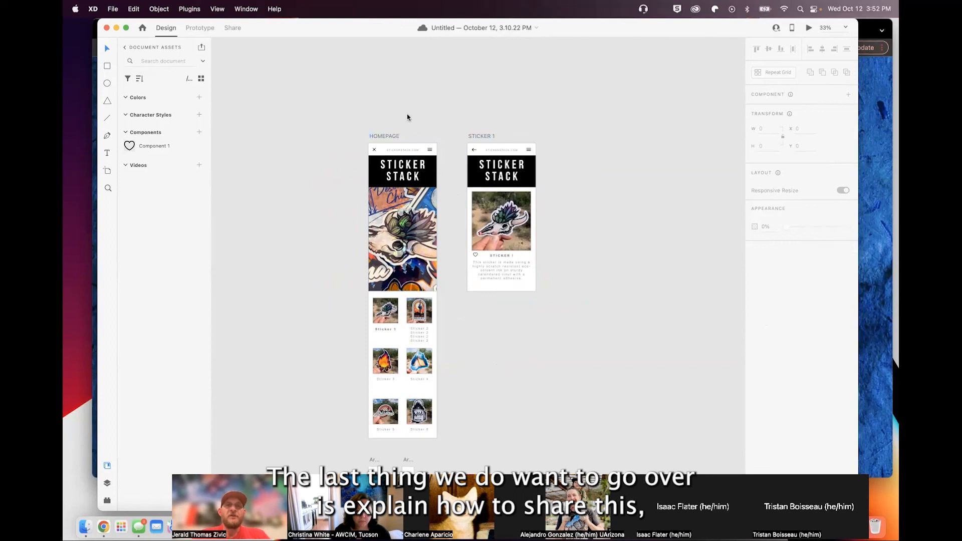
- Create a Design Review share link available to anyone with the link, and open it in the Chrome browser
{"action": "left_click", "coordinate": [233, 28]}
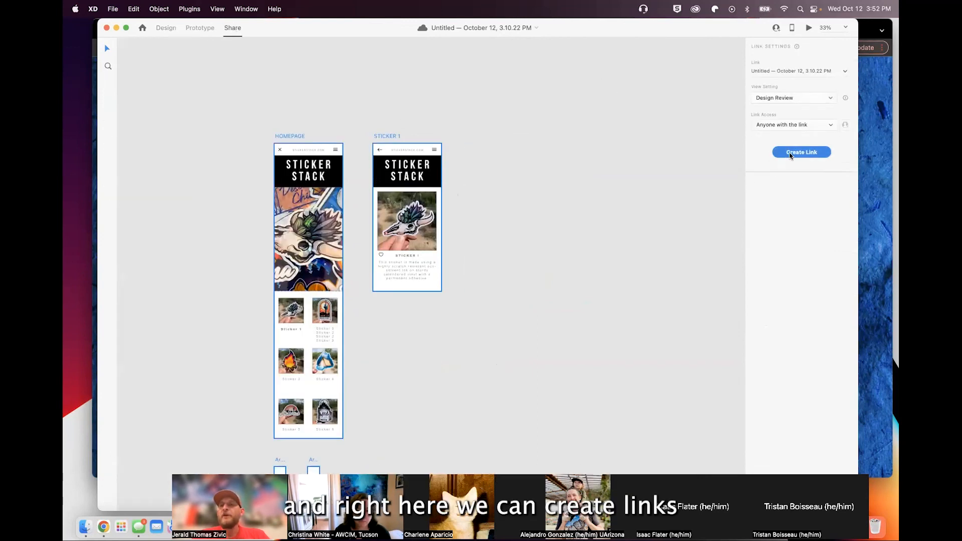
{"action": "left_click", "coordinate": [794, 153]}
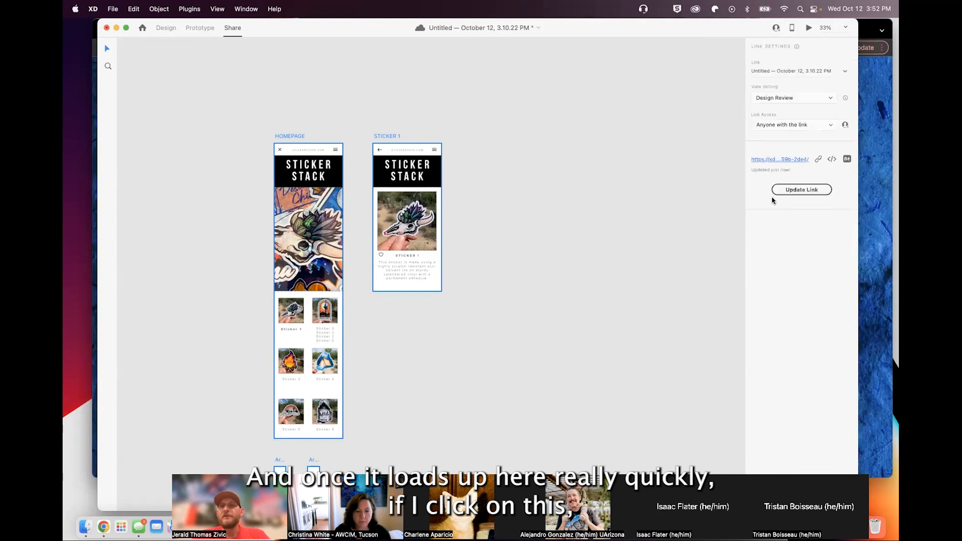
{"action": "left_click", "coordinate": [774, 160]}
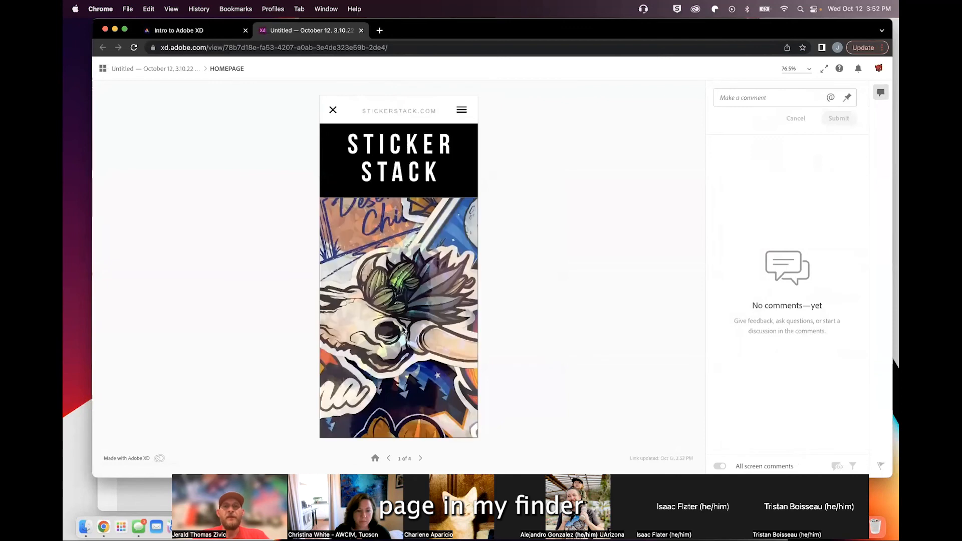
- Test the shared prototype by browsing the homepage, opening Sticker 1, toggling its heart and returning to the homepage, and close the browser page
{"action": "scroll", "coordinate": [402, 329], "scroll_direction": "down", "scroll_amount": 10}
{"action": "scroll", "coordinate": [402, 329], "scroll_direction": "down", "scroll_amount": 3}
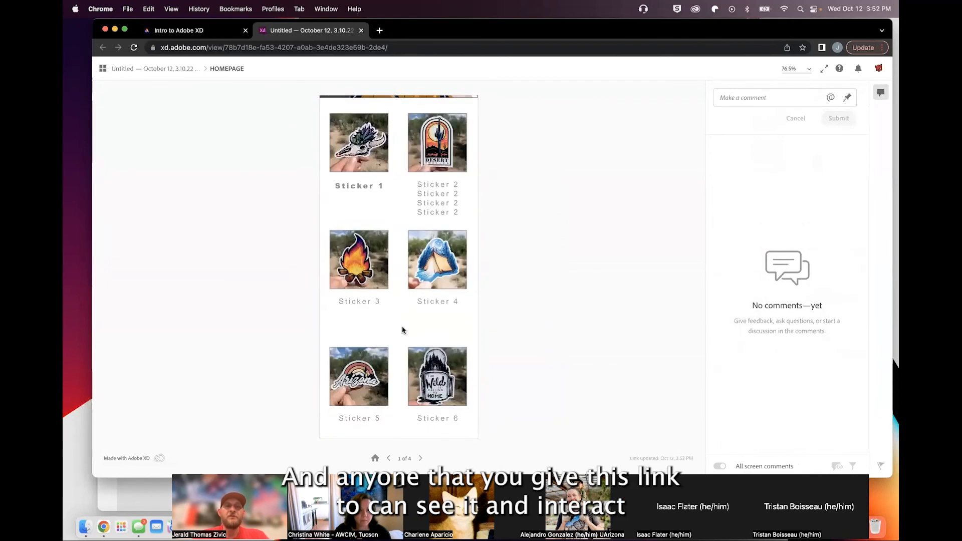
{"action": "scroll", "coordinate": [402, 329], "scroll_direction": "up", "scroll_amount": 1}
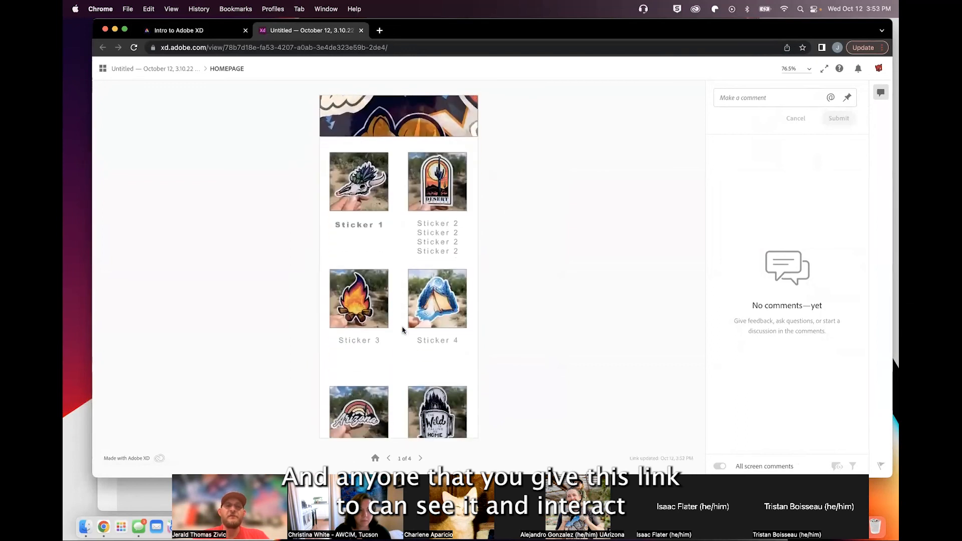
{"action": "left_click", "coordinate": [358, 178]}
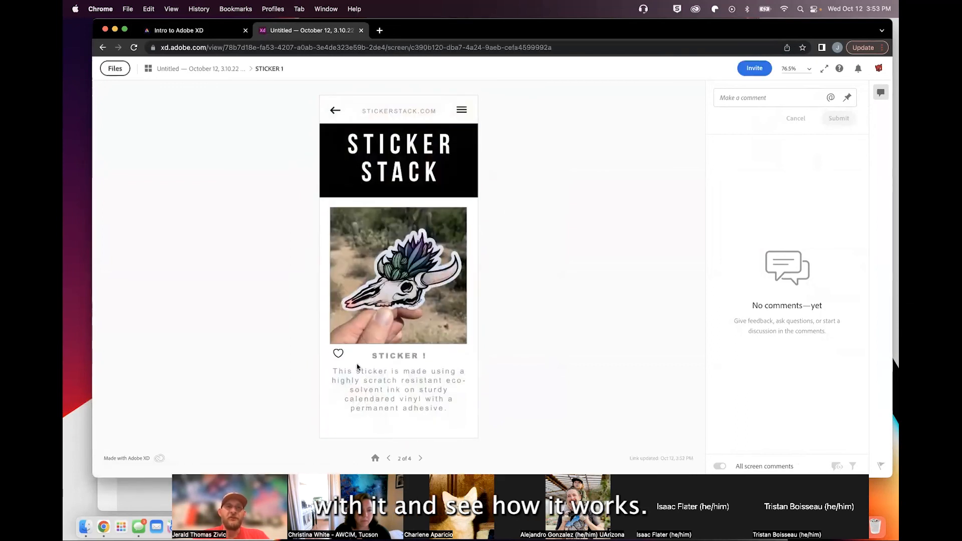
{"action": "left_click", "coordinate": [338, 354]}
{"action": "left_click", "coordinate": [338, 354]}
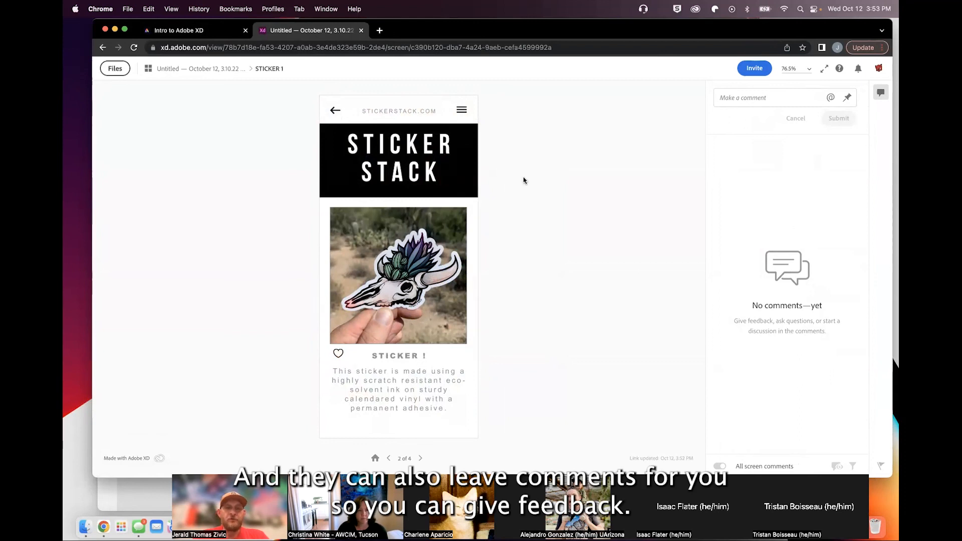
{"action": "left_click", "coordinate": [335, 110]}
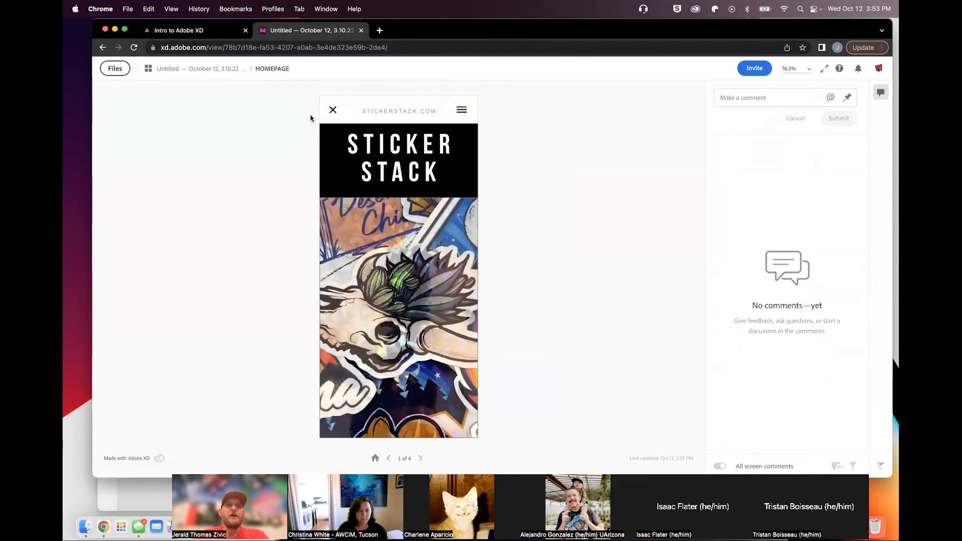
{"action": "left_click", "coordinate": [334, 49]}
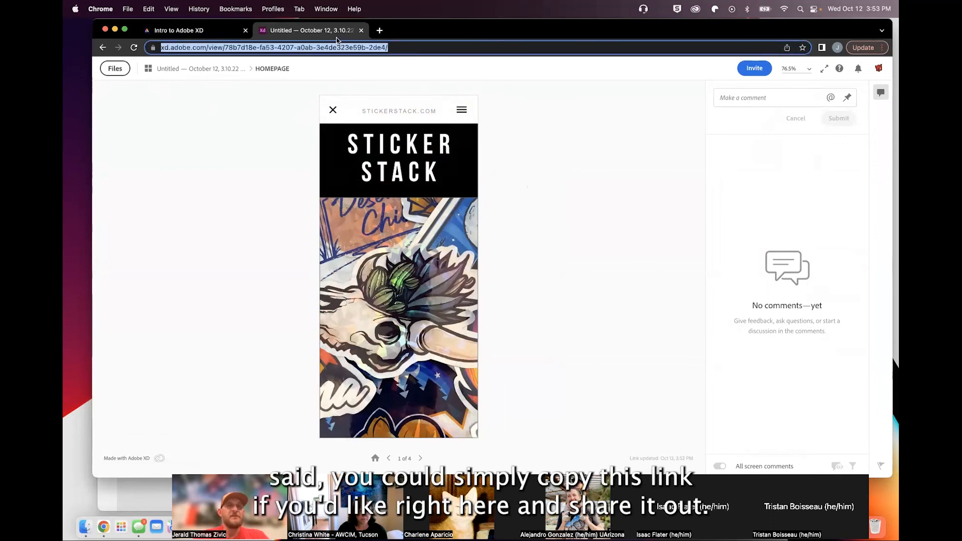
{"action": "left_click", "coordinate": [360, 31]}
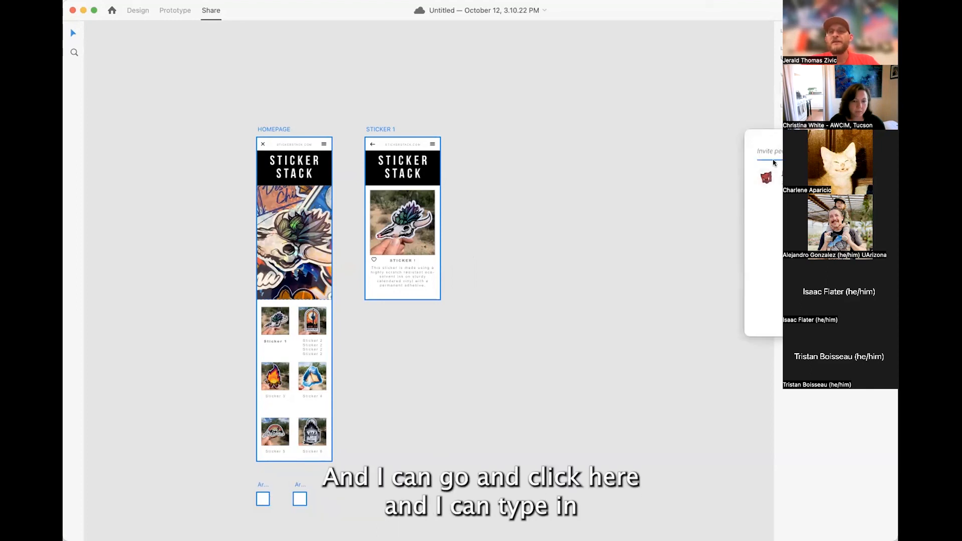
- Enter a collaborator's contact details in the document invitation and dismiss it without sending
{"action": "type", "text": "alexgg"}
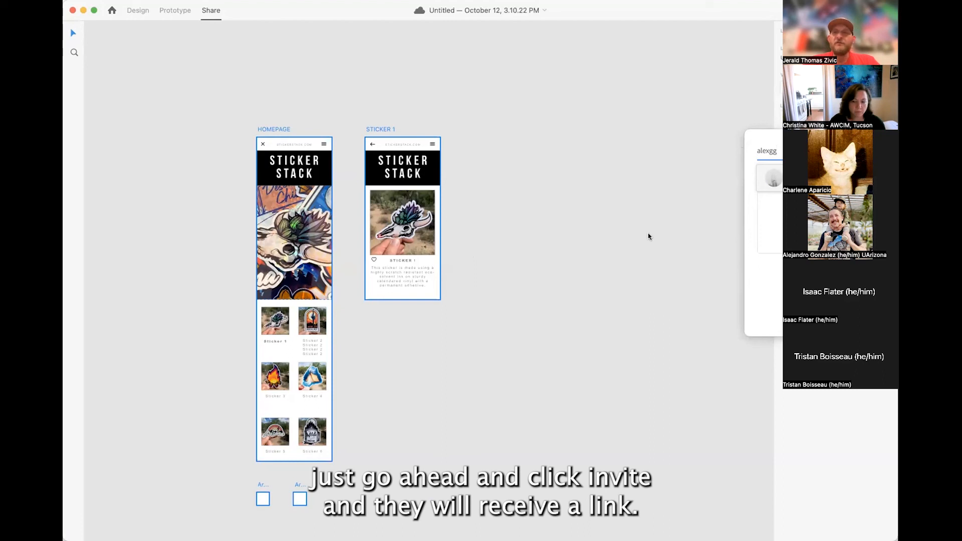
{"action": "left_click", "coordinate": [643, 197]}
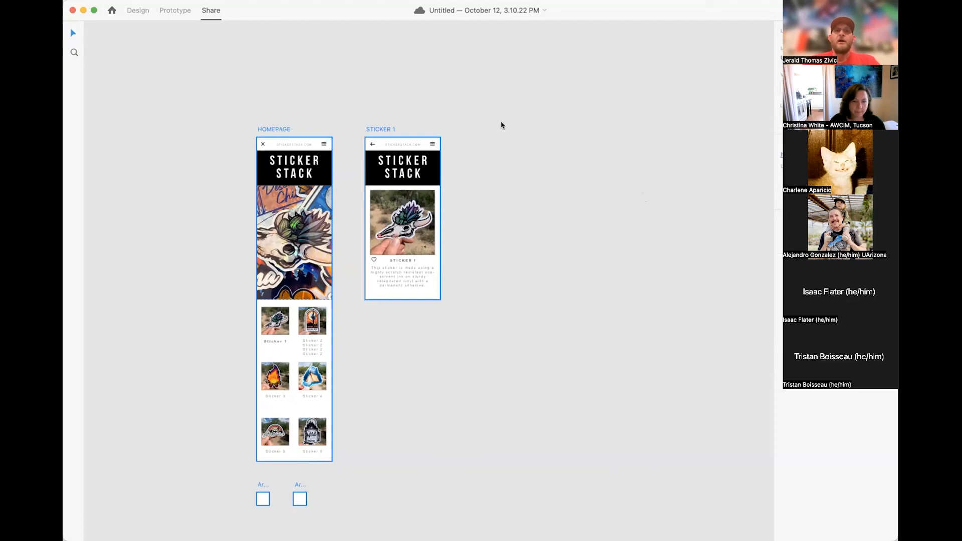
- Open the Save As dialog for saving the document to Creative Cloud, and dismiss it without saving
{"action": "scroll", "coordinate": [579, 136], "scroll_direction": "down", "scroll_amount": 3}
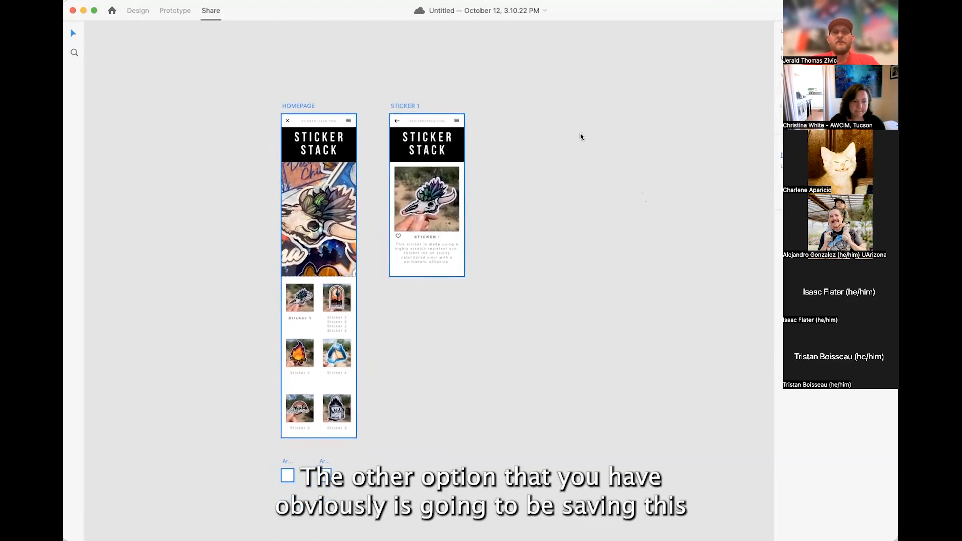
{"action": "scroll", "coordinate": [580, 136], "scroll_direction": "left", "scroll_amount": 3}
{"action": "scroll", "coordinate": [581, 137], "scroll_direction": "down", "scroll_amount": 1}
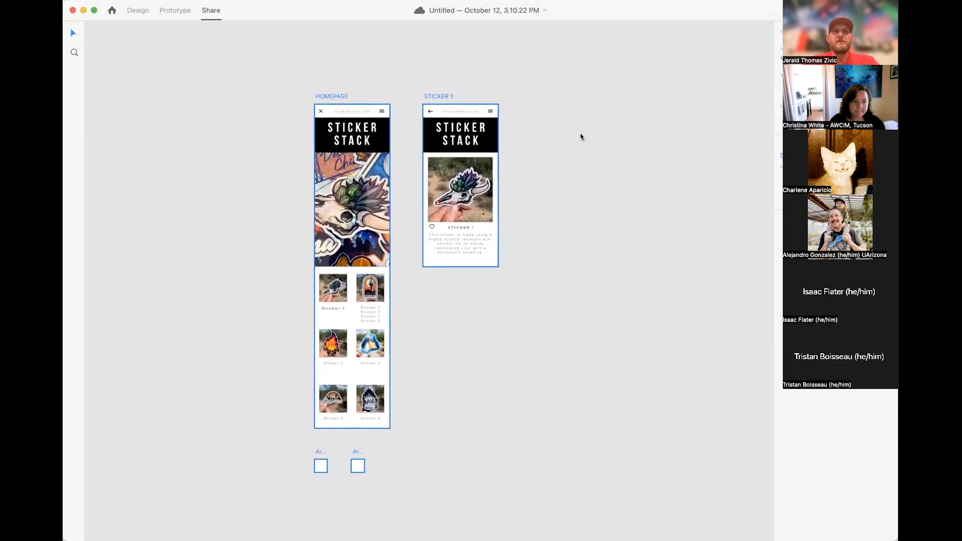
{"action": "scroll", "coordinate": [419, 137], "scroll_direction": "down", "scroll_amount": 2}
{"action": "left_click", "coordinate": [76, 1]}
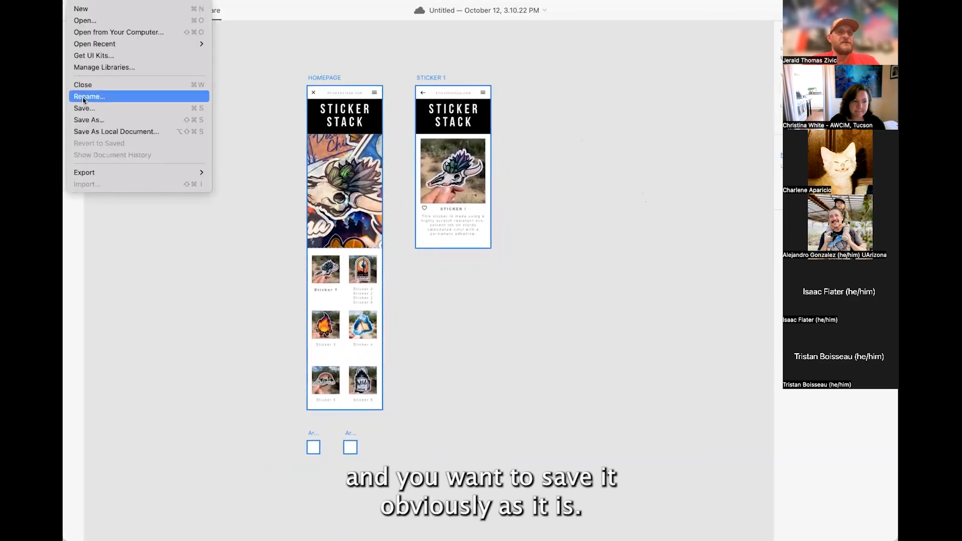
{"action": "left_click", "coordinate": [89, 119]}
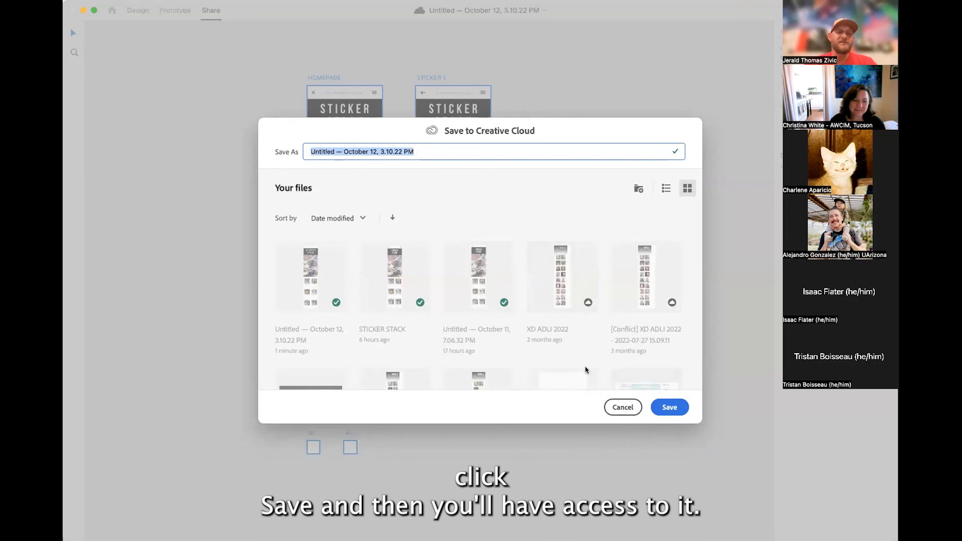
{"action": "left_click", "coordinate": [624, 409]}
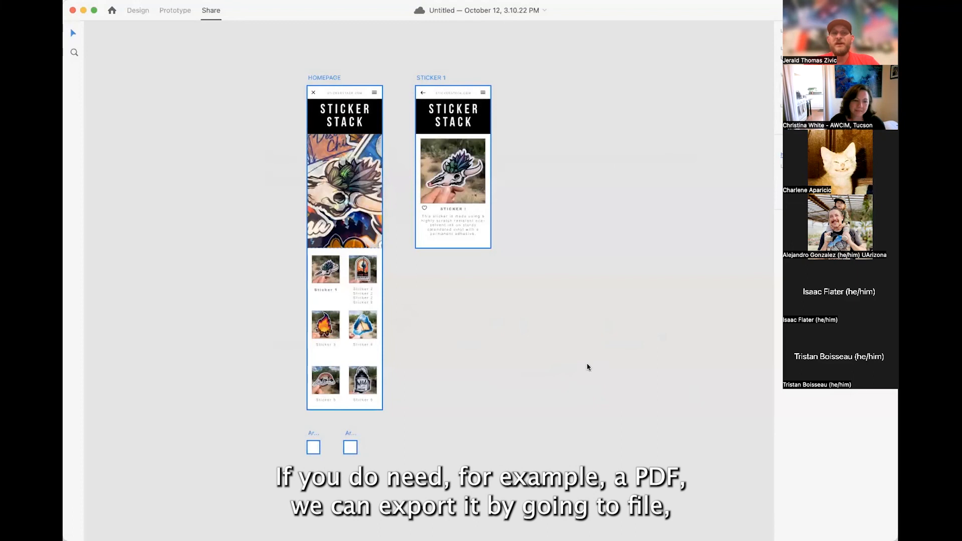
- Start an export of all artboards in the document
{"action": "left_click", "coordinate": [78, 0]}
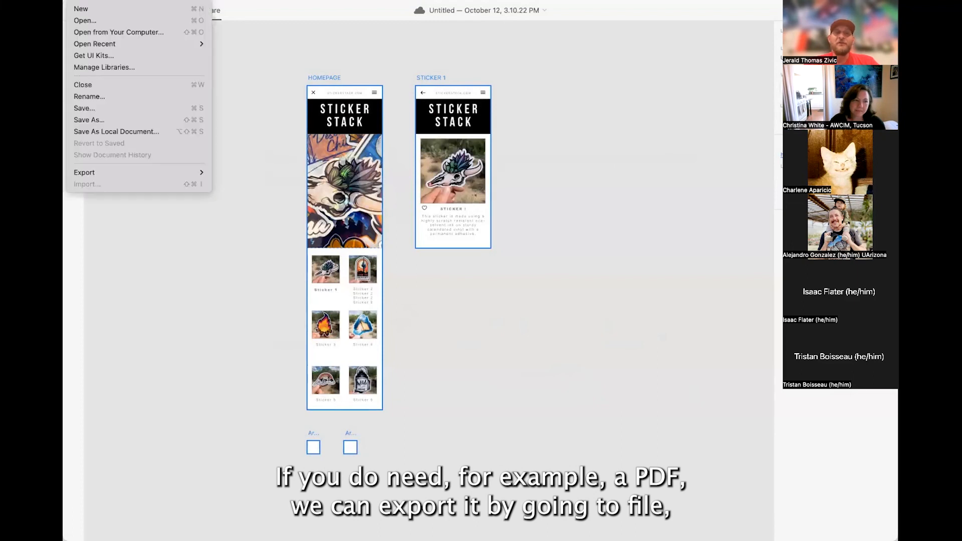
{"action": "mouse_move", "coordinate": [129, 172]}
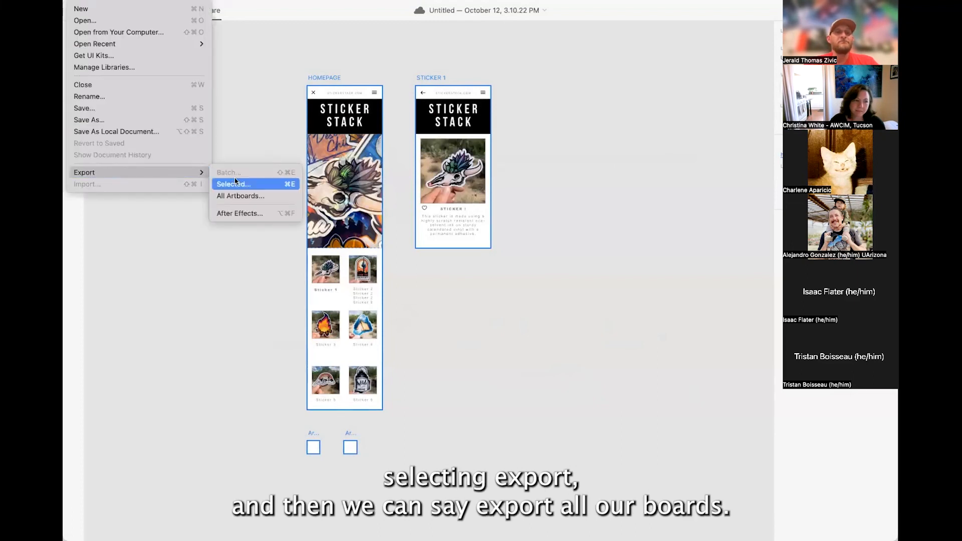
{"action": "left_click", "coordinate": [275, 197]}
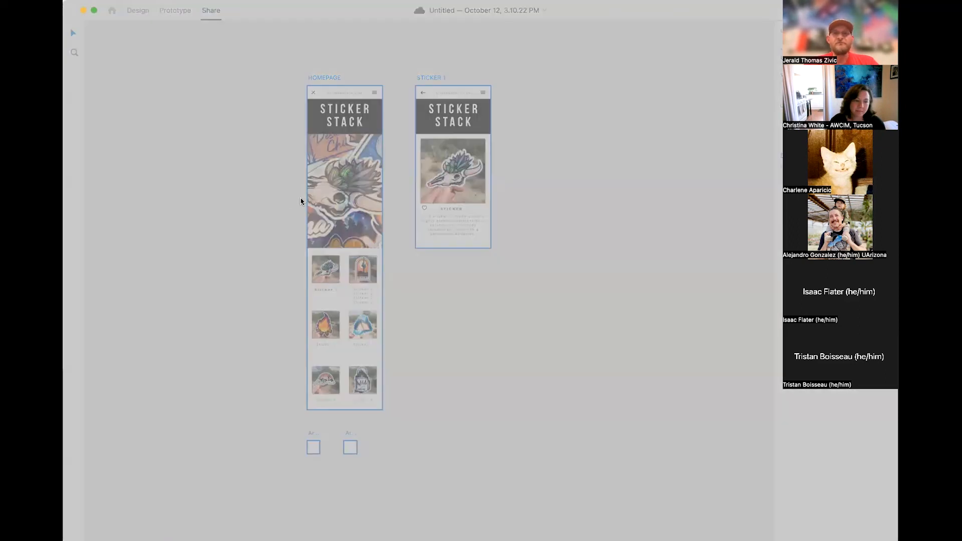